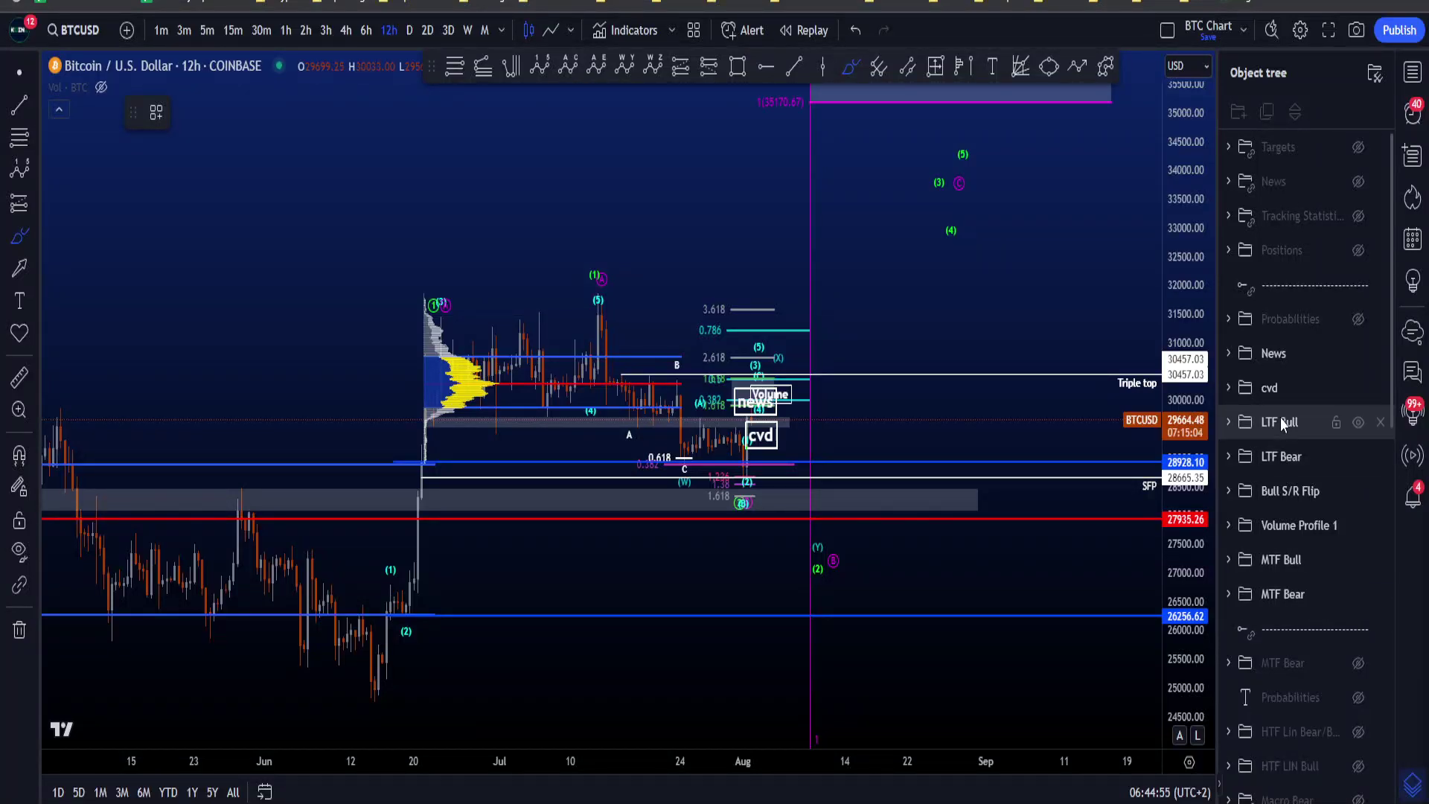
- Circle the recent price action on the chart with the Brush and undo both strokes
mouse_move(482, 588)
mouse_down()
mouse_move(526, 605)
mouse_move(819, 194)
mouse_move(437, 297)
mouse_up()
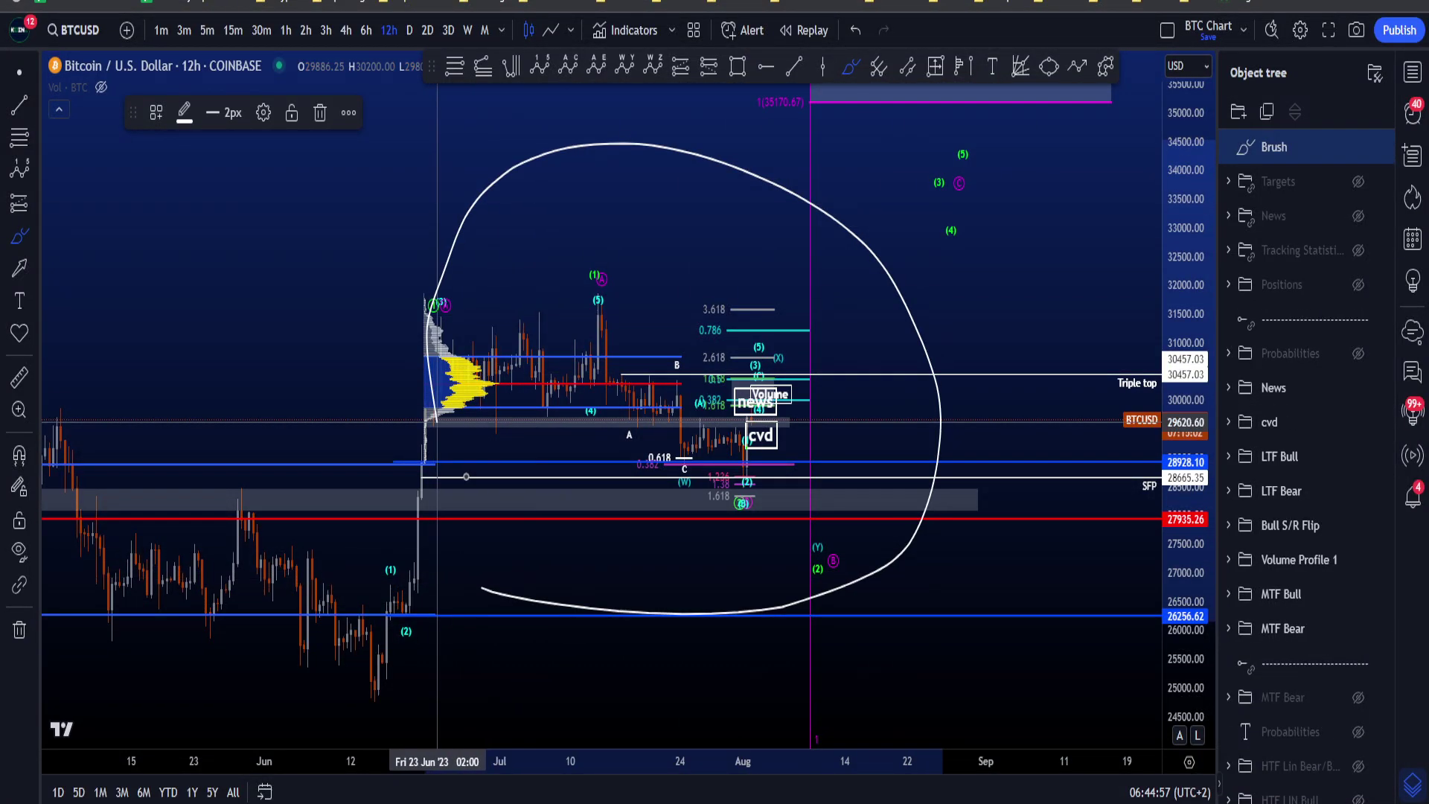
mouse_move(466, 476)
mouse_down()
mouse_move(744, 550)
mouse_move(943, 309)
mouse_up()
key(ctrl+z)
key(ctrl+z)
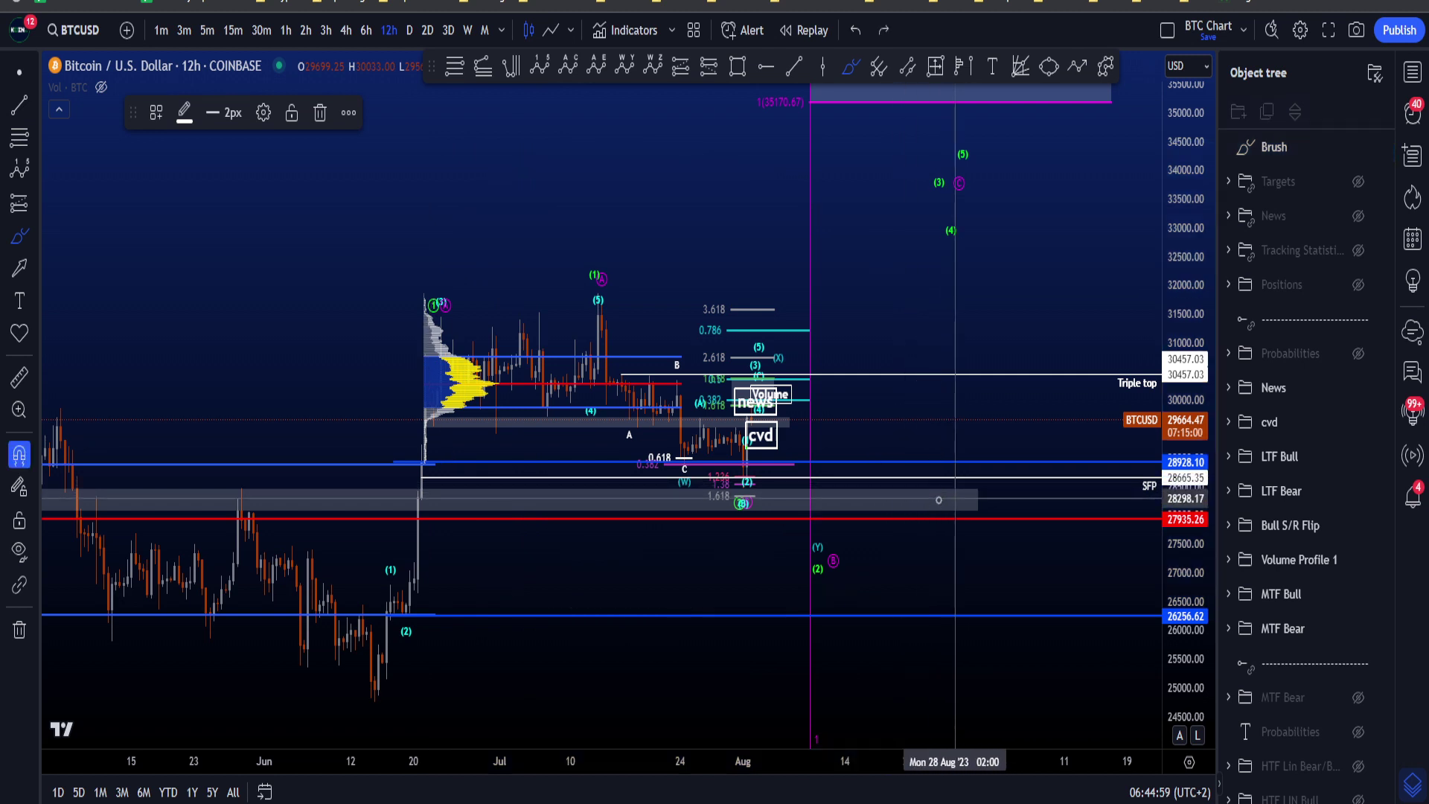
- Brush the path from wave (5) through (W) and (X) to (Y) and the rise from (Y) towards the upper (5), undoing the strokes
mouse_move(601, 305)
mouse_down()
mouse_move(615, 385)
mouse_move(744, 392)
mouse_move(836, 536)
mouse_up()
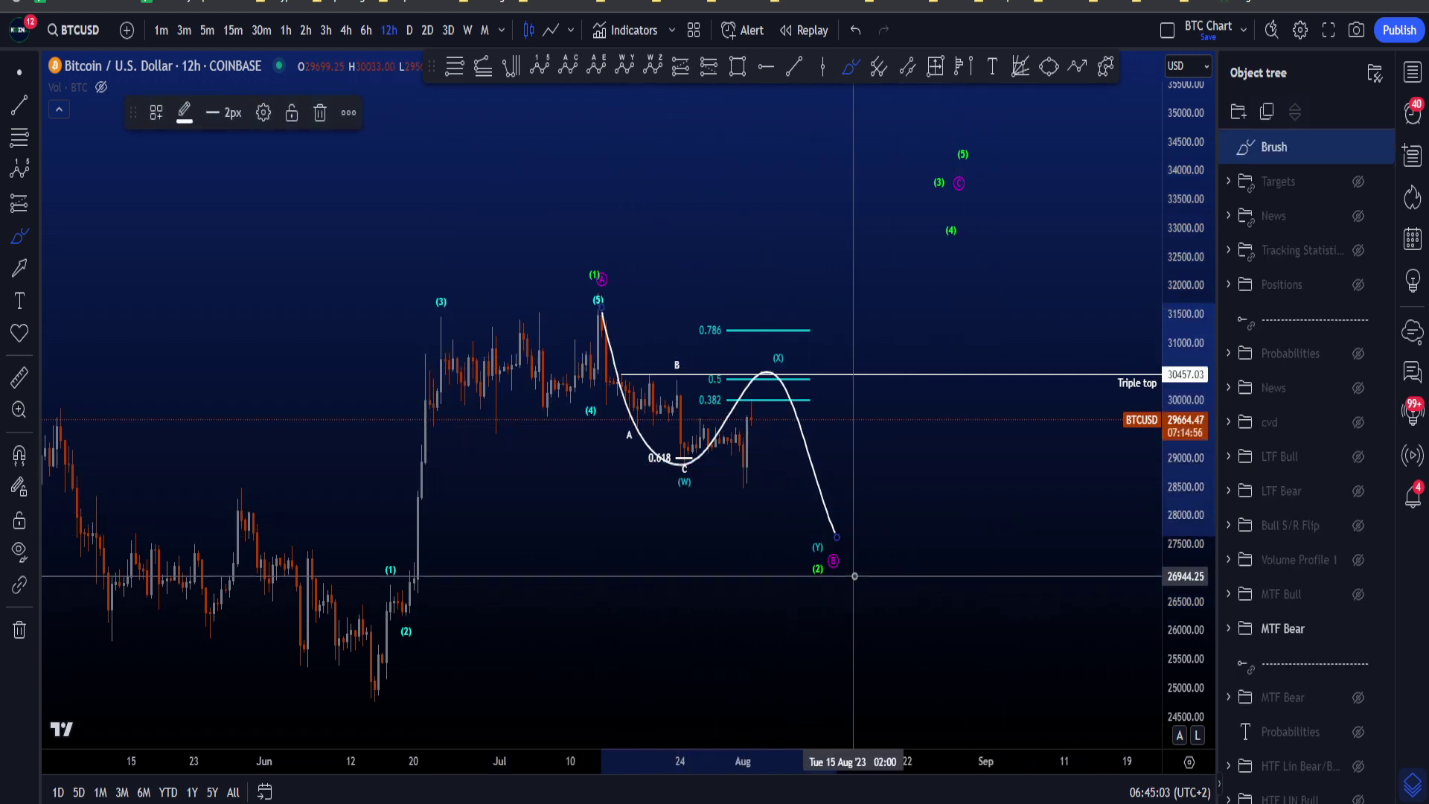
key(ctrl+z)
drag(1166, 601, 1165, 567)
scroll(844, 521, up, 1)
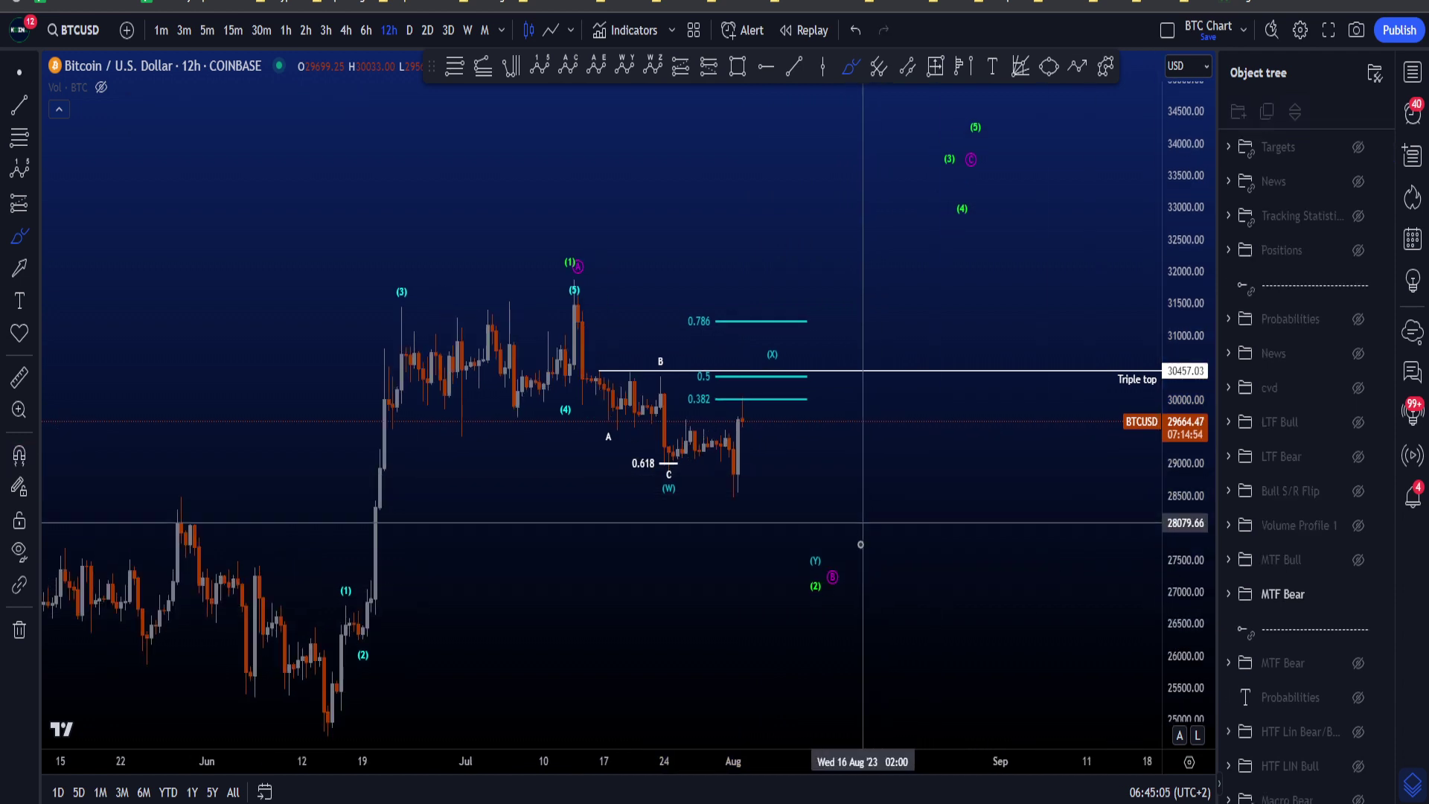
mouse_move(856, 557)
mouse_down()
mouse_move(799, 557)
mouse_move(854, 608)
mouse_move(844, 552)
mouse_move(1005, 221)
mouse_up()
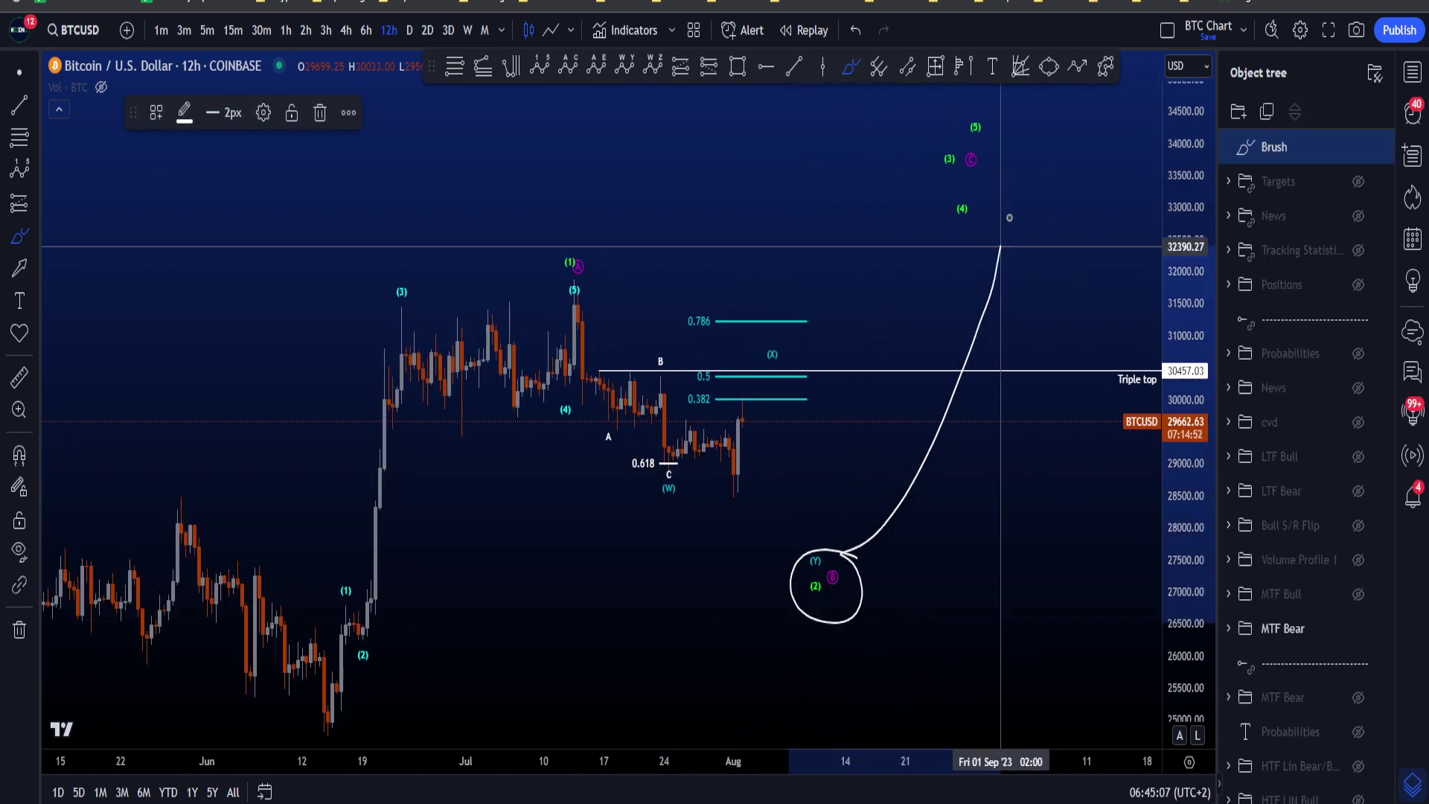
drag(925, 298, 1035, 327)
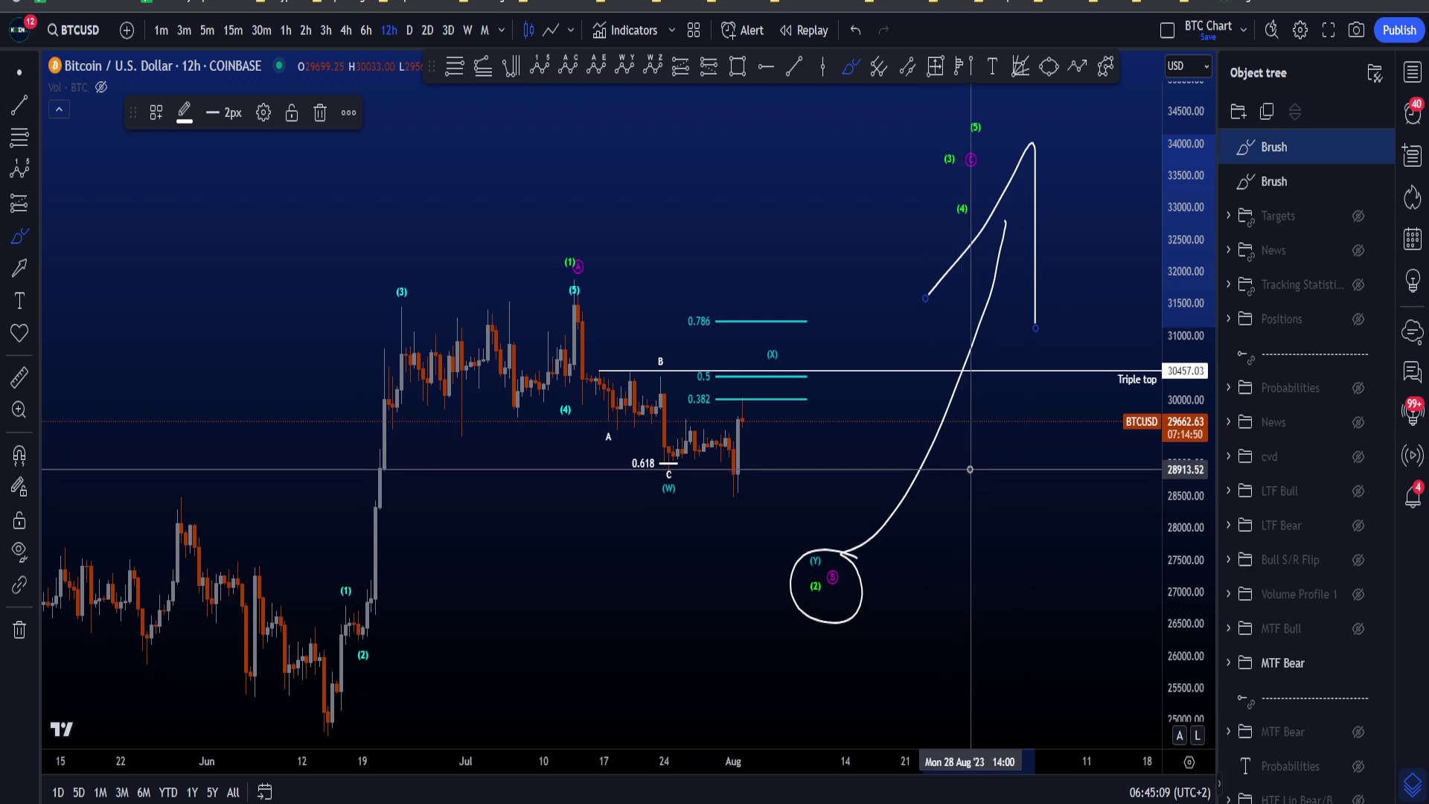
key(ctrl+z)
key(ctrl+z)
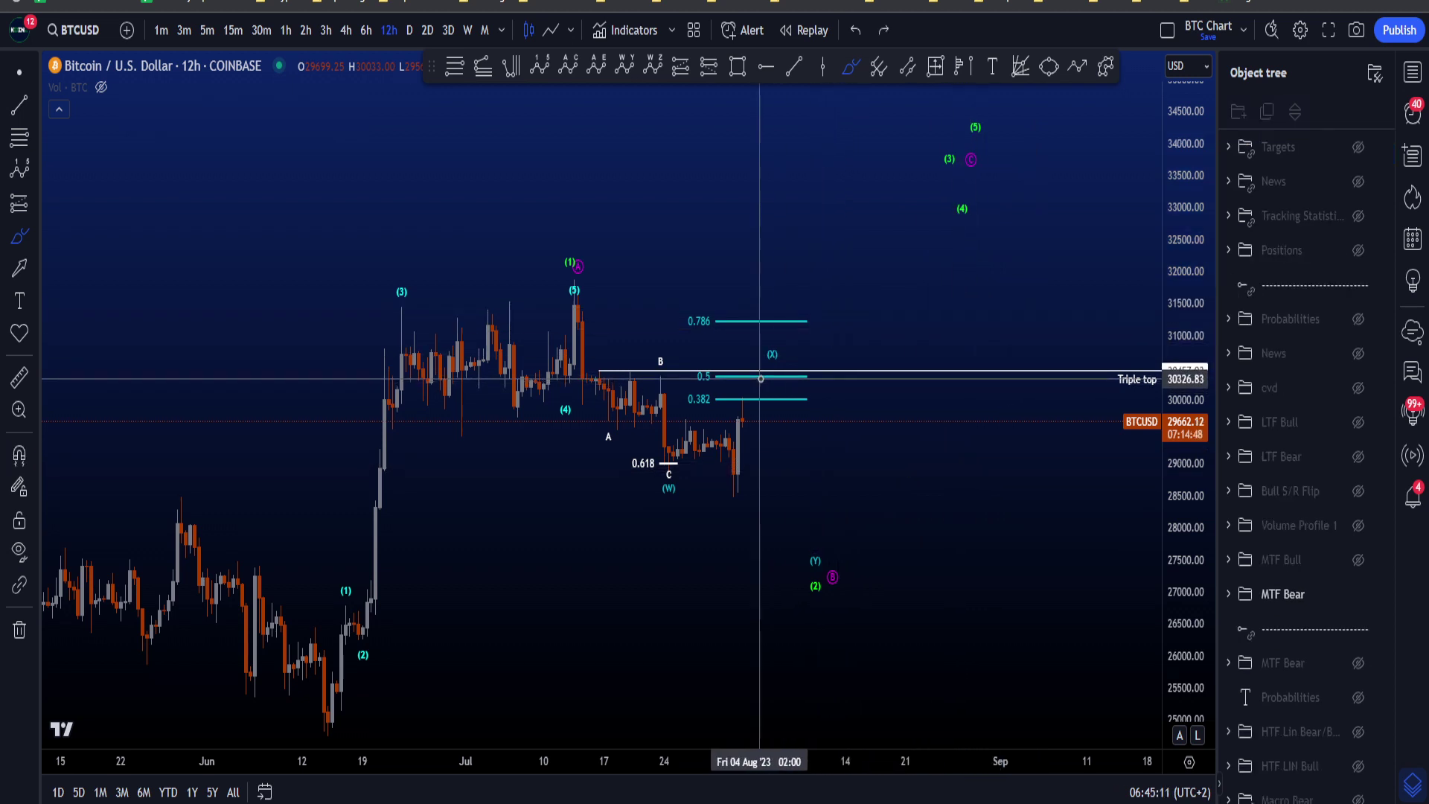
- Mark the C/(W) low, the decline leading into it and its 0.618 level with the Brush, removing each stroke
drag(668, 460, 693, 466)
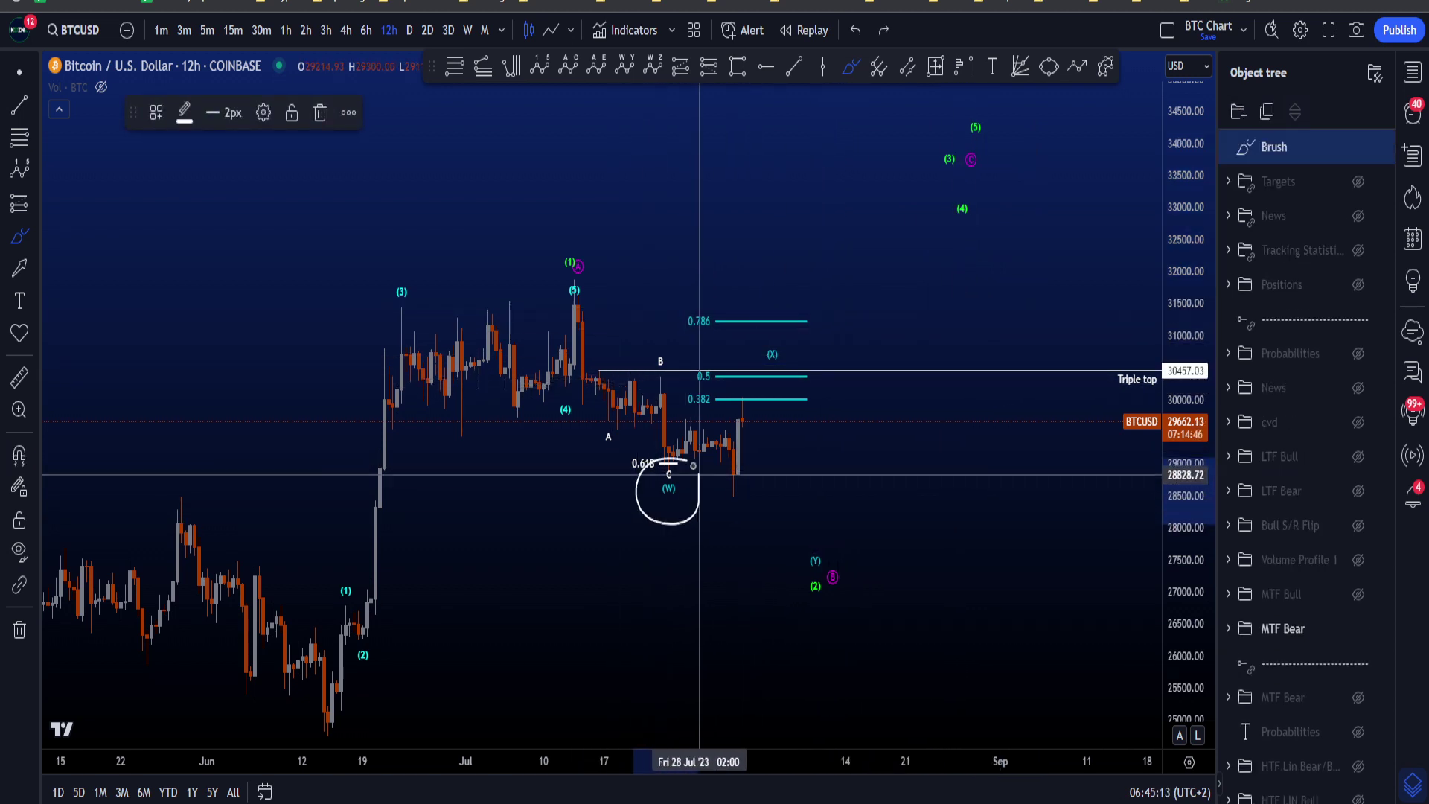
key(ctrl+z)
mouse_move(582, 311)
mouse_down()
mouse_move(630, 414)
mouse_move(641, 493)
mouse_move(689, 472)
mouse_up()
key(ctrl+z)
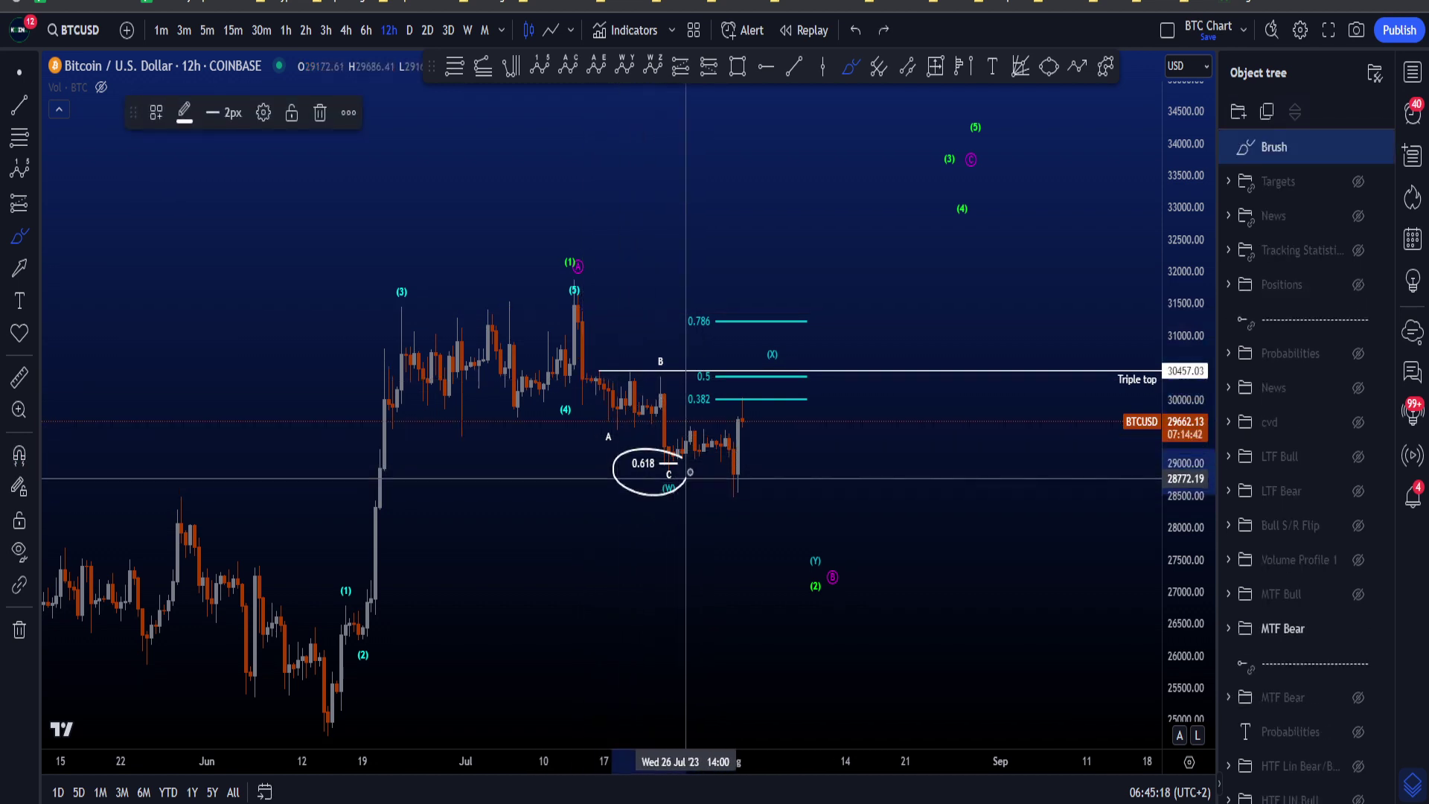
key(Delete)
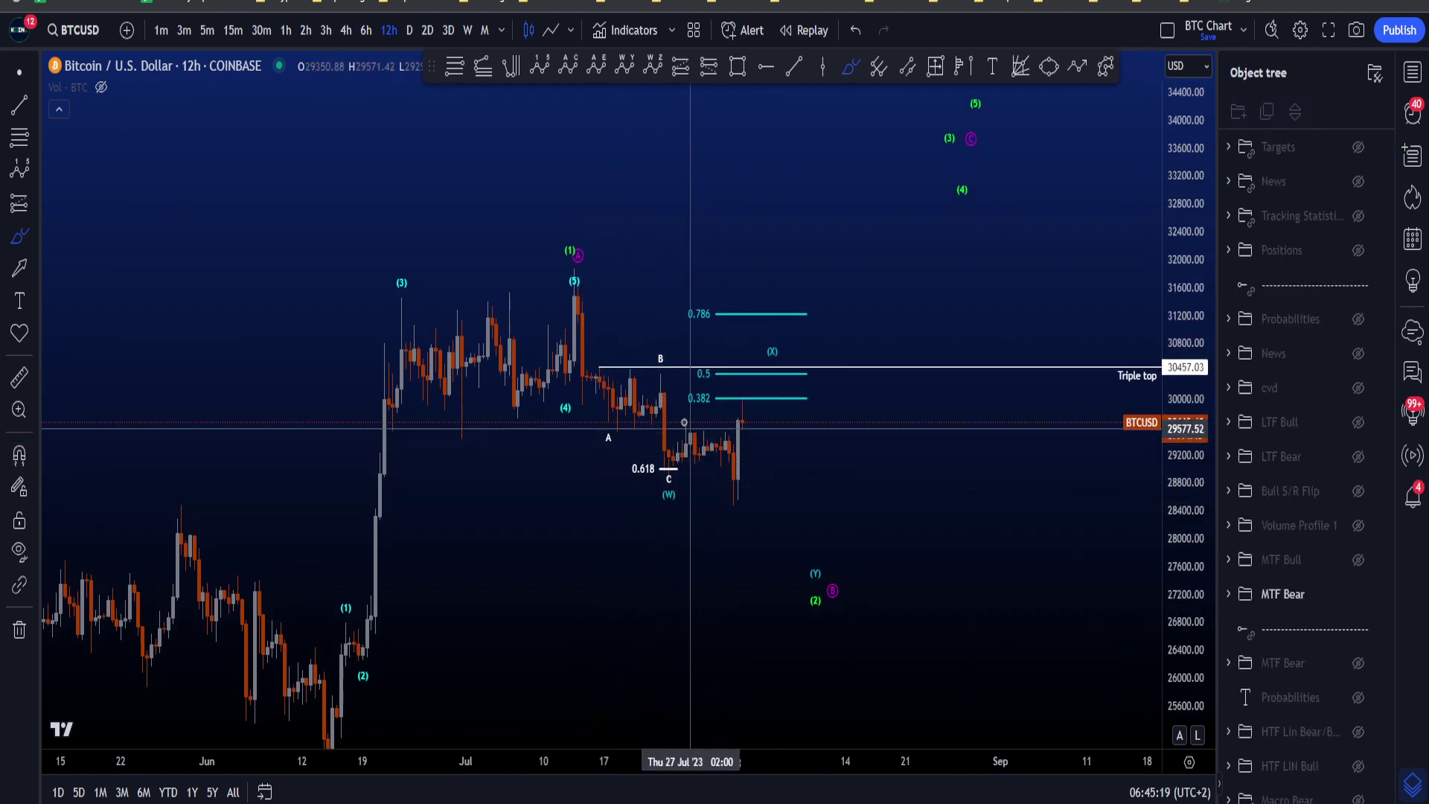
- Trace the decline from the wave (5) top through A and B with the Brush, circle (X), and undo the strokes
mouse_move(583, 258)
mouse_down()
mouse_move(547, 262)
mouse_move(588, 282)
mouse_move(614, 457)
mouse_move(666, 408)
mouse_up()
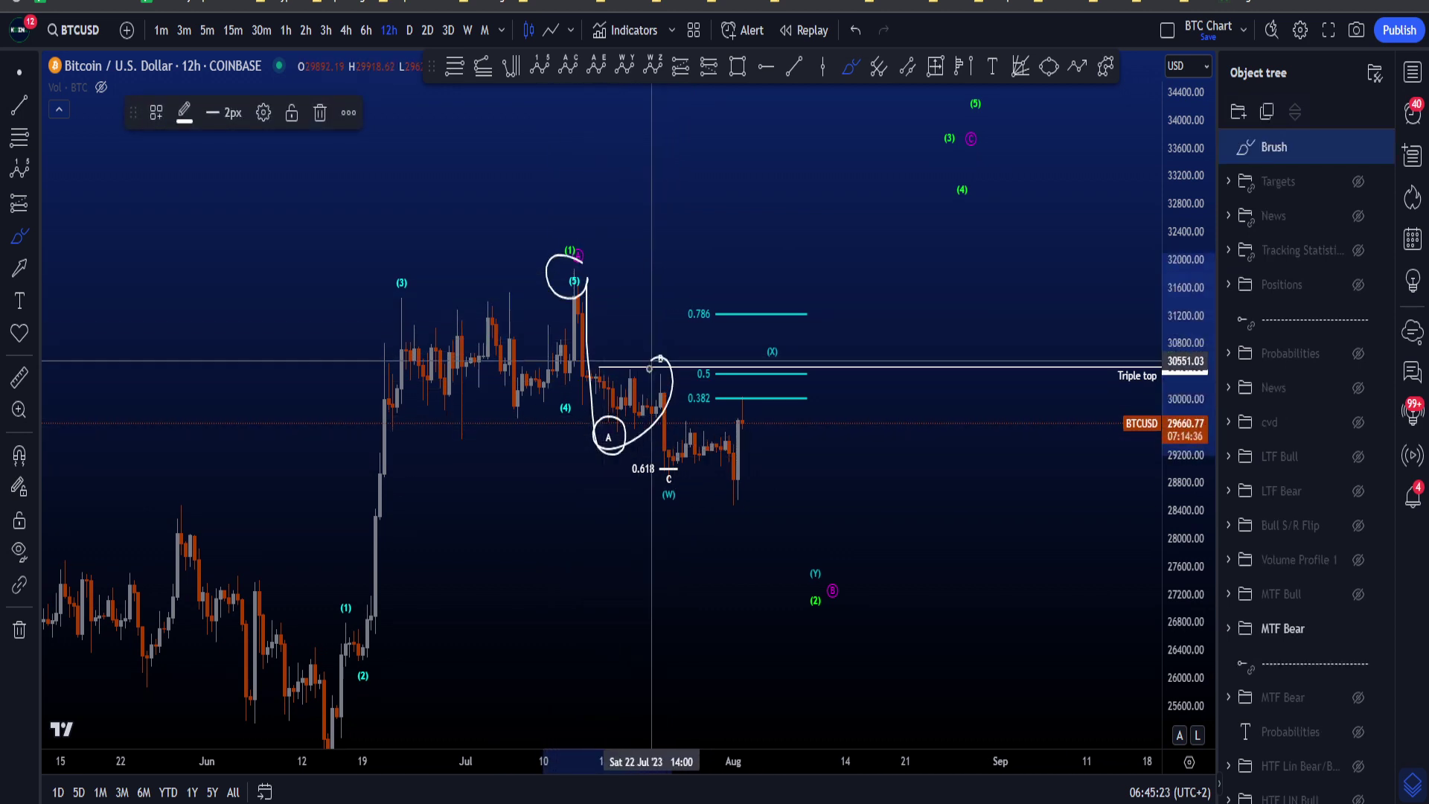
key(ctrl+z)
mouse_move(781, 335)
mouse_down()
mouse_move(772, 378)
mouse_move(777, 330)
mouse_up()
key(ctrl+z)
- Brush the rebound from the C low, circle the 0.382 retracement level, and undo both strokes
drag(663, 475, 698, 422)
mouse_move(739, 469)
mouse_down()
mouse_move(766, 366)
mouse_move(712, 389)
mouse_up()
key(ctrl+z)
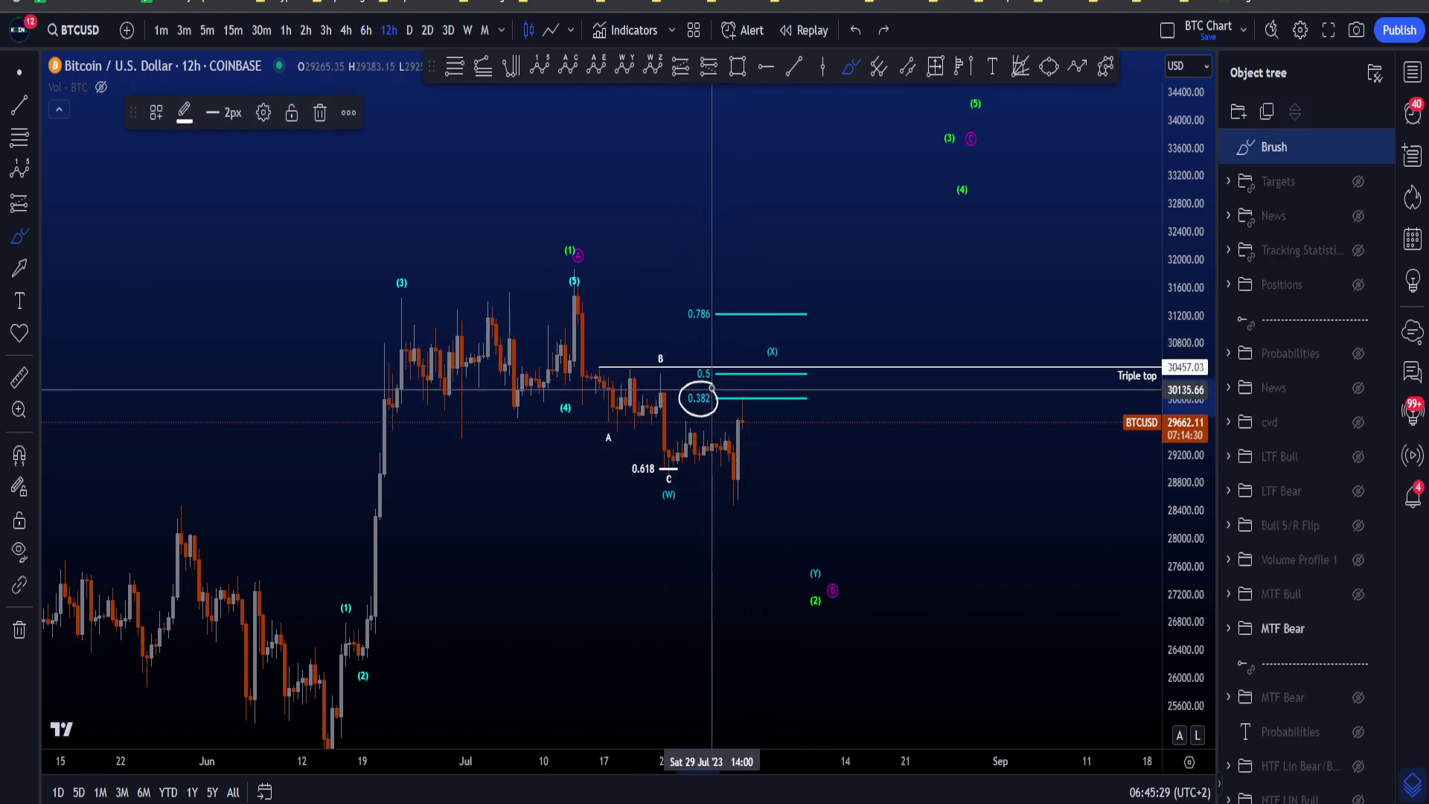
key(ctrl+z)
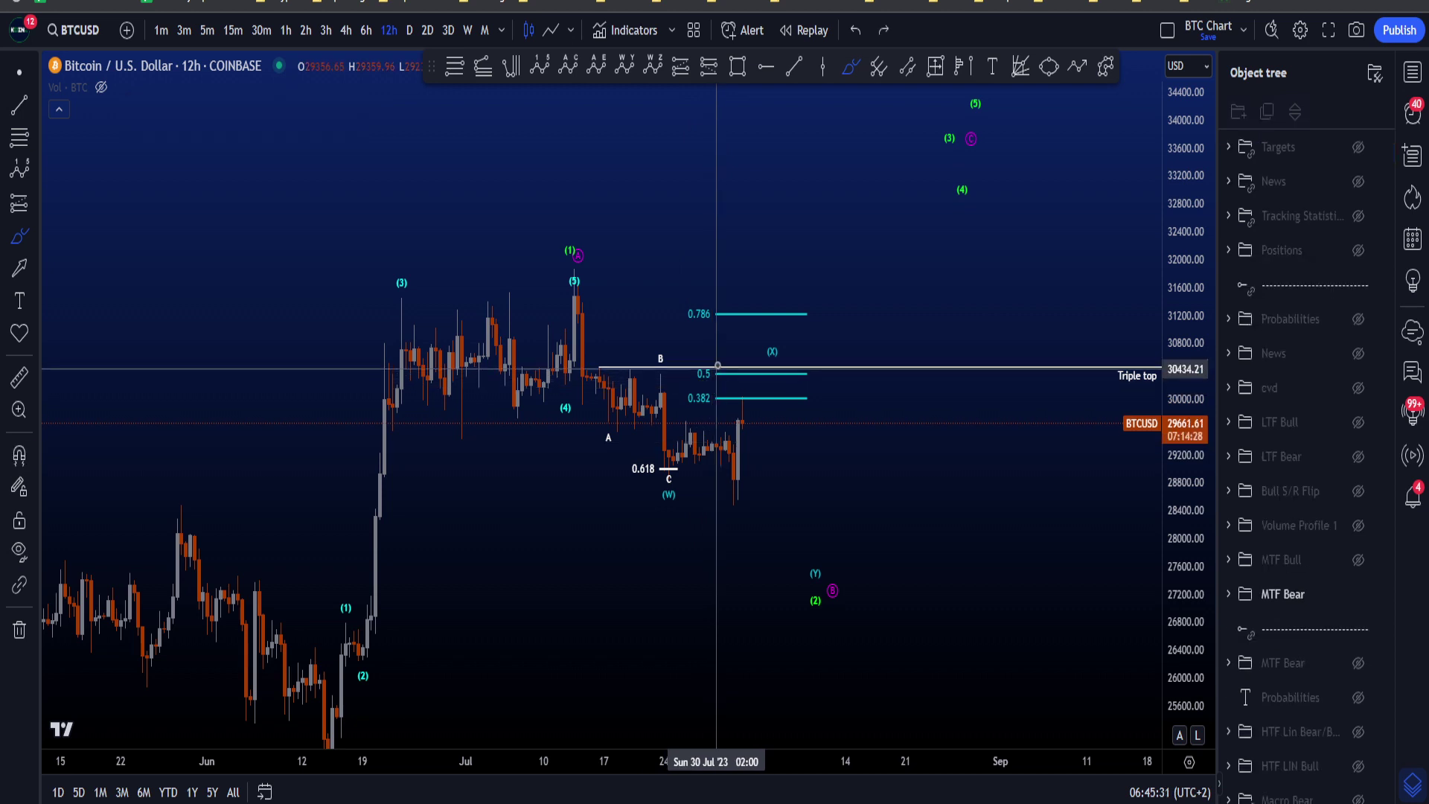
- Circle the highs along the Triple top line and mark the 0.786 level with the Brush, undoing both strokes
drag(714, 362, 587, 359)
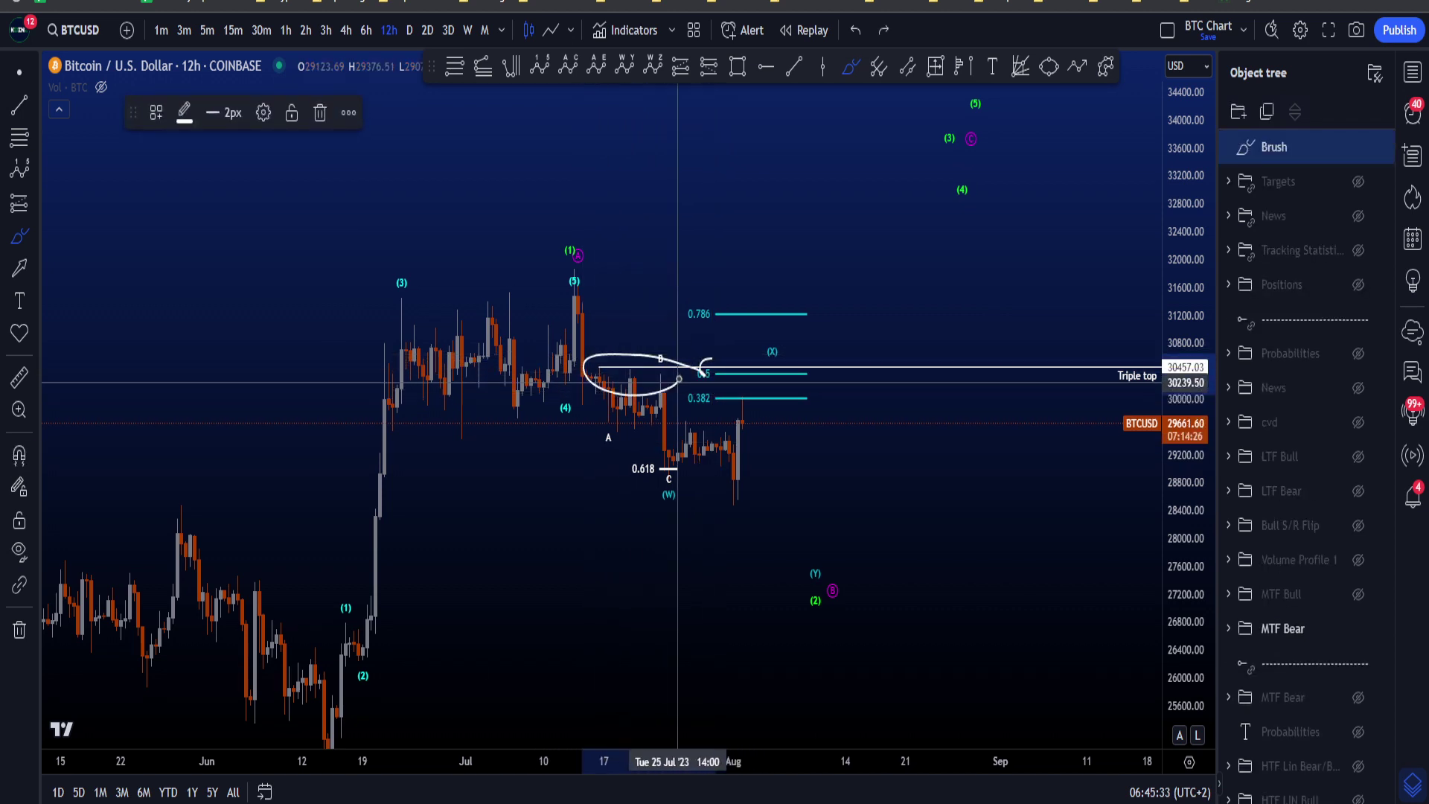
key(ctrl+z)
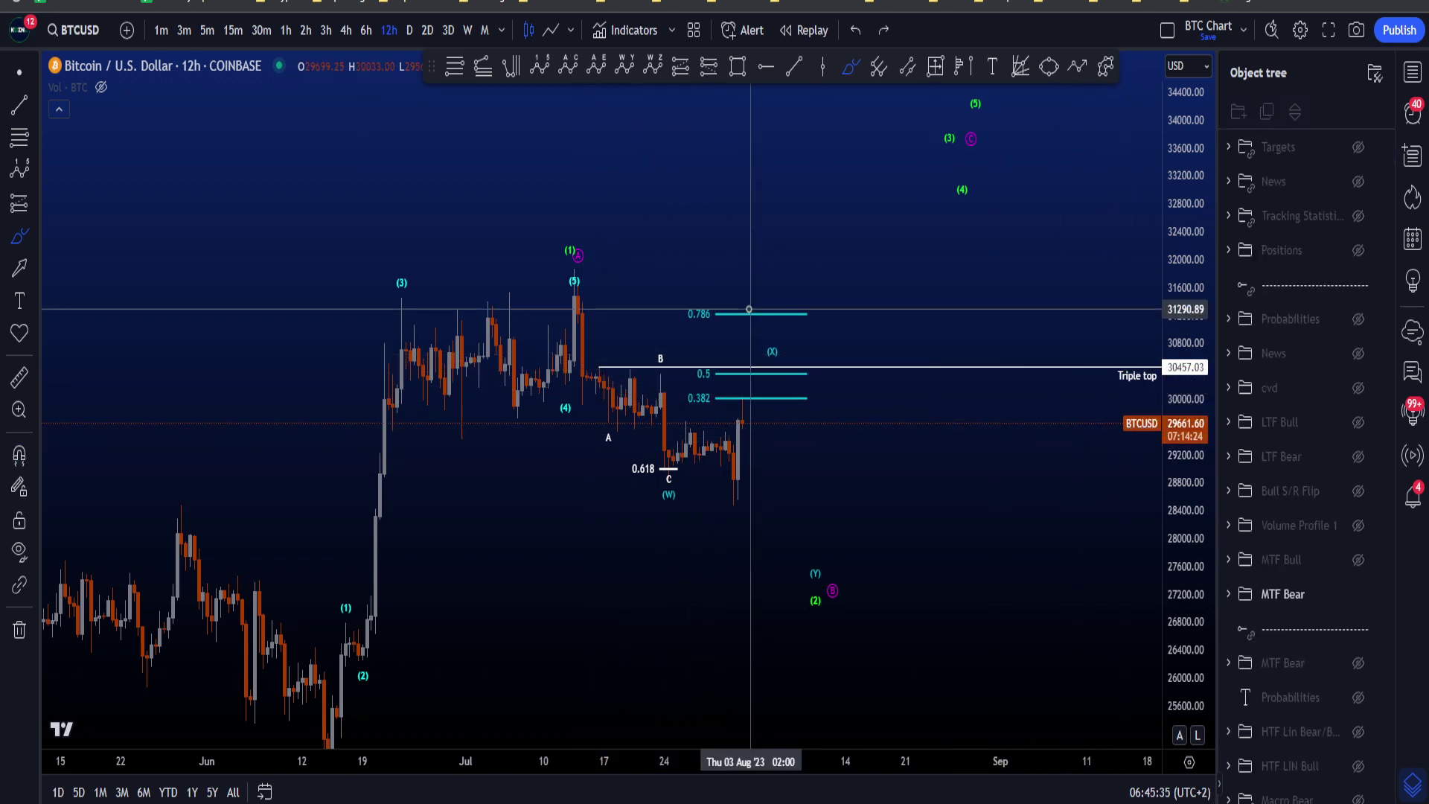
mouse_move(804, 297)
mouse_down()
mouse_move(740, 300)
mouse_move(737, 332)
mouse_move(802, 296)
mouse_up()
key(ctrl+z)
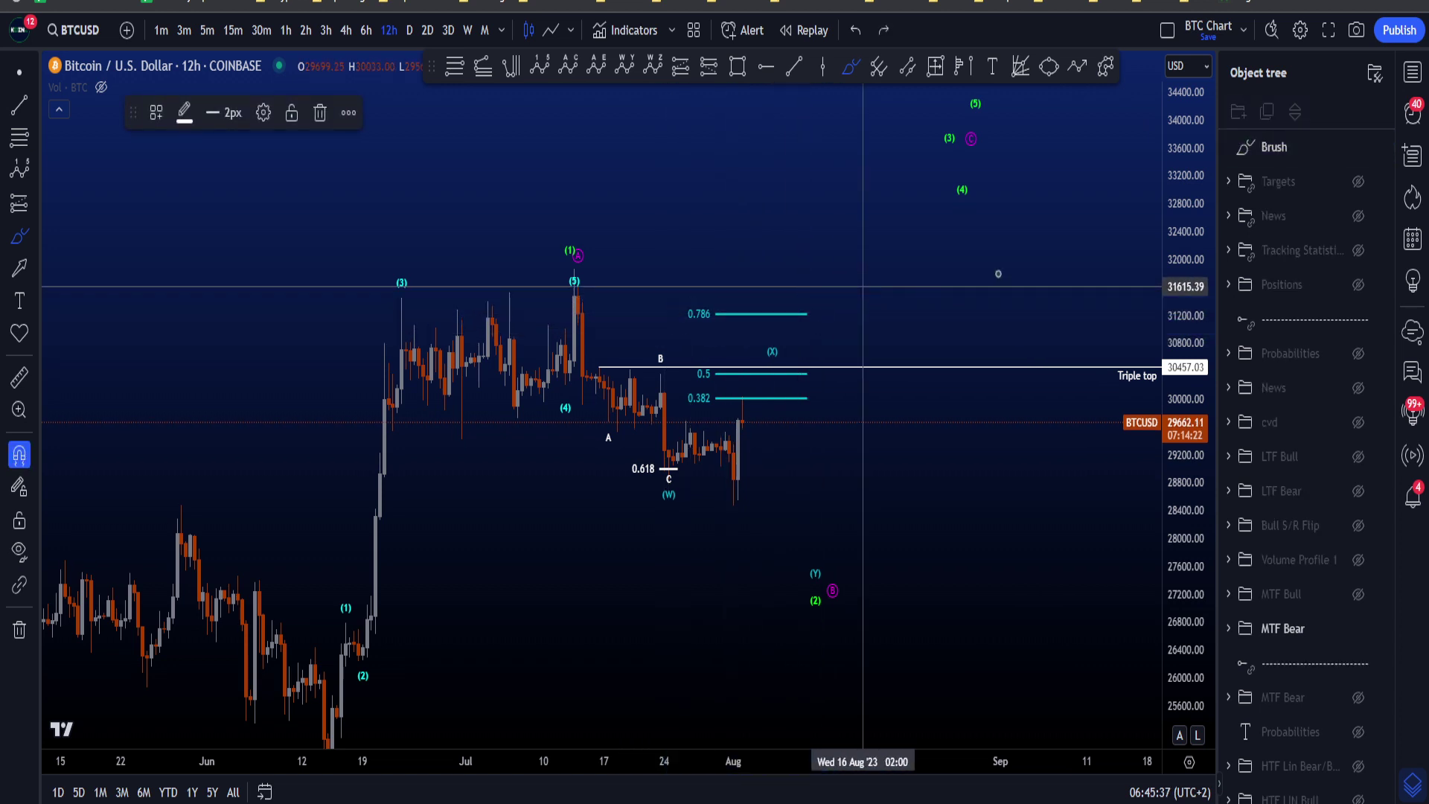
- Show the Targets drawings, examine the target zone at the 0.786 level, and hide the Targets drawings again
click(1355, 148)
drag(705, 311, 703, 313)
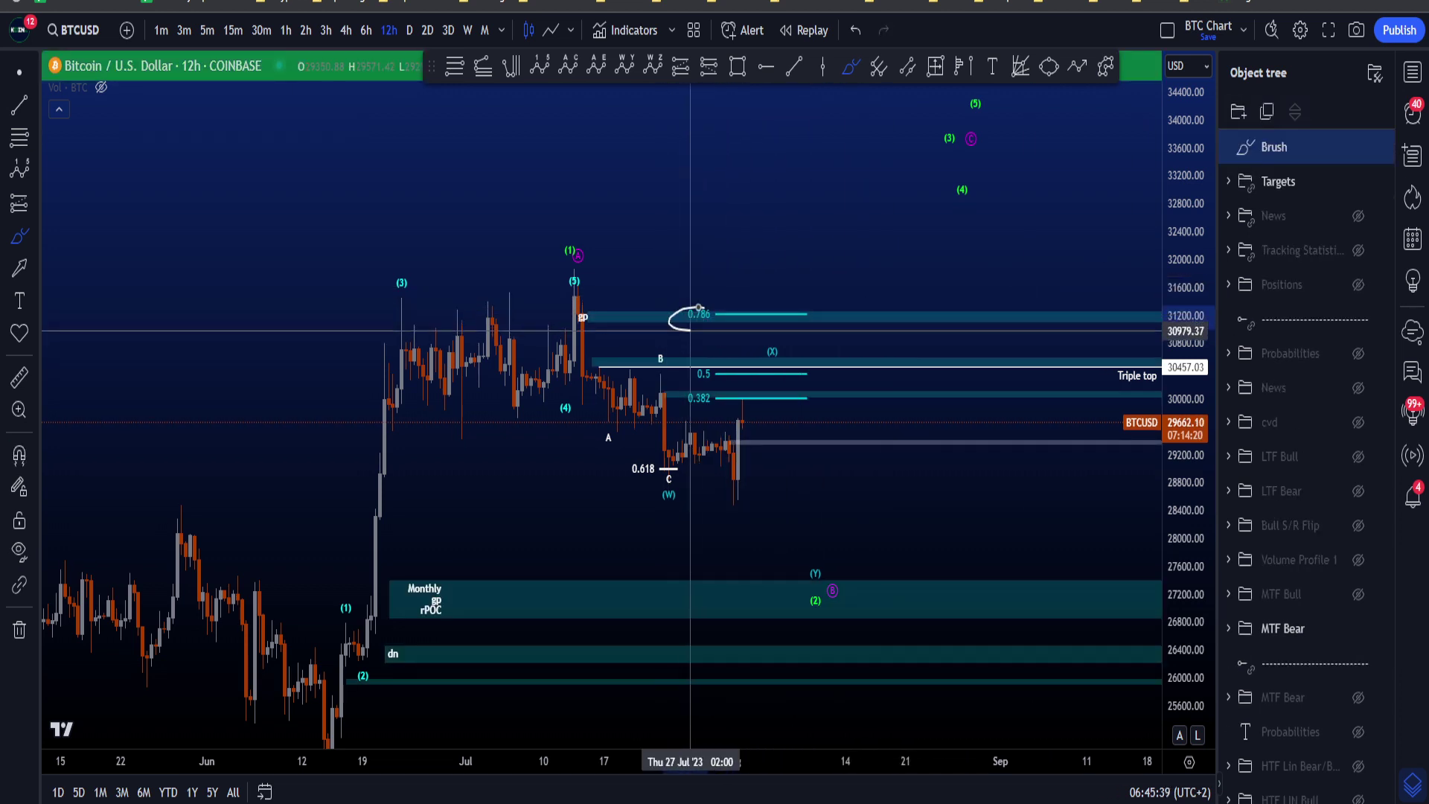
key(ctrl+z)
click(584, 316)
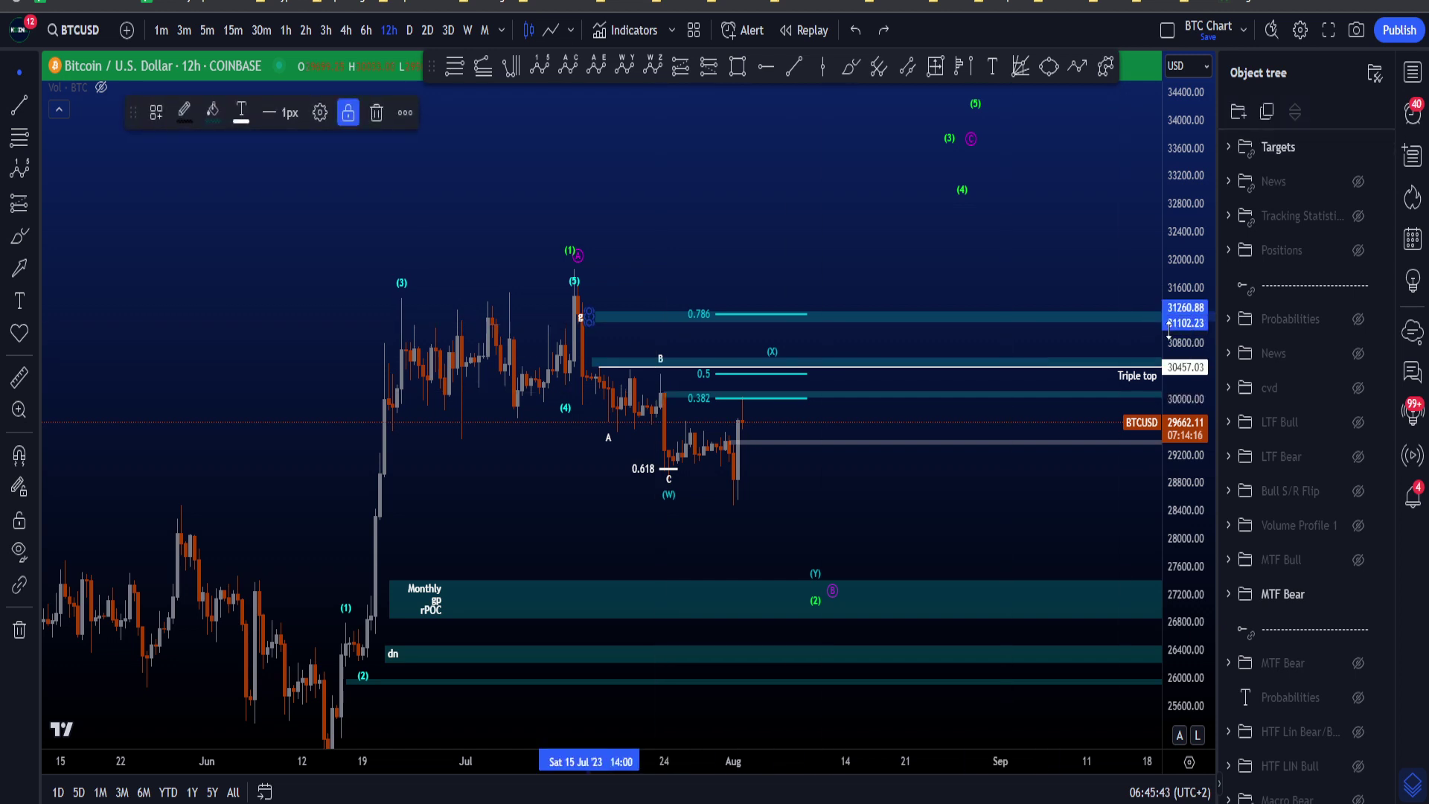
click(1356, 148)
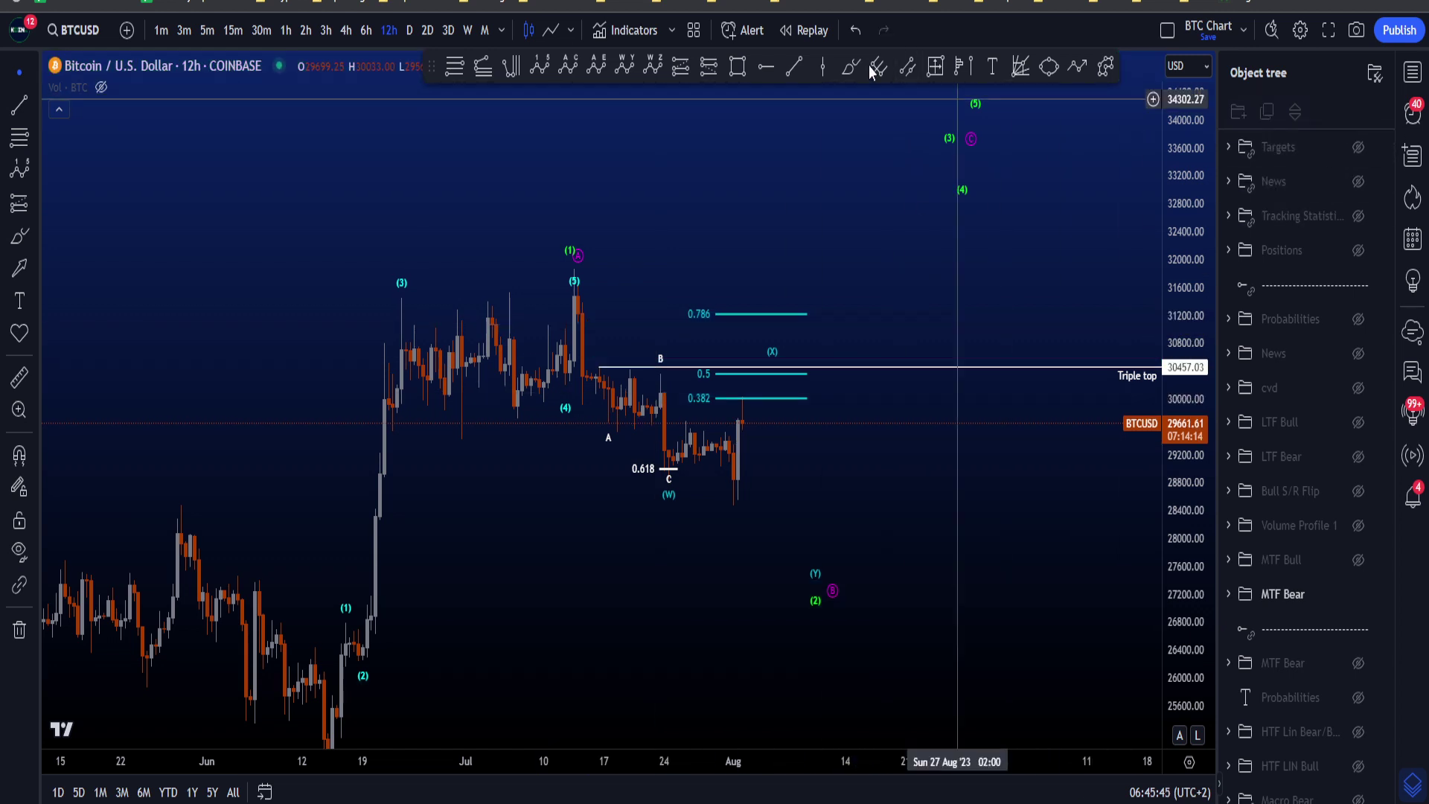
- Trace the recovery from the C low up to (X) with the Brush, mark the 0.786 level, and undo both strokes
drag(661, 474, 781, 377)
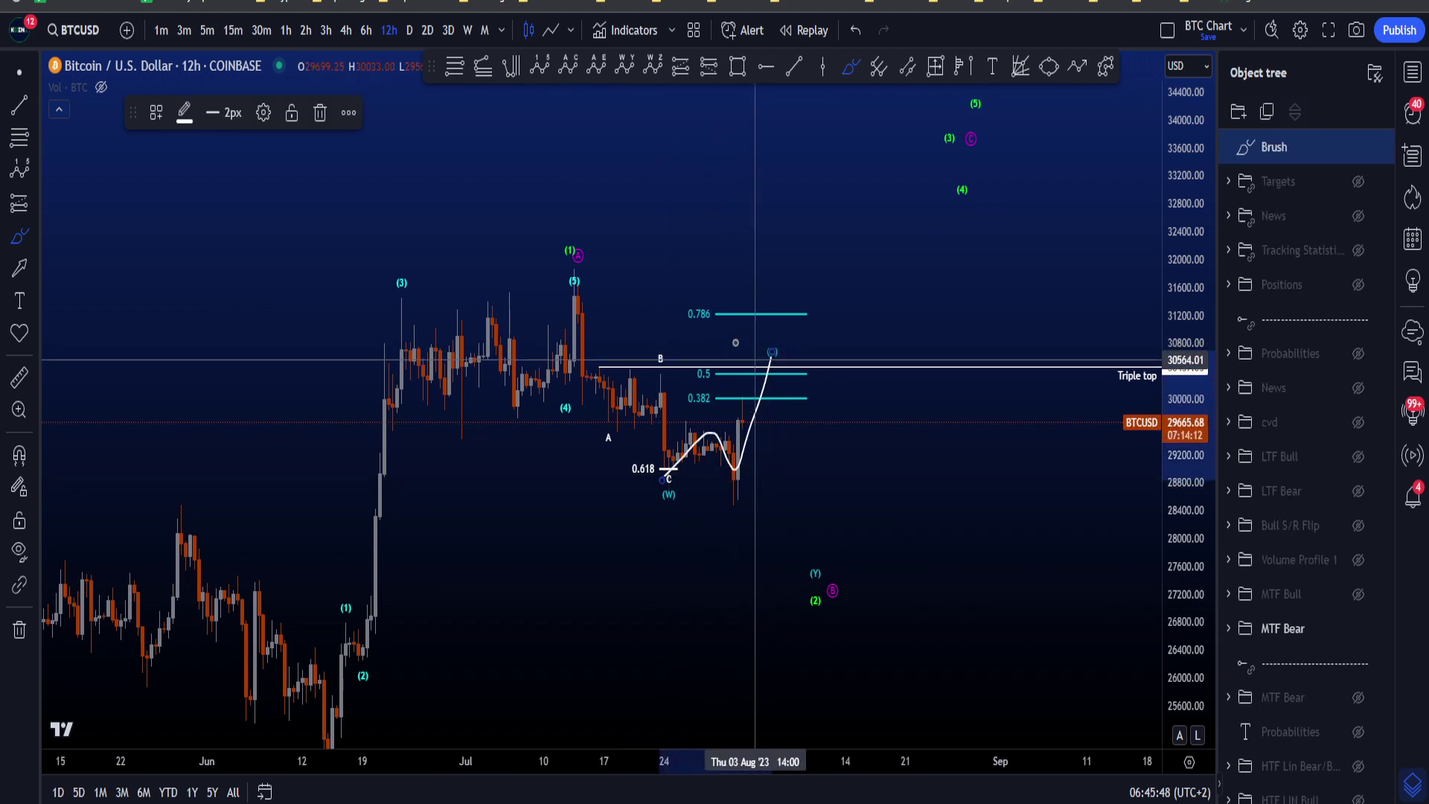
key(ctrl+z)
drag(706, 296, 719, 313)
key(ctrl+z)
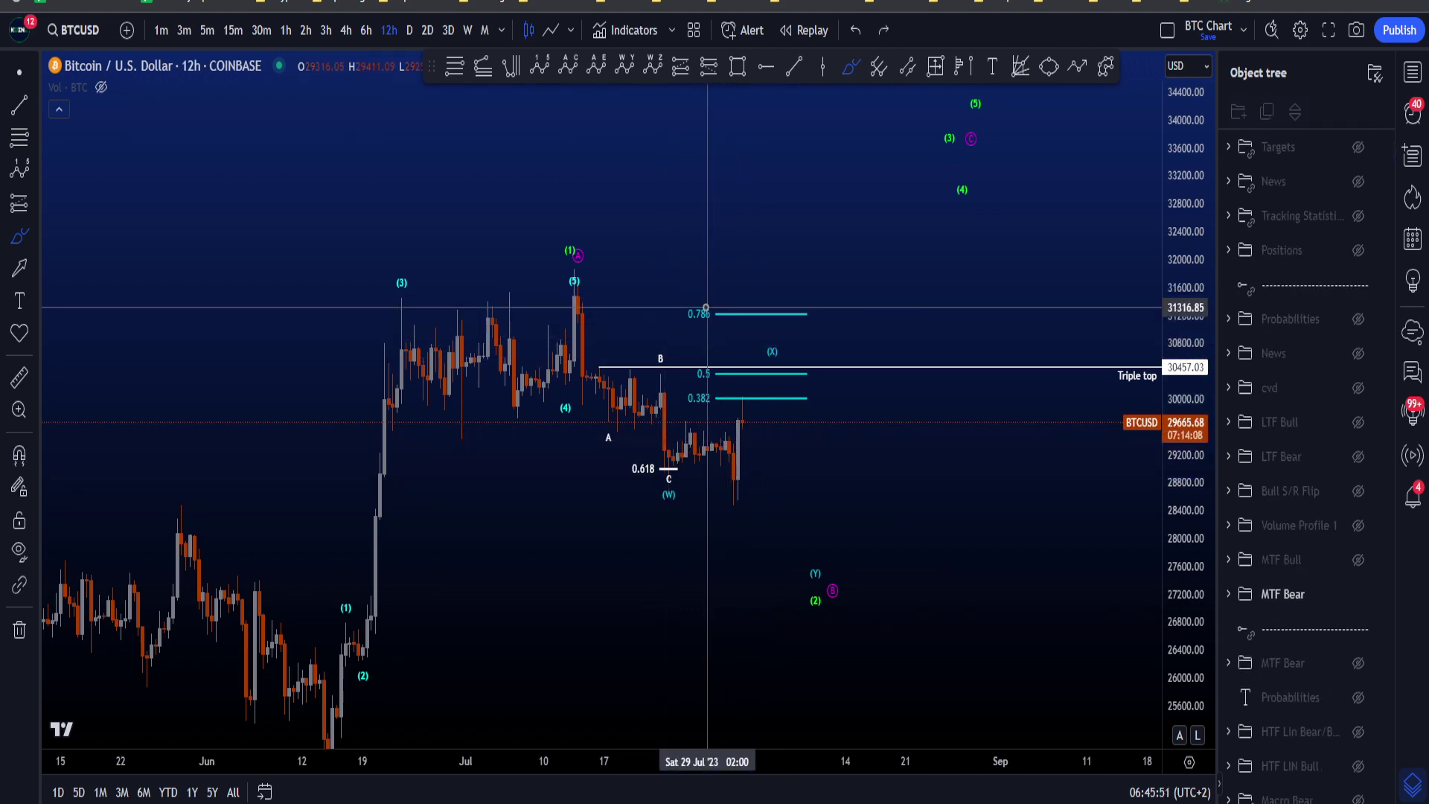
- Brush the rally from the June low and the corrective path from wave (5) through (W) and (X) towards (Y), undoing every stroke
drag(1184, 368, 1184, 452)
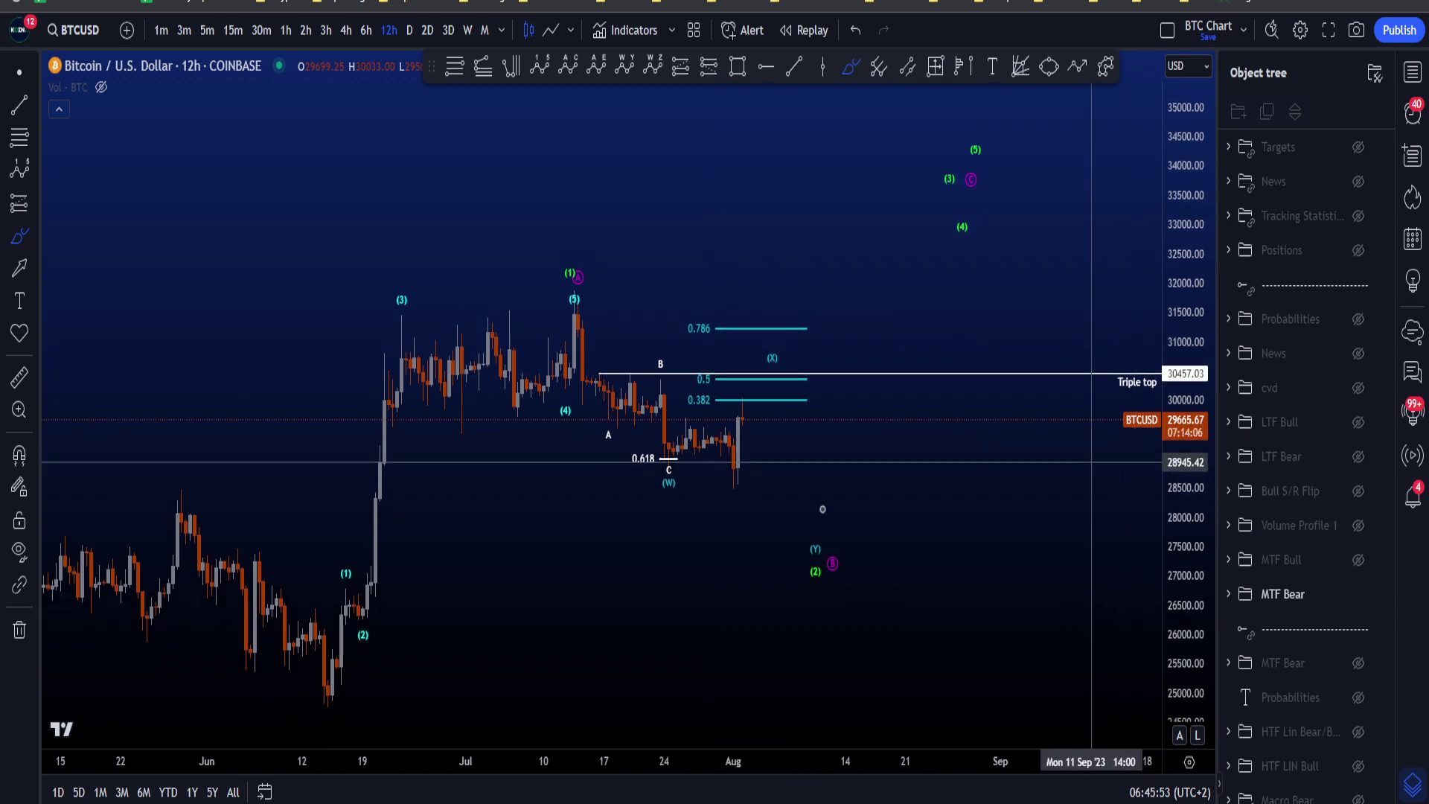
mouse_move(595, 264)
mouse_down()
mouse_move(547, 287)
mouse_move(599, 259)
mouse_up()
key(ctrl+z)
mouse_move(328, 668)
mouse_down()
mouse_move(511, 395)
mouse_move(578, 399)
mouse_up()
mouse_move(576, 324)
mouse_down()
mouse_move(577, 297)
mouse_move(548, 303)
mouse_move(600, 281)
mouse_move(595, 350)
mouse_move(655, 456)
mouse_move(758, 380)
mouse_move(836, 539)
mouse_up()
key(ctrl+z)
key(ctrl+z)
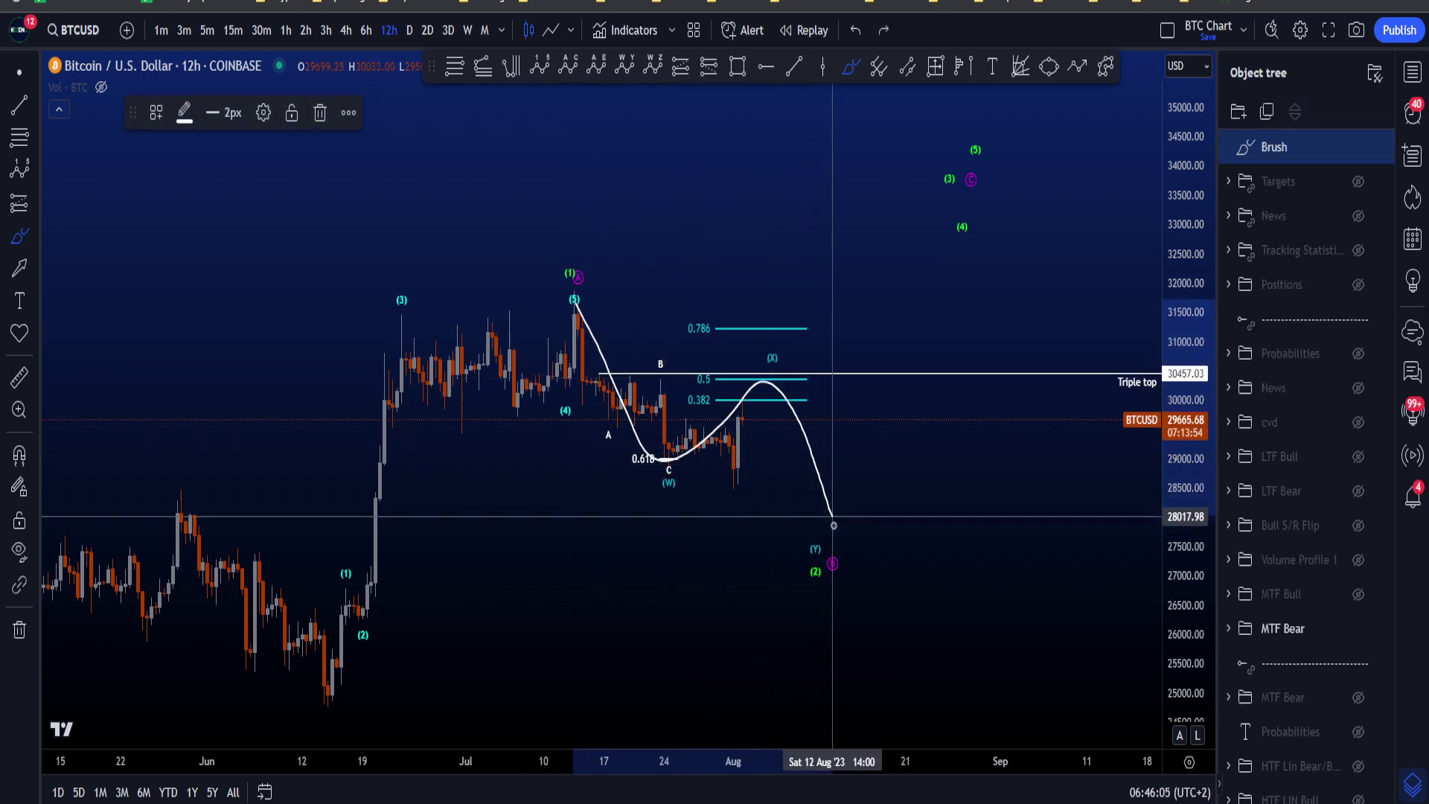
key(ctrl+z)
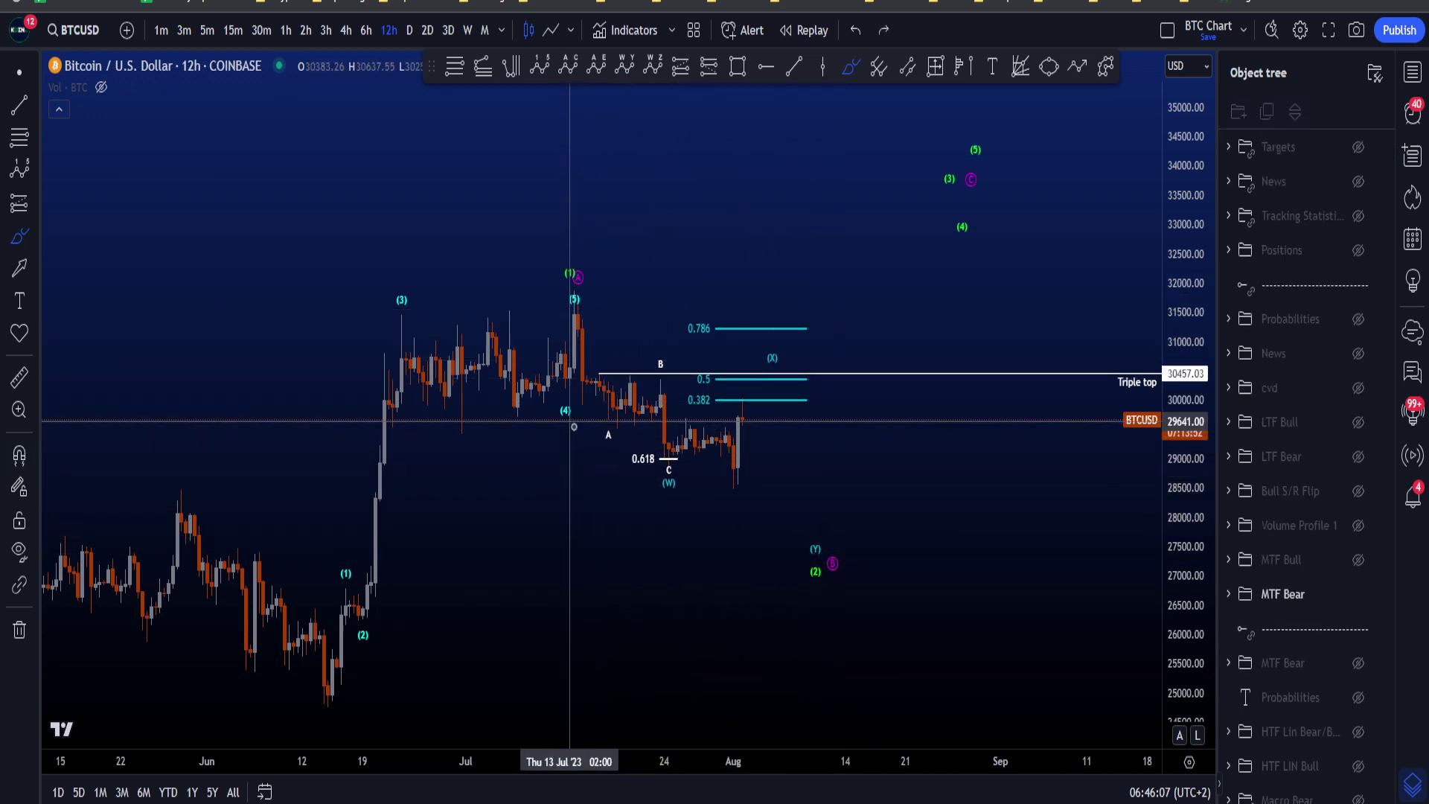
- Loop the Brush around the sideways price range between waves (3) and (4) and undo the strokes
mouse_move(578, 422)
mouse_down()
mouse_move(573, 347)
mouse_move(408, 355)
mouse_move(552, 438)
mouse_up()
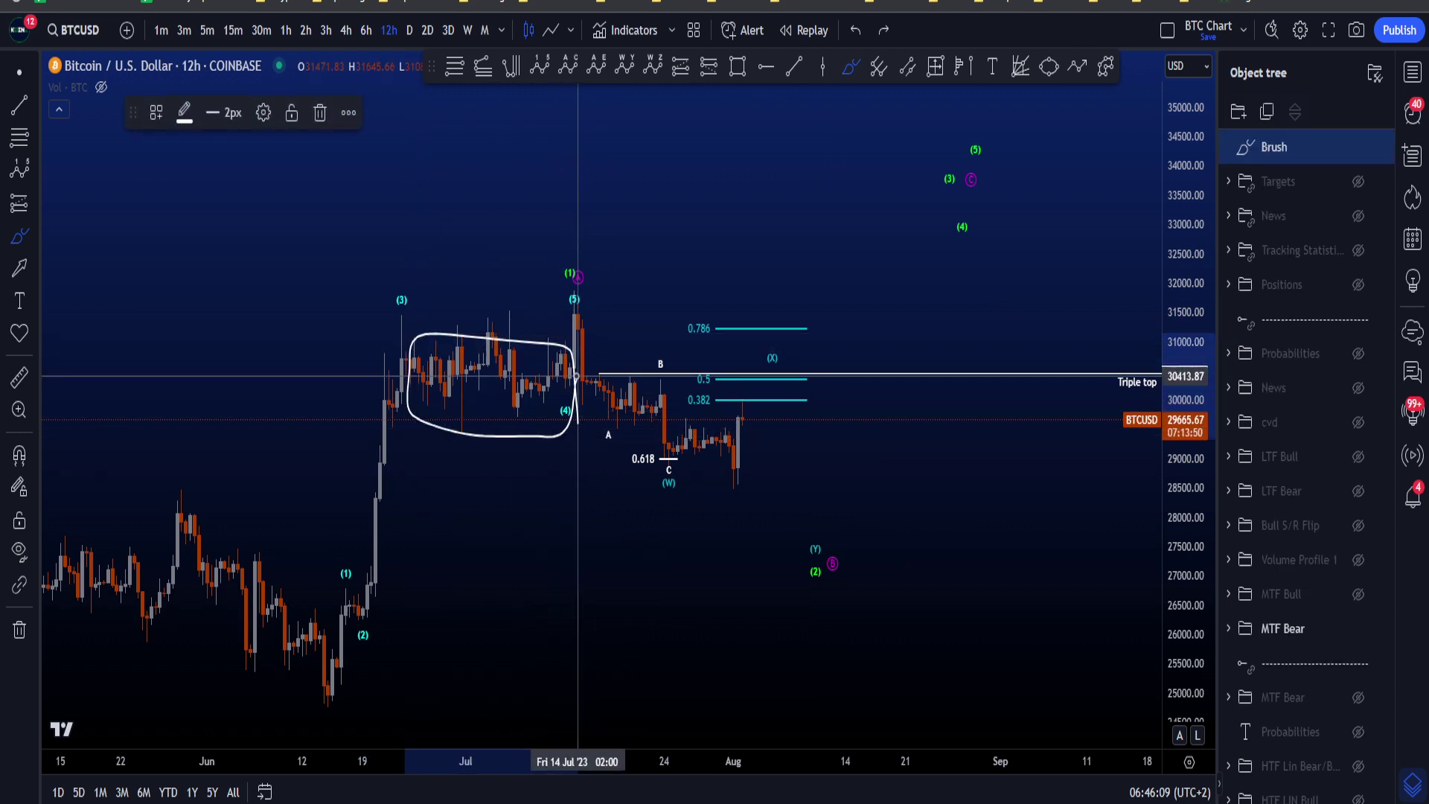
drag(576, 376, 577, 376)
mouse_move(382, 596)
mouse_down()
mouse_move(355, 648)
mouse_move(378, 591)
mouse_up()
key(ctrl+z)
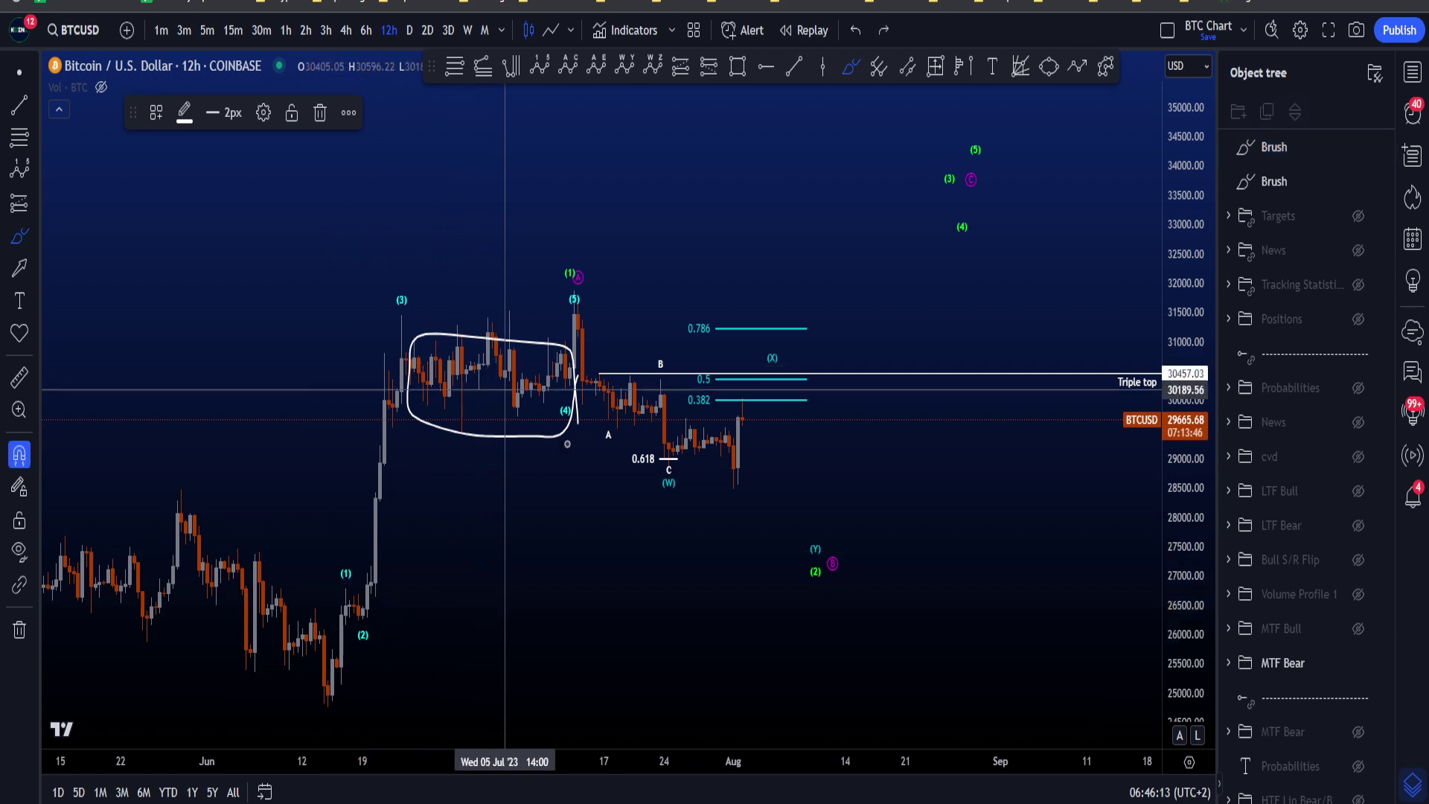
key(ctrl+z)
- Circle the wave (4) label with its sideways range and mark the wave (1) high with the Brush, undoing both strokes
mouse_move(560, 395)
mouse_down()
mouse_move(580, 399)
mouse_move(382, 323)
mouse_move(573, 416)
mouse_up()
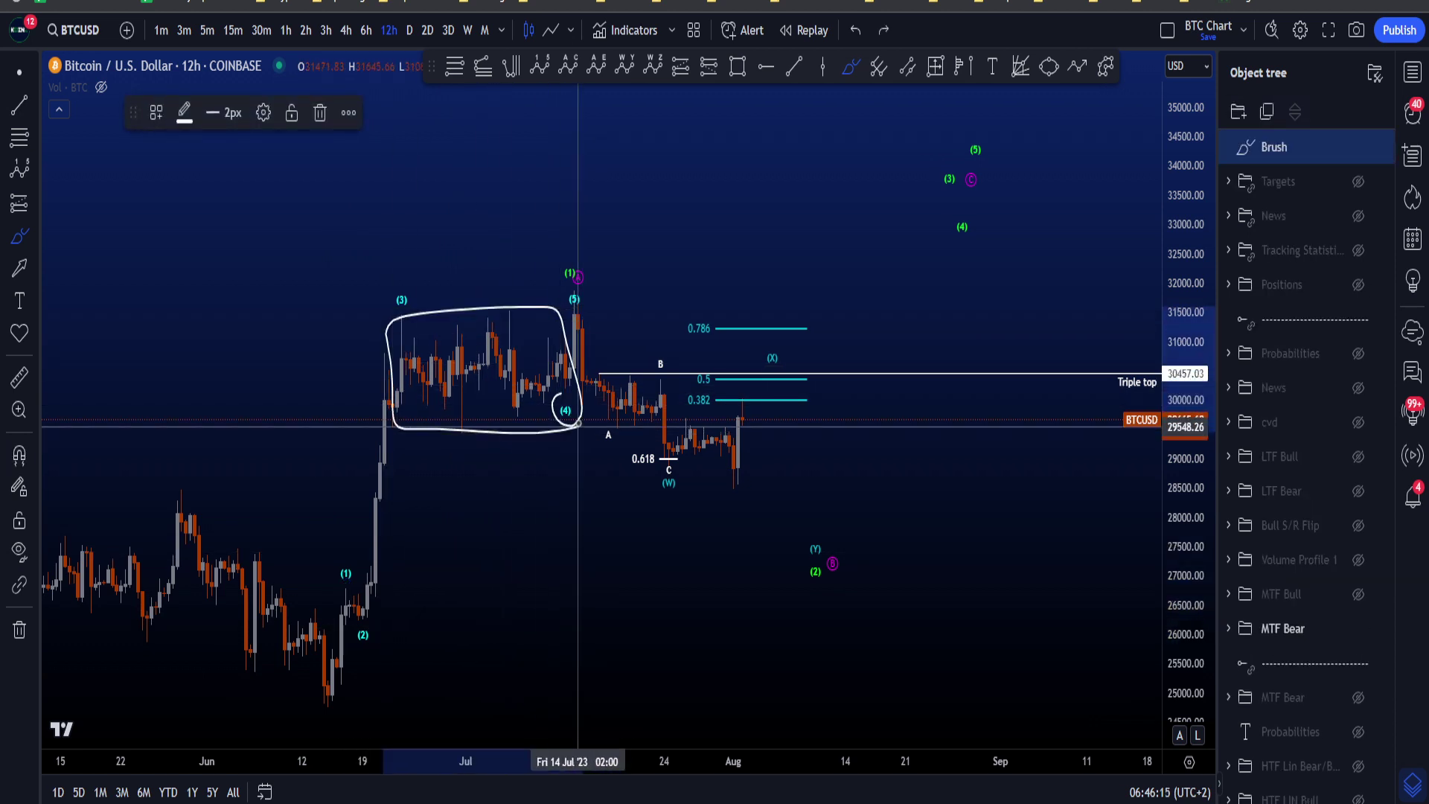
key(ctrl+z)
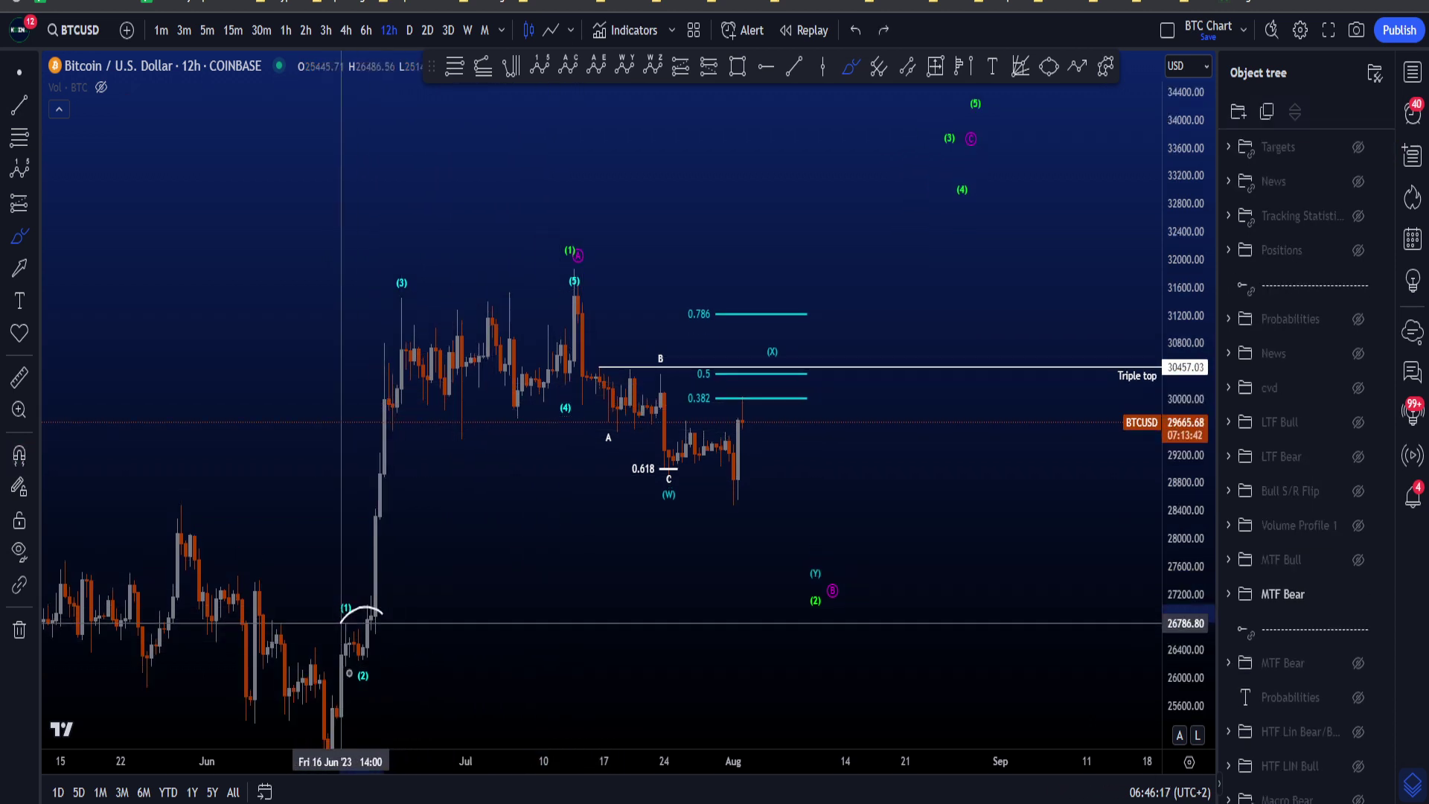
drag(341, 623, 353, 599)
key(ctrl+z)
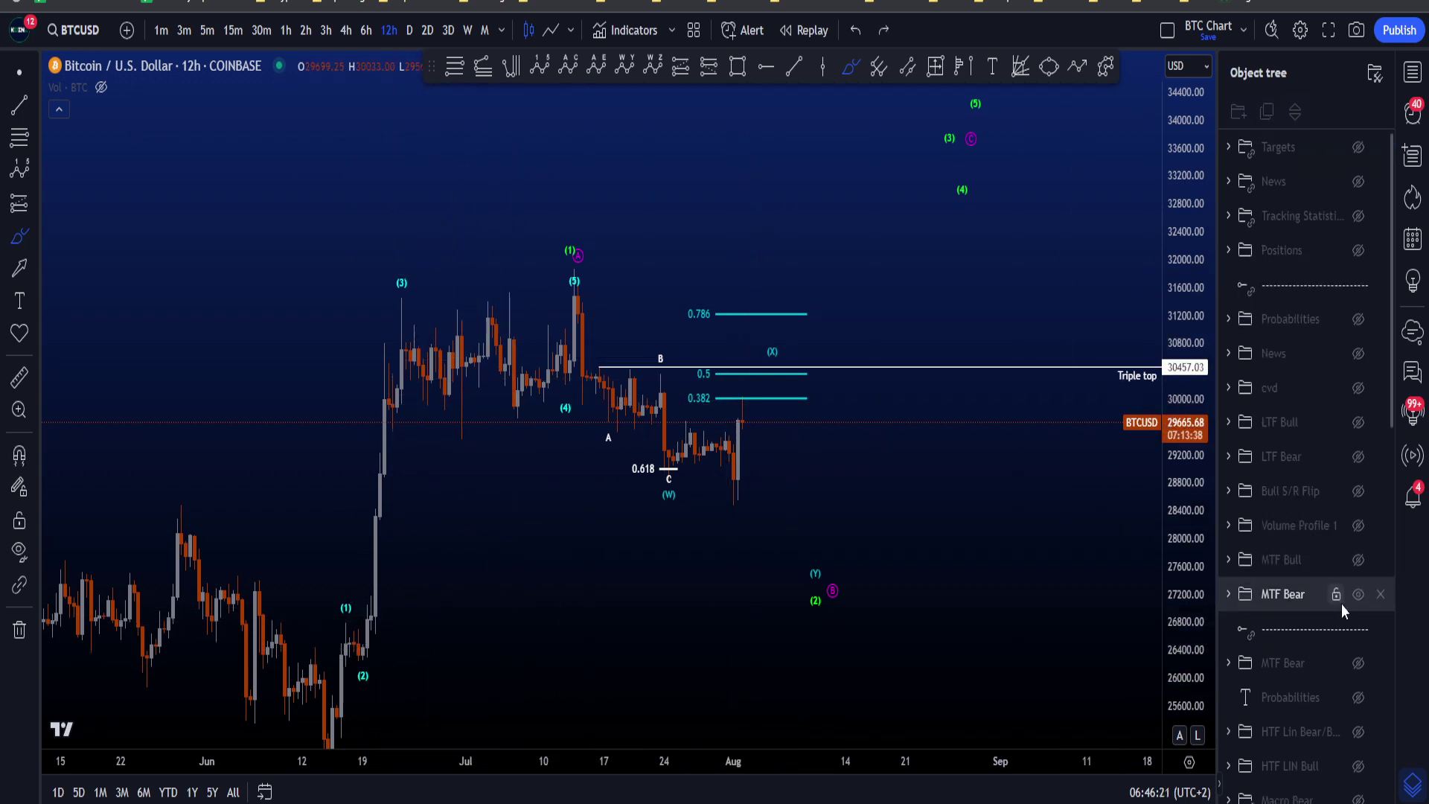
- Hide the MTF Bear drawings and show the MTF Bull drawings, with price and the upper targets in view
click(1358, 593)
drag(1195, 369, 1190, 670)
scroll(1086, 596, down, 3)
click(13, 78)
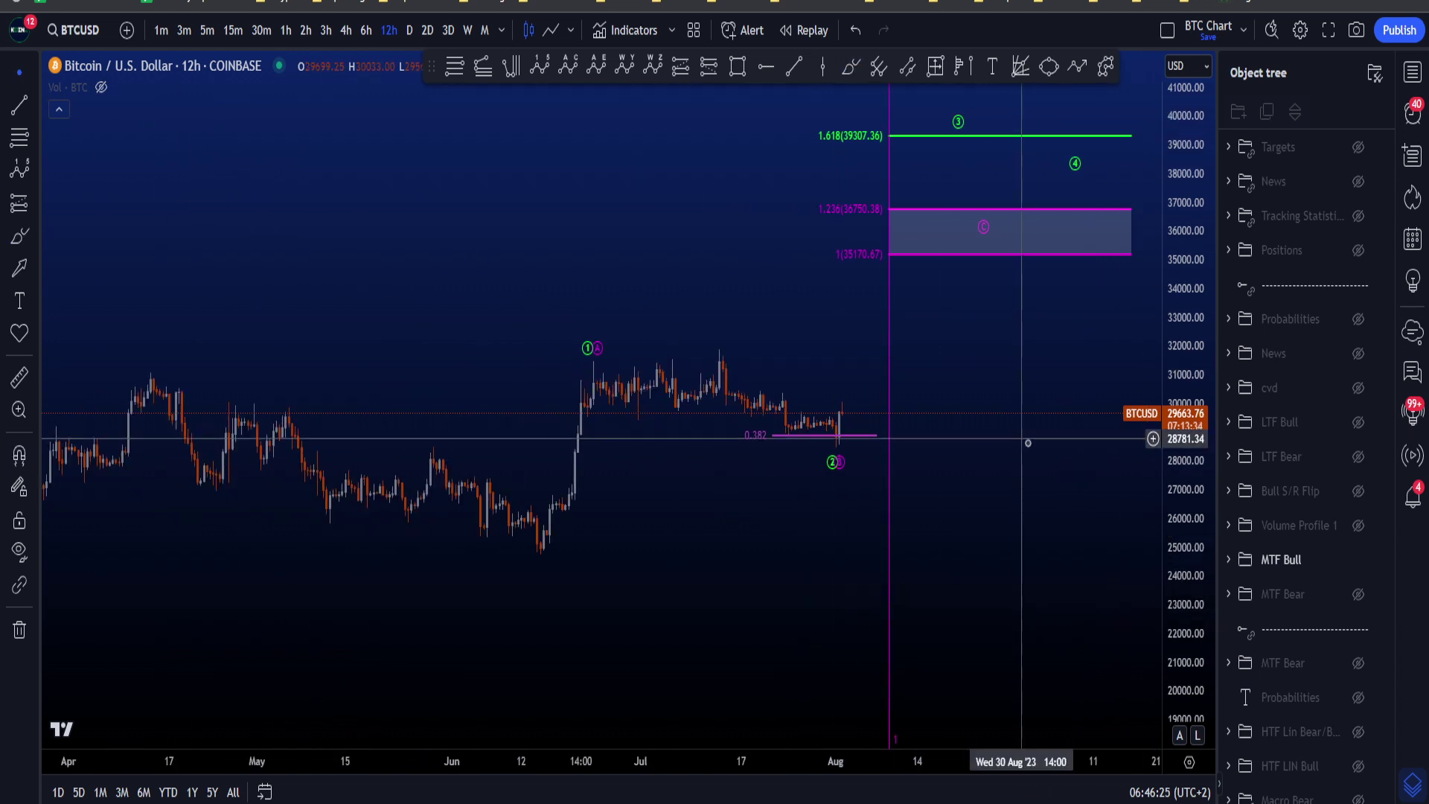
drag(1038, 450, 997, 519)
drag(1185, 605, 1185, 521)
scroll(926, 379, up, 1)
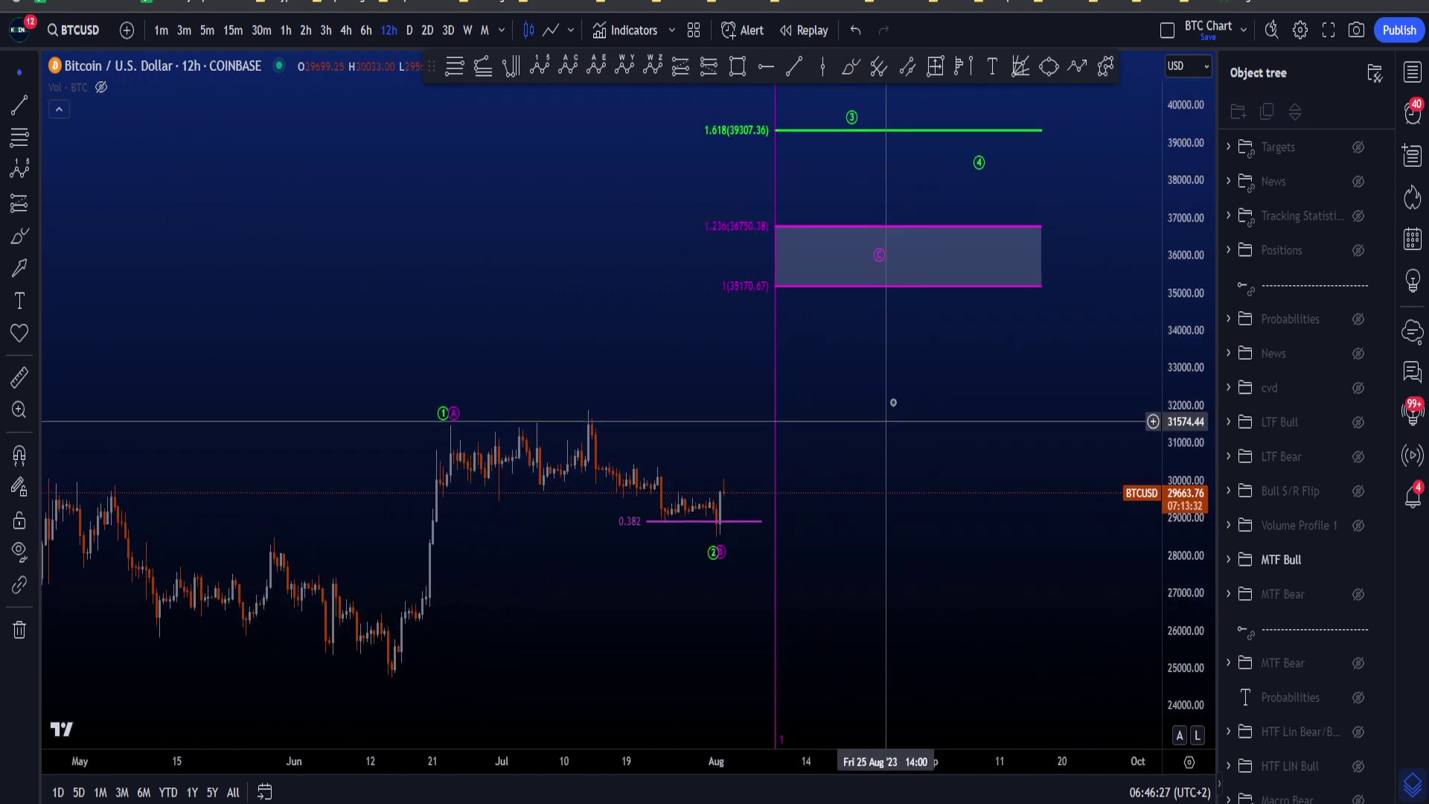
- Sketch the bullish path from the June low up towards the C target zone with the Brush and undo it
mouse_move(383, 661)
mouse_down()
mouse_move(437, 513)
mouse_move(437, 409)
mouse_move(470, 417)
mouse_move(485, 485)
mouse_move(600, 443)
mouse_move(701, 520)
mouse_move(816, 281)
mouse_move(853, 312)
mouse_move(844, 355)
mouse_up()
key(ctrl+z)
key(ctrl+z)
key(ctrl+z)
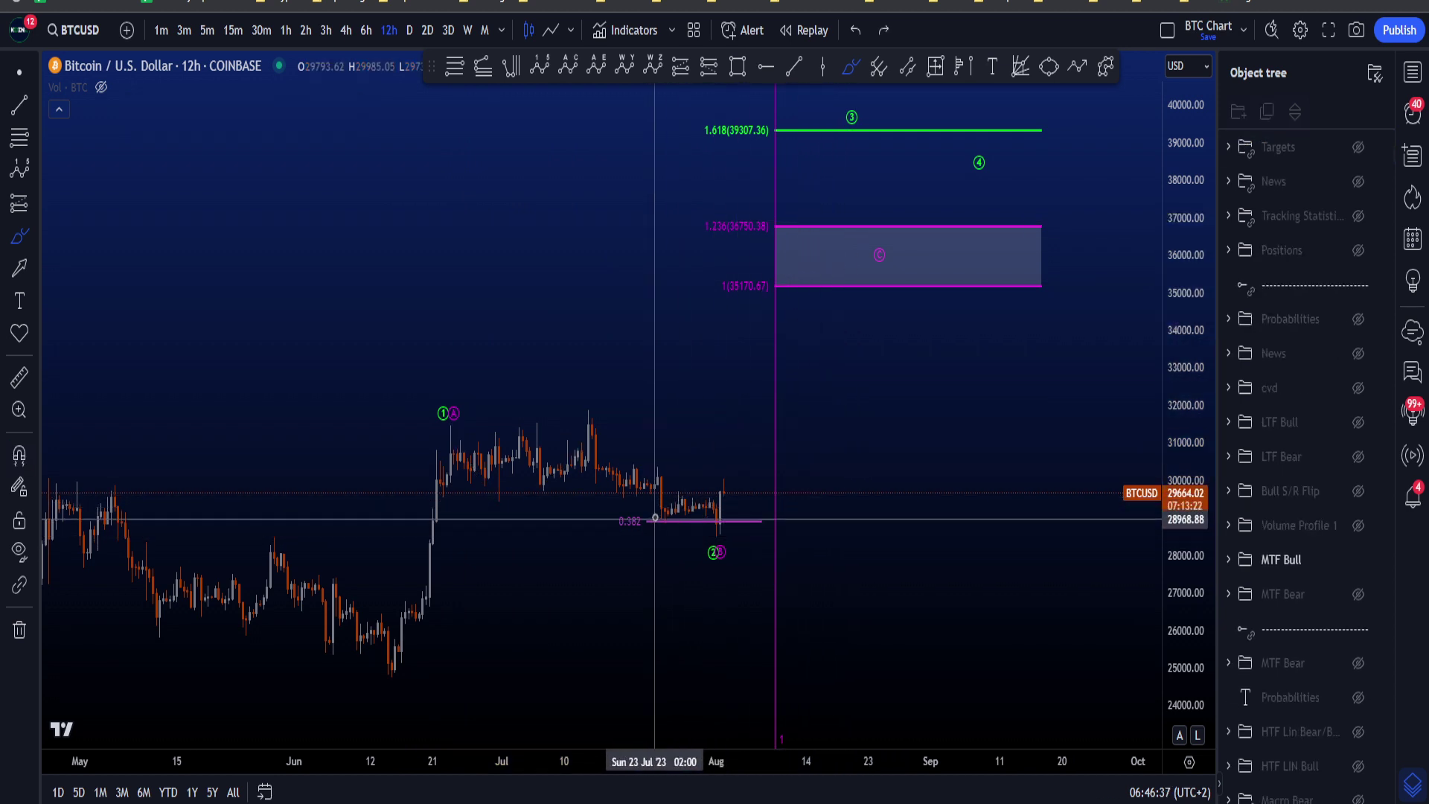
- Circle the wave 2/B low and the 0.382 retracement label with the Brush, undoing each stroke
mouse_move(655, 519)
mouse_down()
mouse_move(604, 521)
mouse_move(651, 500)
mouse_move(707, 580)
mouse_up()
key(ctrl+z)
key(ctrl+z)
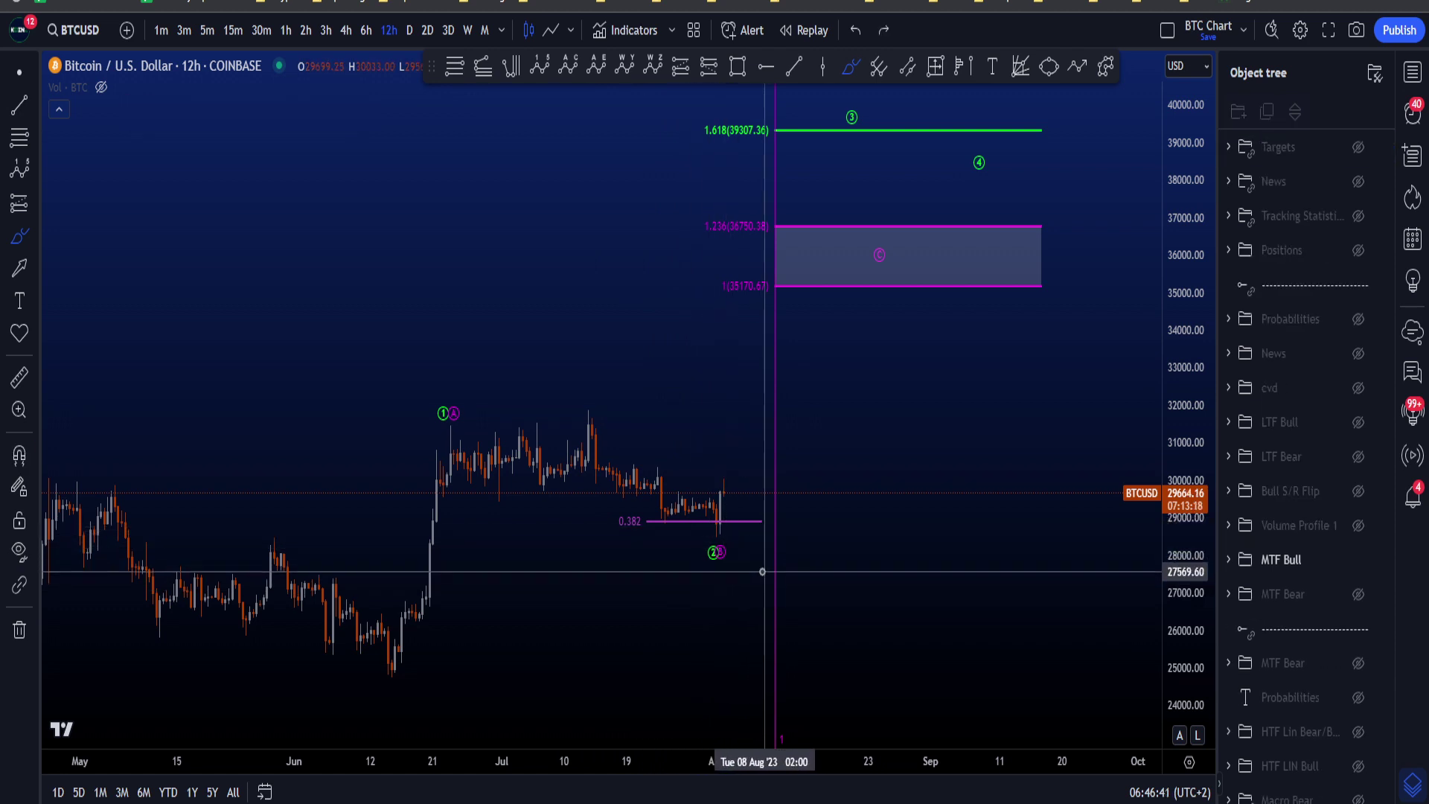
drag(644, 507, 618, 550)
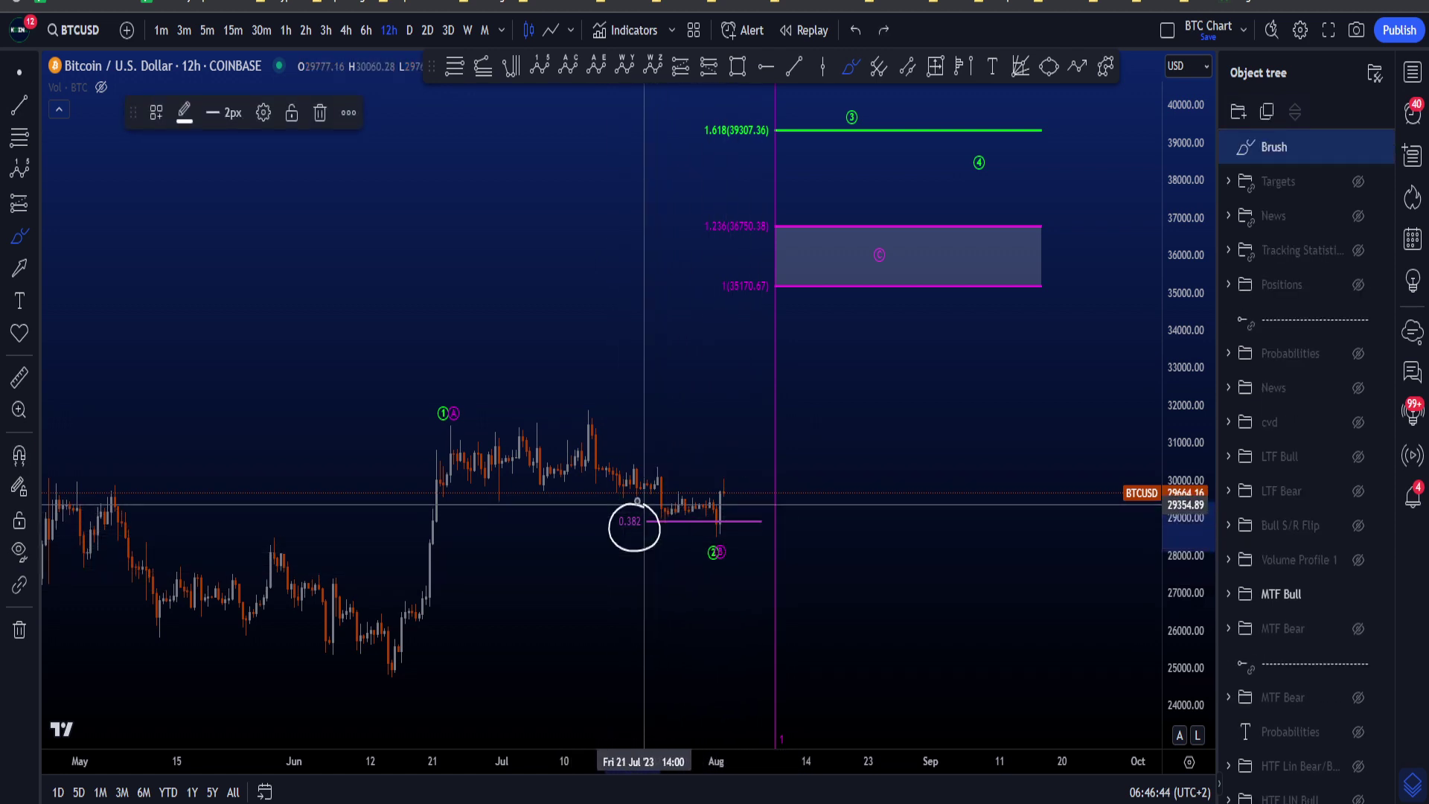
key(ctrl+z)
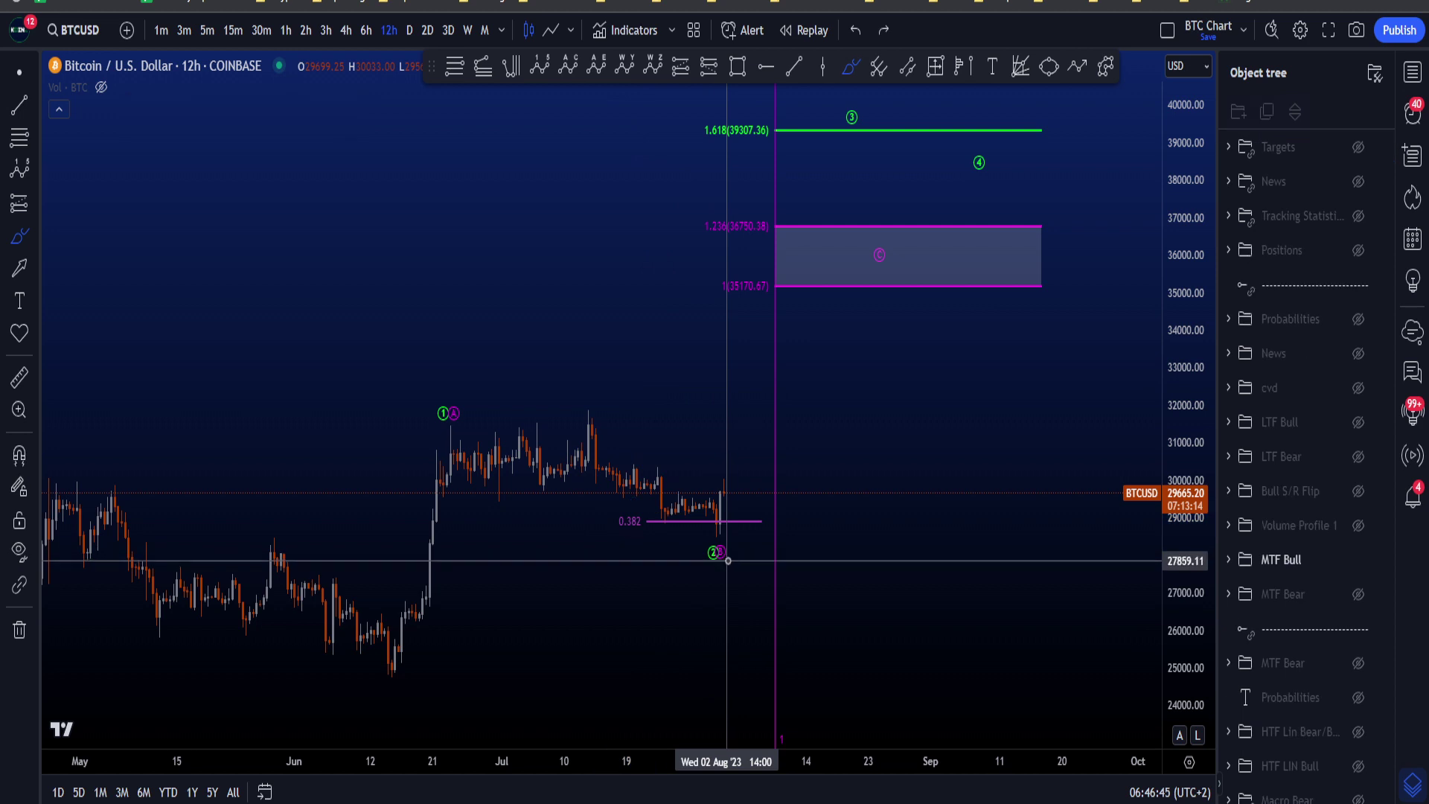
- Circle the wave 2/B label and the 0.382 level, and sketch a rise from the low with the Brush, undoing all strokes
mouse_move(728, 541)
mouse_down()
mouse_move(703, 551)
mouse_move(736, 536)
mouse_up()
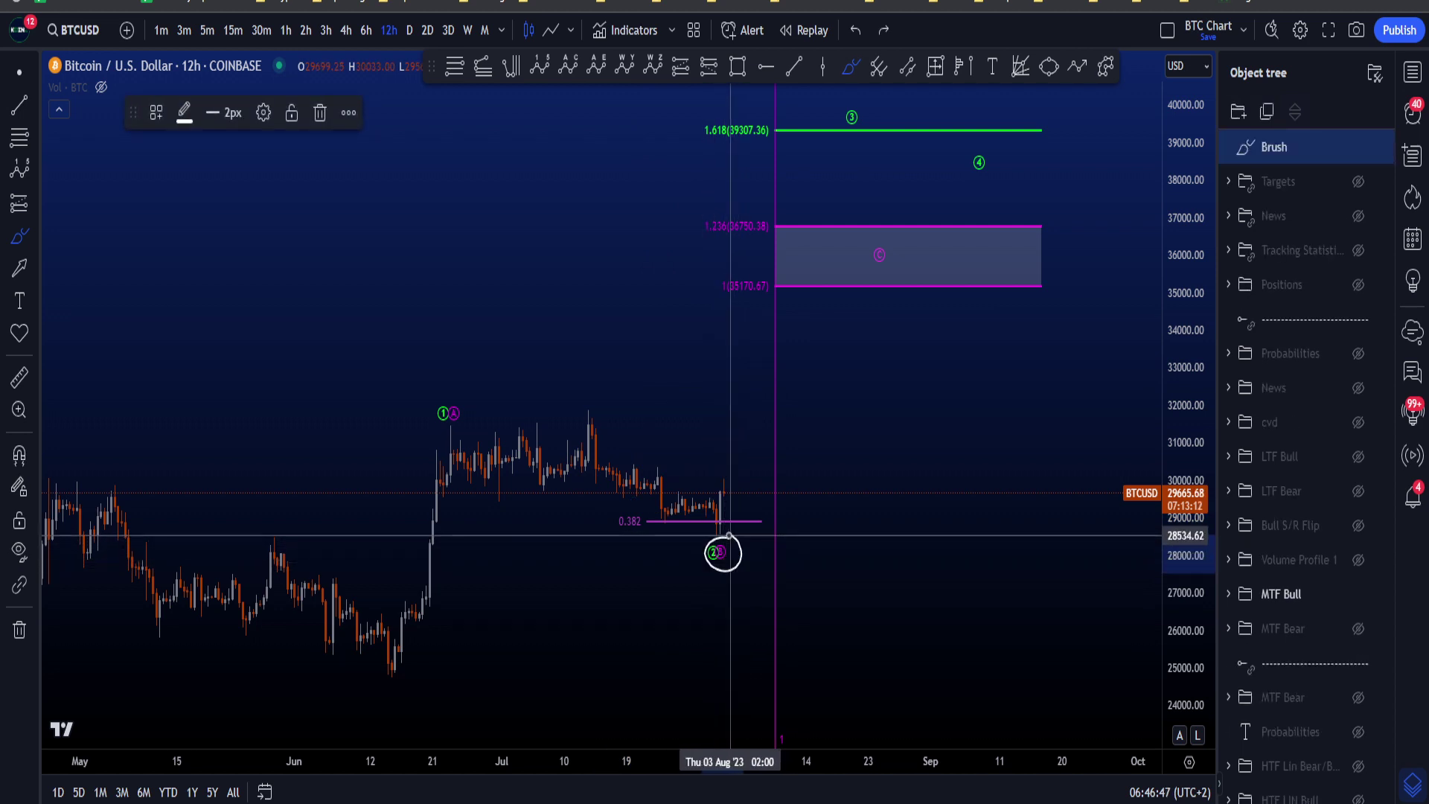
key(ctrl+z)
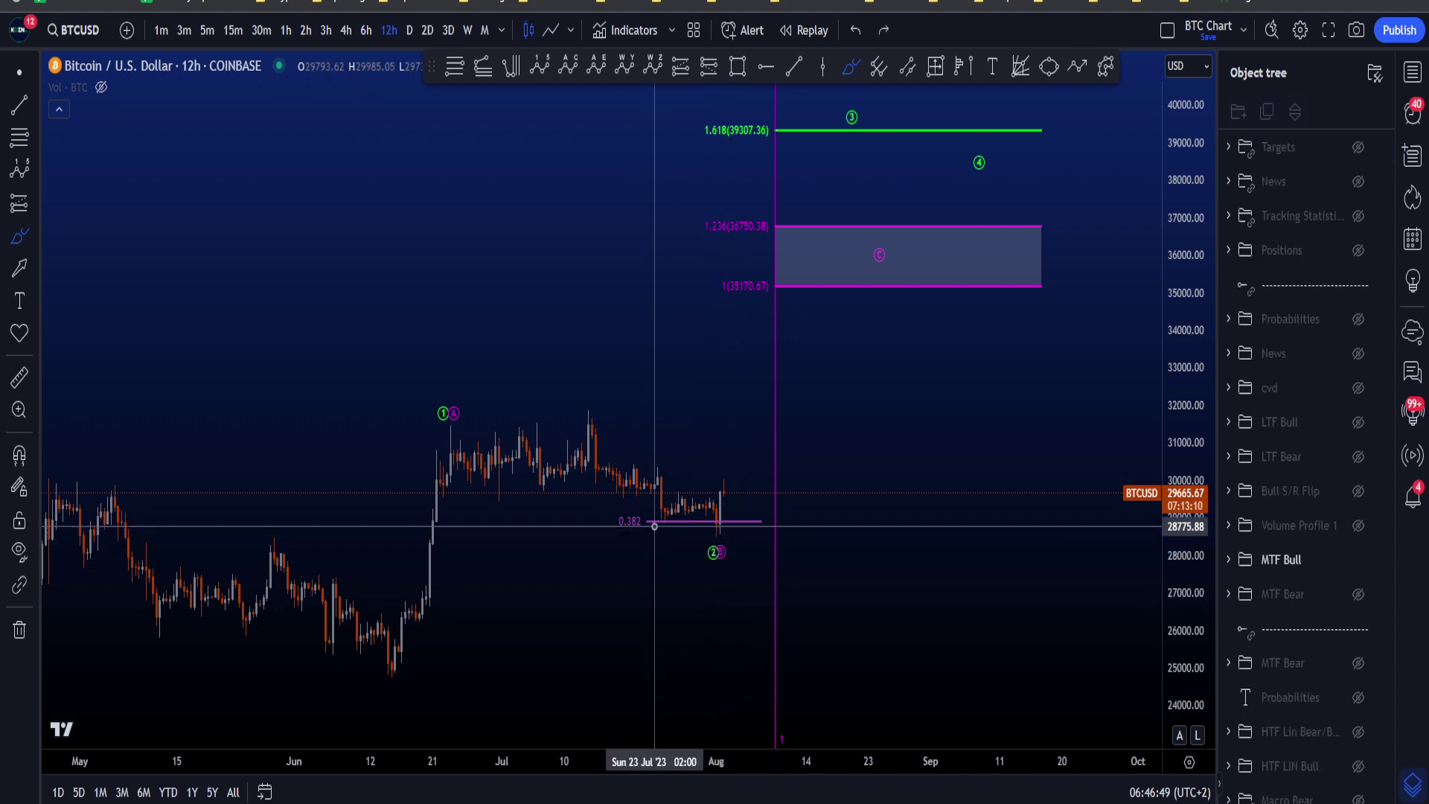
mouse_move(735, 518)
mouse_down()
mouse_move(608, 521)
mouse_move(774, 531)
mouse_move(756, 399)
mouse_move(787, 368)
mouse_up()
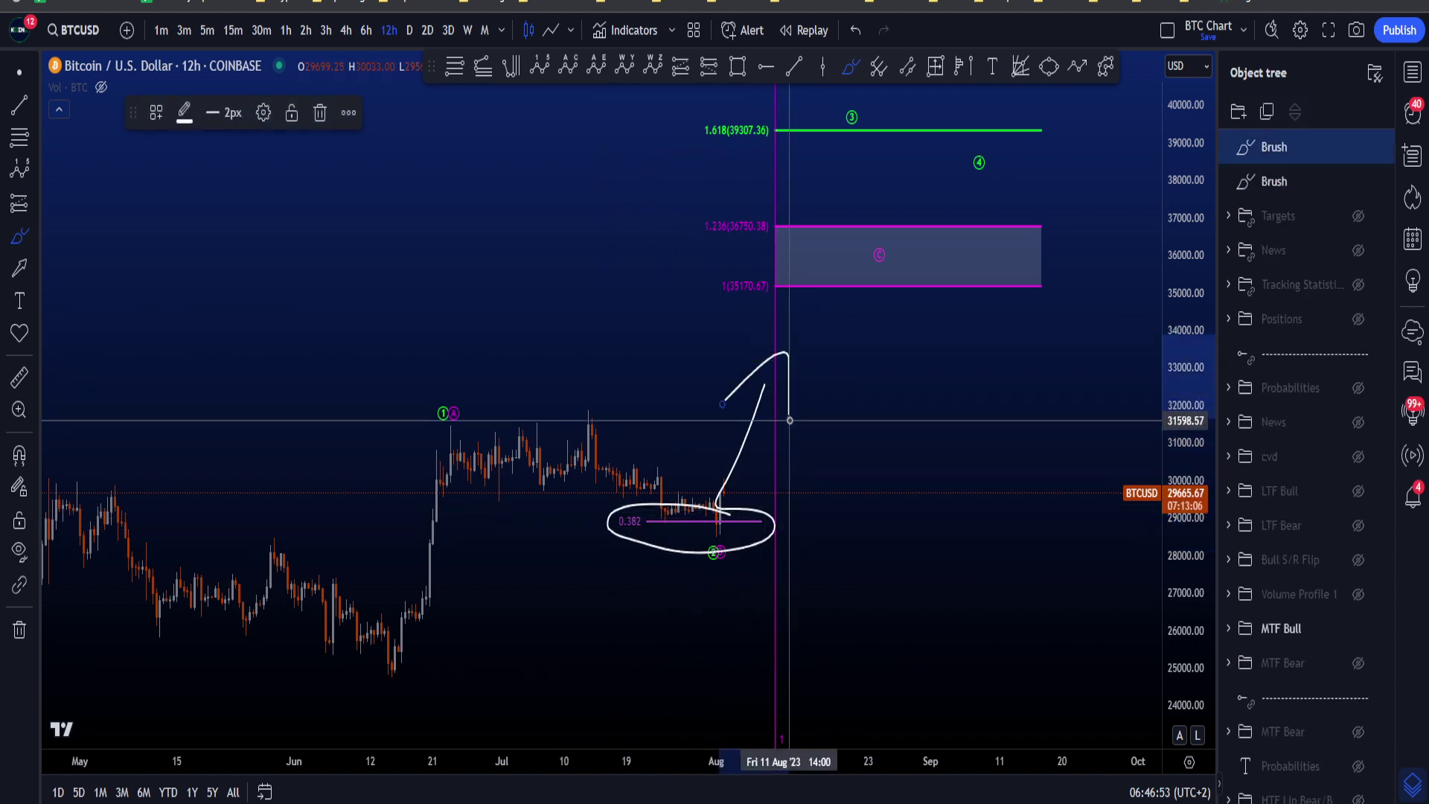
key(ctrl+z)
key(ctrl+z)
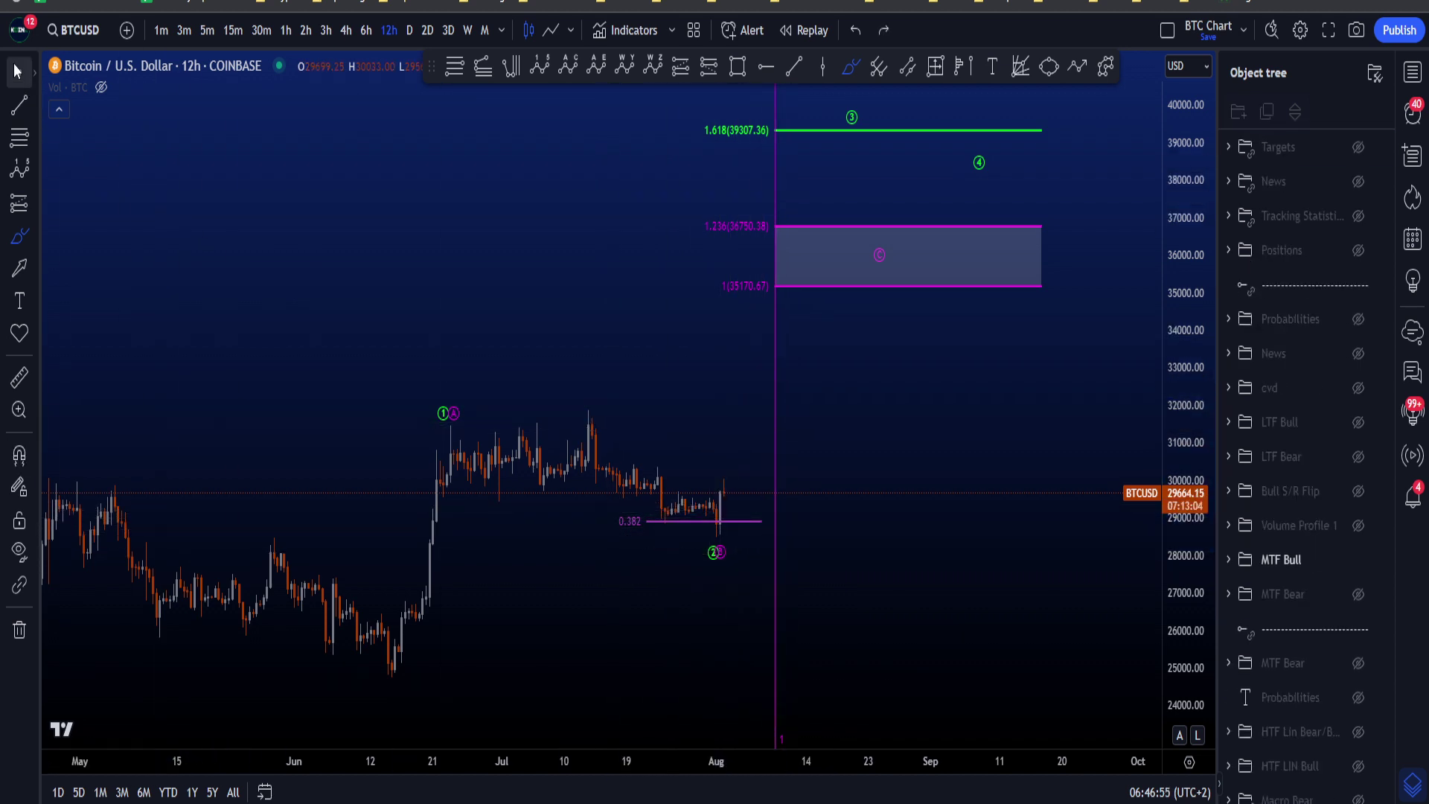
- Bring the wave 5 label into view and brush temporary strokes from the recent low upward and above current price, removing each one
drag(832, 493, 823, 513)
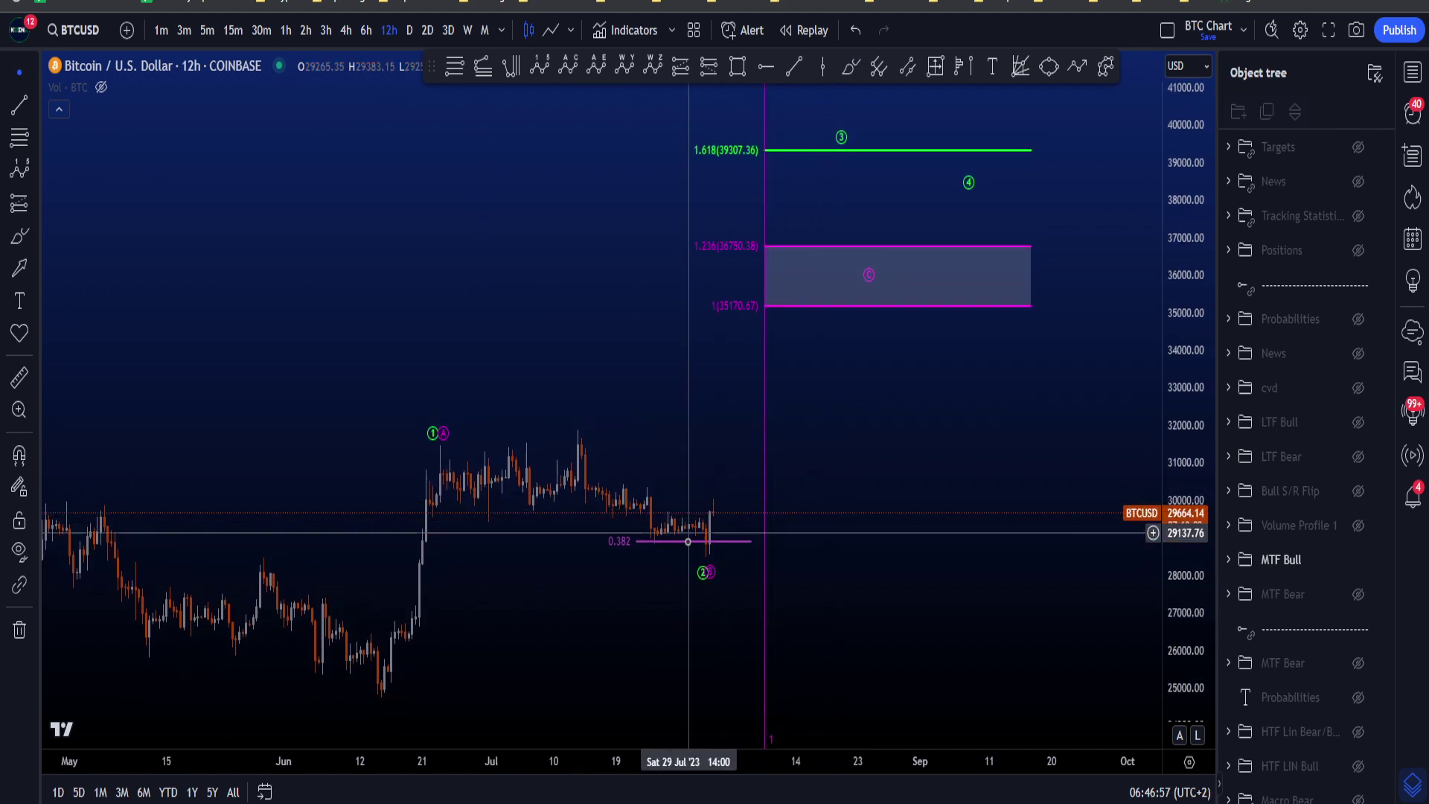
drag(895, 414, 885, 480)
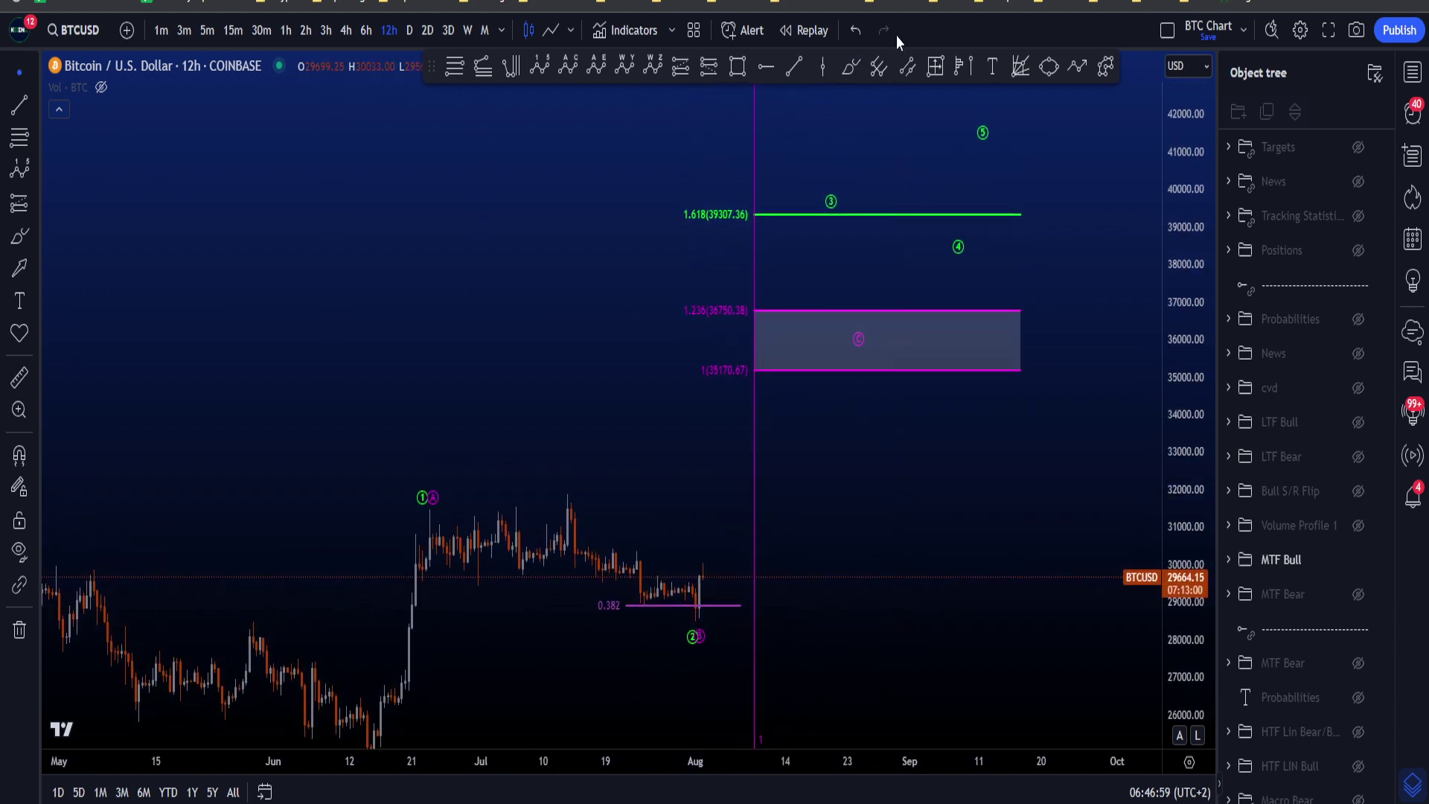
drag(1126, 269, 1067, 269)
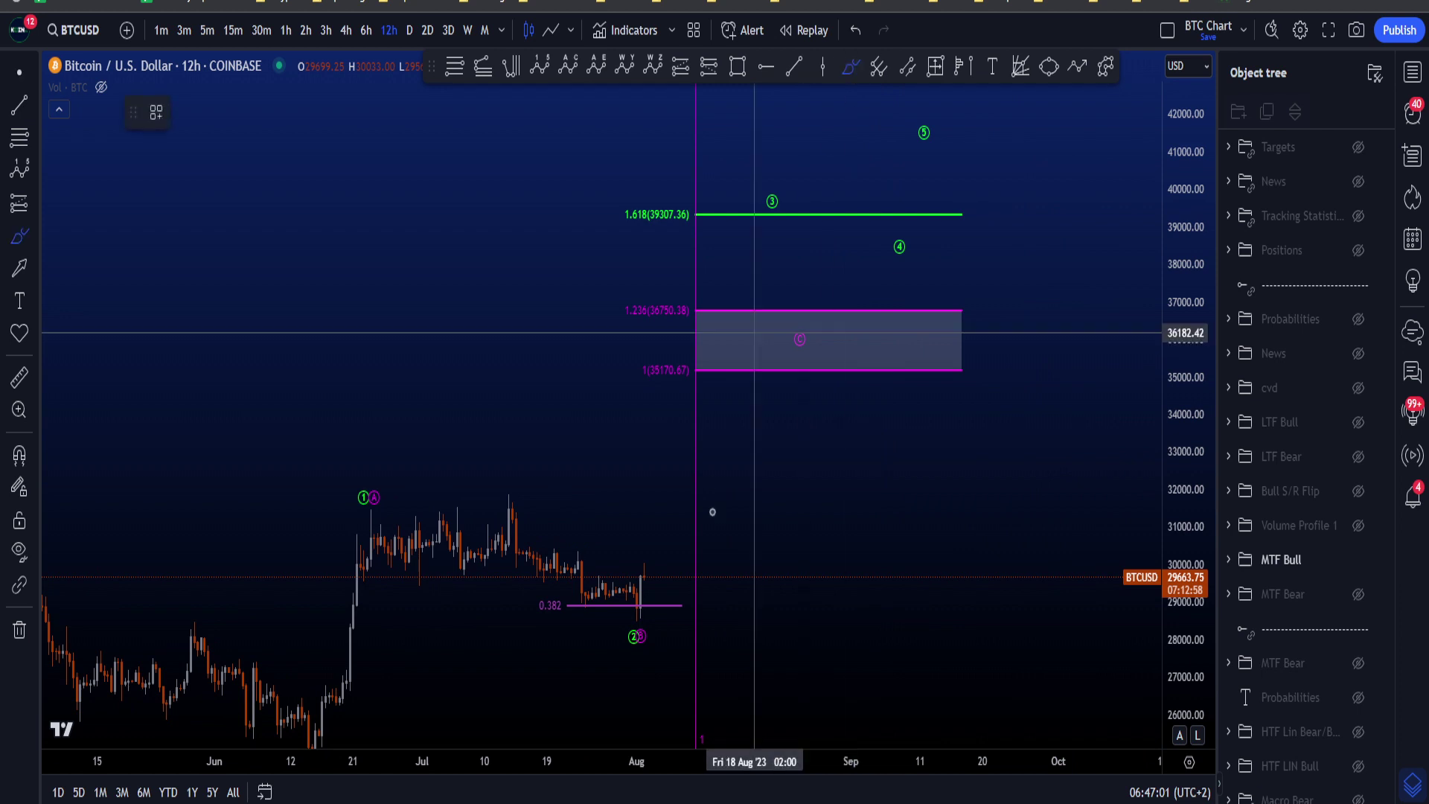
mouse_move(579, 590)
mouse_down()
mouse_move(555, 588)
mouse_move(590, 604)
mouse_move(603, 638)
mouse_move(636, 617)
mouse_move(702, 408)
mouse_up()
key(Delete)
drag(639, 456, 725, 466)
key(ctrl+z)
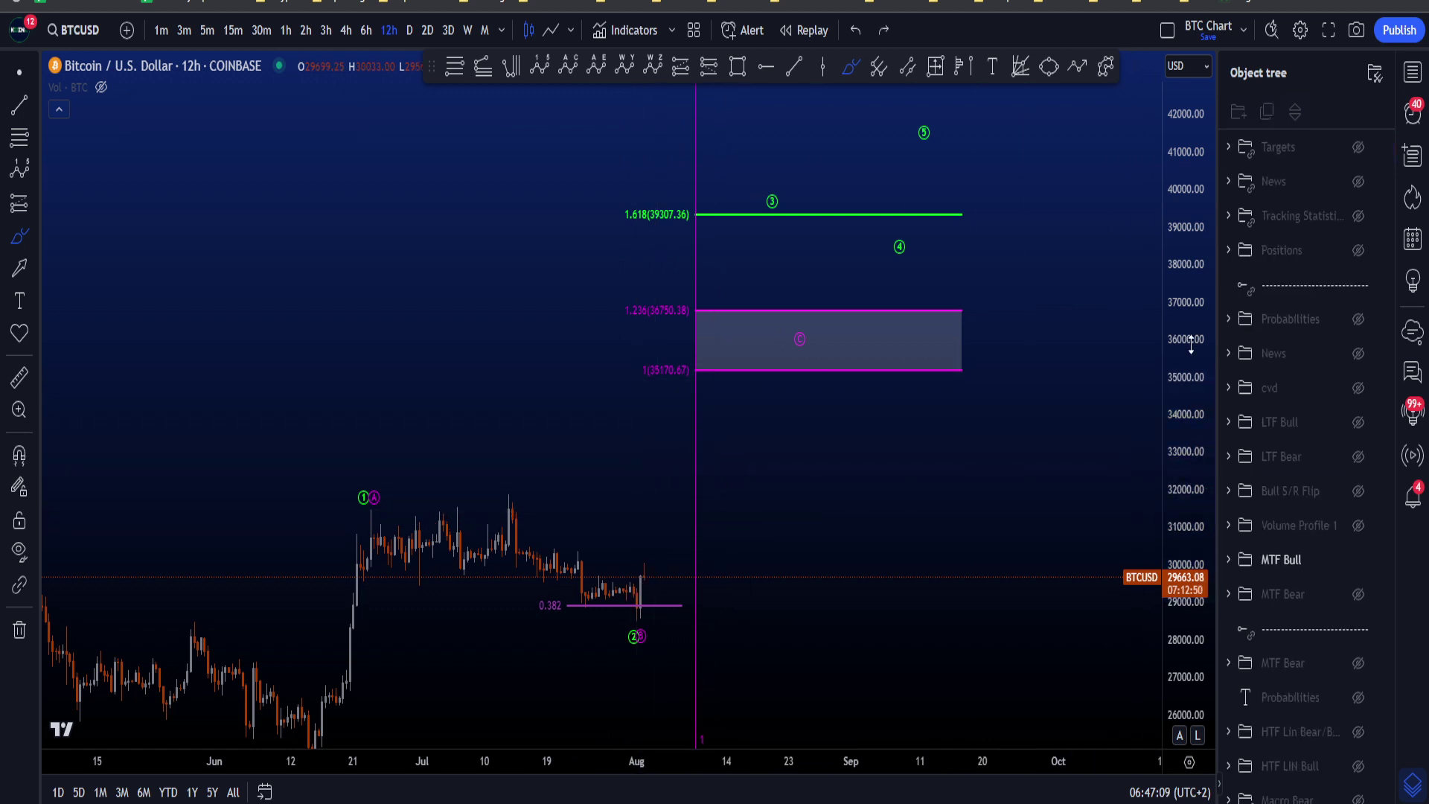
- Sketch a rise from the current price through the C zone to above the 1.618 target with the Brush, then undo it
drag(1189, 344, 1164, 424)
mouse_move(642, 557)
mouse_down()
mouse_move(727, 312)
mouse_move(737, 172)
mouse_up()
key(ctrl+z)
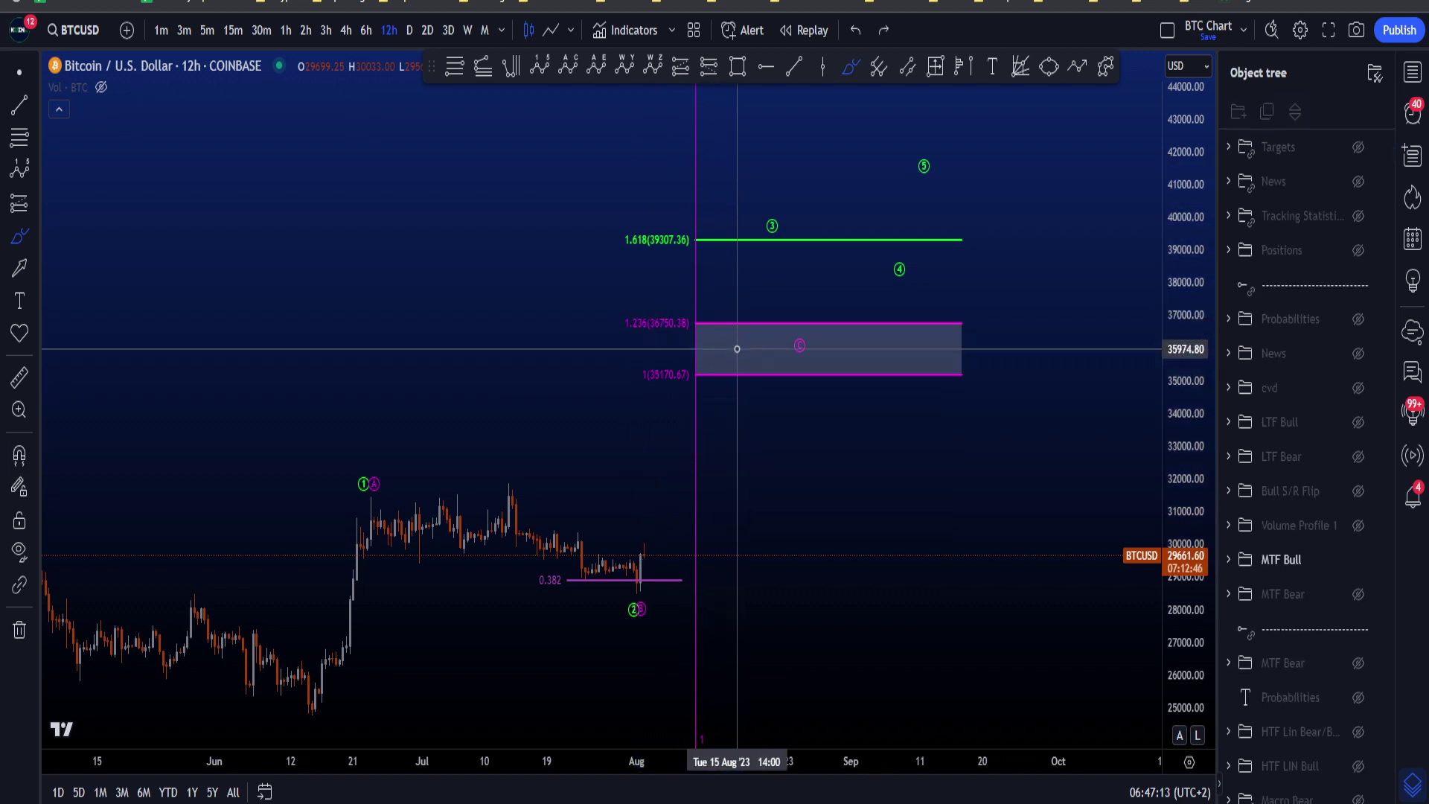
key(ctrl+y)
key(ctrl+z)
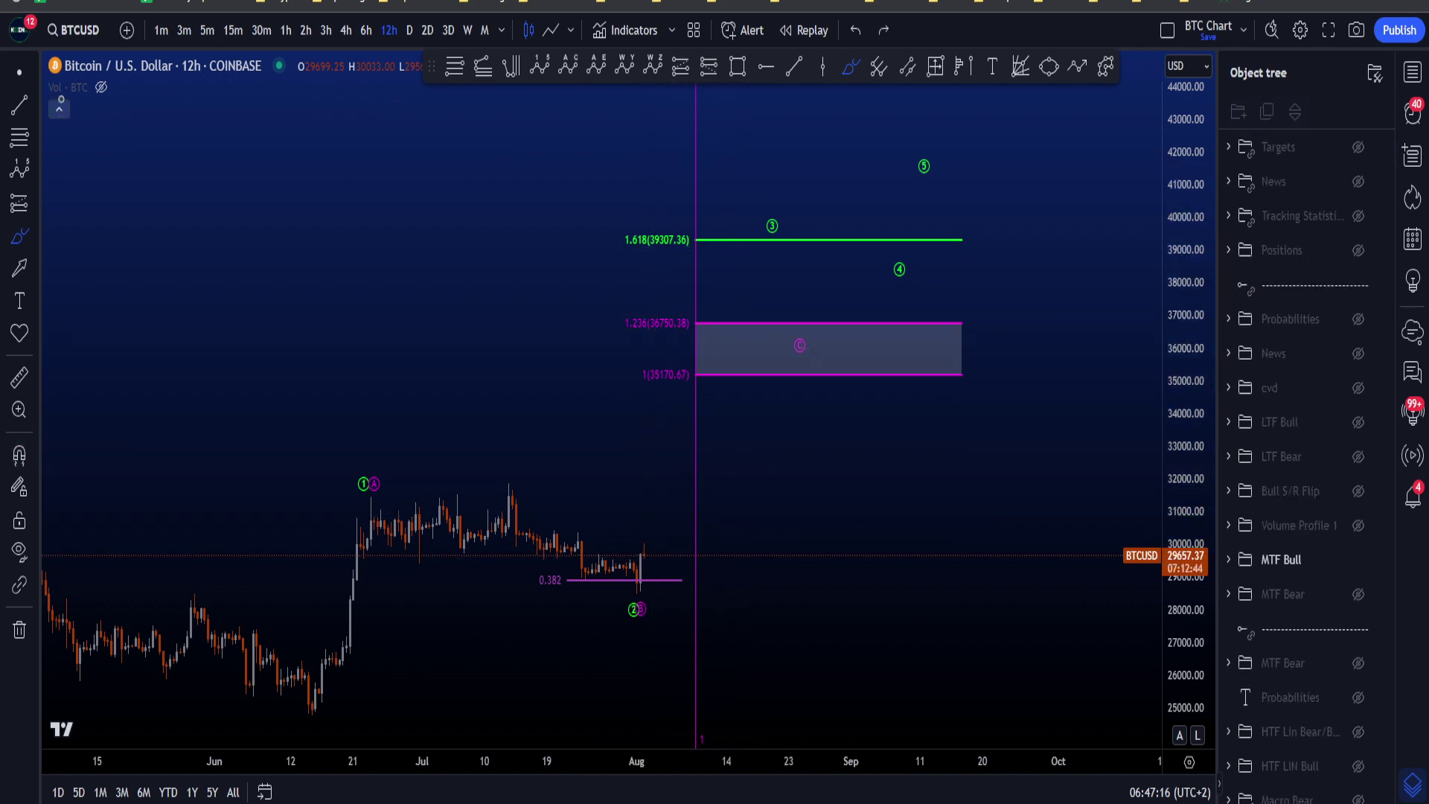
- Show the volume bars and brush strokes at the June rise and upward from the current price, undoing each one
mouse_move(334, 691)
mouse_down()
mouse_move(373, 654)
mouse_move(288, 573)
mouse_move(370, 601)
mouse_up()
key(ctrl+z)
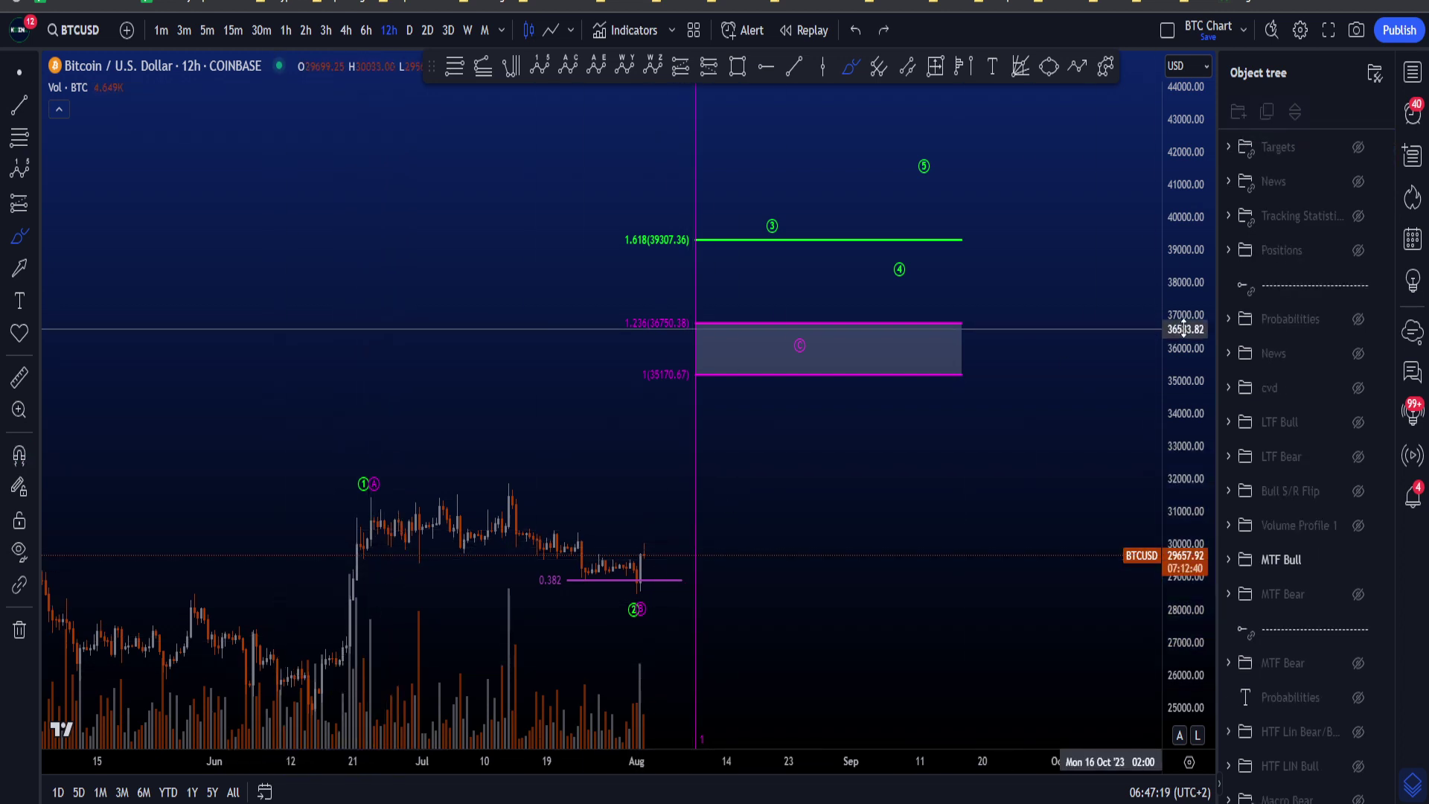
mouse_move(1183, 329)
mouse_down()
mouse_move(674, 483)
mouse_move(687, 430)
mouse_up()
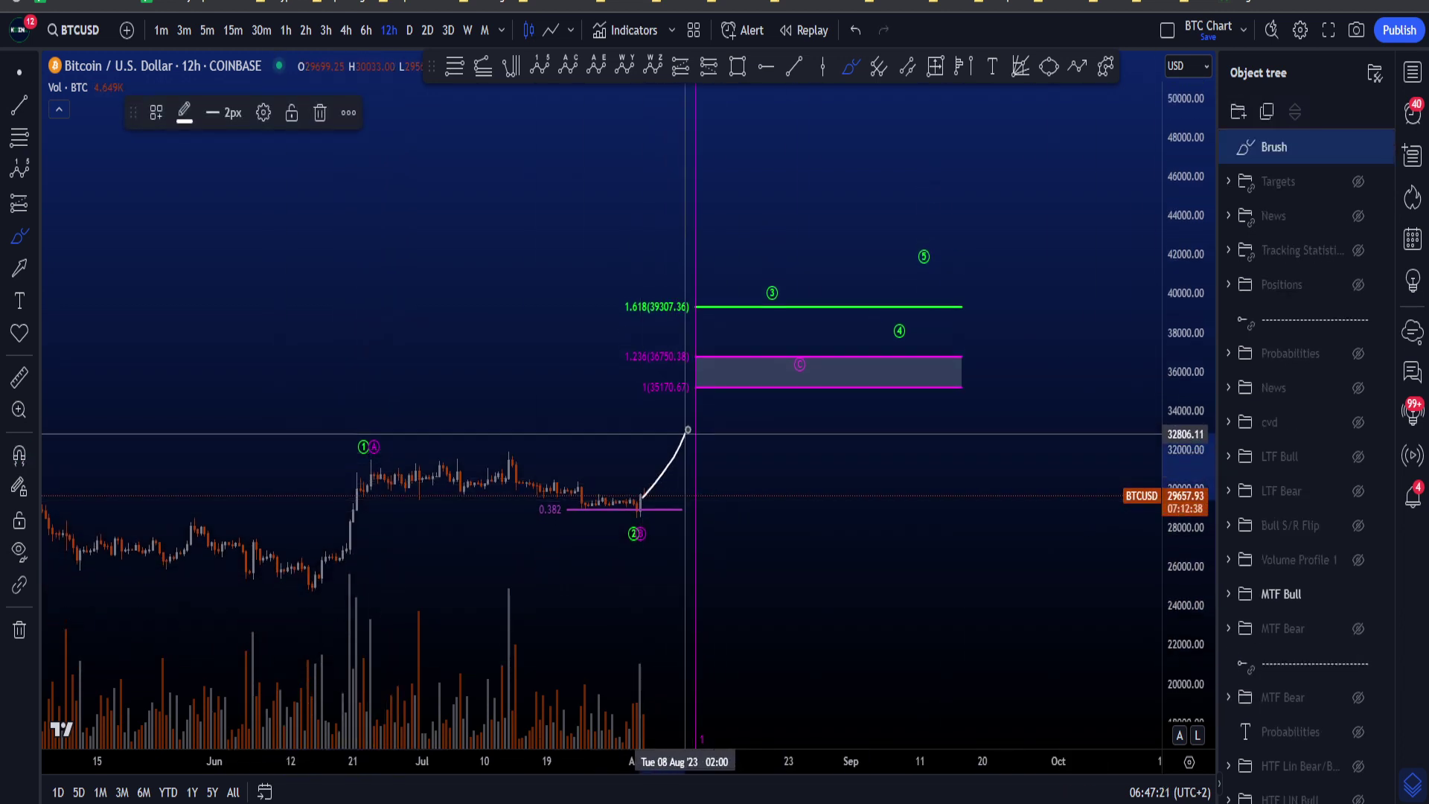
key(ctrl+z)
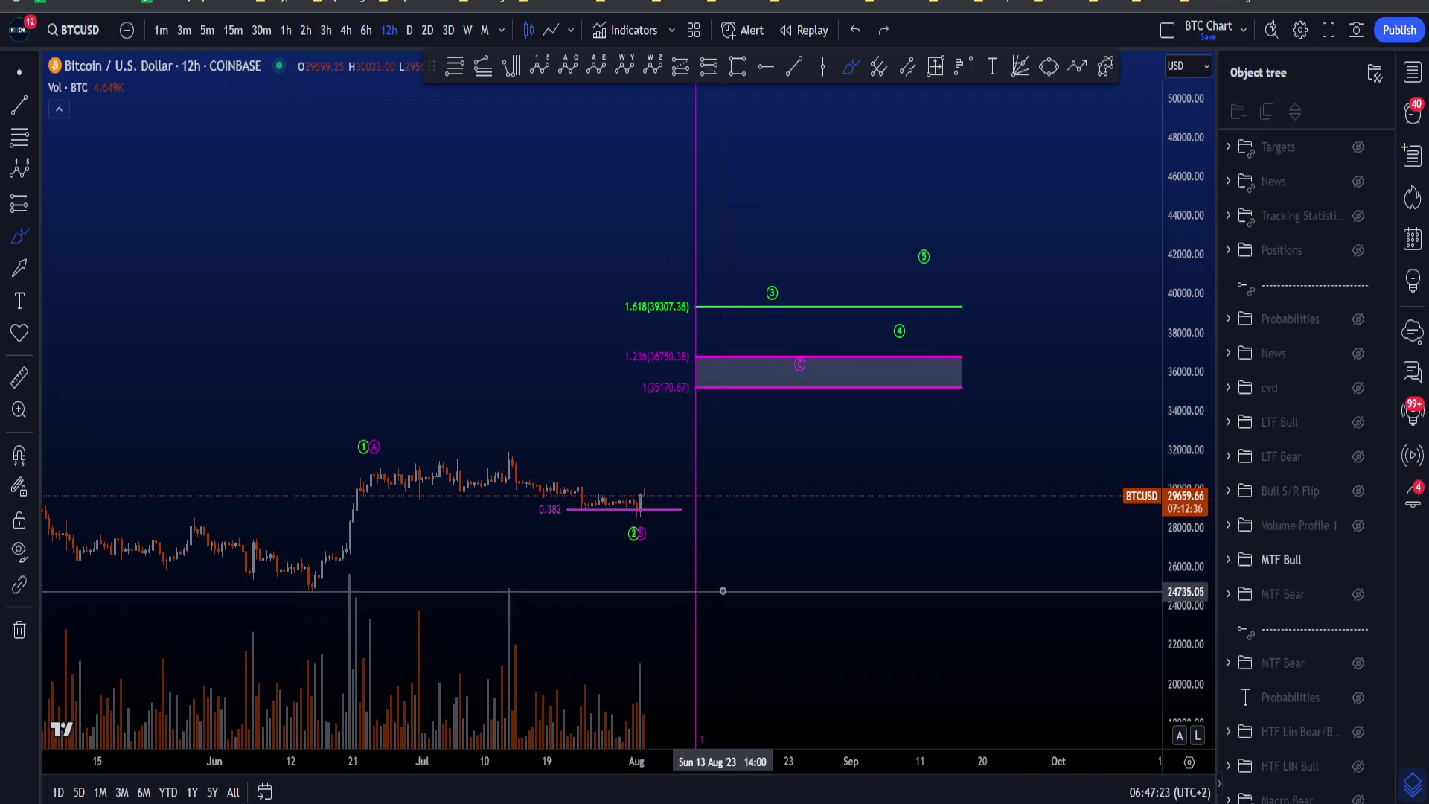
mouse_move(716, 580)
mouse_down()
mouse_move(688, 606)
mouse_move(718, 579)
mouse_up()
key(ctrl+z)
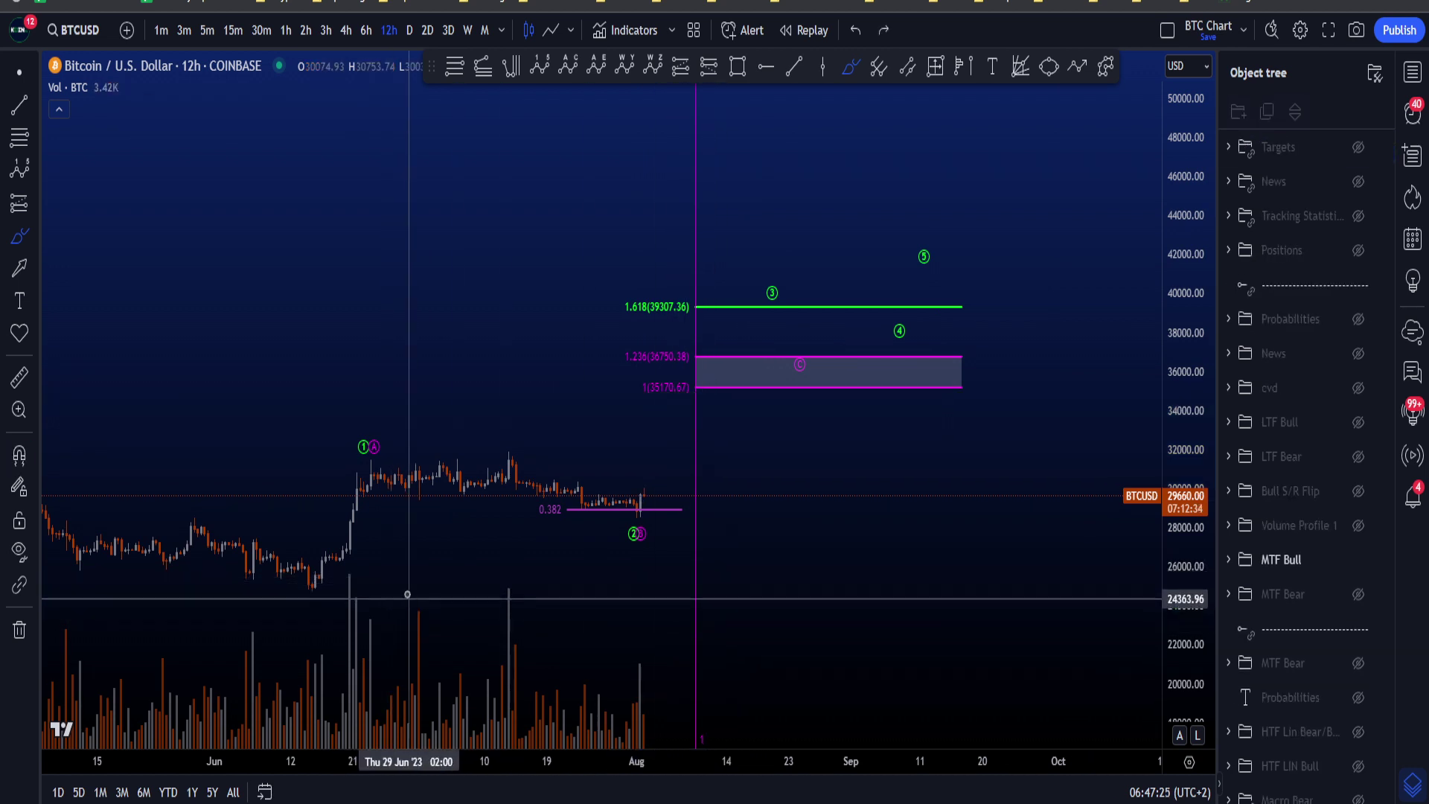
- Trace the move from the June low to 1/A and down to 2/B, and circle the June rise with the Brush, undoing both strokes
mouse_move(325, 585)
mouse_down()
mouse_move(292, 595)
mouse_move(317, 588)
mouse_move(356, 506)
mouse_move(363, 444)
mouse_move(603, 535)
mouse_move(640, 502)
mouse_up()
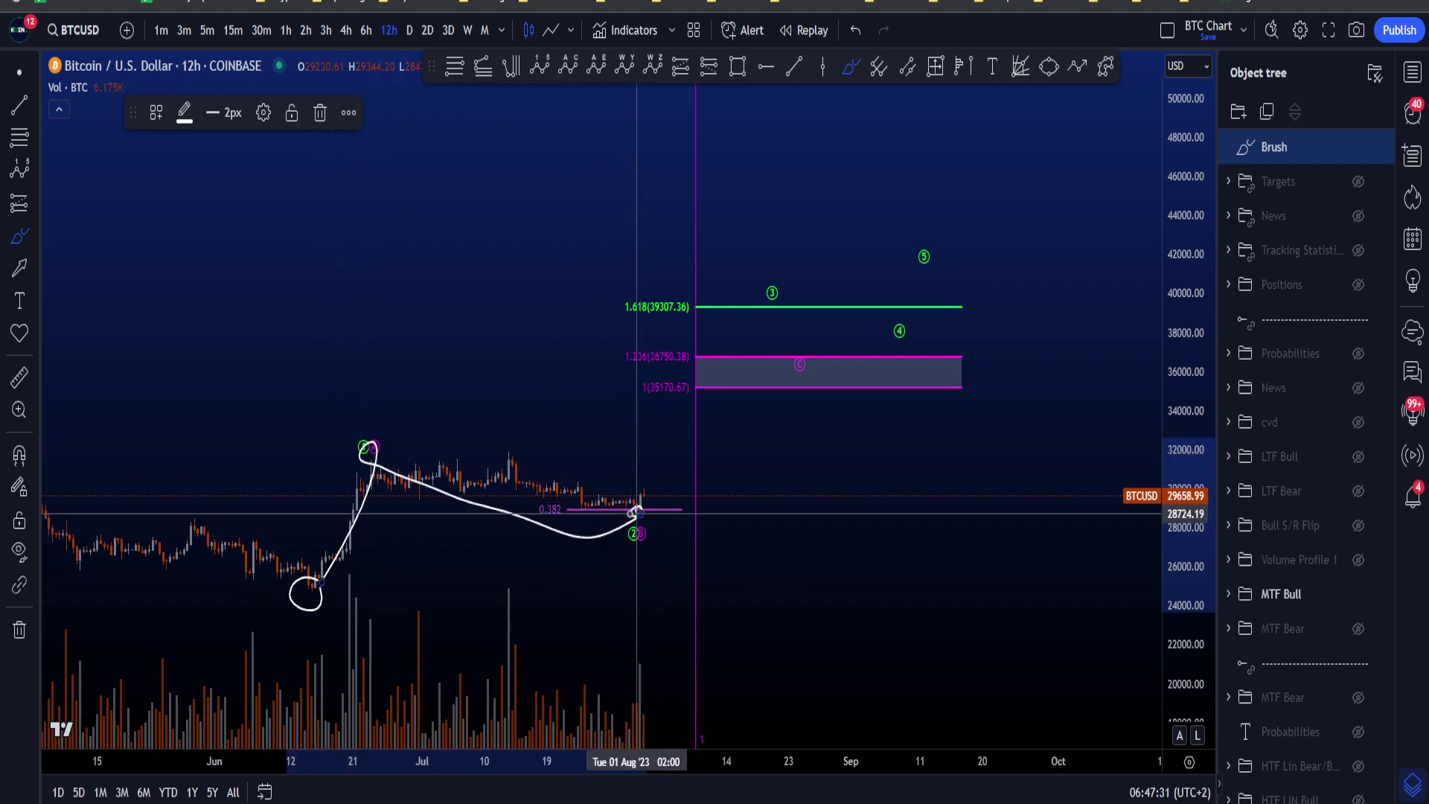
key(ctrl+z)
drag(1186, 610, 1185, 554)
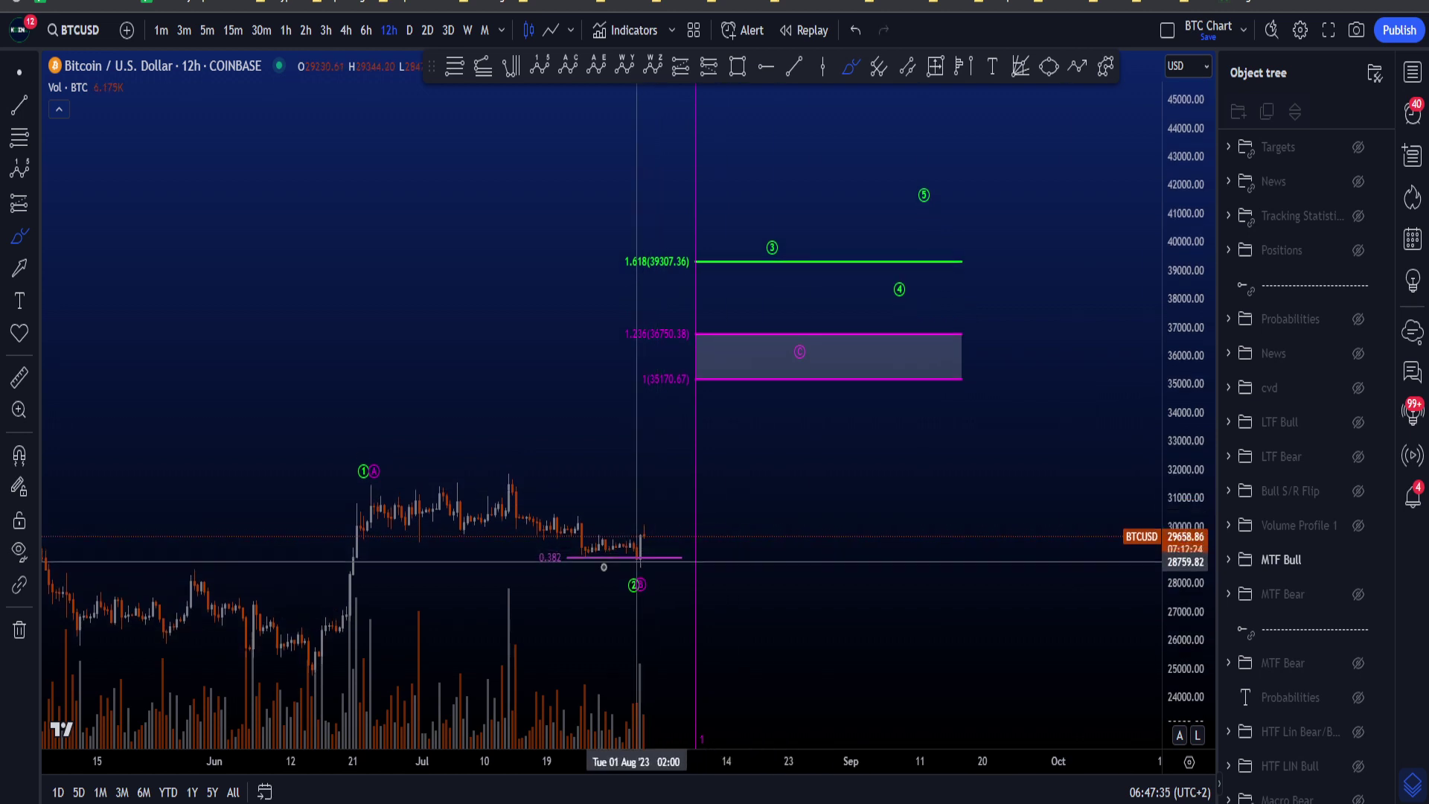
mouse_move(308, 676)
mouse_down()
mouse_move(400, 454)
mouse_move(297, 667)
mouse_up()
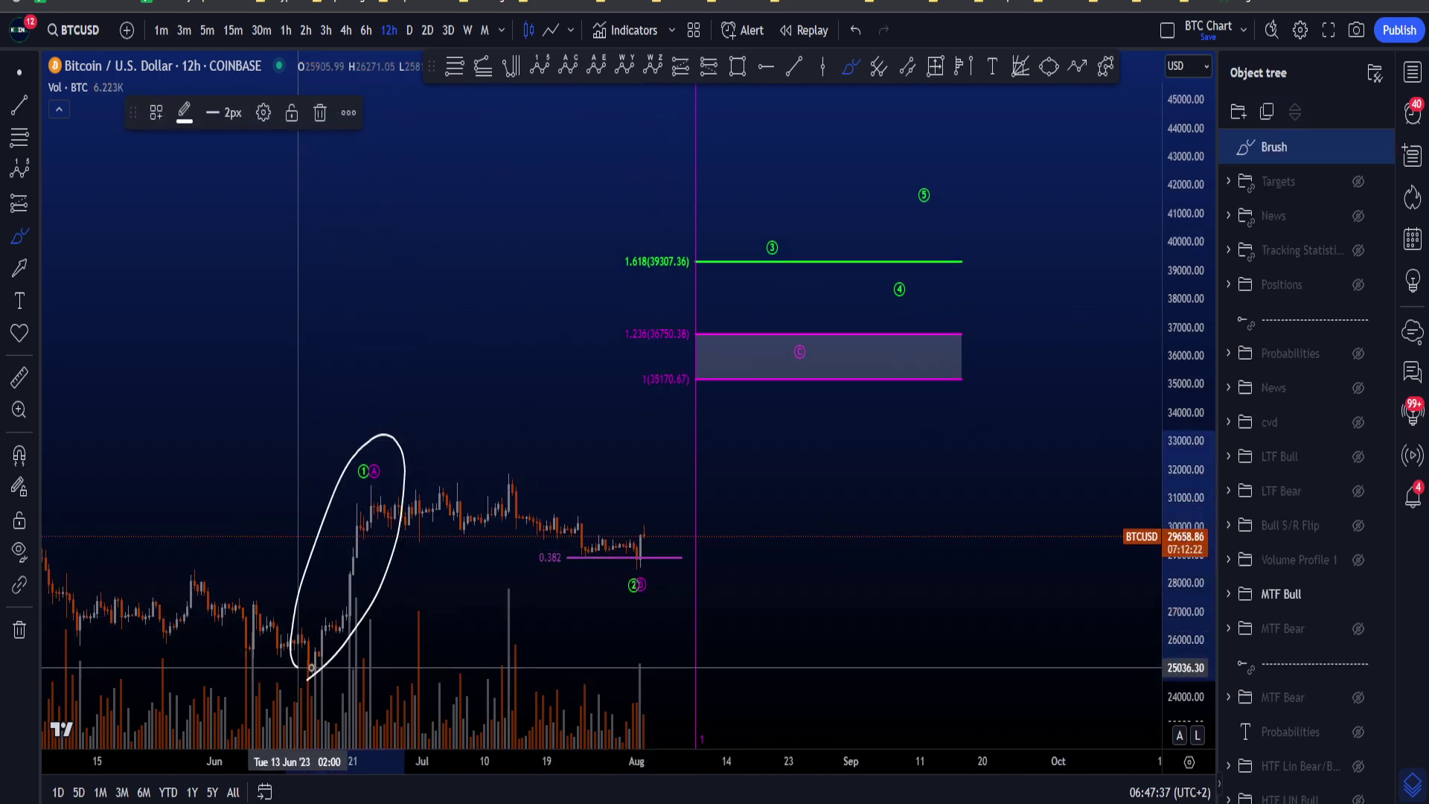
key(ctrl+z)
- Sketch a rise from the 2/B low and outline the C target zone with the Brush, undoing every stroke
mouse_move(641, 553)
mouse_down()
mouse_move(737, 383)
mouse_move(705, 369)
mouse_move(700, 412)
mouse_move(691, 373)
mouse_move(692, 424)
mouse_up()
key(ctrl+z)
key(ctrl+z)
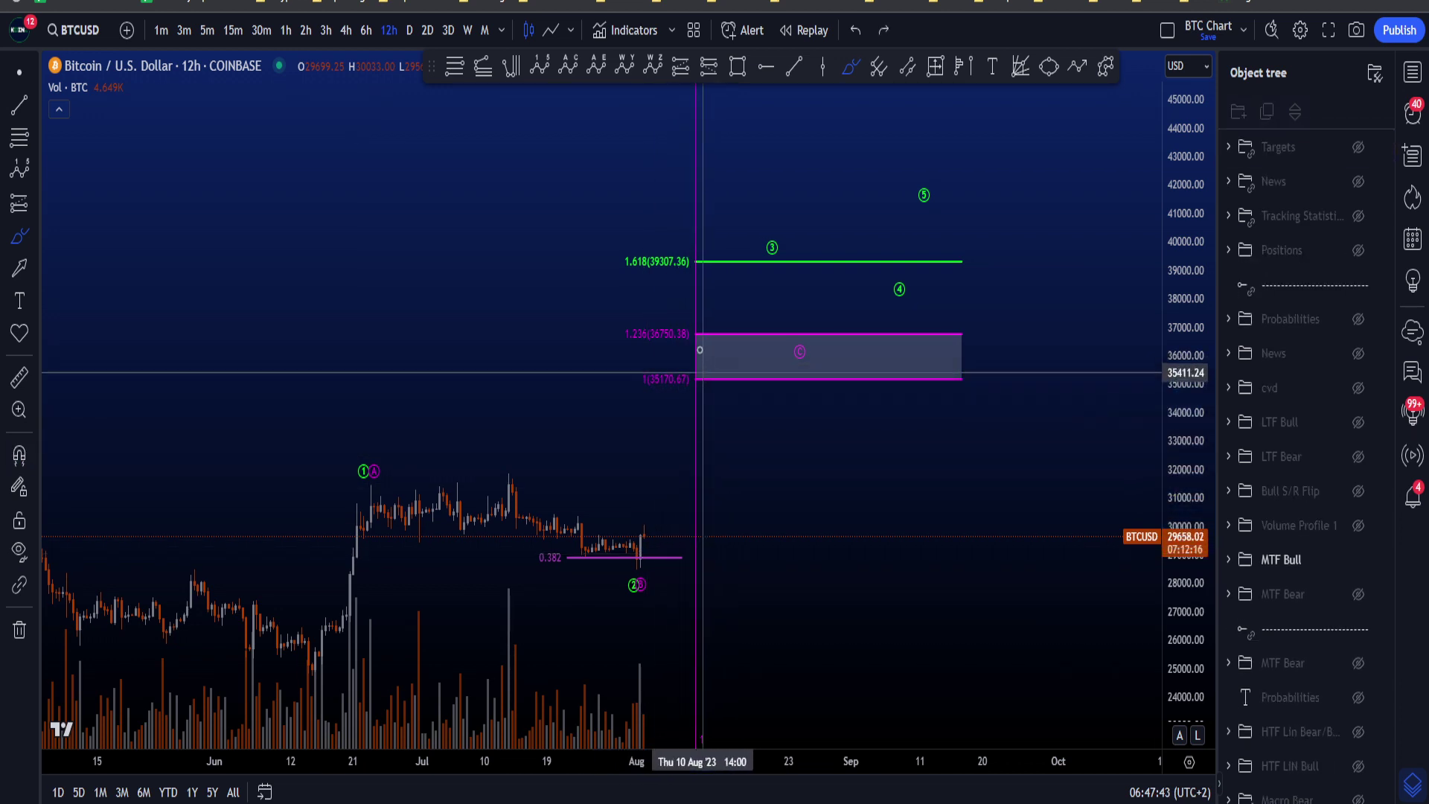
mouse_move(693, 316)
mouse_down()
mouse_move(925, 407)
mouse_move(1006, 346)
mouse_up()
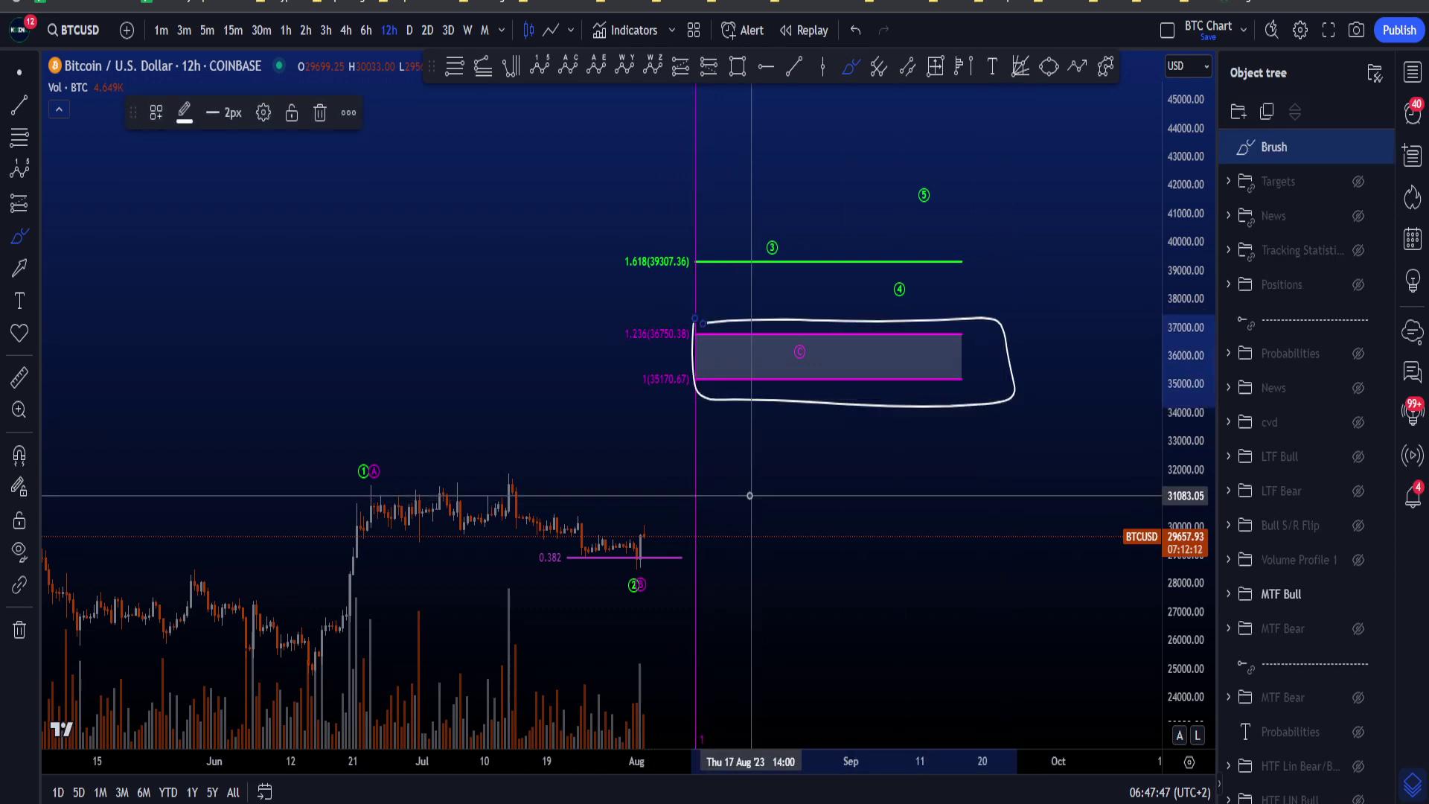
key(ctrl+z)
mouse_move(695, 480)
mouse_down()
mouse_move(688, 526)
mouse_move(700, 507)
mouse_up()
key(ctrl+z)
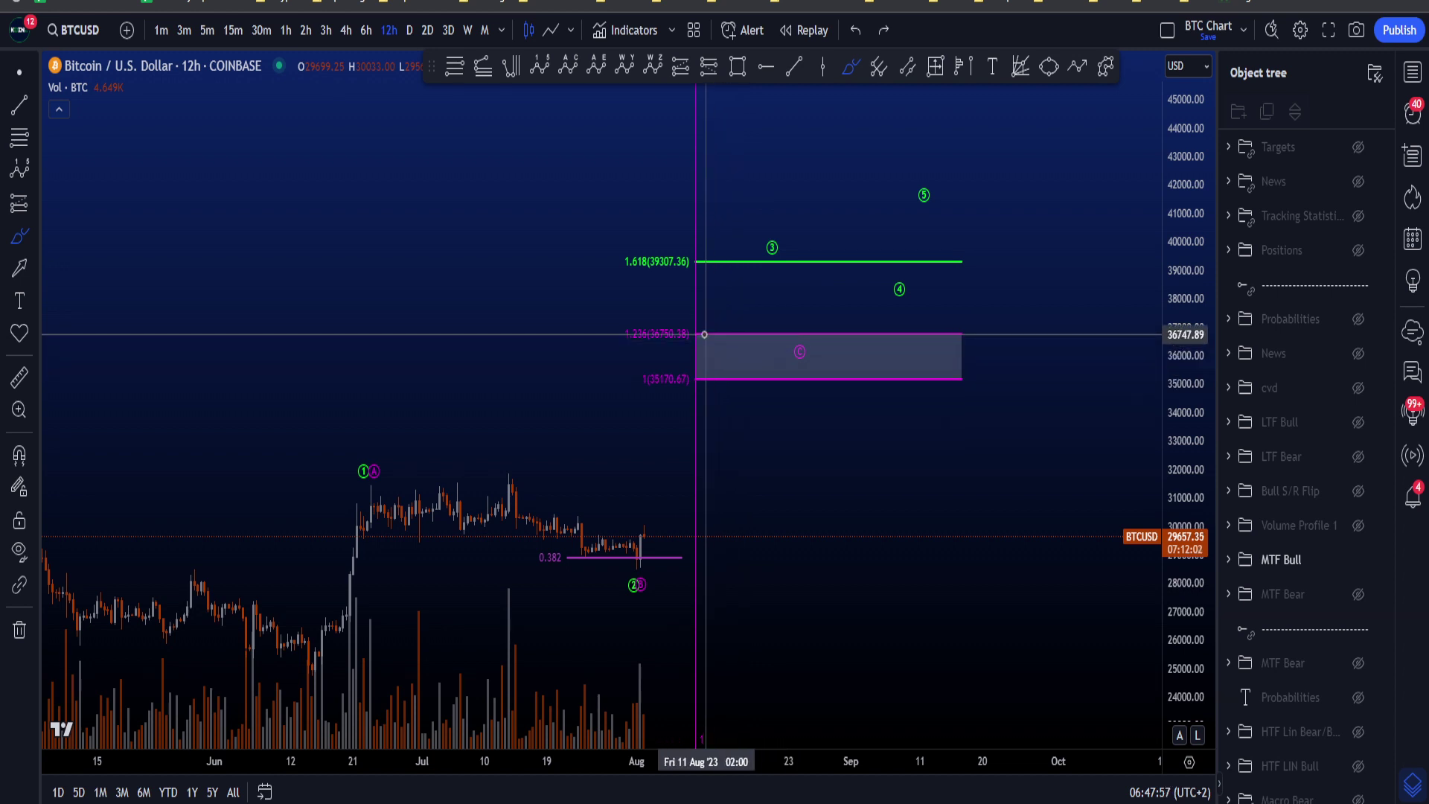
- Brush a mark at the C target zone and retrace the June low, 1/A and 2/B sequence, undoing both strokes
drag(1176, 447, 1175, 467)
mouse_move(719, 388)
mouse_down()
mouse_move(752, 335)
mouse_move(766, 406)
mouse_up()
key(ctrl+z)
mouse_move(320, 599)
mouse_down()
mouse_move(306, 591)
mouse_move(326, 596)
mouse_move(372, 445)
mouse_move(644, 525)
mouse_up()
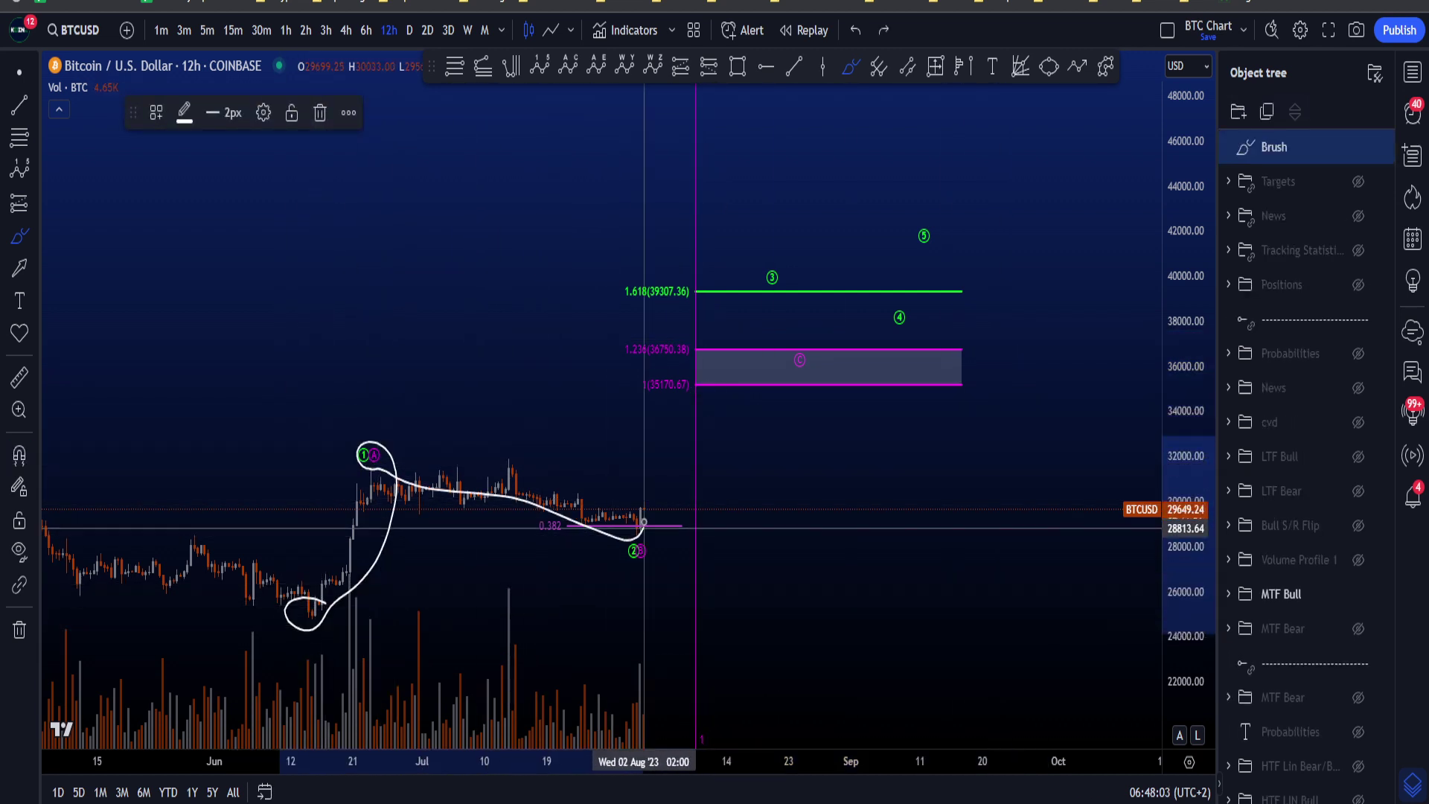
key(ctrl+z)
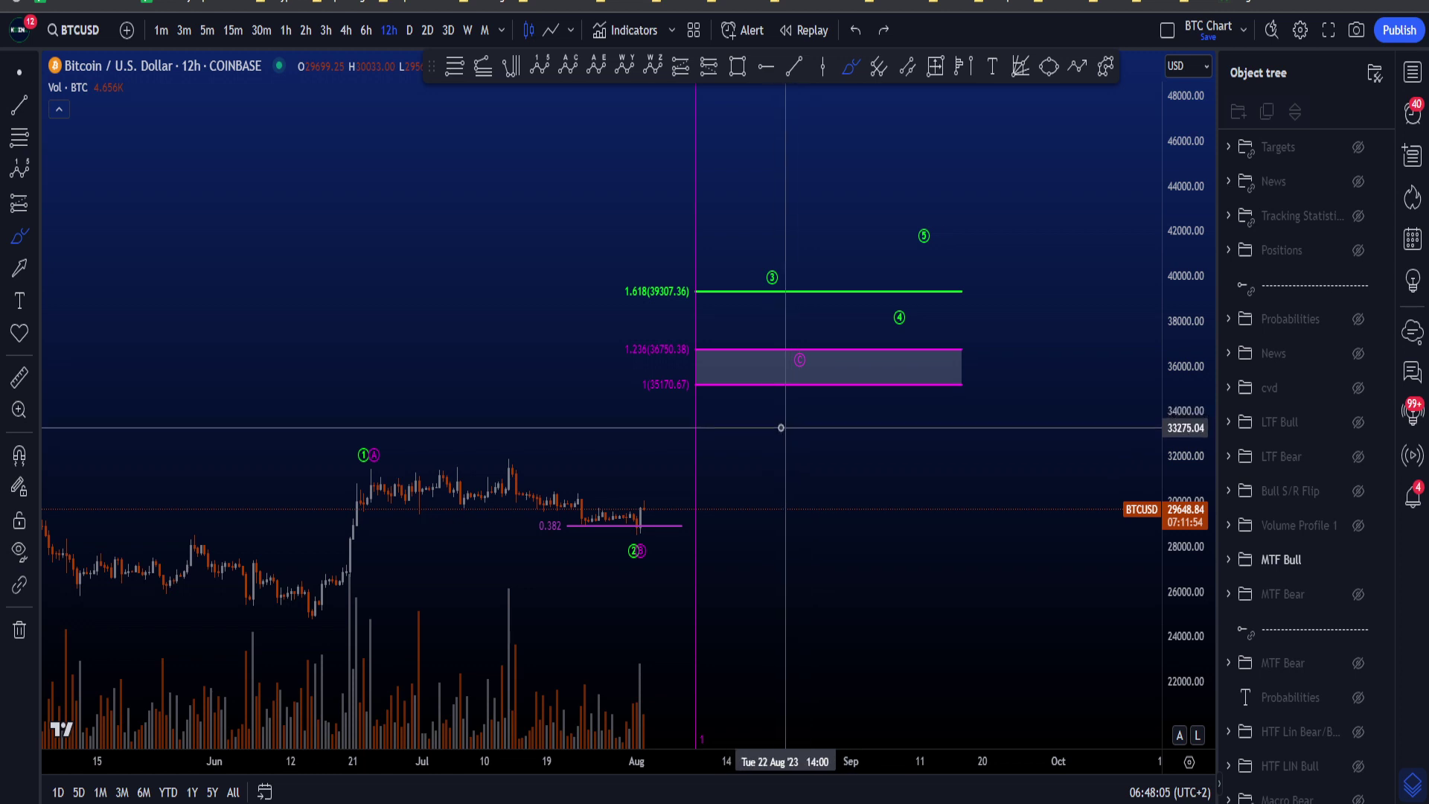
- Sketch the wave 3 rise from the 2/B low past the 1.618 line and circle the 1.618 label with the Brush, undoing the strokes
mouse_move(642, 528)
mouse_down()
mouse_move(714, 386)
mouse_move(756, 255)
mouse_up()
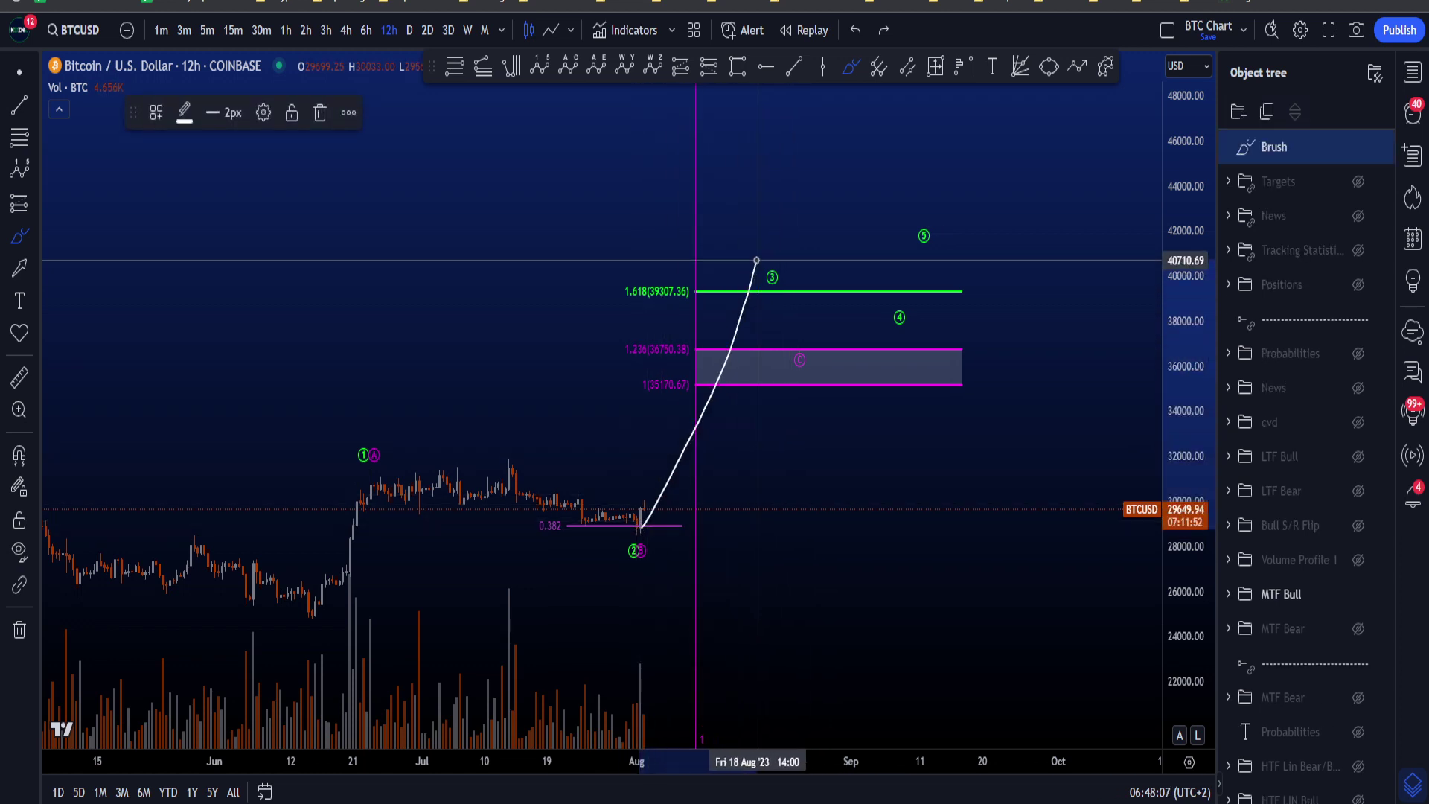
key(ctrl+z)
drag(648, 515, 713, 292)
mouse_move(695, 366)
mouse_down()
mouse_move(734, 271)
mouse_move(632, 269)
mouse_move(709, 277)
mouse_up()
key(ctrl+z)
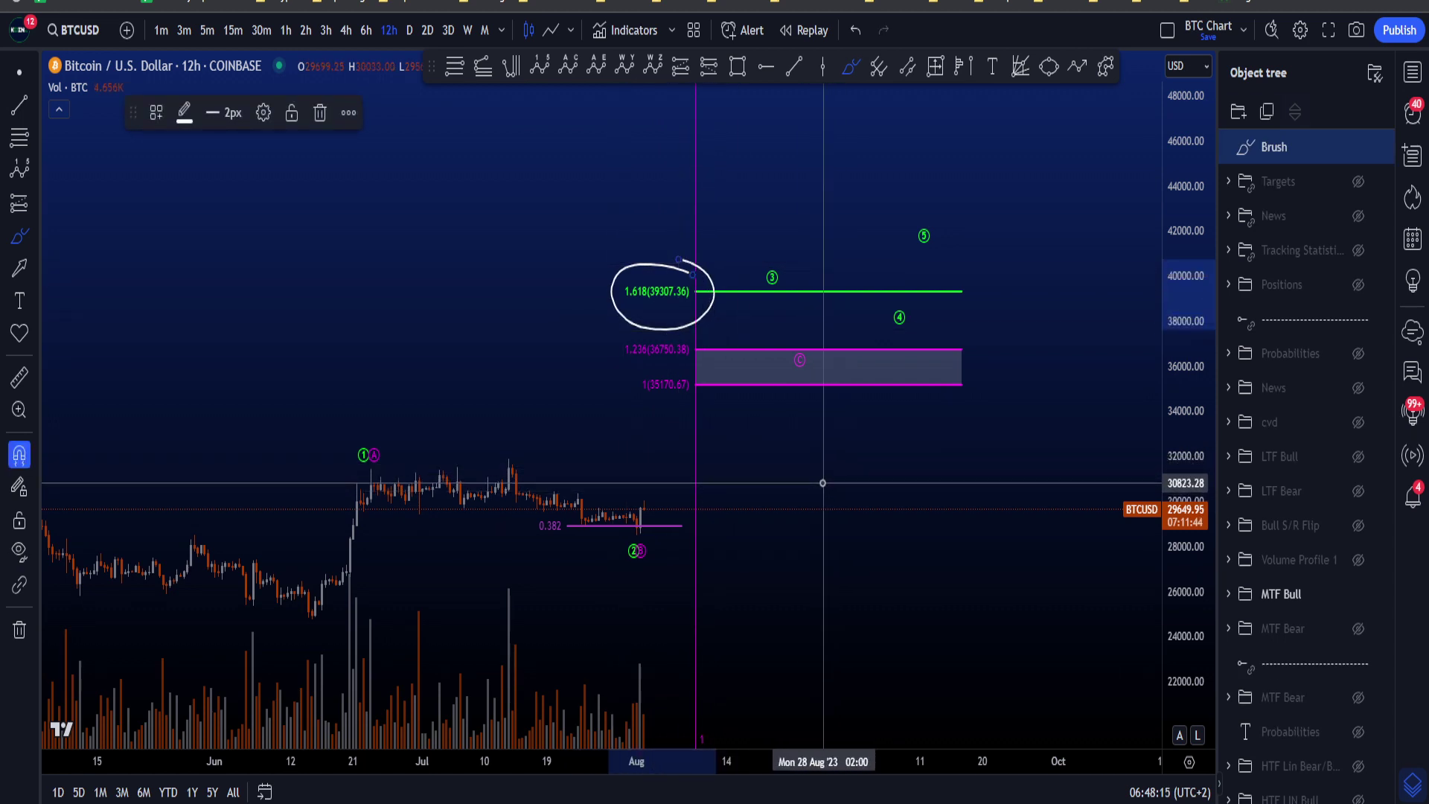
key(ctrl+z)
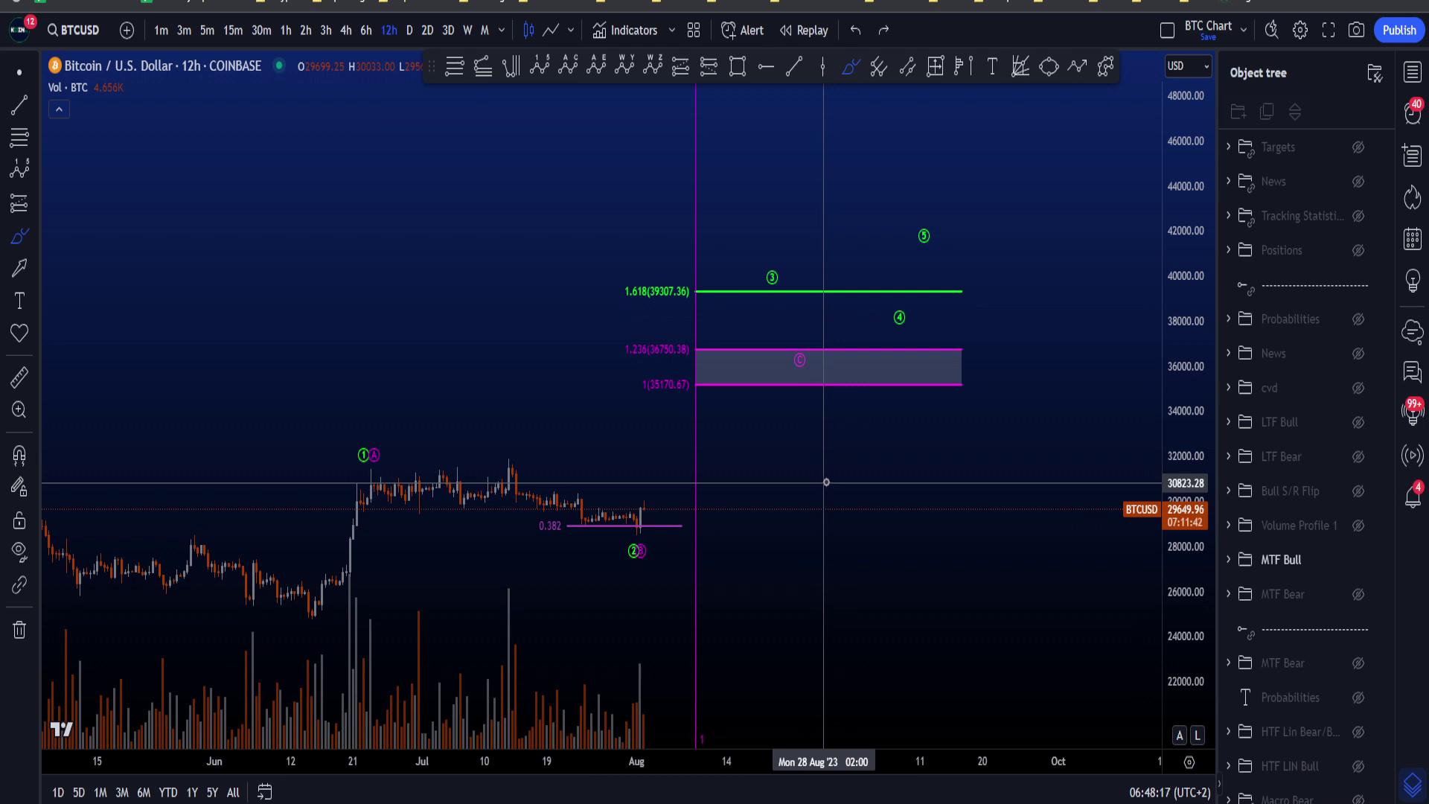
- Circle the whole 1.618 target line together with the wave 3 label using the Brush, then undo the stroke
drag(1189, 639, 1188, 589)
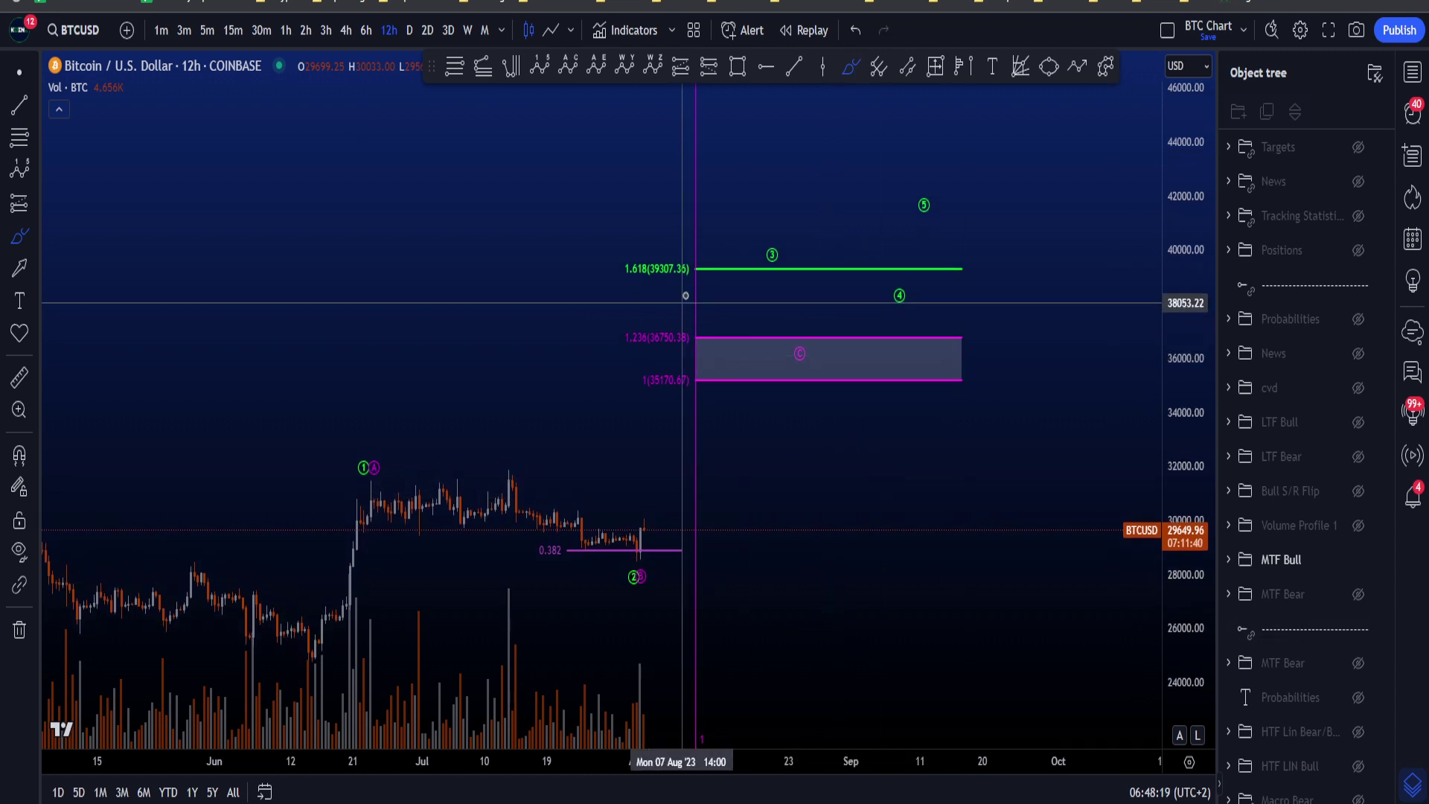
mouse_move(706, 285)
mouse_down()
mouse_move(600, 257)
mouse_move(989, 243)
mouse_move(814, 301)
mouse_up()
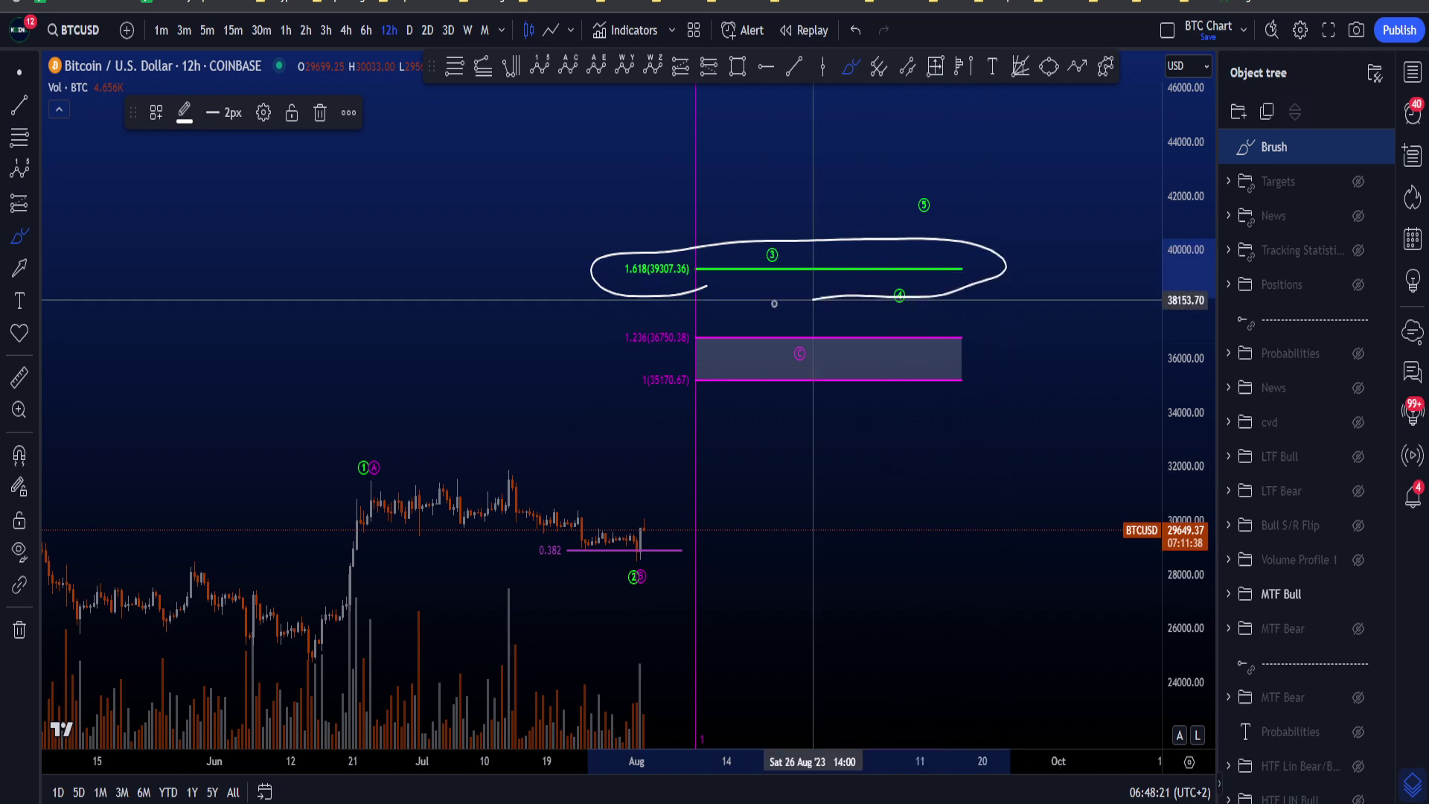
key(ctrl+z)
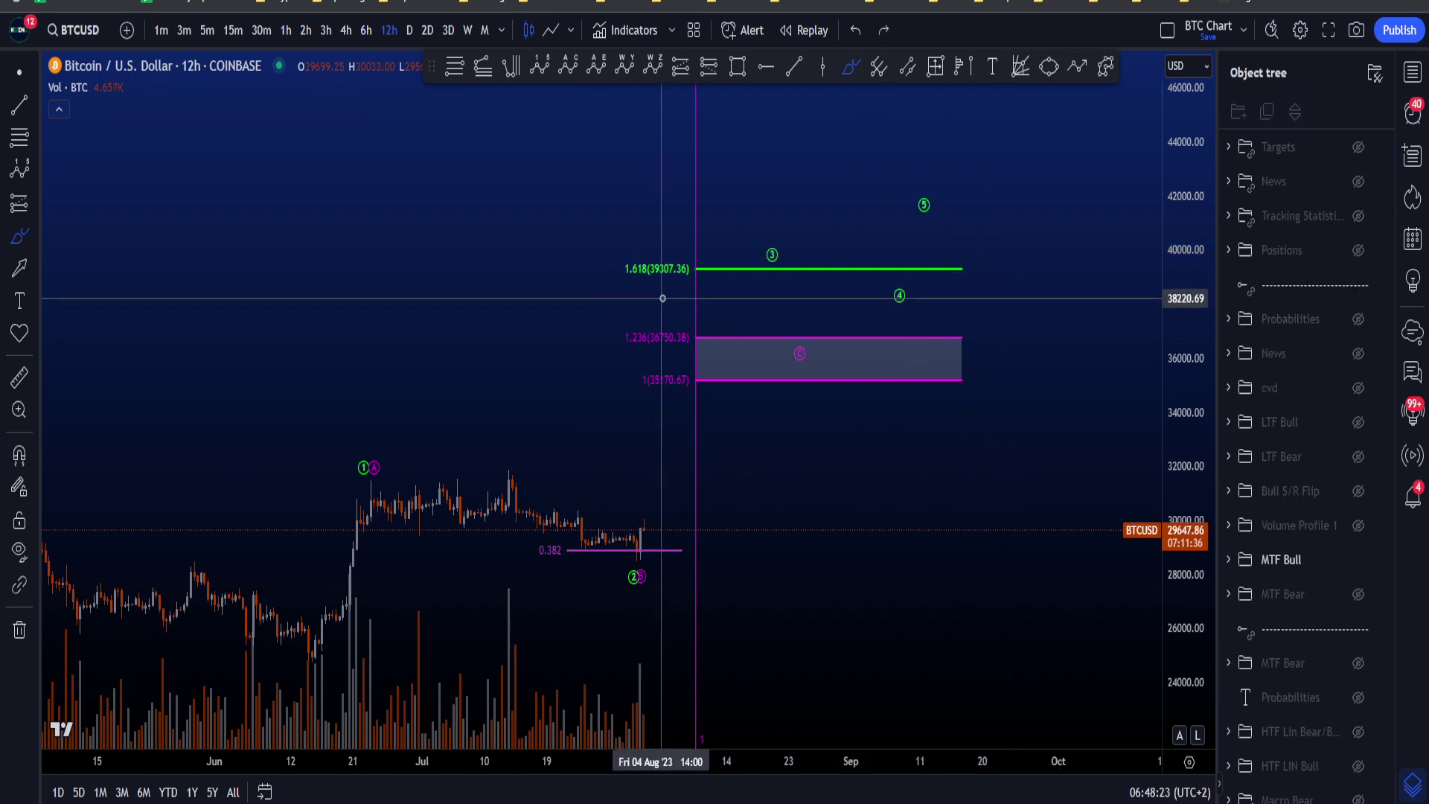
- Hide the MTF Bull drawings and show the Volume Profile 1 drawings, with the profile's histogram in view
click(1358, 560)
click(1358, 526)
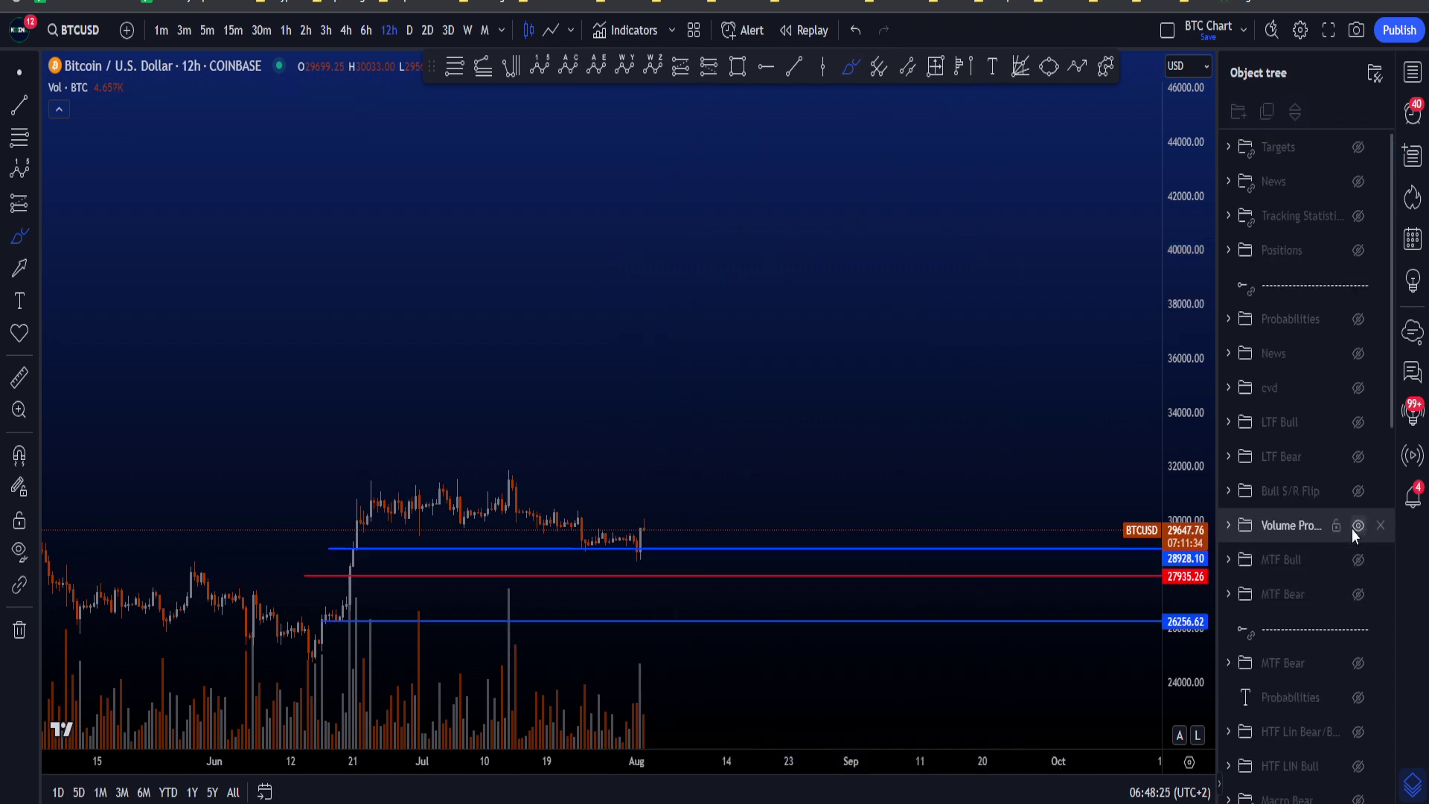
drag(624, 442, 852, 286)
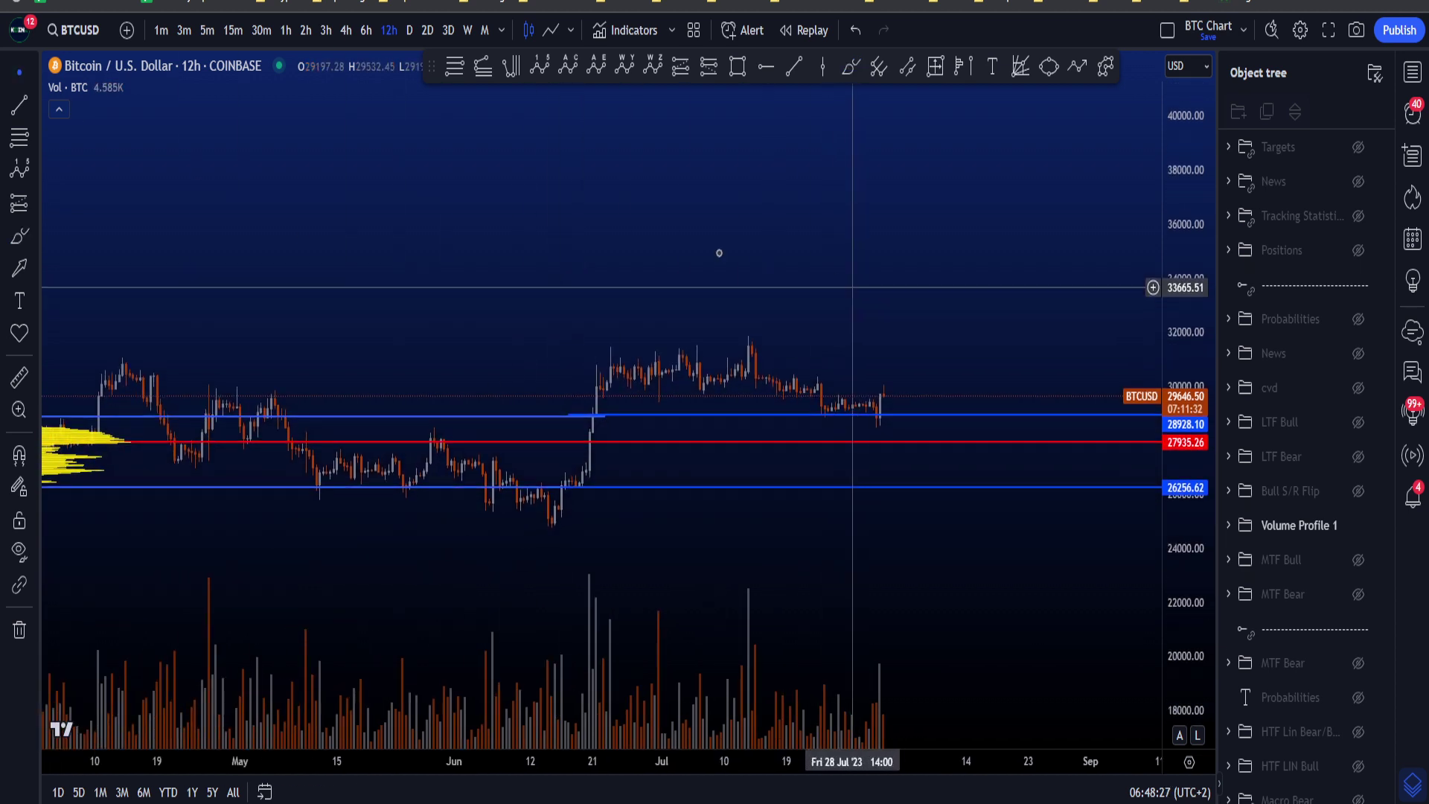
- Switch the chart to the daily timeframe and hide the volume bars, with the volume profile and current price in view
click(409, 31)
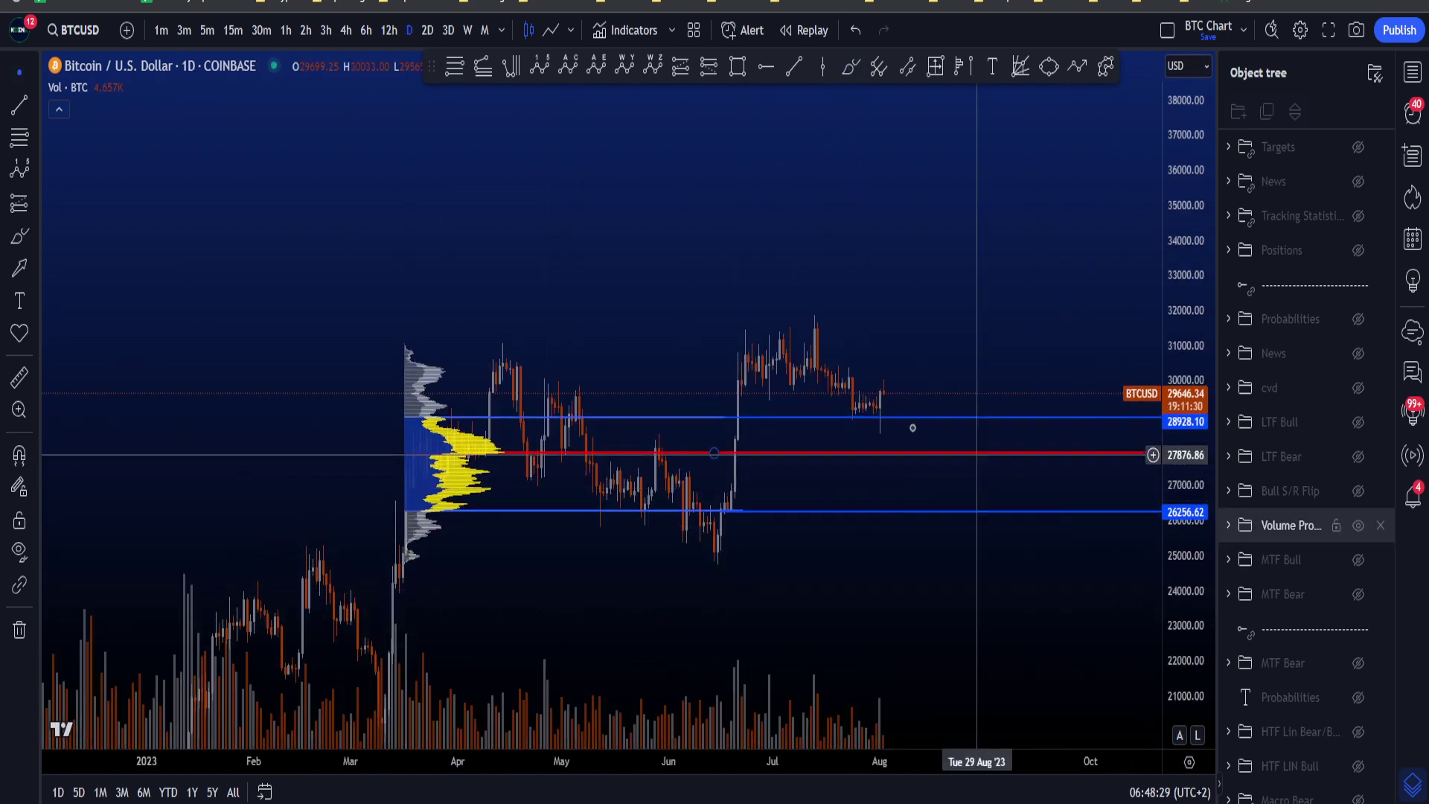
drag(1185, 417, 1185, 297)
drag(1009, 346, 950, 351)
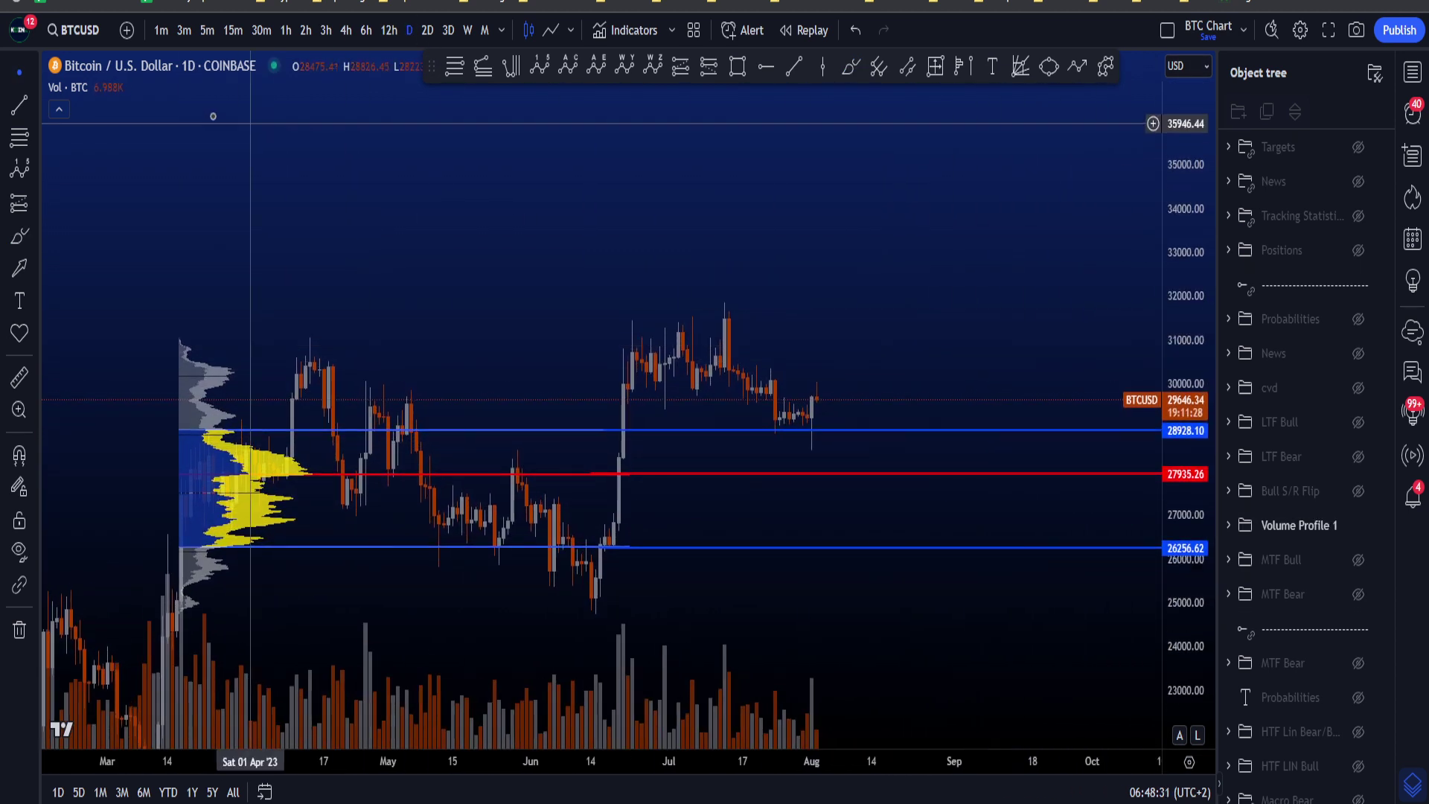
click(96, 87)
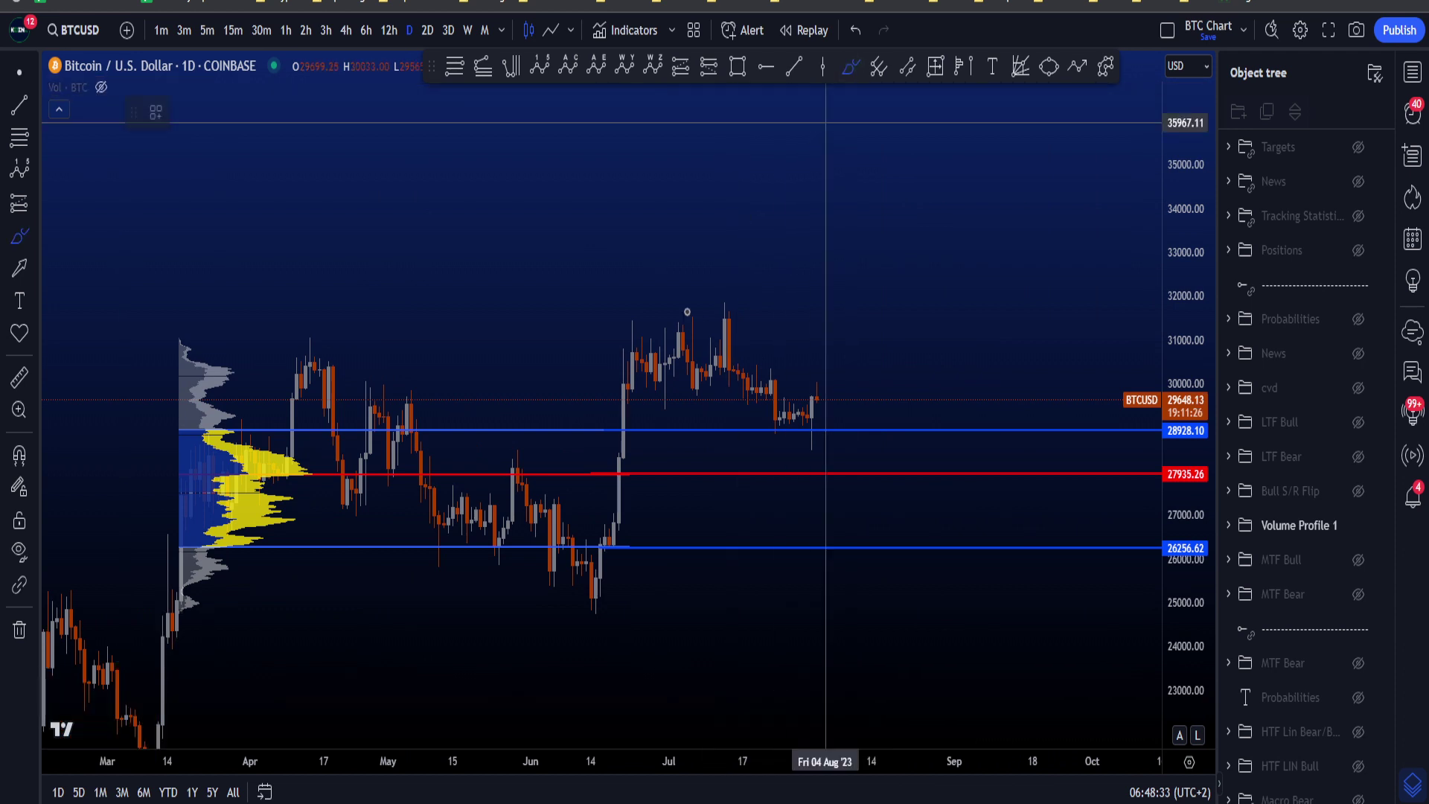
- Outline the March to June price range covered by the volume profile with the Brush, then undo the stroke
mouse_move(631, 573)
mouse_down()
mouse_move(350, 364)
mouse_move(119, 588)
mouse_move(644, 610)
mouse_move(618, 569)
mouse_up()
key(ctrl+z)
key(ctrl+y)
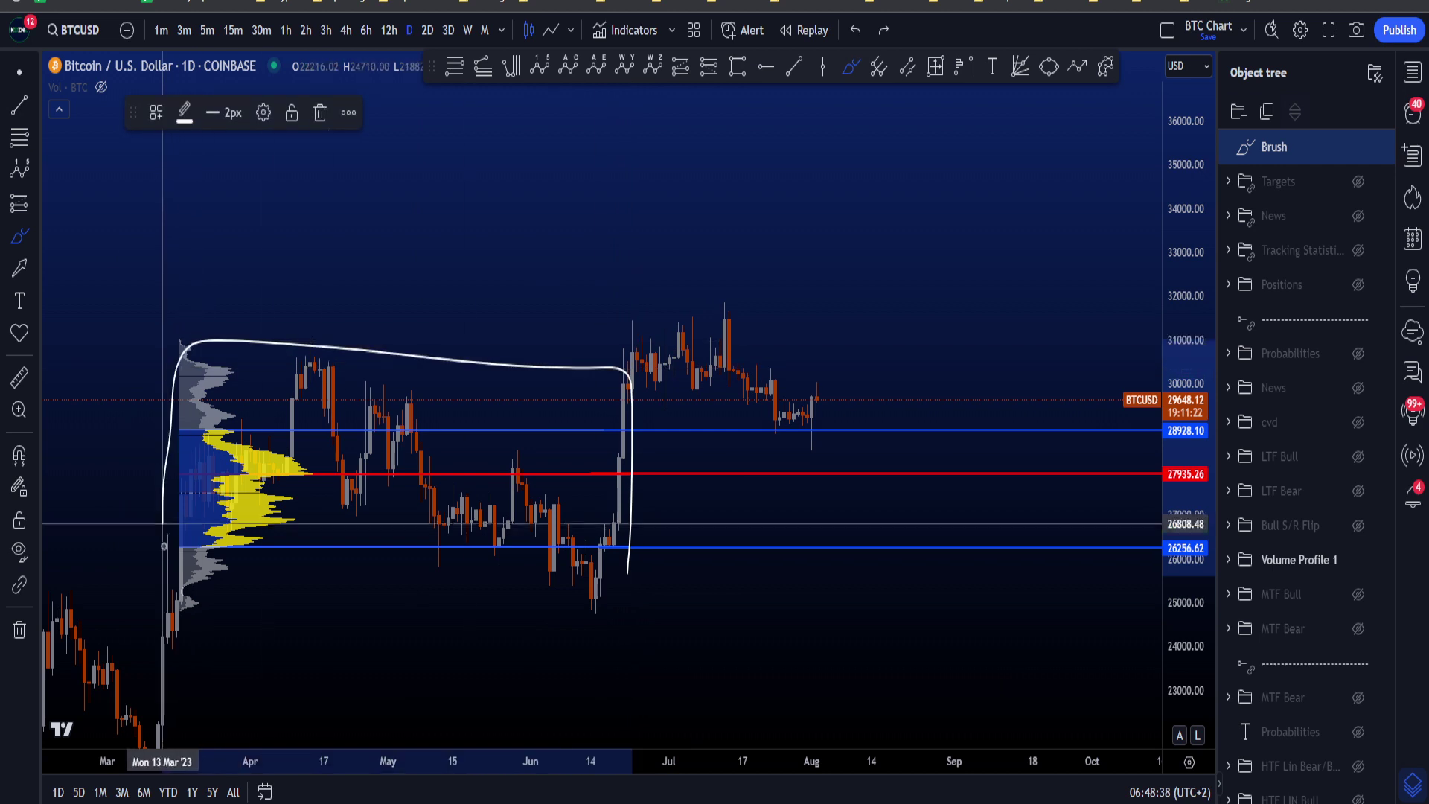
key(ctrl+z)
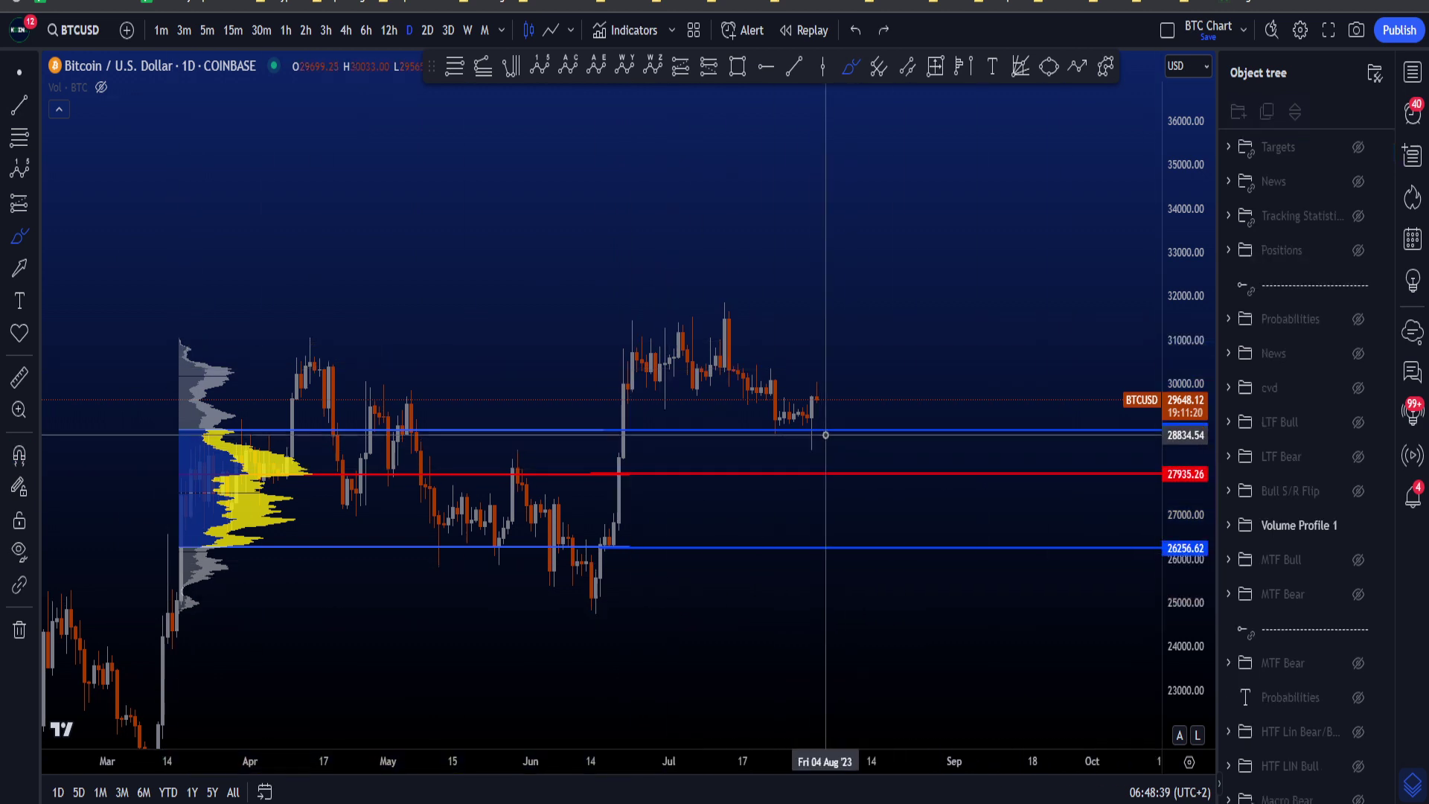
- Circle the pullback at the 28928.10 line and sketch the June rally, retest and rebound with the Brush, then undo the strokes
drag(817, 429, 821, 433)
key(ctrl+z)
mouse_move(579, 584)
mouse_down()
mouse_move(619, 431)
mouse_move(741, 350)
mouse_move(789, 435)
mouse_move(812, 431)
mouse_move(856, 305)
mouse_up()
drag(810, 347, 896, 335)
key(ctrl+z)
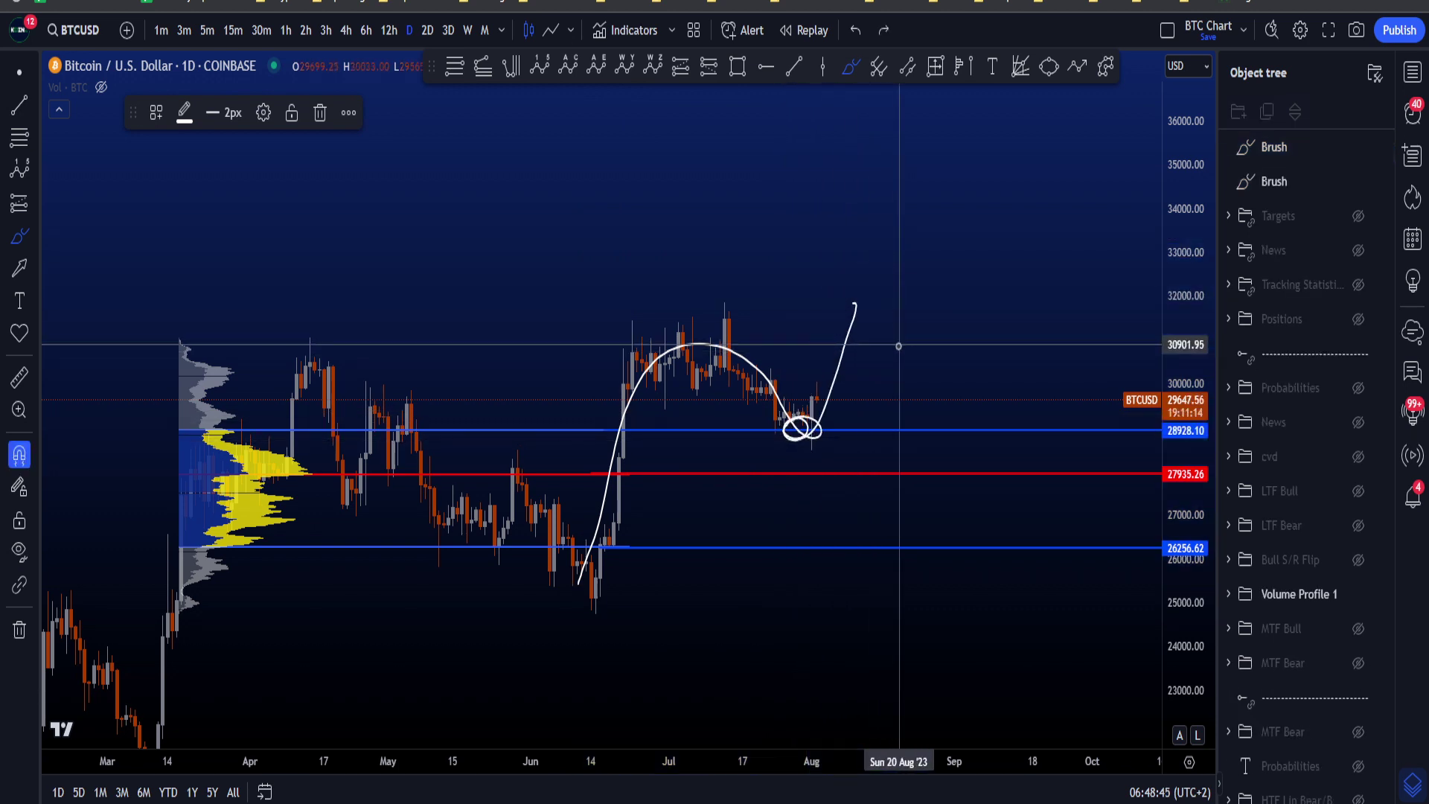
key(ctrl+z)
- Sketch a bounce and drop back below the 28928.10 line with the Brush, then undo the stroke
drag(1172, 497, 1176, 426)
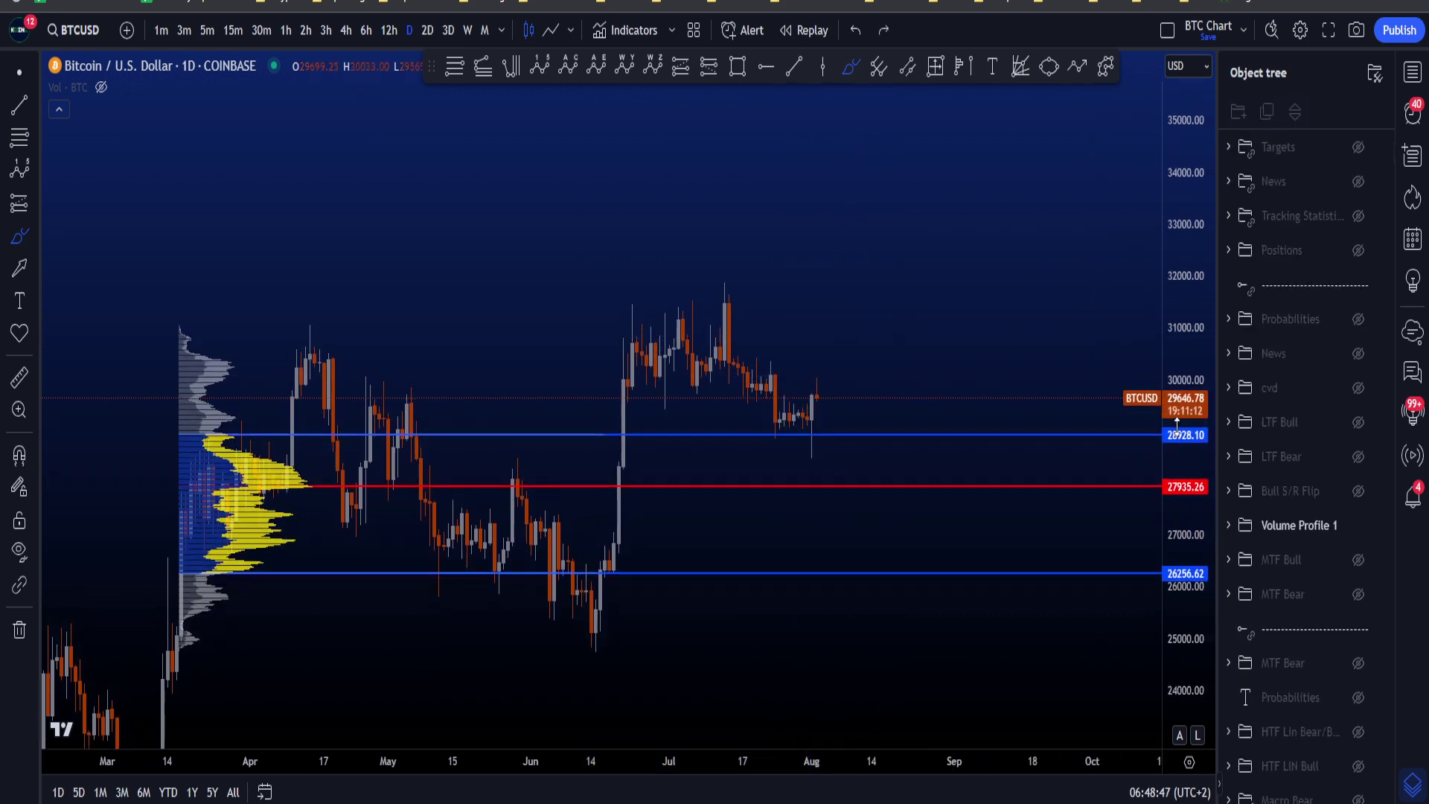
mouse_move(807, 427)
mouse_down()
mouse_move(839, 359)
mouse_move(865, 375)
mouse_move(878, 424)
mouse_up()
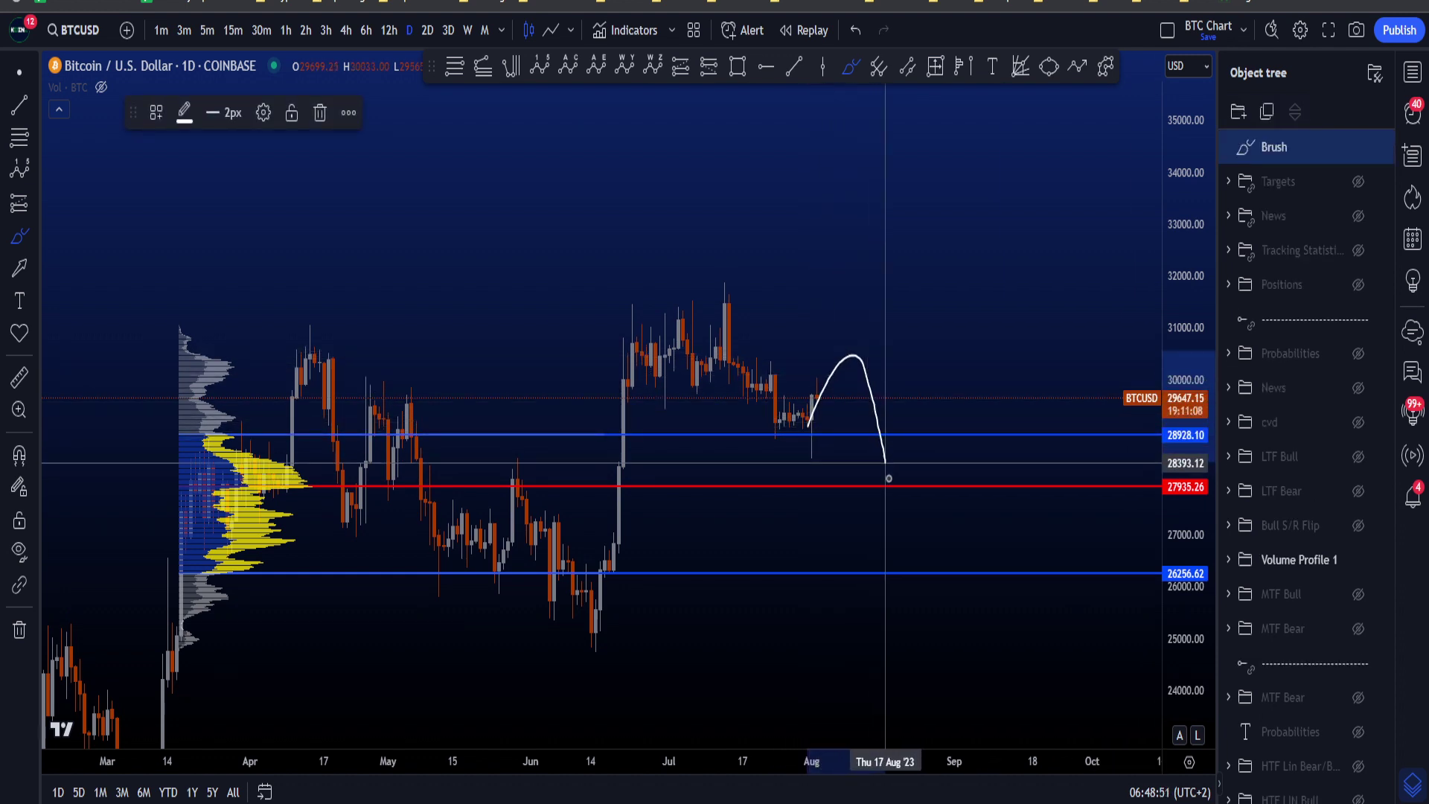
key(ctrl+z)
- Circle the 27935.26 red line and the 26256.62 blue line ahead of price with the Brush, undoing each stroke
drag(915, 484, 845, 480)
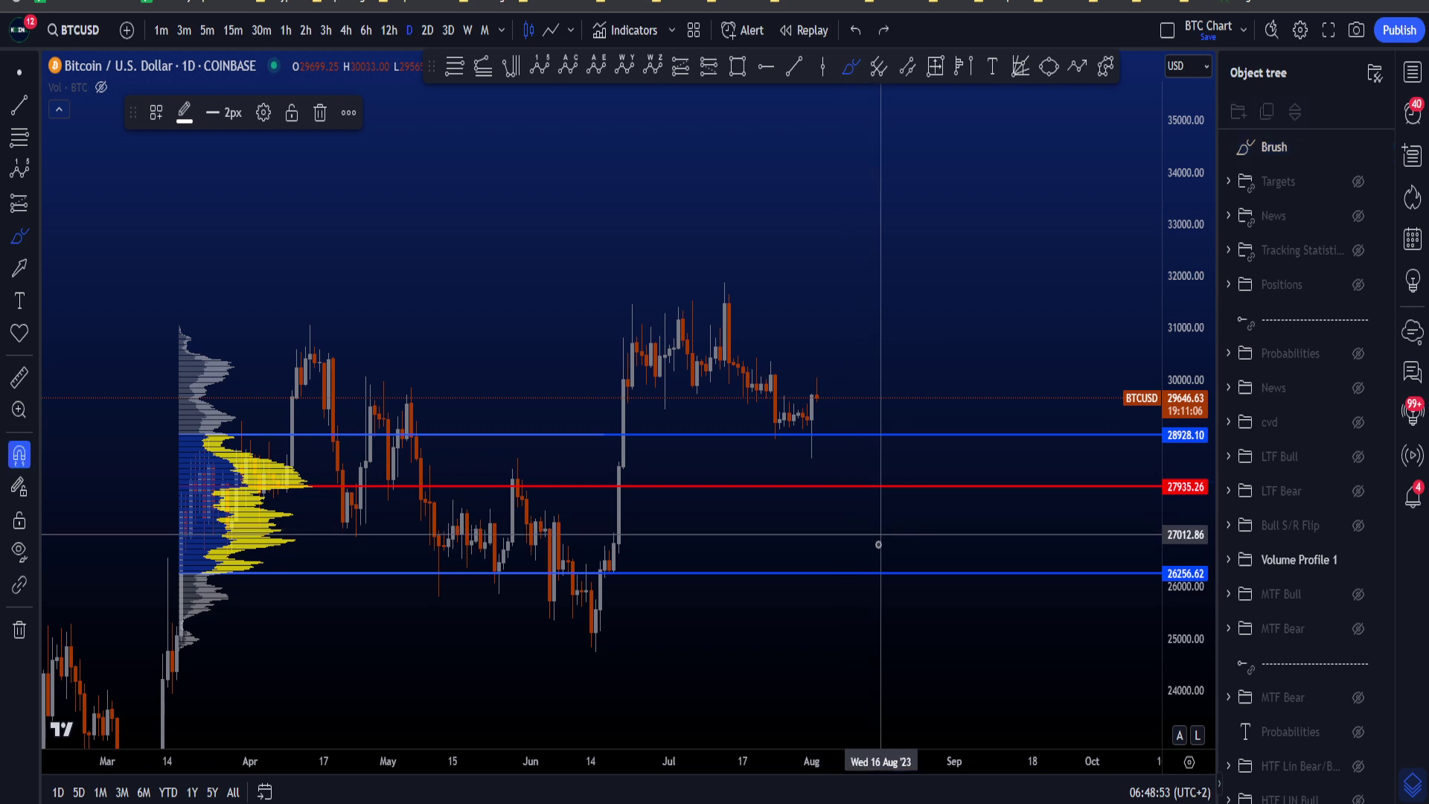
key(ctrl+z)
mouse_move(918, 527)
mouse_down()
mouse_move(839, 565)
mouse_move(957, 570)
mouse_up()
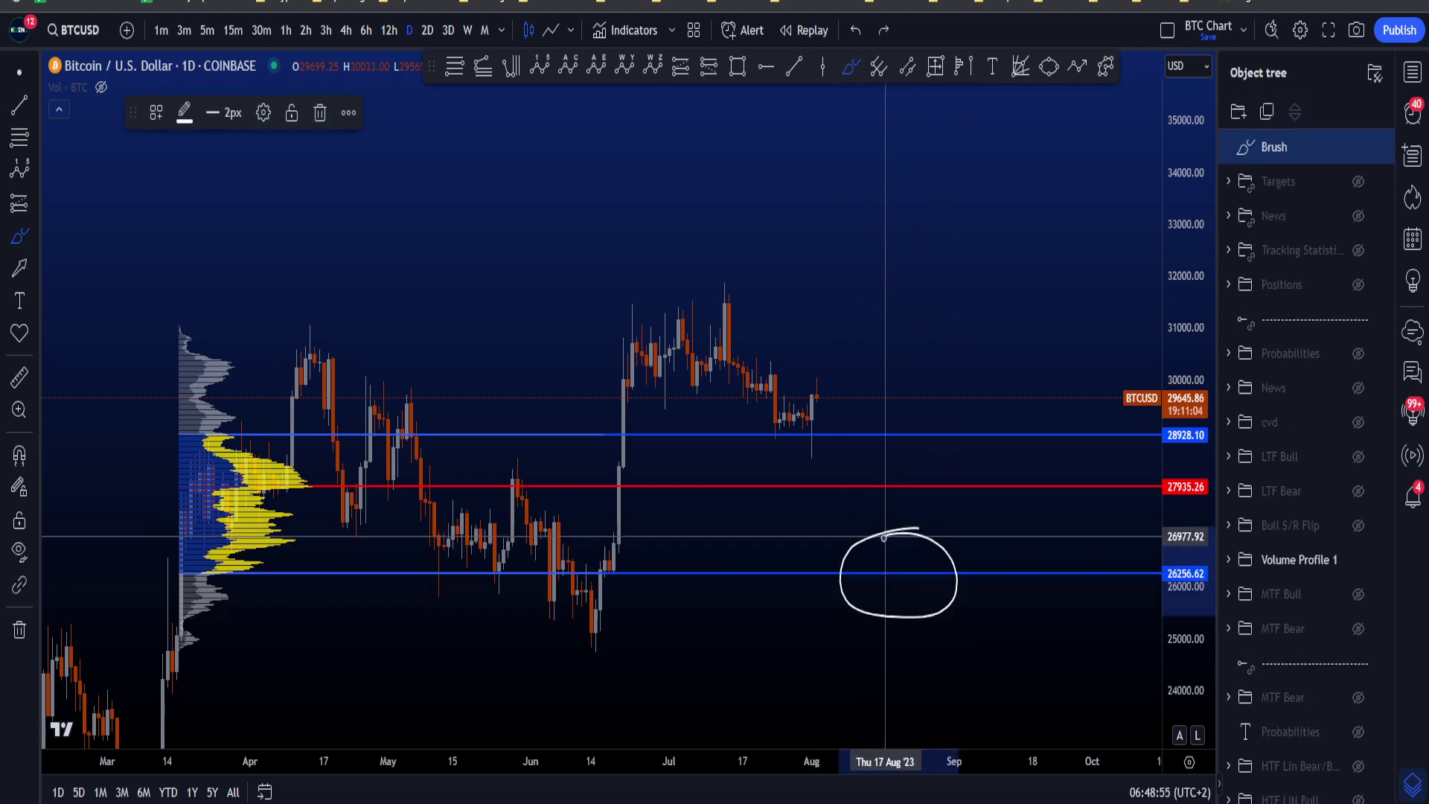
key(ctrl+z)
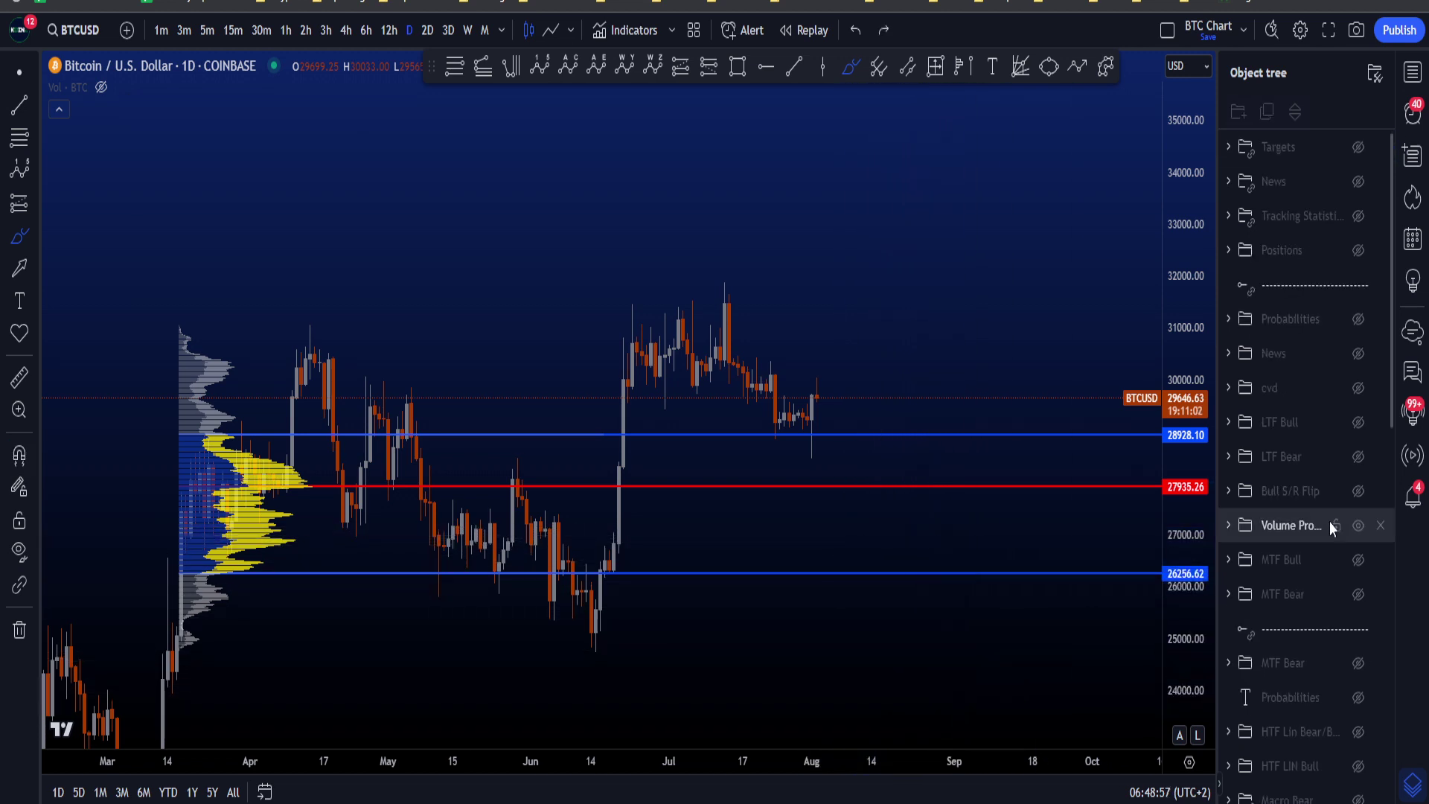
- Hide the Volume Profile 1 drawings and show the Bull S/R Flip drawings, with the recent candles enlarged
click(1358, 525)
click(1357, 491)
scroll(1007, 389, up, 3)
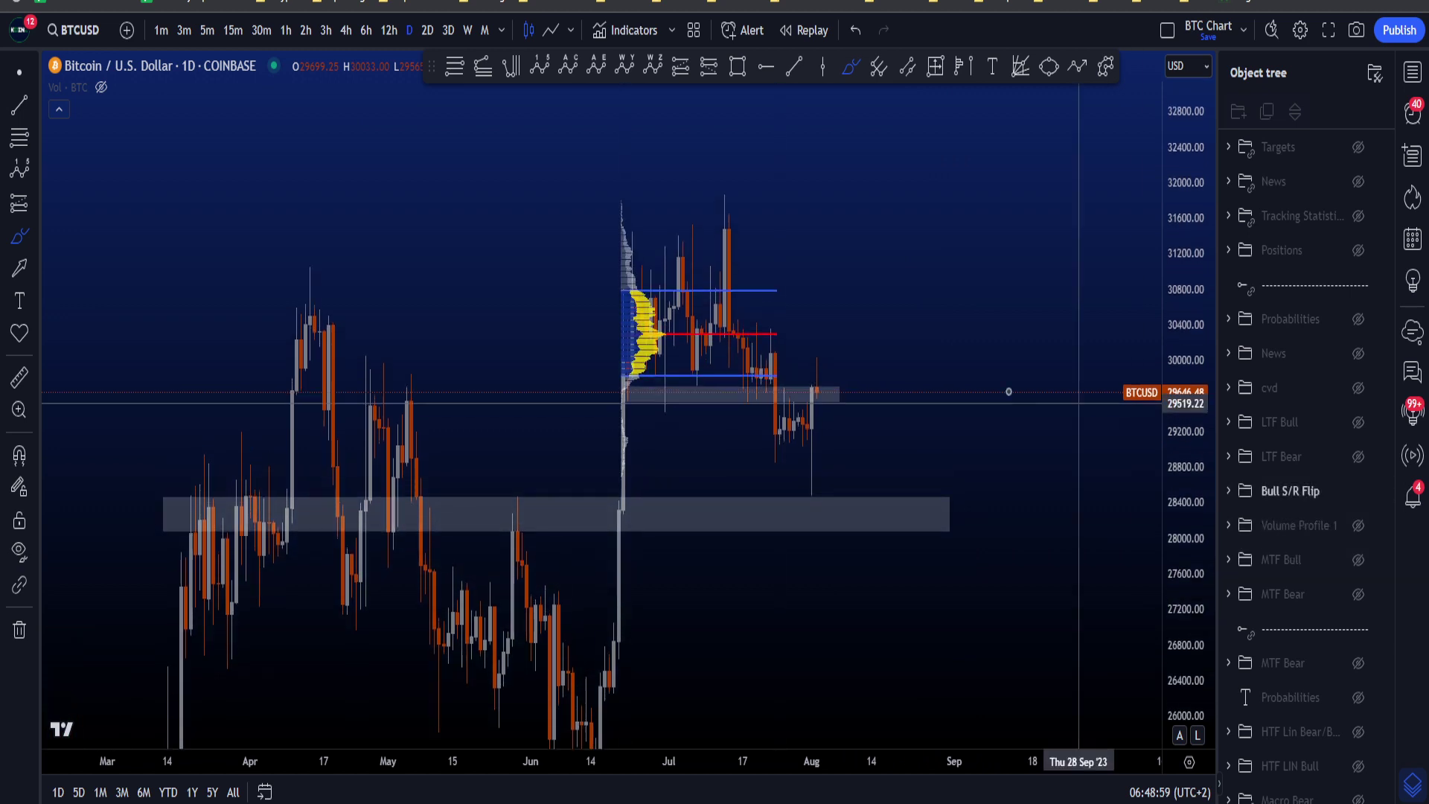
drag(1184, 436, 1186, 316)
scroll(770, 297, up, 2)
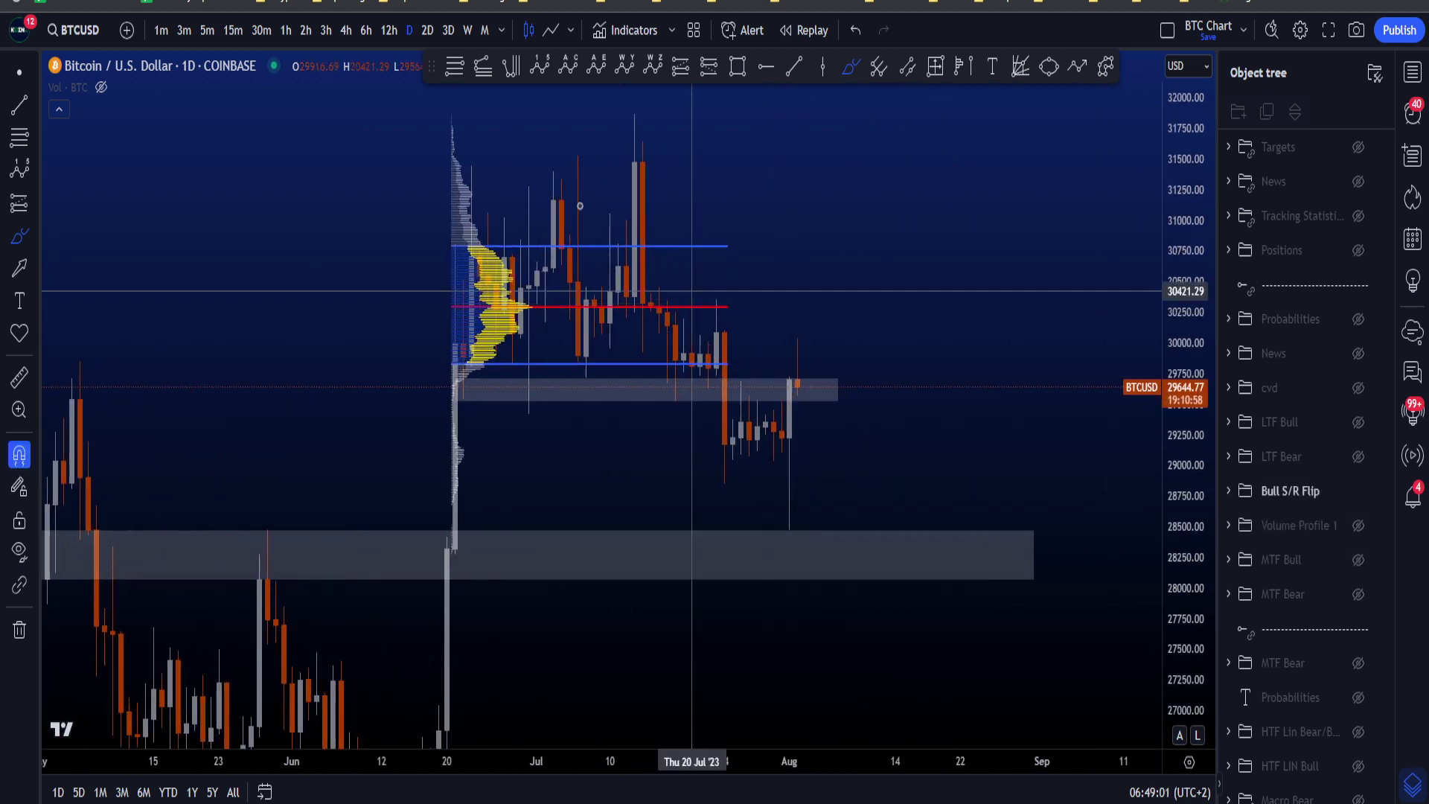
- Switch the chart to the 4-hour timeframe, with the volume profile and the latest candles both in view
scroll(988, 384, down, 7)
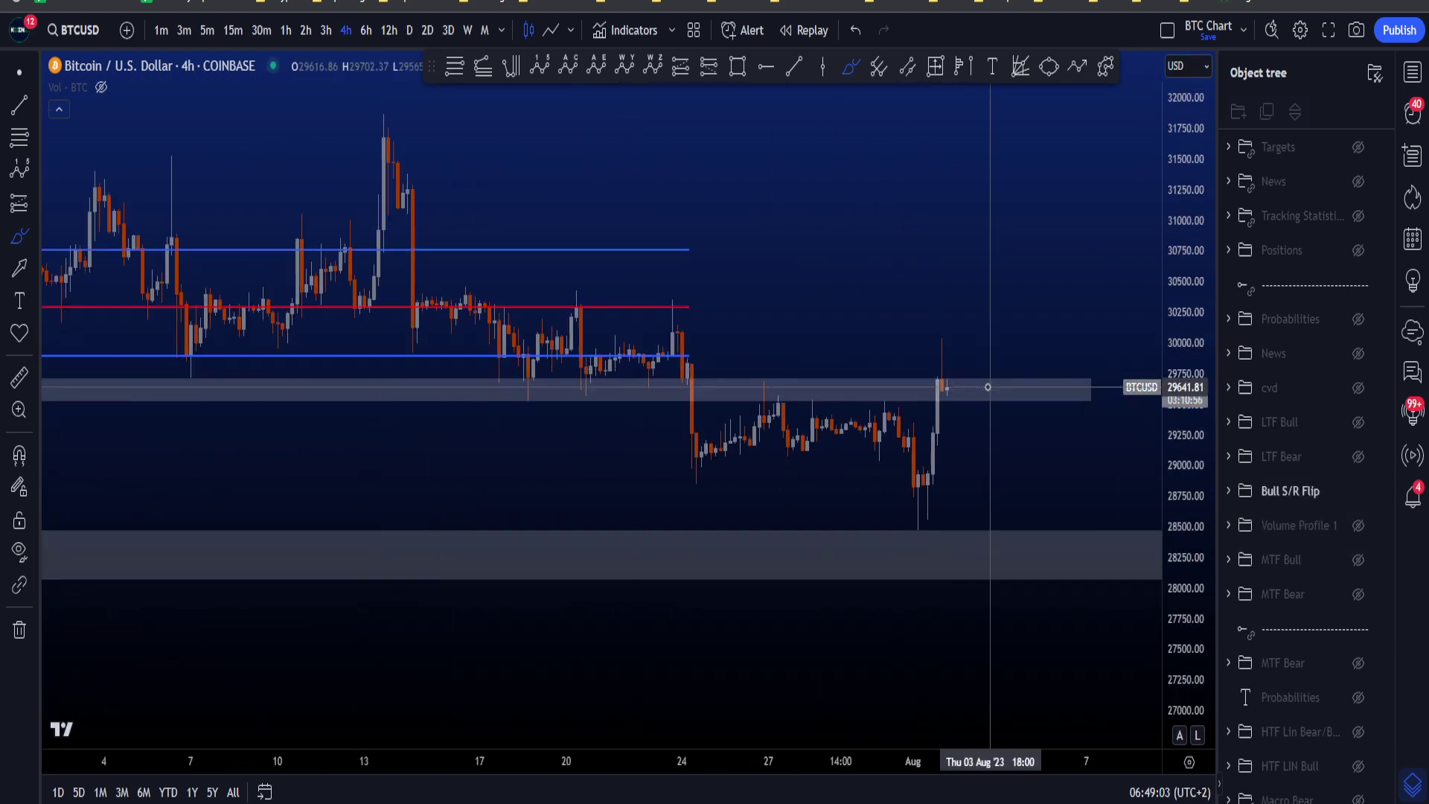
click(12, 72)
drag(928, 216, 855, 230)
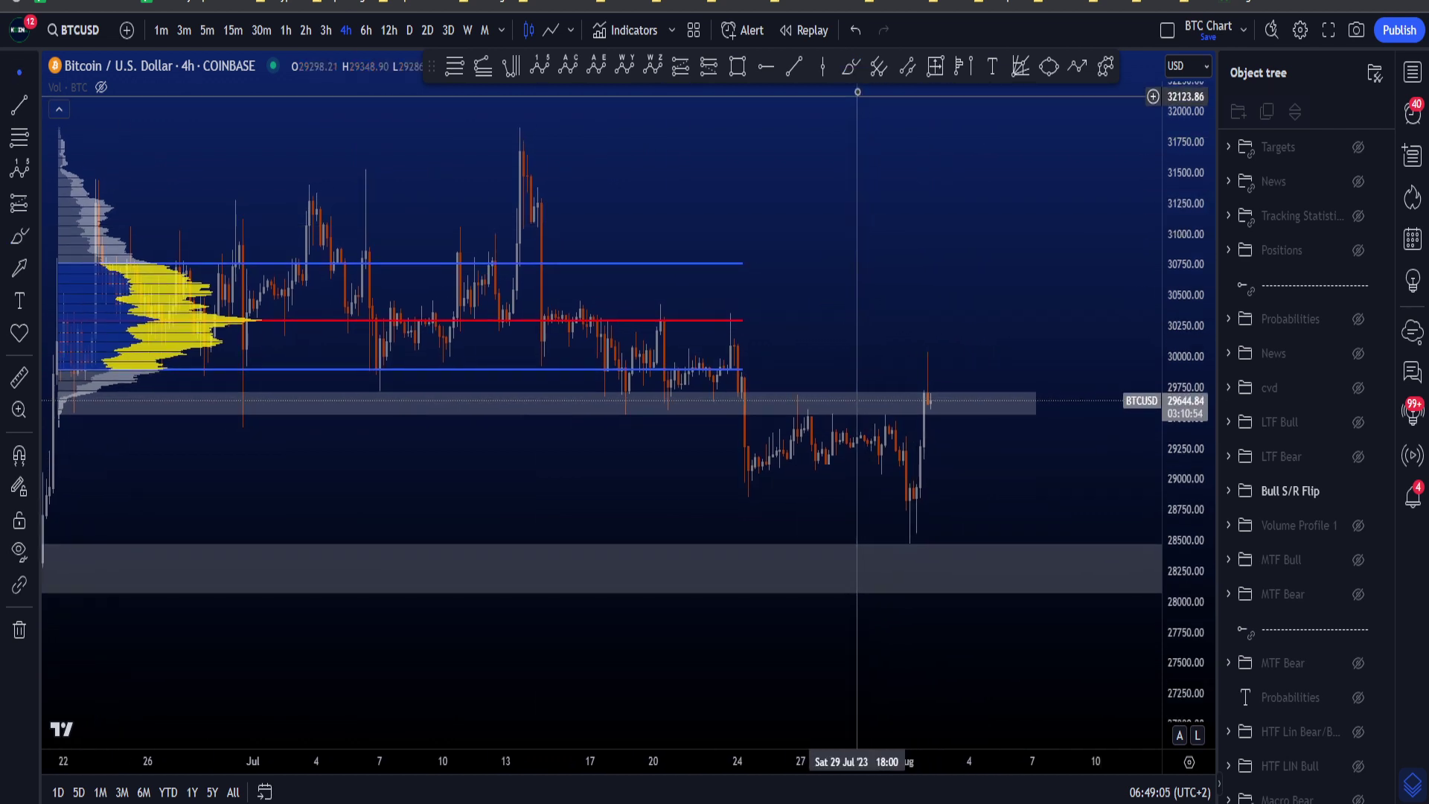
scroll(383, 401, down, 1)
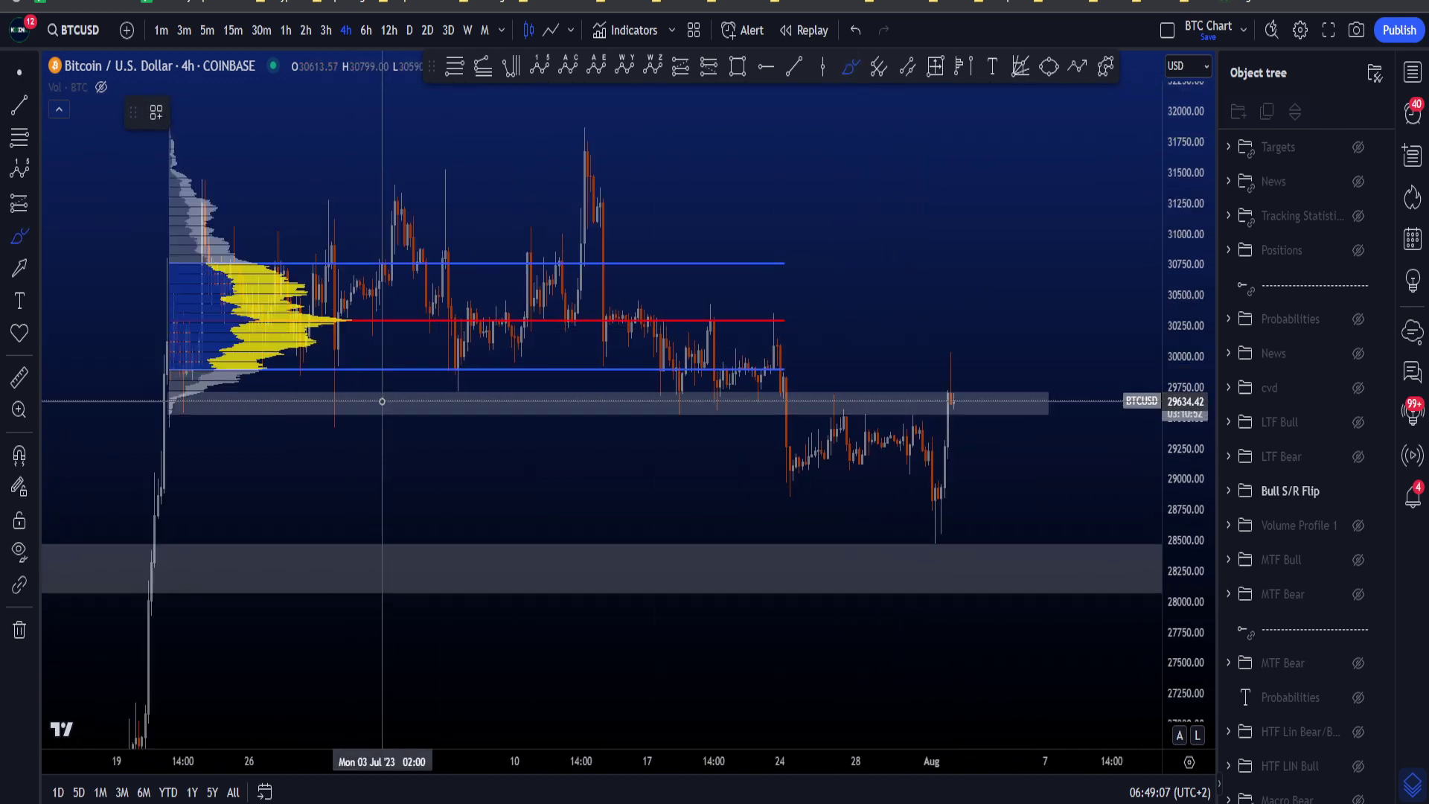
- Mark the upper grey support zone and the latest price at it with the Brush, undoing each stroke
drag(168, 418, 855, 386)
key(ctrl+z)
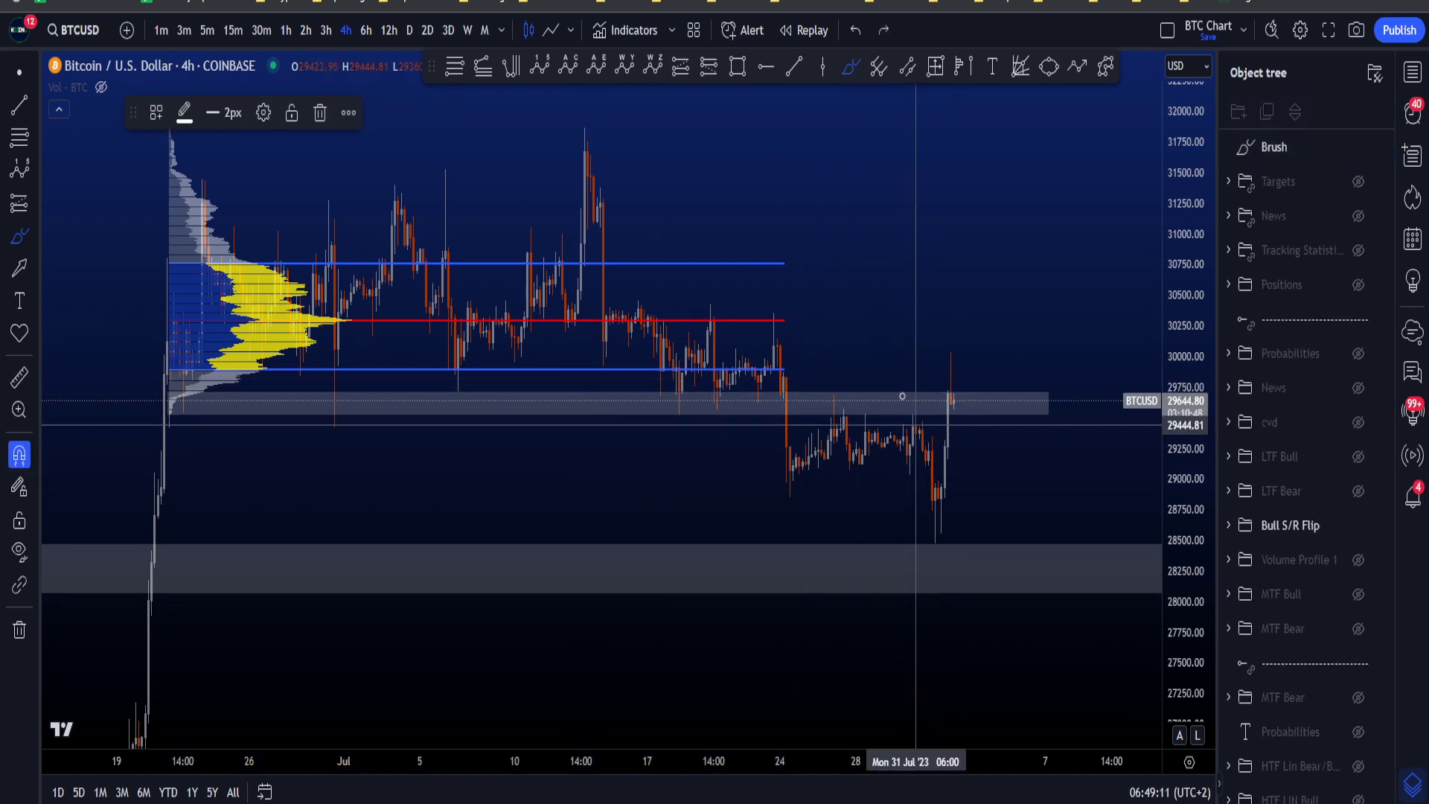
mouse_move(946, 433)
mouse_down()
mouse_move(957, 379)
mouse_move(937, 411)
mouse_up()
key(ctrl+z)
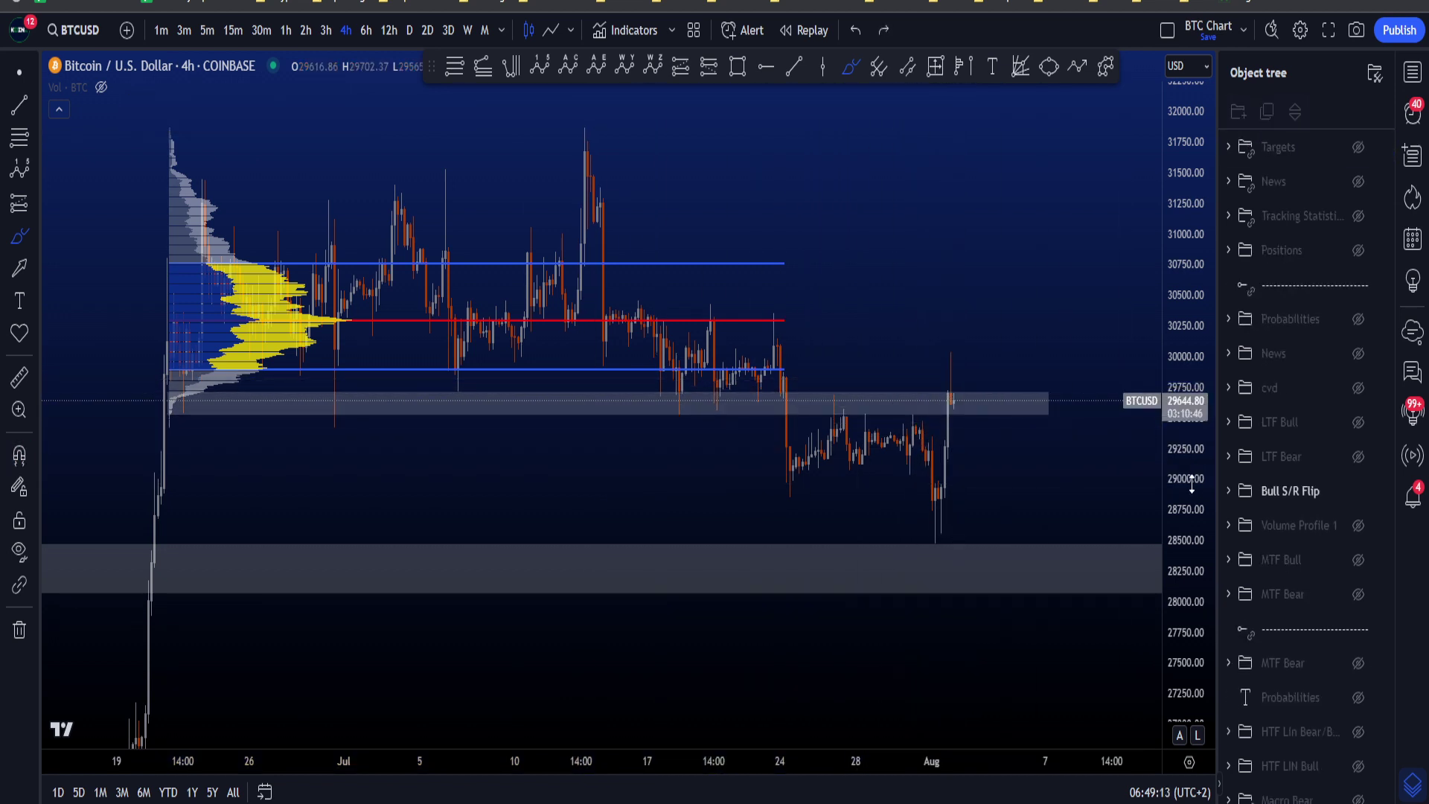
- Circle the latest candles in the upper grey zone and the July 17 to 24 candles around the red line, undoing each Brush stroke
drag(1191, 477, 1189, 380)
scroll(1032, 370, up, 2)
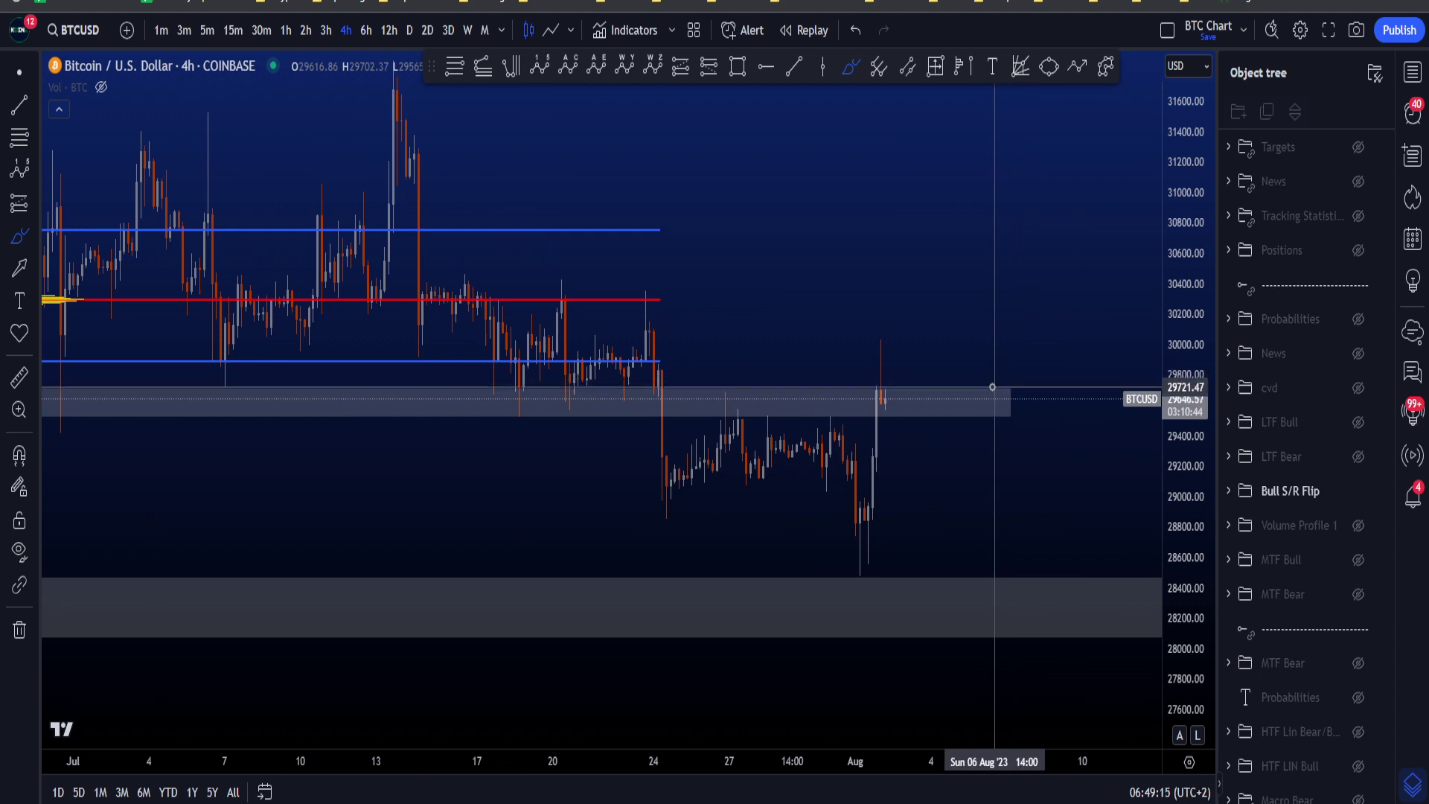
drag(892, 387, 886, 424)
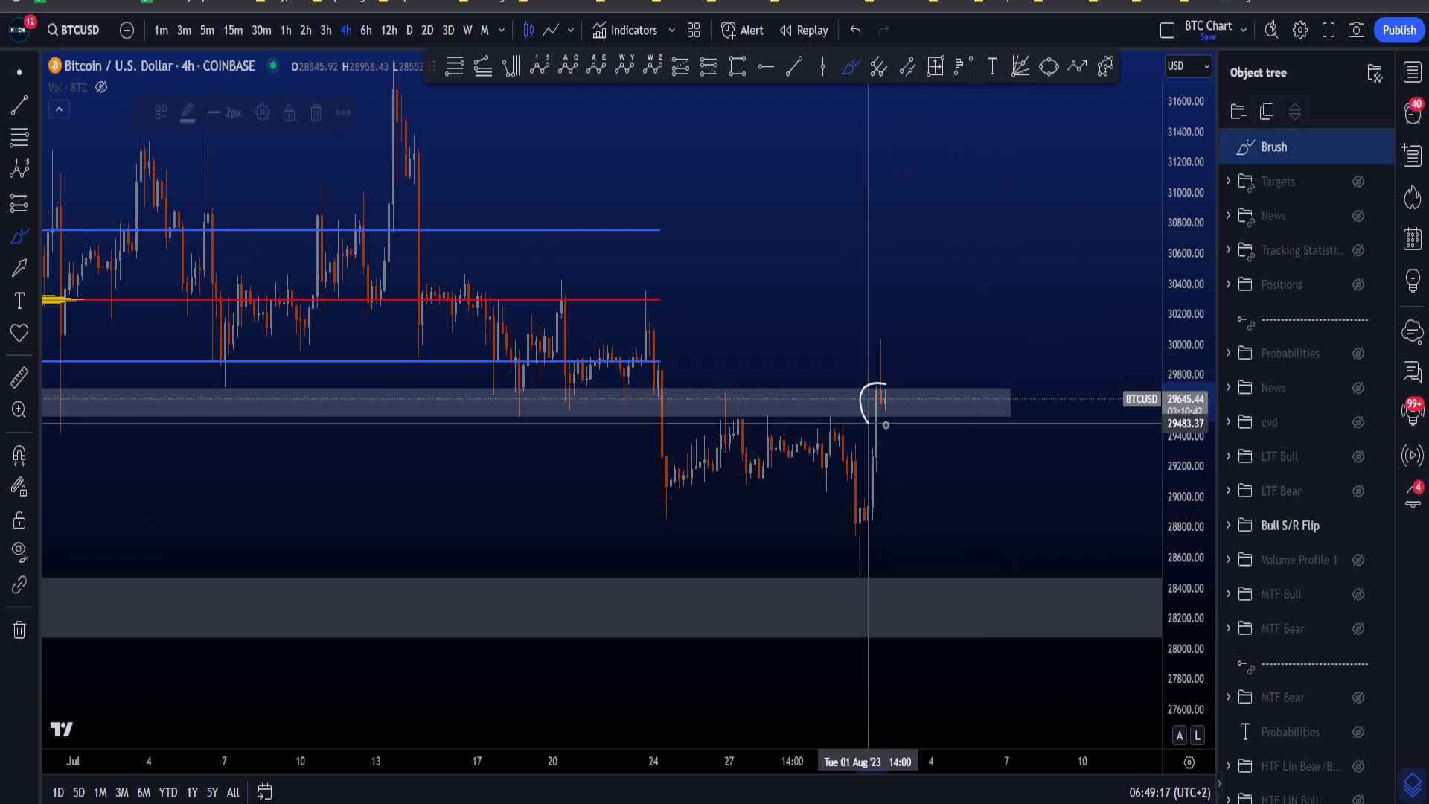
key(ctrl+z)
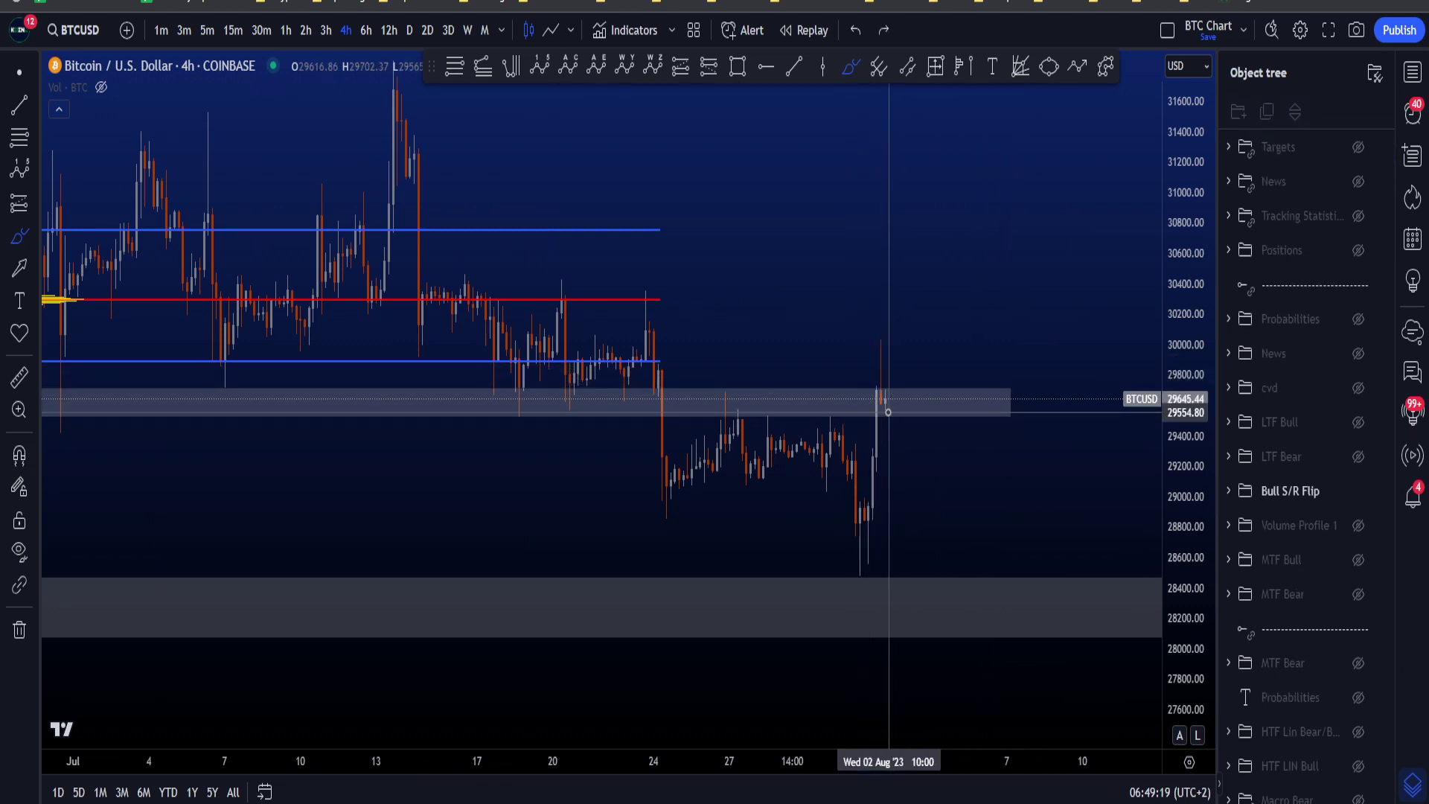
mouse_move(658, 287)
mouse_down()
mouse_move(537, 266)
mouse_move(479, 308)
mouse_move(638, 270)
mouse_up()
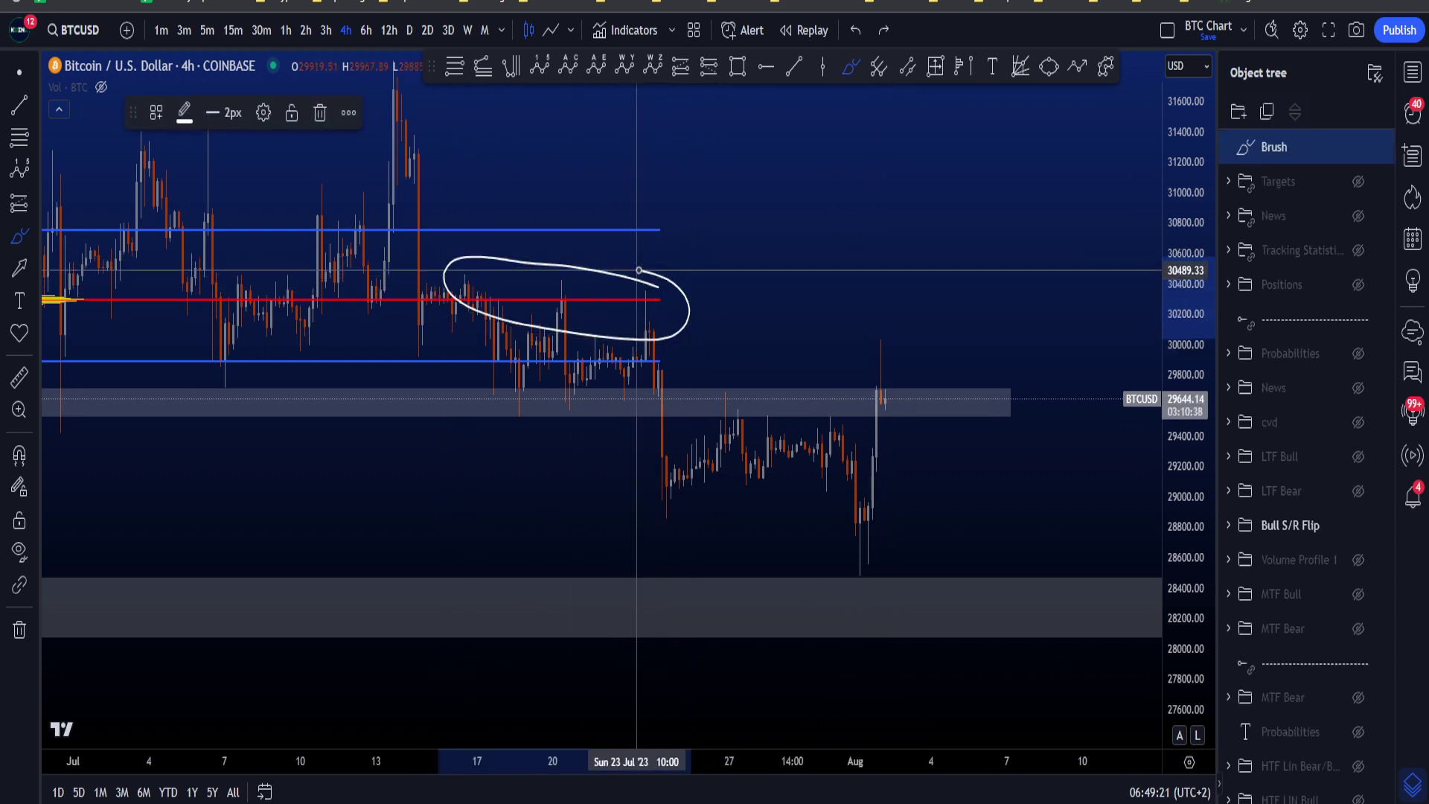
key(ctrl+z)
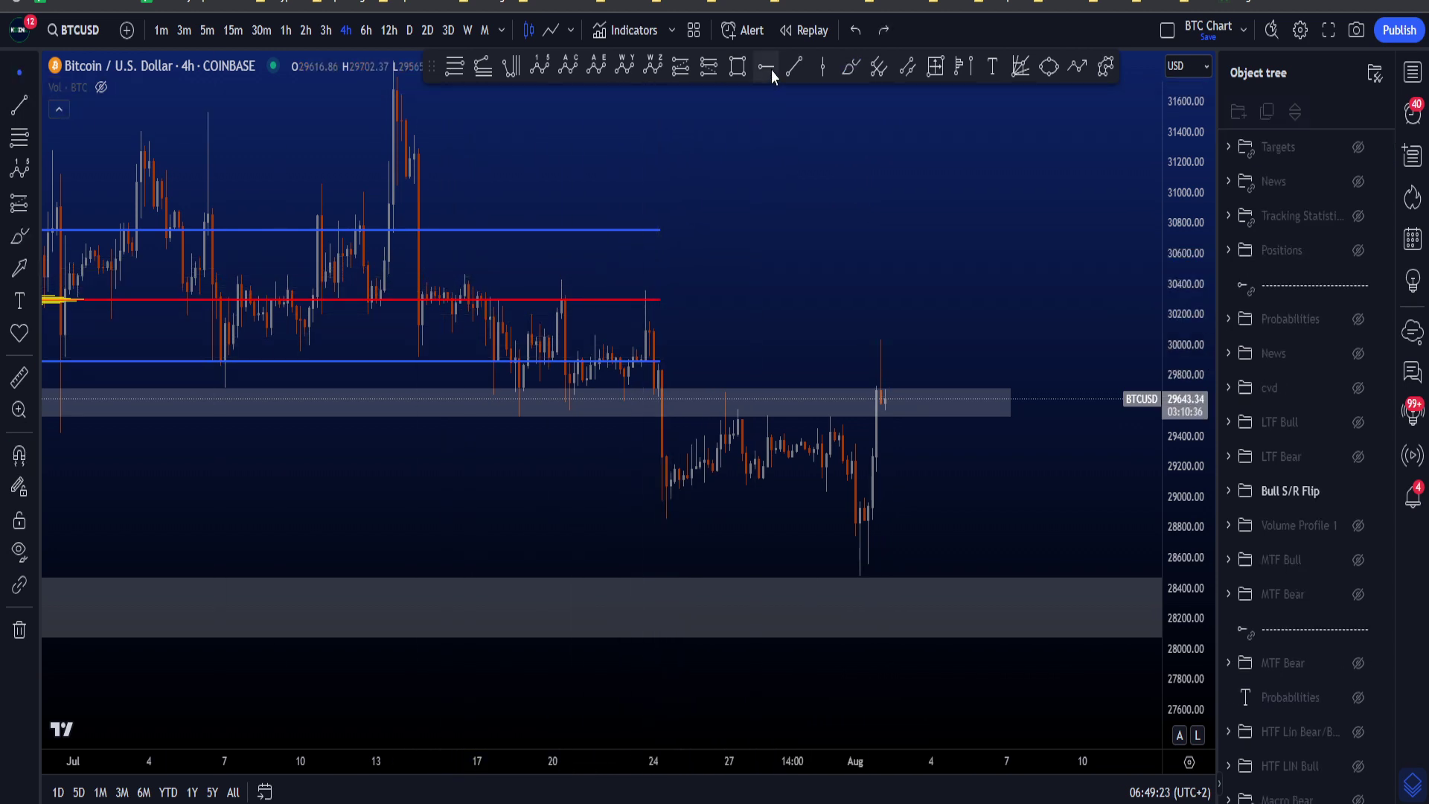
- Extend the volume profile's lower blue line to the current price with a horizontal ray at 29894.09
click(765, 67)
click(659, 360)
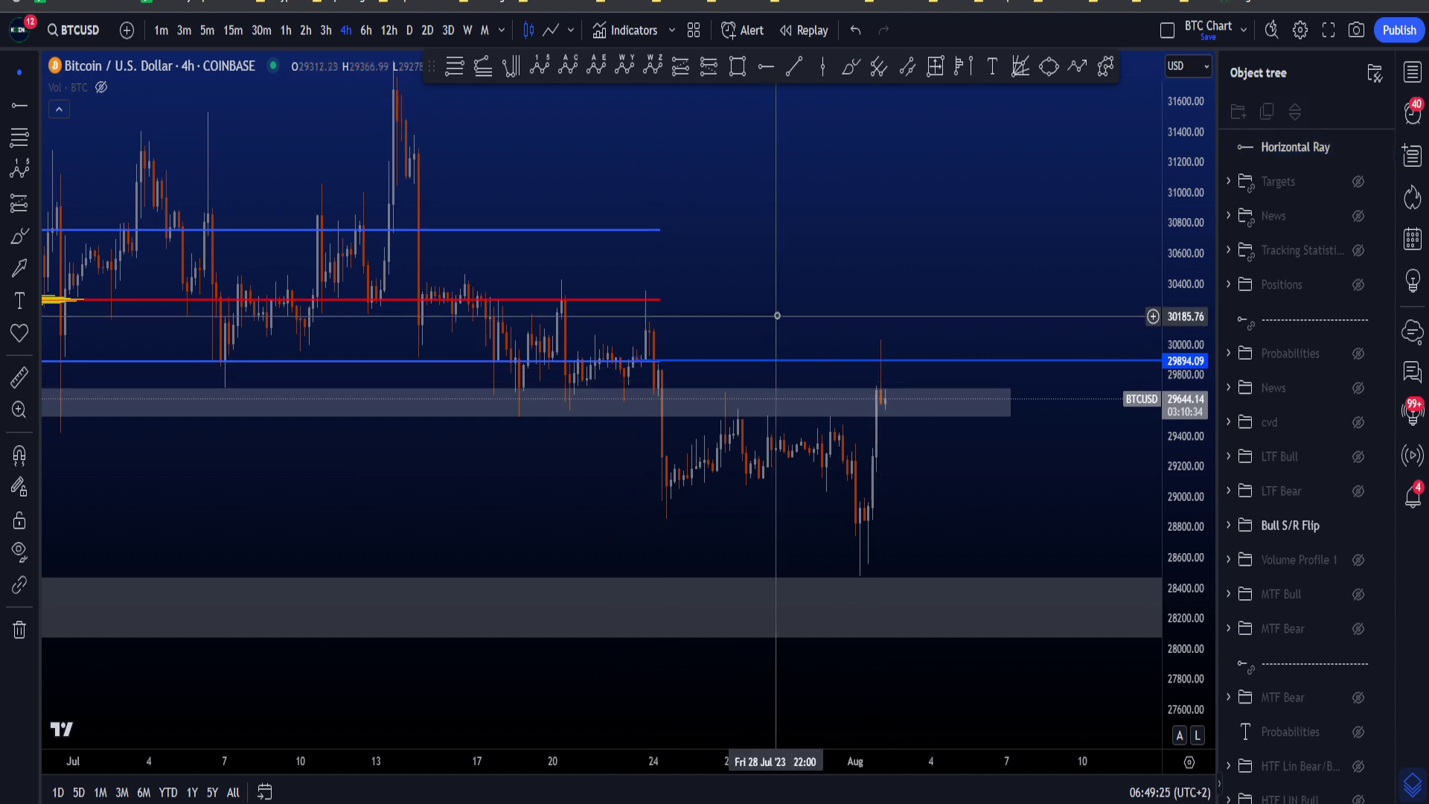
scroll(777, 315, down, 3)
scroll(808, 327, up, 4)
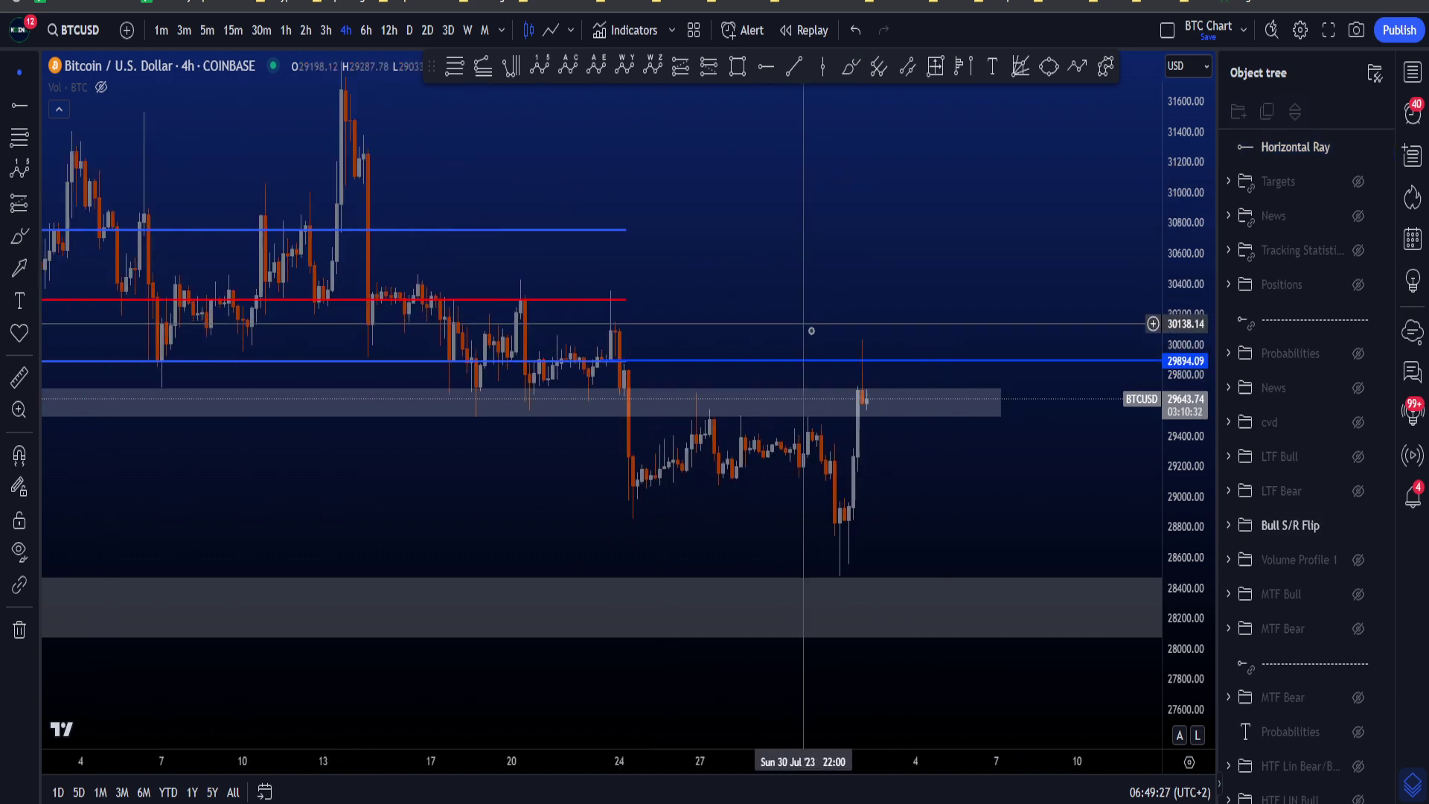
- Circle the latest wick at the horizontal ray and sketch a break, retest and rise above it with the Brush, undoing each stroke
drag(877, 345, 846, 389)
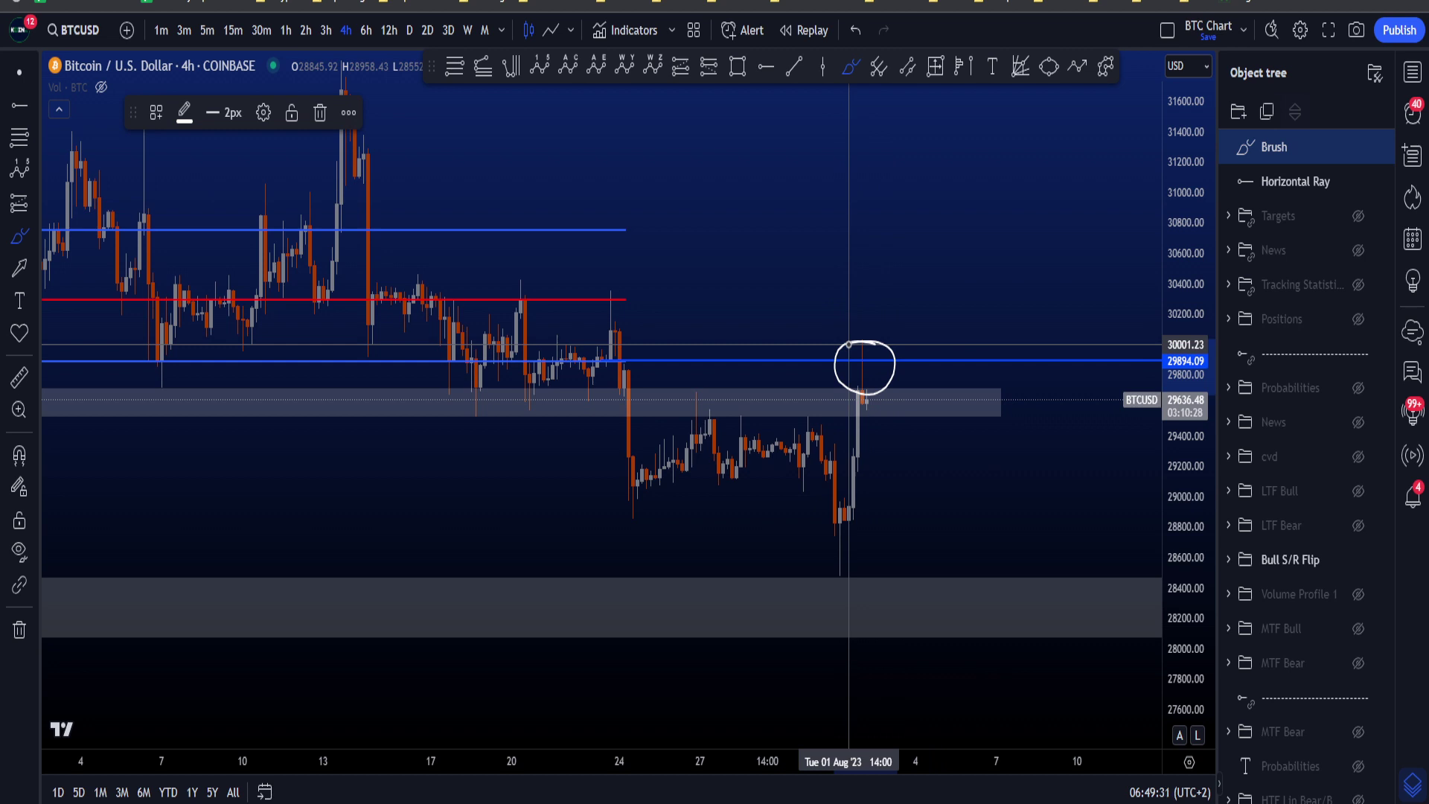
key(ctrl+z)
mouse_move(863, 335)
mouse_down()
mouse_move(841, 380)
mouse_move(869, 342)
mouse_move(921, 317)
mouse_move(937, 267)
mouse_up()
key(ctrl+z)
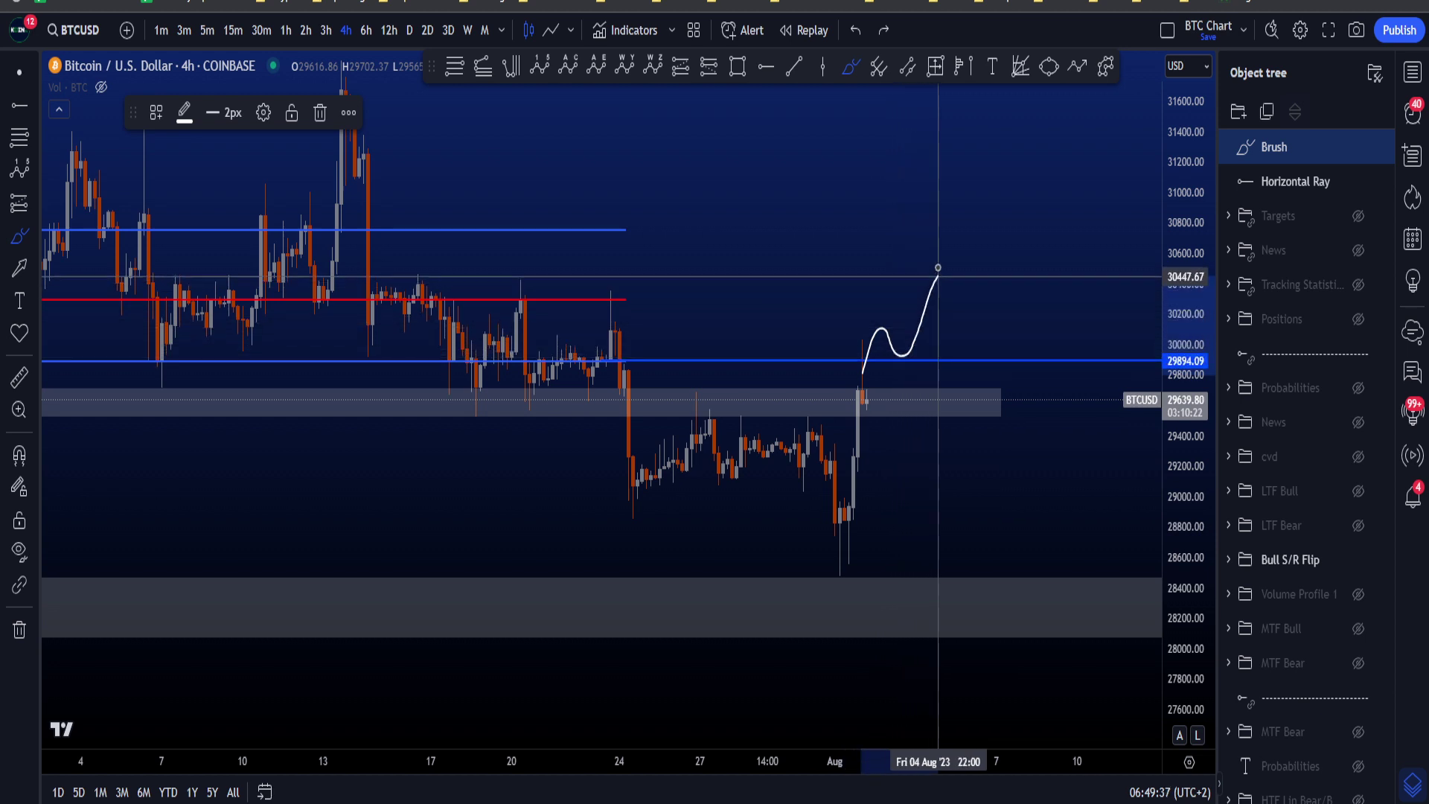
key(ctrl+z)
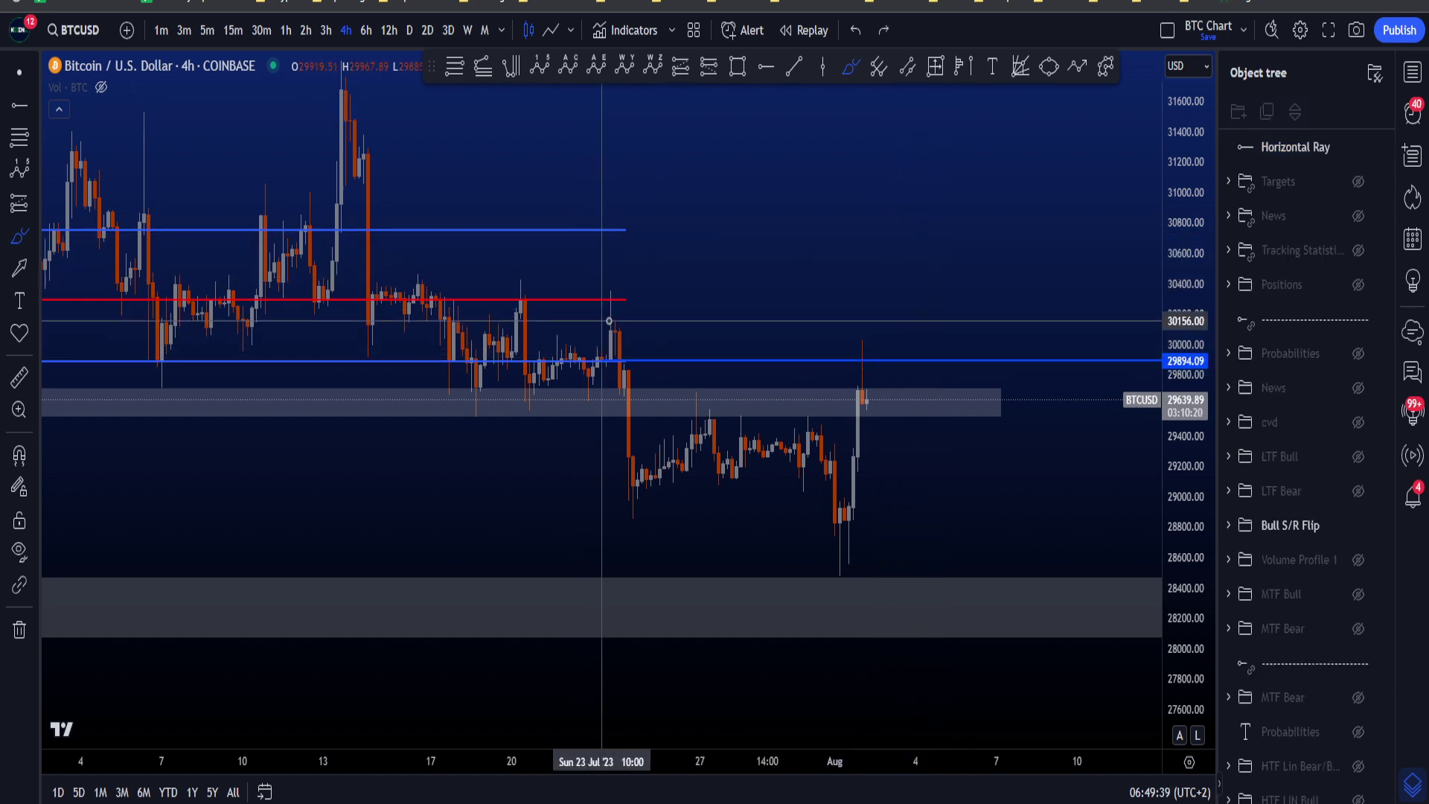
- Sketch a move from the red line up past the upper blue line with the Brush, then undo the stroke
drag(619, 296, 651, 221)
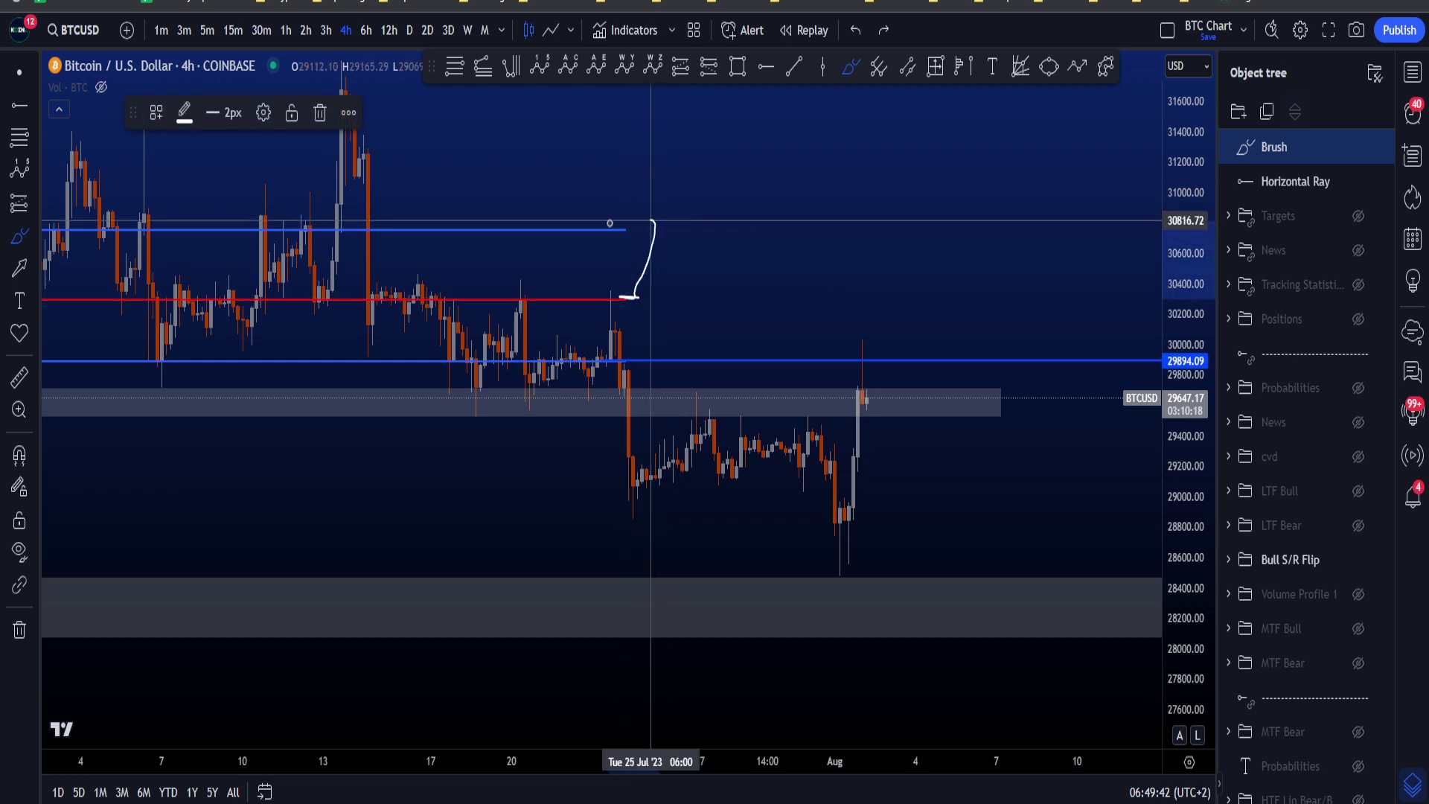
key(ctrl+z)
click(16, 73)
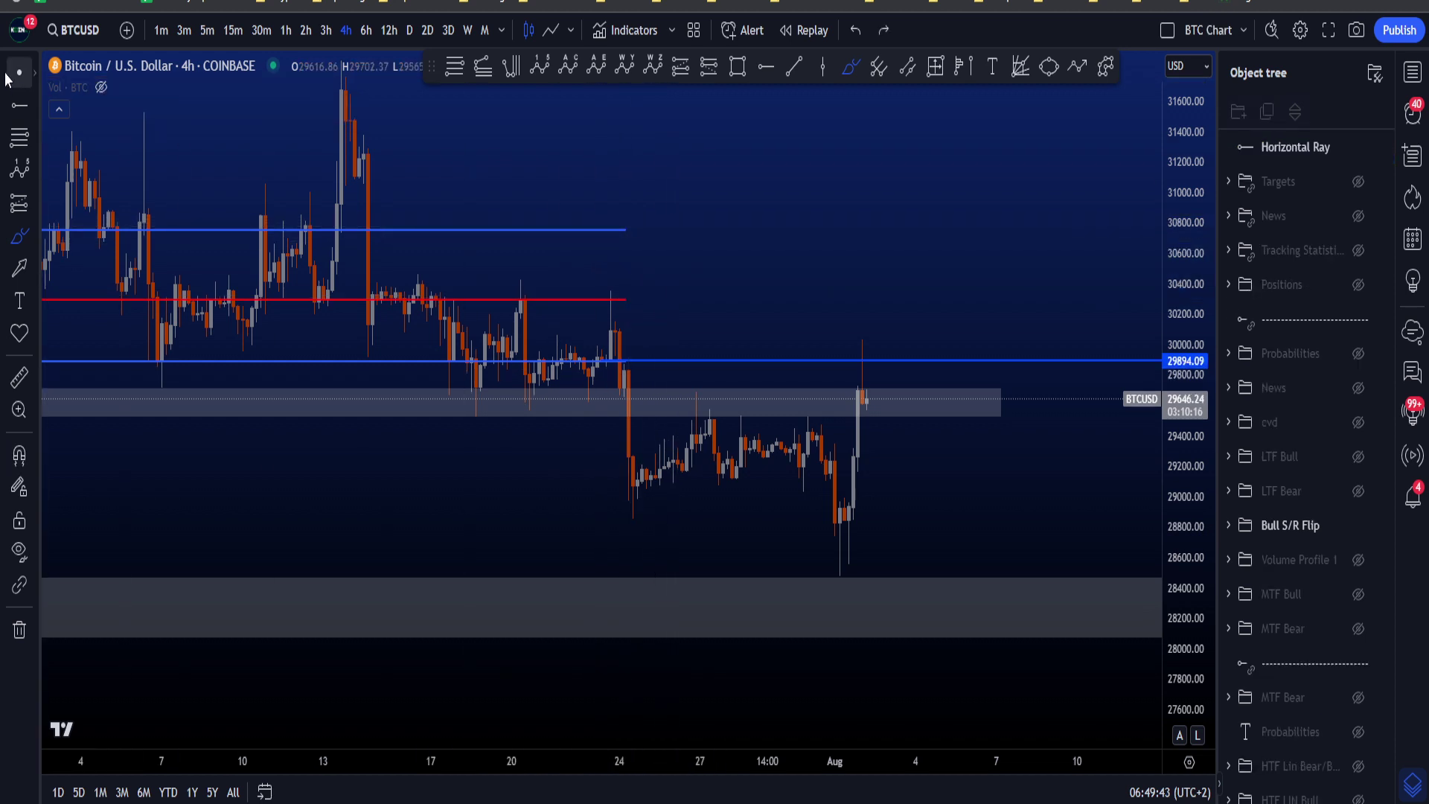
- Replace the Bull S/R Flip drawings with the LTF Bear drawings on the 2-hour timeframe and delete the horizontal ray
drag(870, 221, 833, 240)
click(1356, 525)
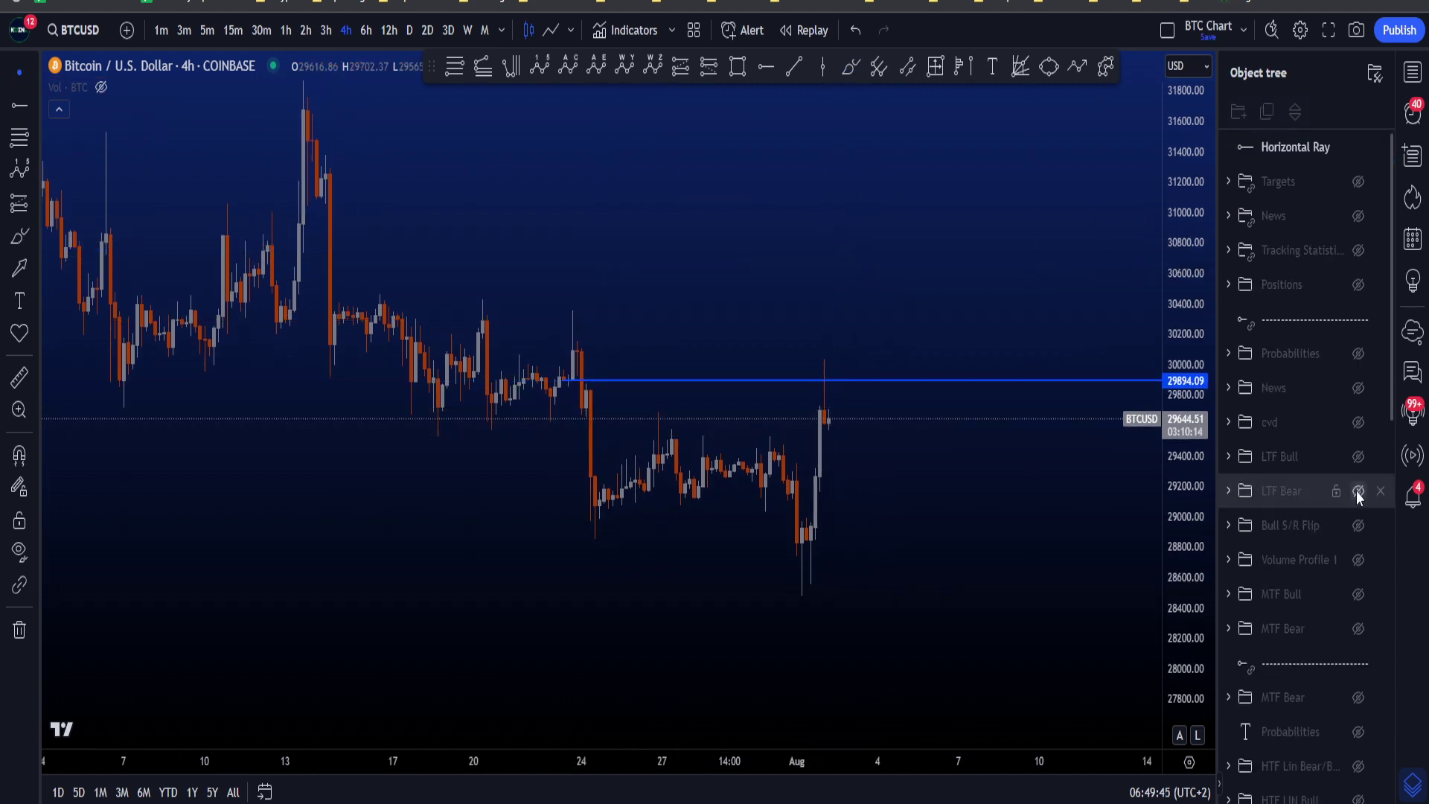
click(1358, 491)
click(1381, 147)
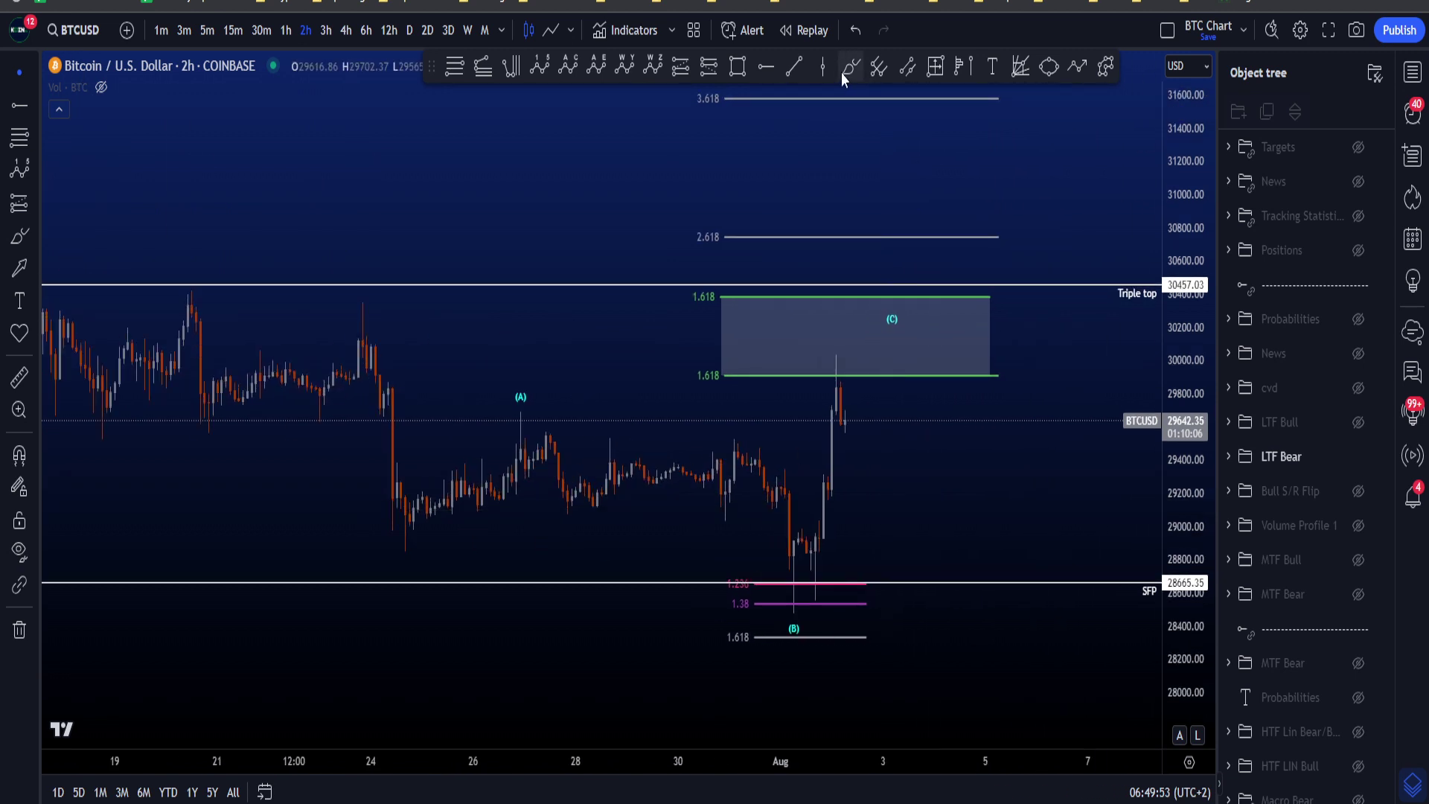
- Trace the (A)-(B)-(C) correction into the green target box and mark the recent price swing with the Brush, undoing every stroke
mouse_move(402, 534)
mouse_down()
mouse_move(416, 514)
mouse_move(824, 480)
mouse_move(909, 301)
mouse_up()
key(ctrl+z)
scroll(944, 504, up, 1)
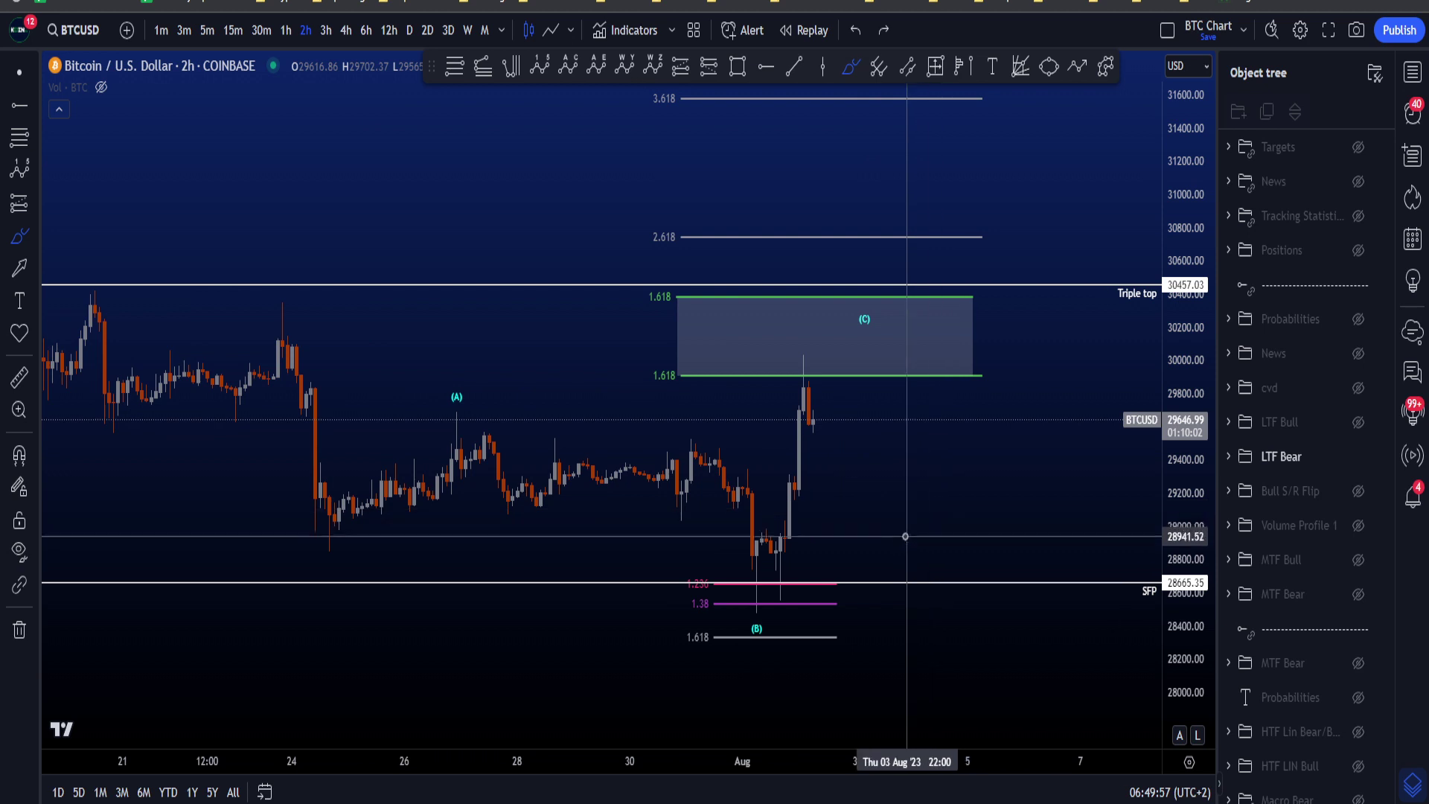
mouse_move(327, 538)
mouse_down()
mouse_move(494, 399)
mouse_move(487, 428)
mouse_move(743, 524)
mouse_move(759, 575)
mouse_move(844, 309)
mouse_up()
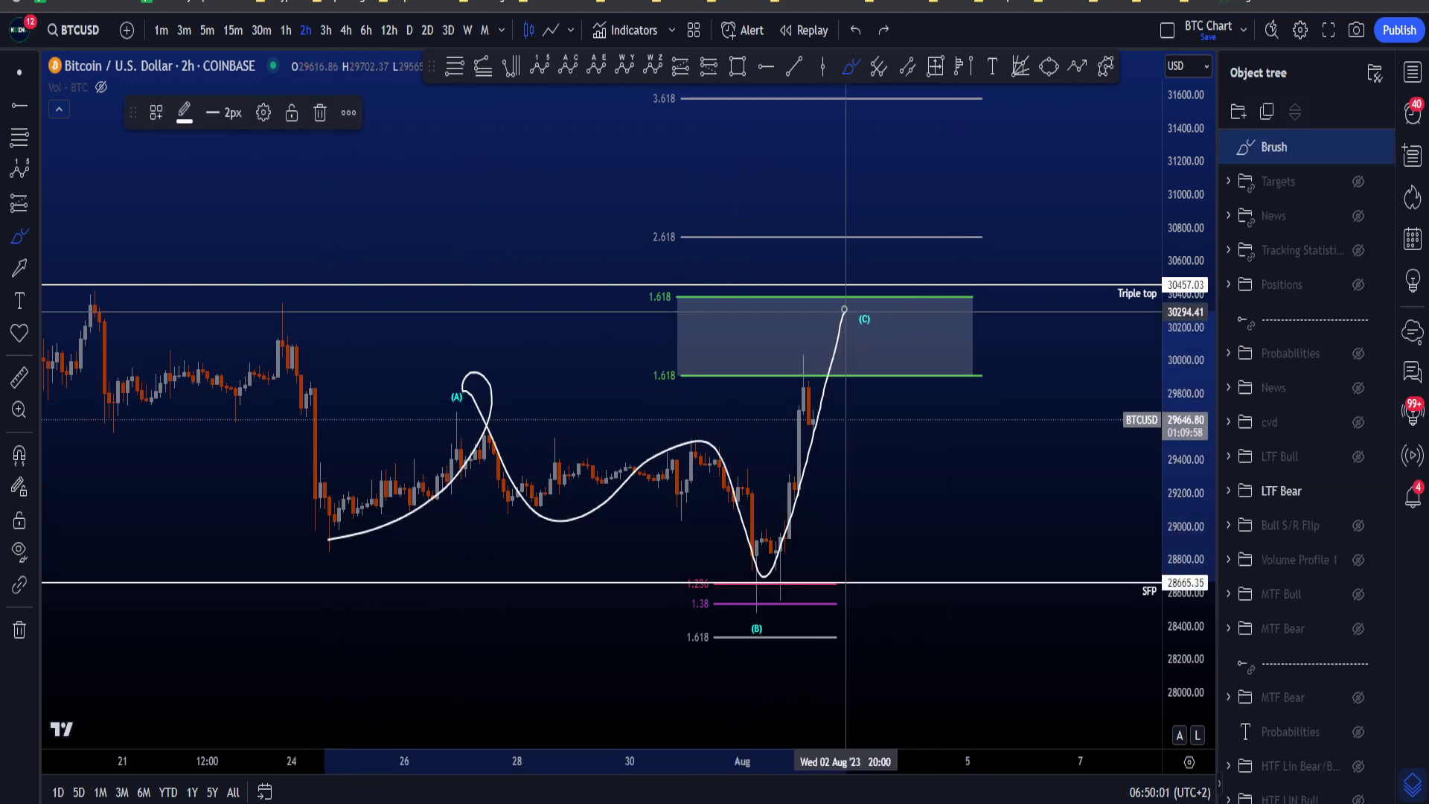
key(ctrl+z)
scroll(800, 432, down, 1)
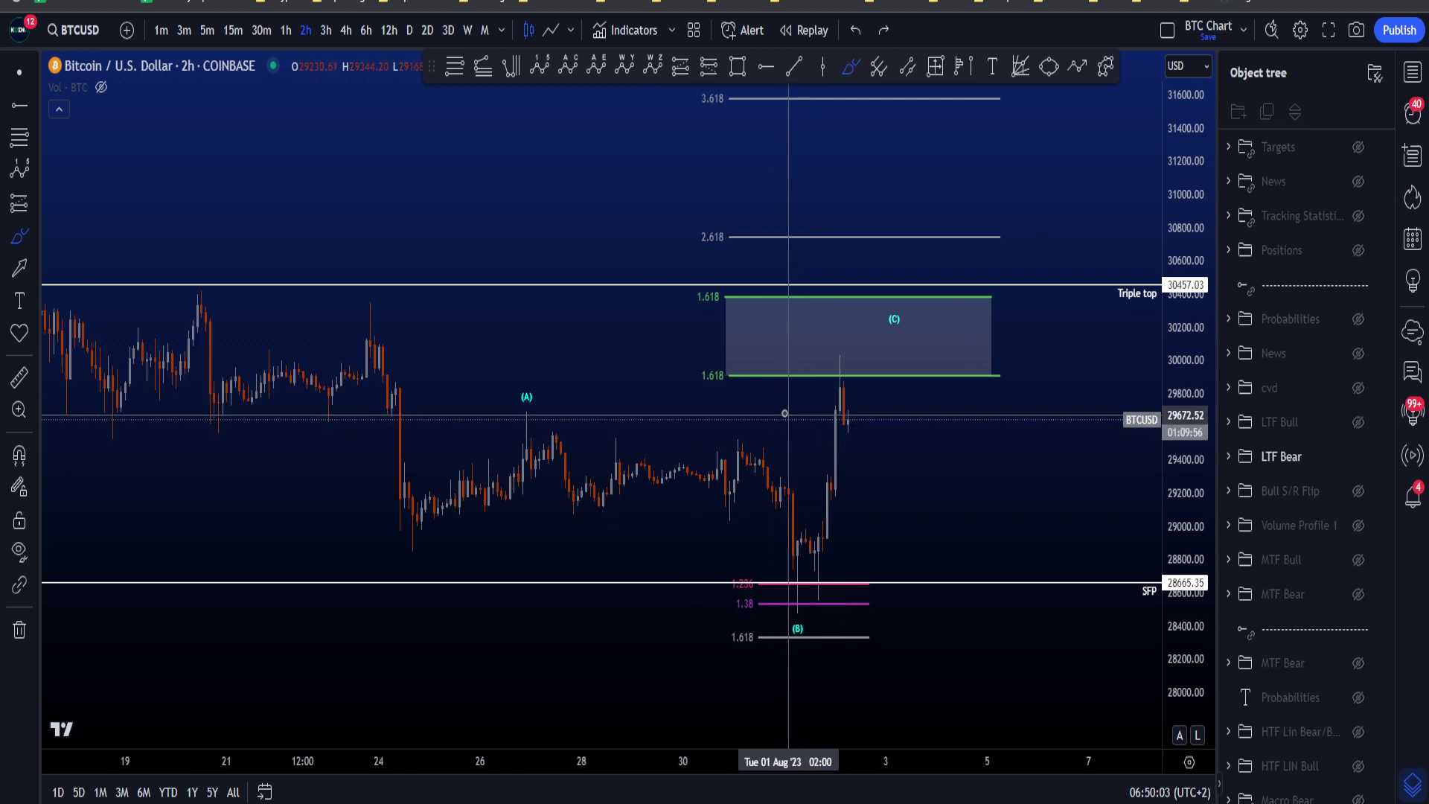
mouse_move(789, 394)
mouse_down()
mouse_move(649, 357)
mouse_move(883, 271)
mouse_move(1033, 348)
mouse_move(758, 408)
mouse_up()
key(ctrl+z)
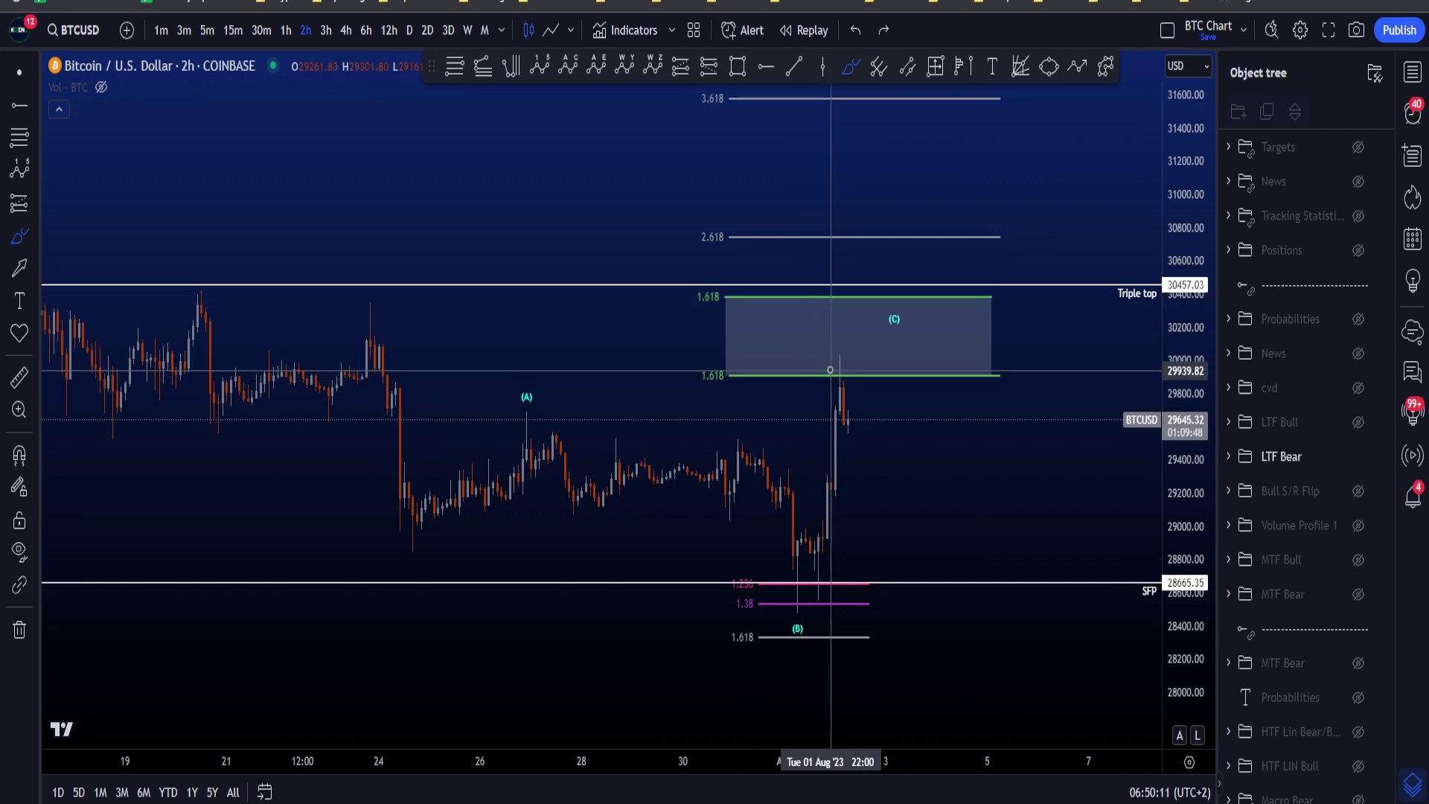
- Mark the Triple top label and sketch a decline from the green target box with the Brush, undoing each stroke
mouse_move(1128, 257)
mouse_down()
mouse_move(1096, 292)
mouse_move(1142, 318)
mouse_up()
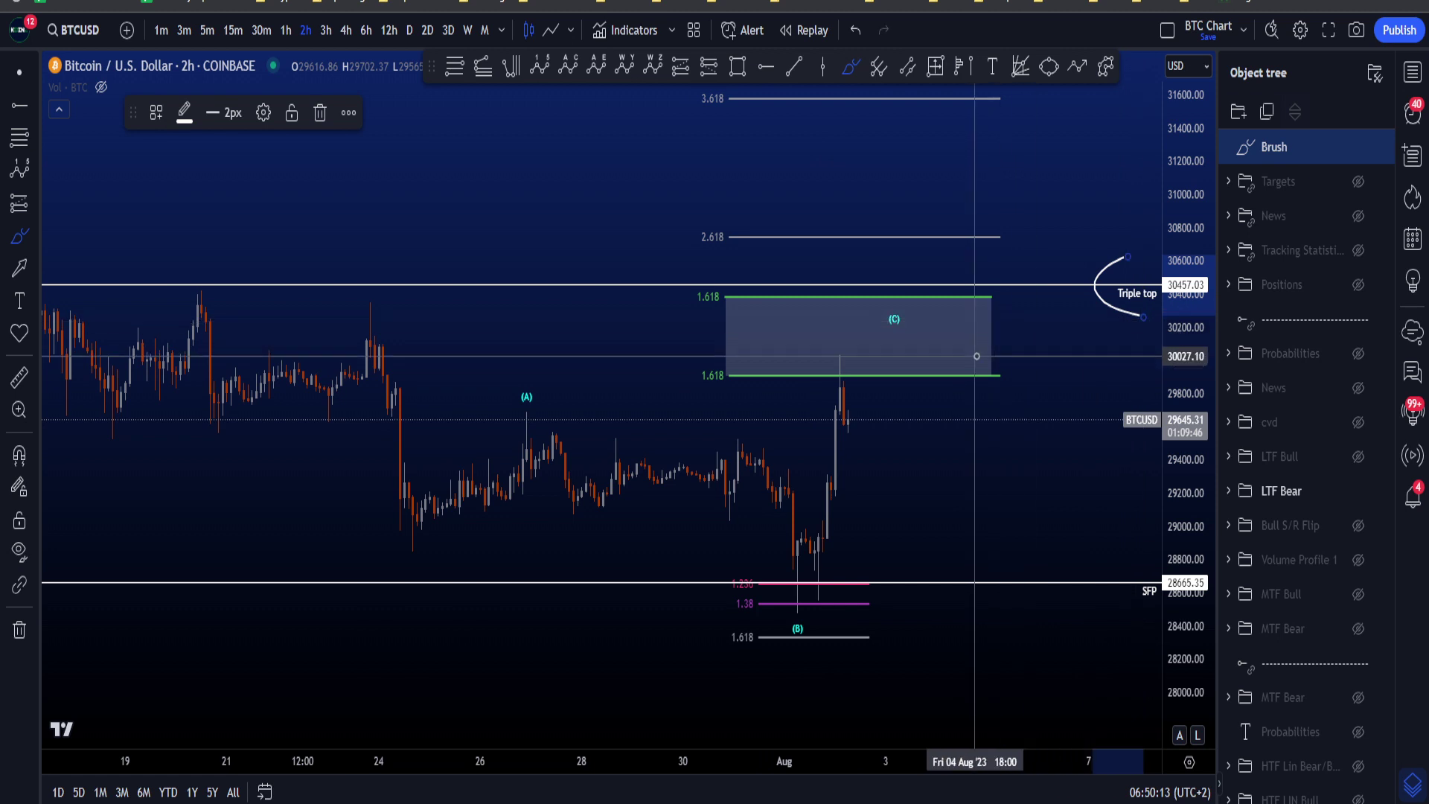
key(ctrl+z)
mouse_move(826, 327)
mouse_down()
mouse_move(877, 294)
mouse_move(906, 250)
mouse_move(998, 472)
mouse_up()
key(ctrl+z)
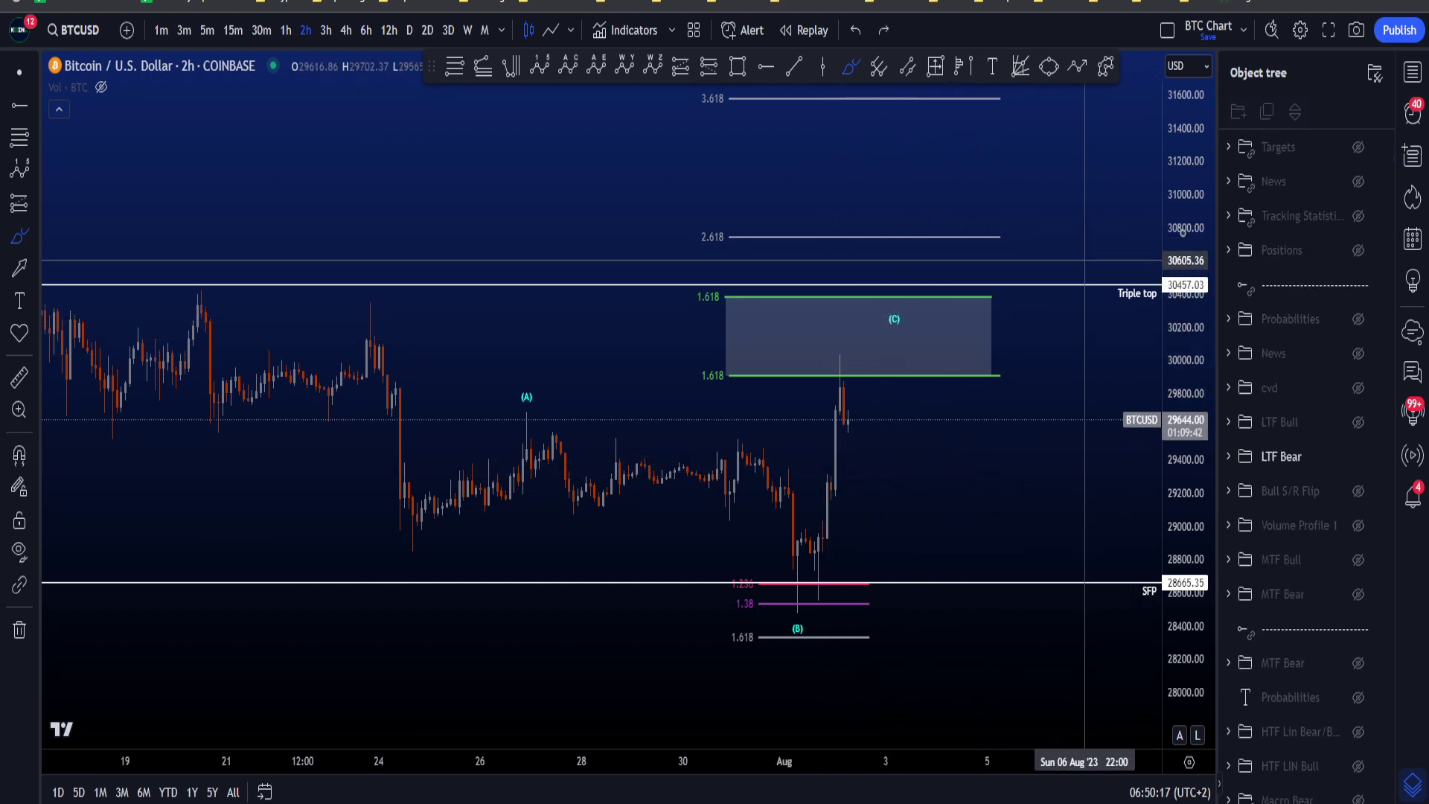
- Show the Targets drawings, with the target zones above the current price in view
click(1358, 147)
scroll(854, 272, down, 2)
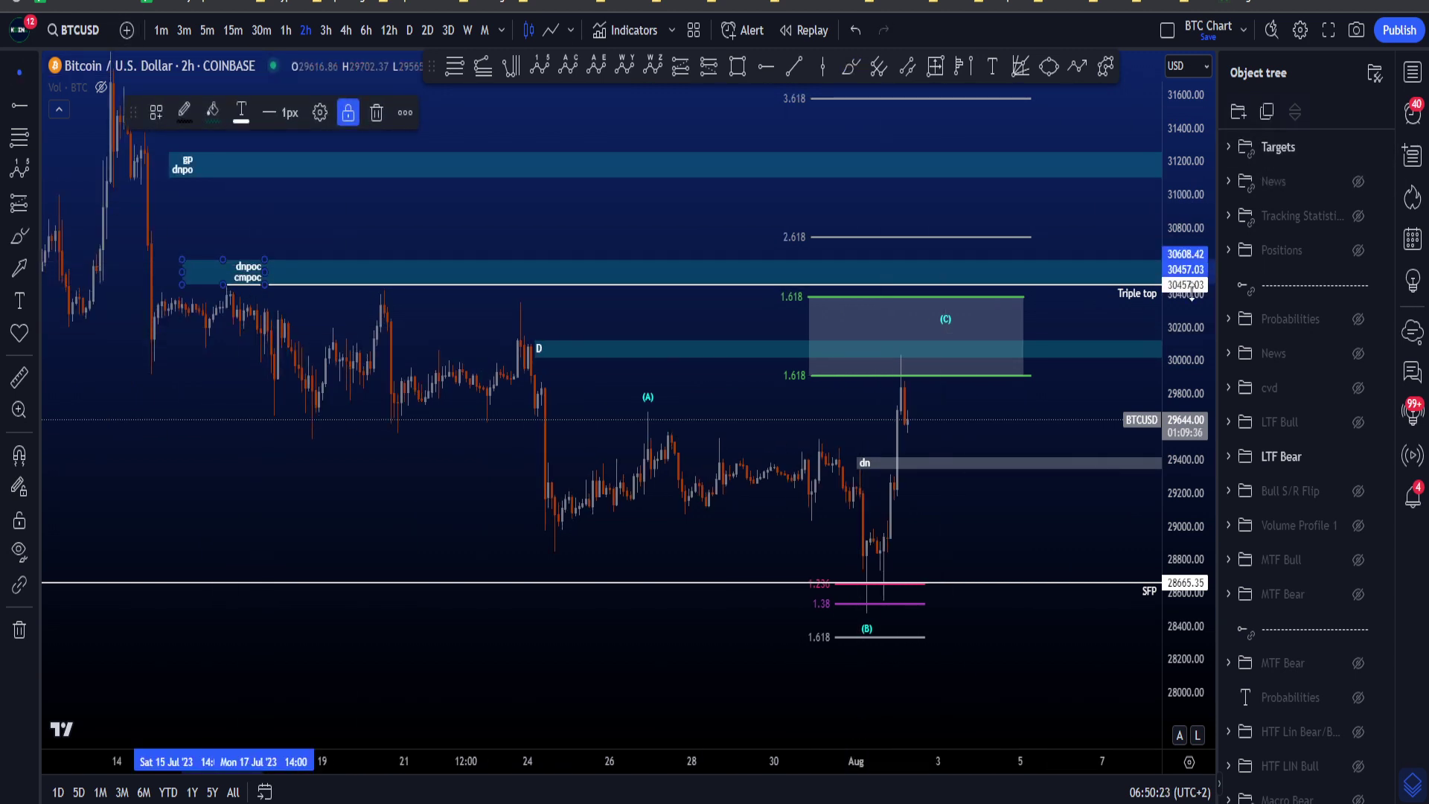
drag(1071, 220, 1075, 271)
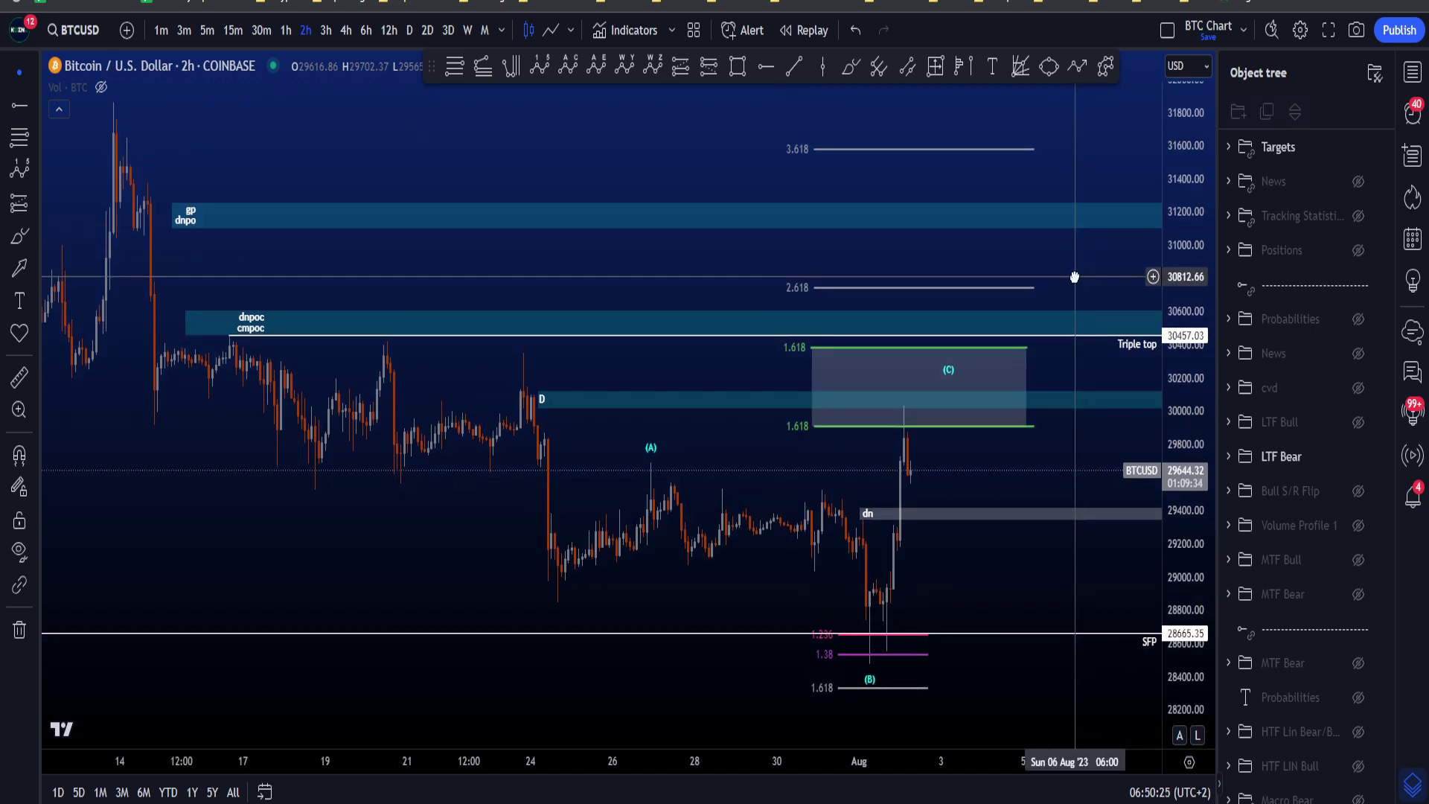
- Inspect the BP dnpo and dnpoc cmpoc target zones above the price, and hide the Targets drawings
click(934, 226)
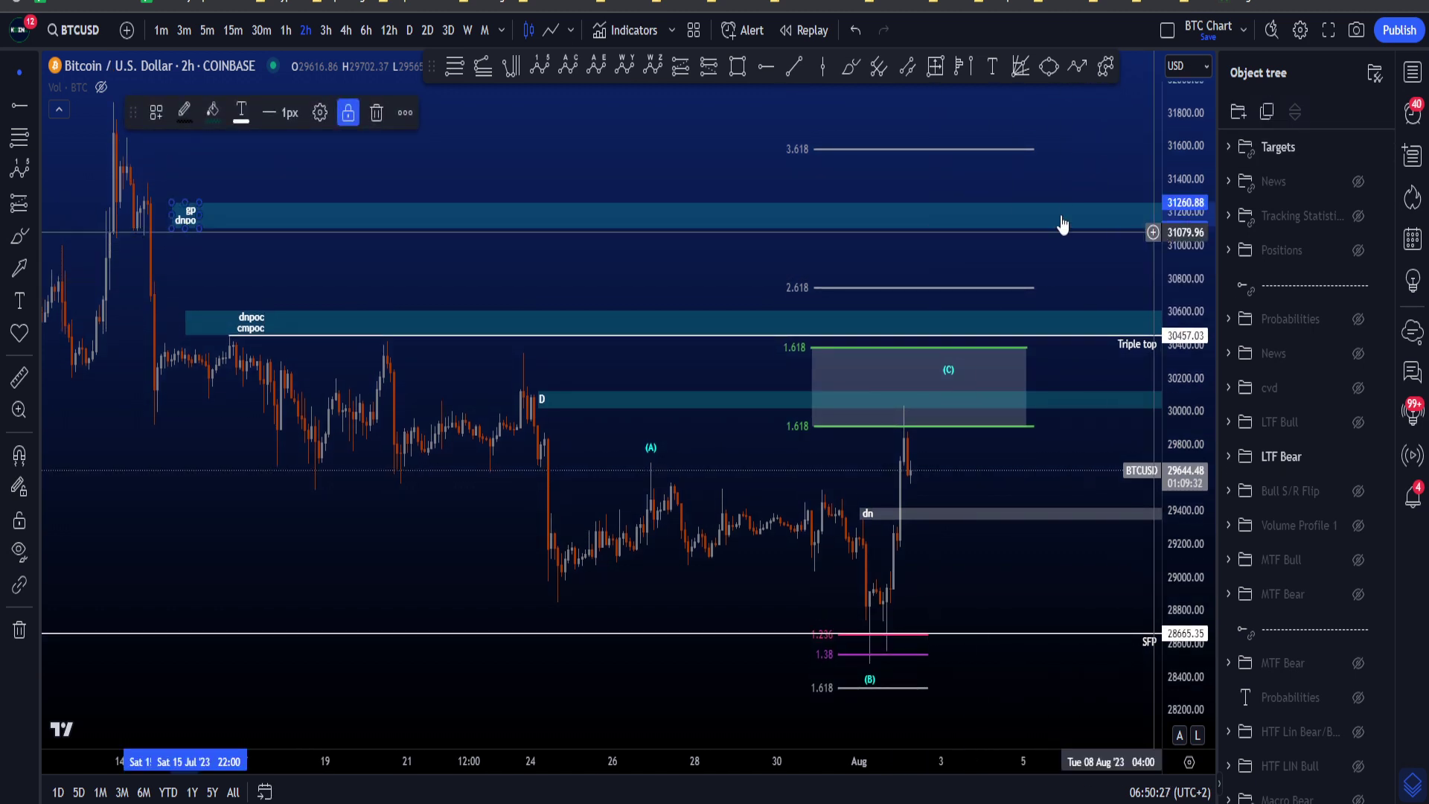
drag(1088, 271, 1063, 221)
drag(1173, 378, 1174, 319)
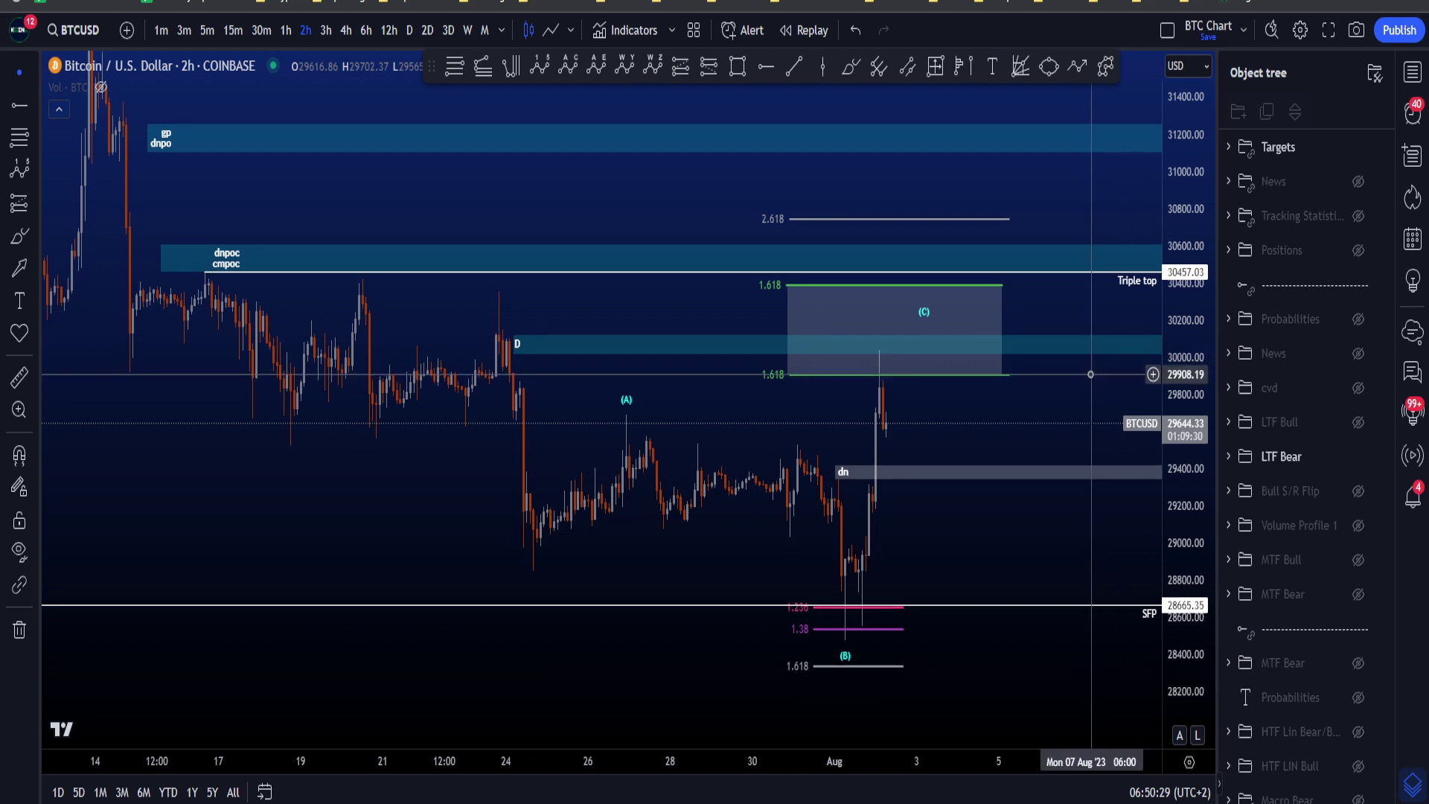
click(224, 256)
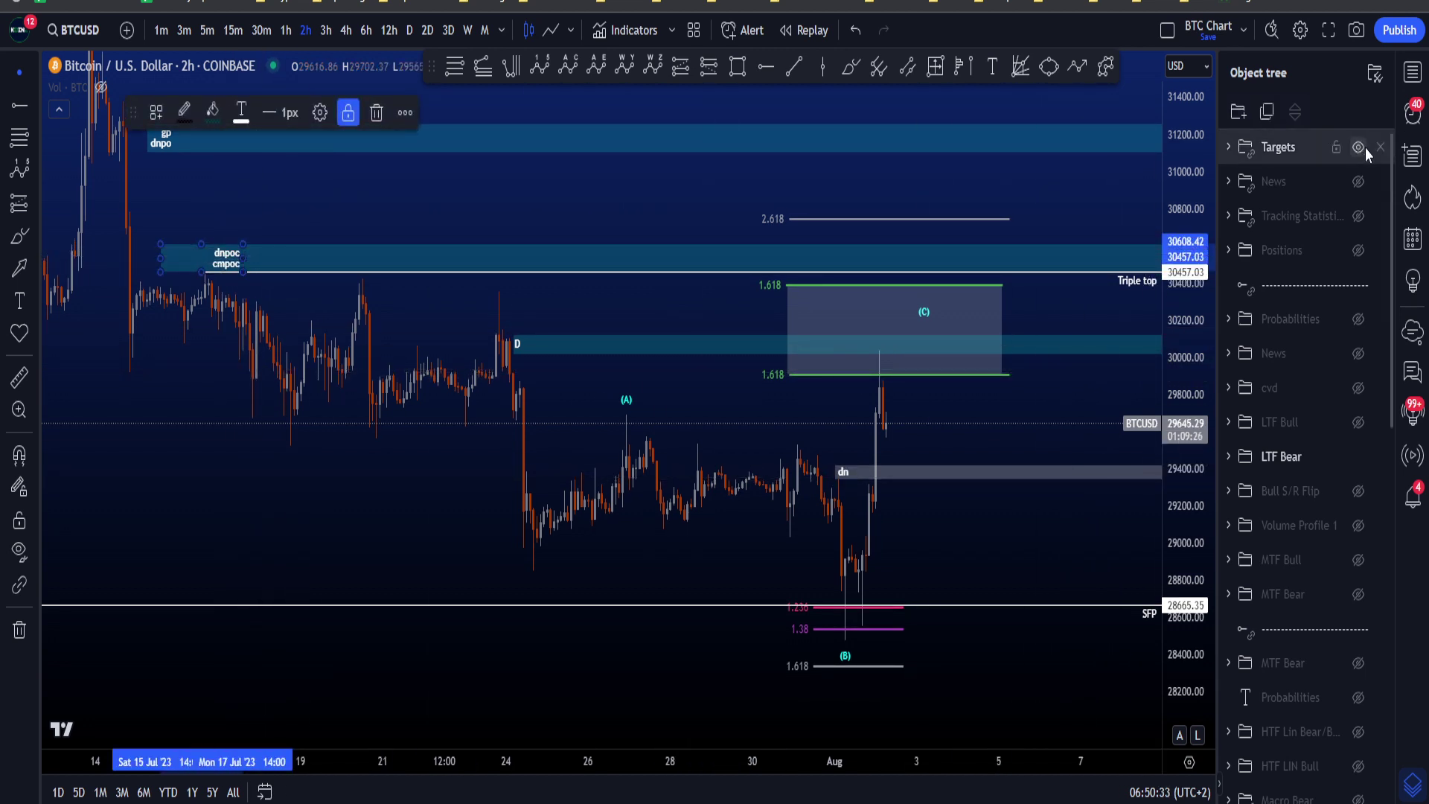
click(1360, 148)
scroll(972, 394, up, 3)
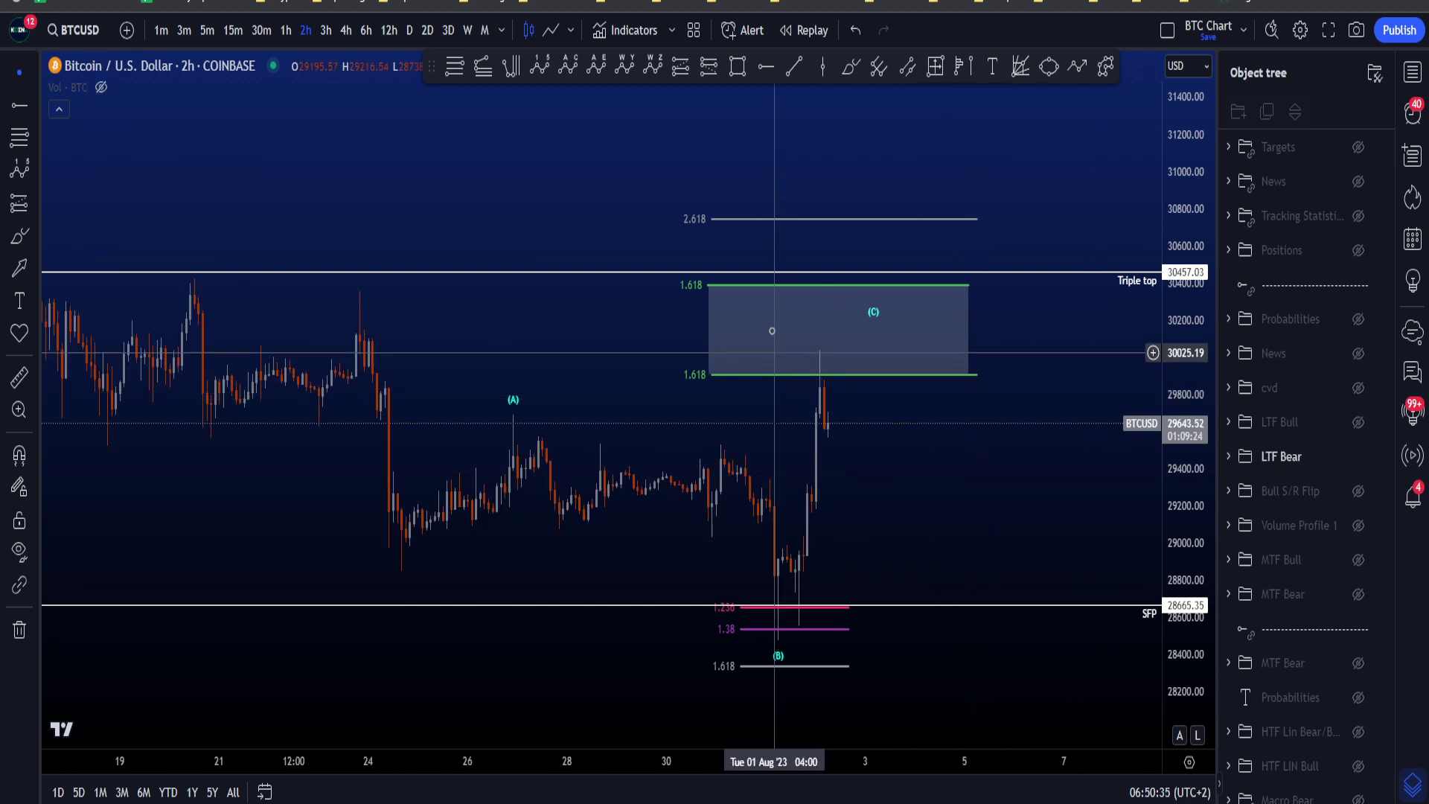
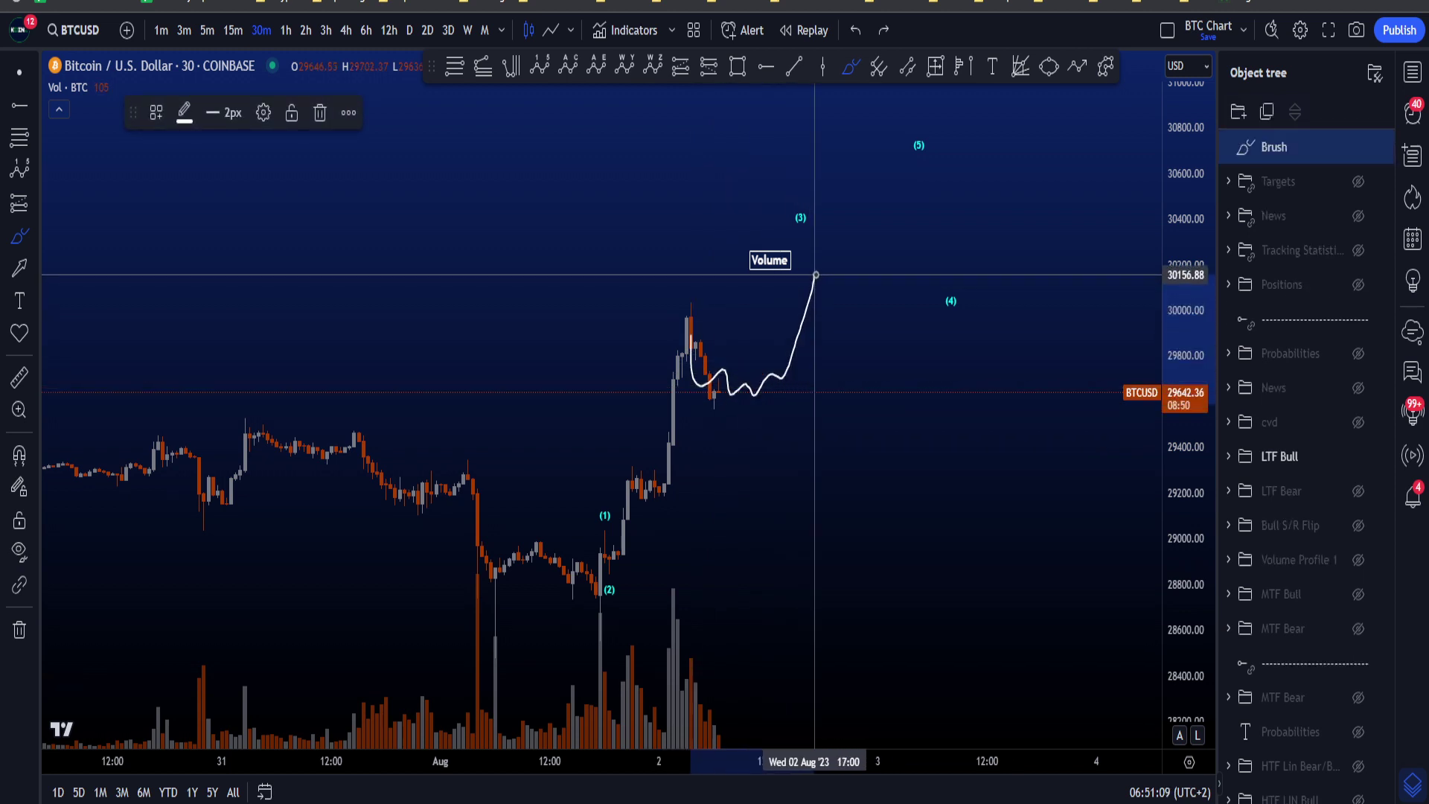
- Sketch a downward slope over the volume bars with the Brush, undoing it together with the projected price path
drag(679, 573, 846, 681)
key(ctrl+z)
key(ctrl+z)
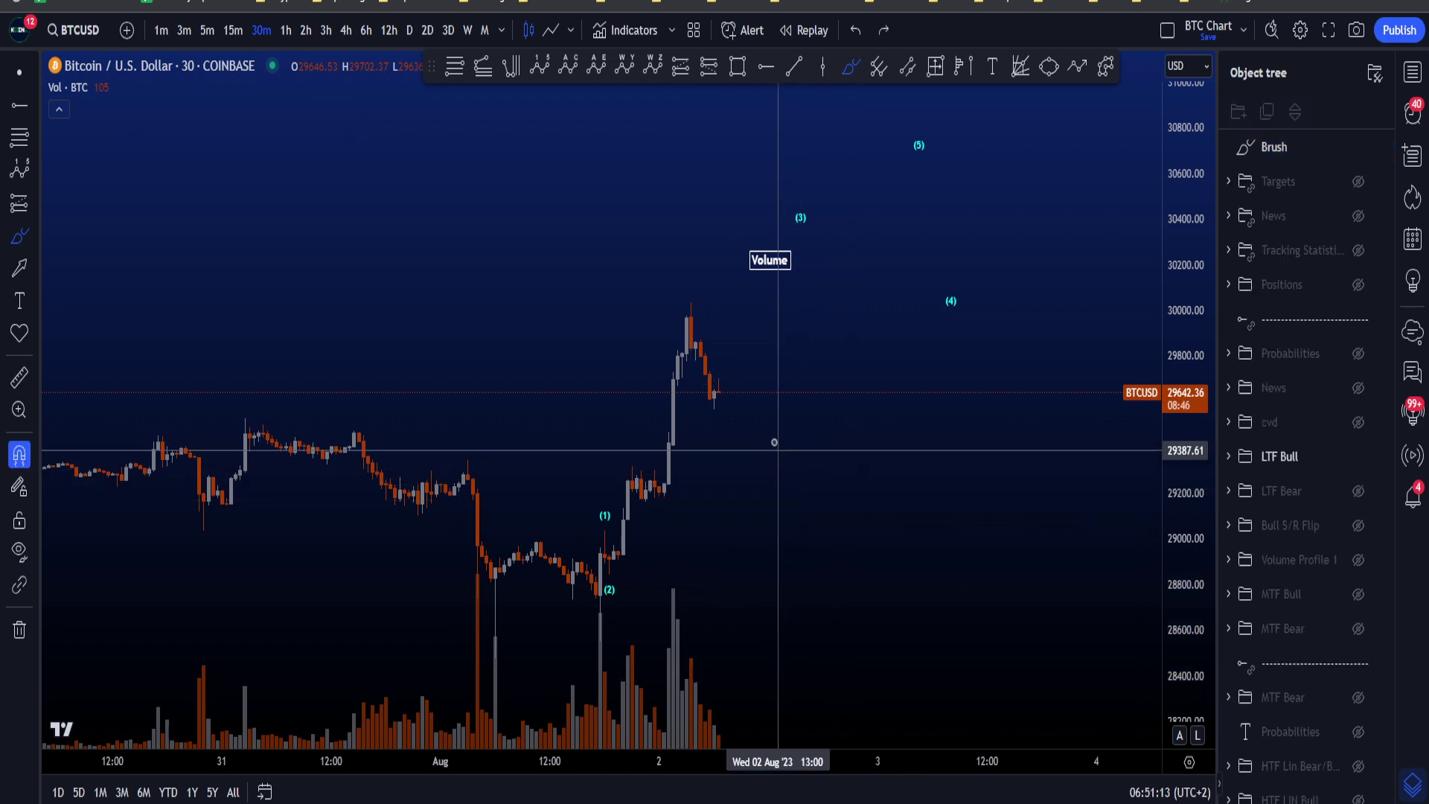
- Leave the Brush and switch the chart to the 15-minute timeframe
click(19, 72)
drag(725, 497, 689, 425)
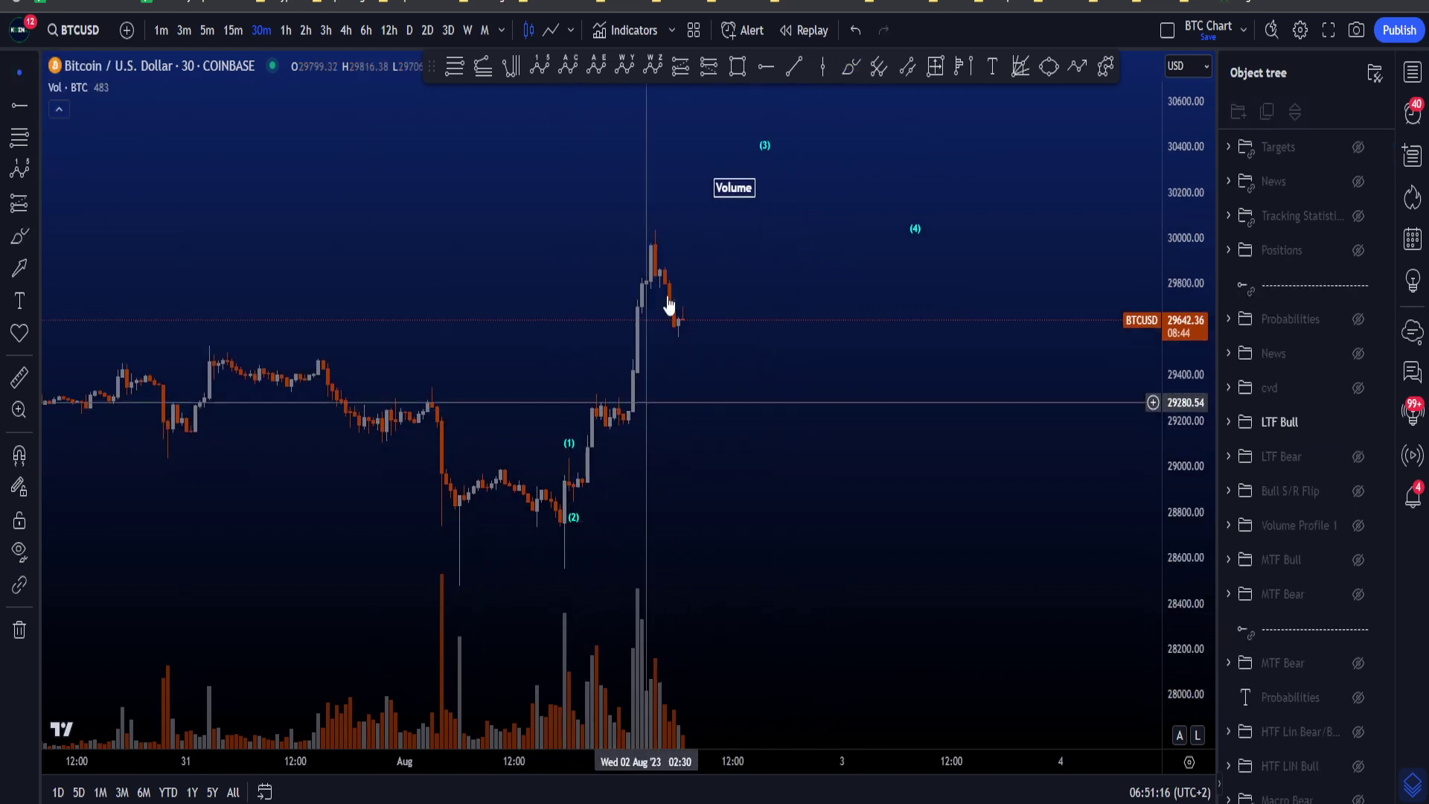
click(239, 30)
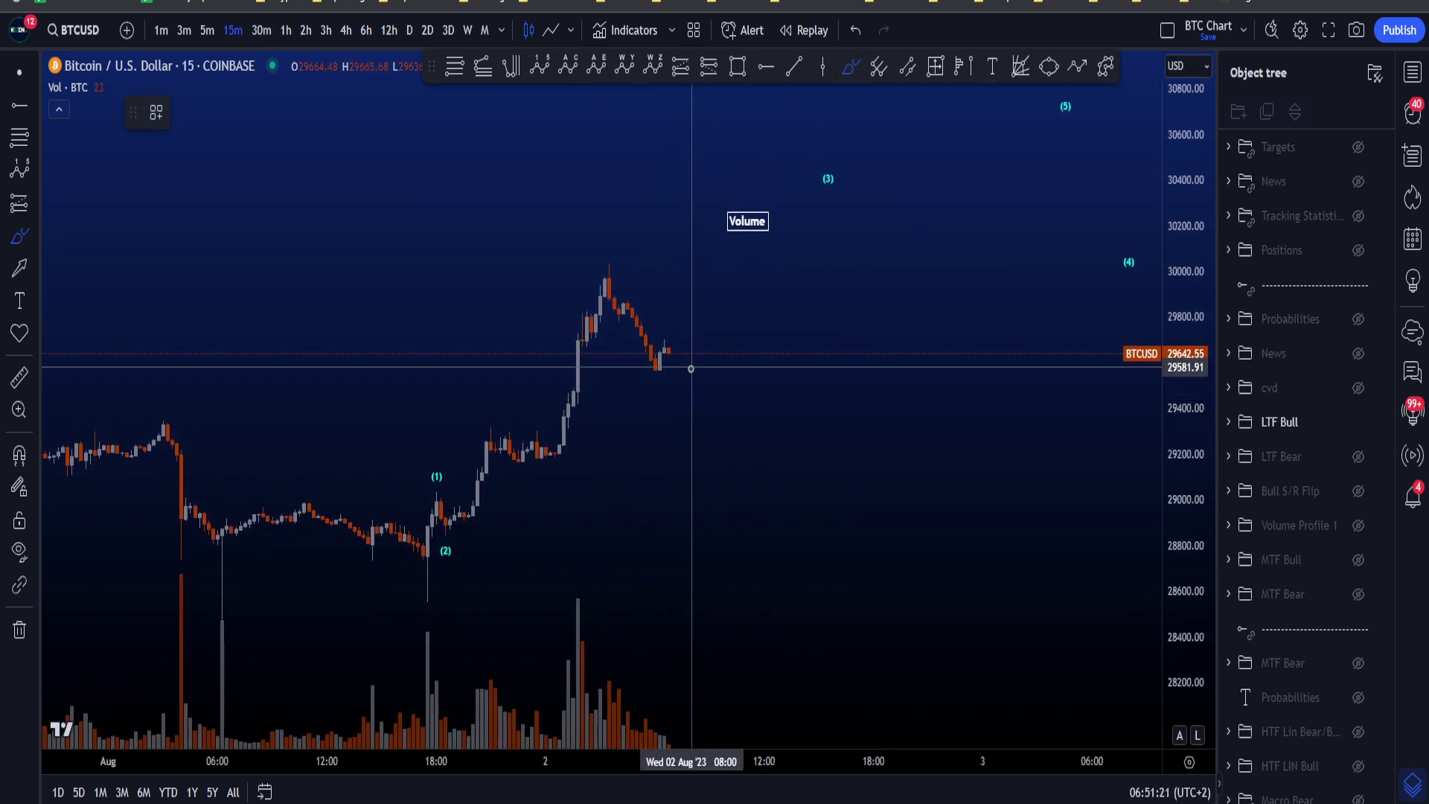
- Mark the area by the Volume and (3) labels and the latest rally with the Brush, undoing each stroke
mouse_move(766, 159)
mouse_down()
mouse_move(698, 153)
mouse_move(778, 158)
mouse_up()
key(ctrl+z)
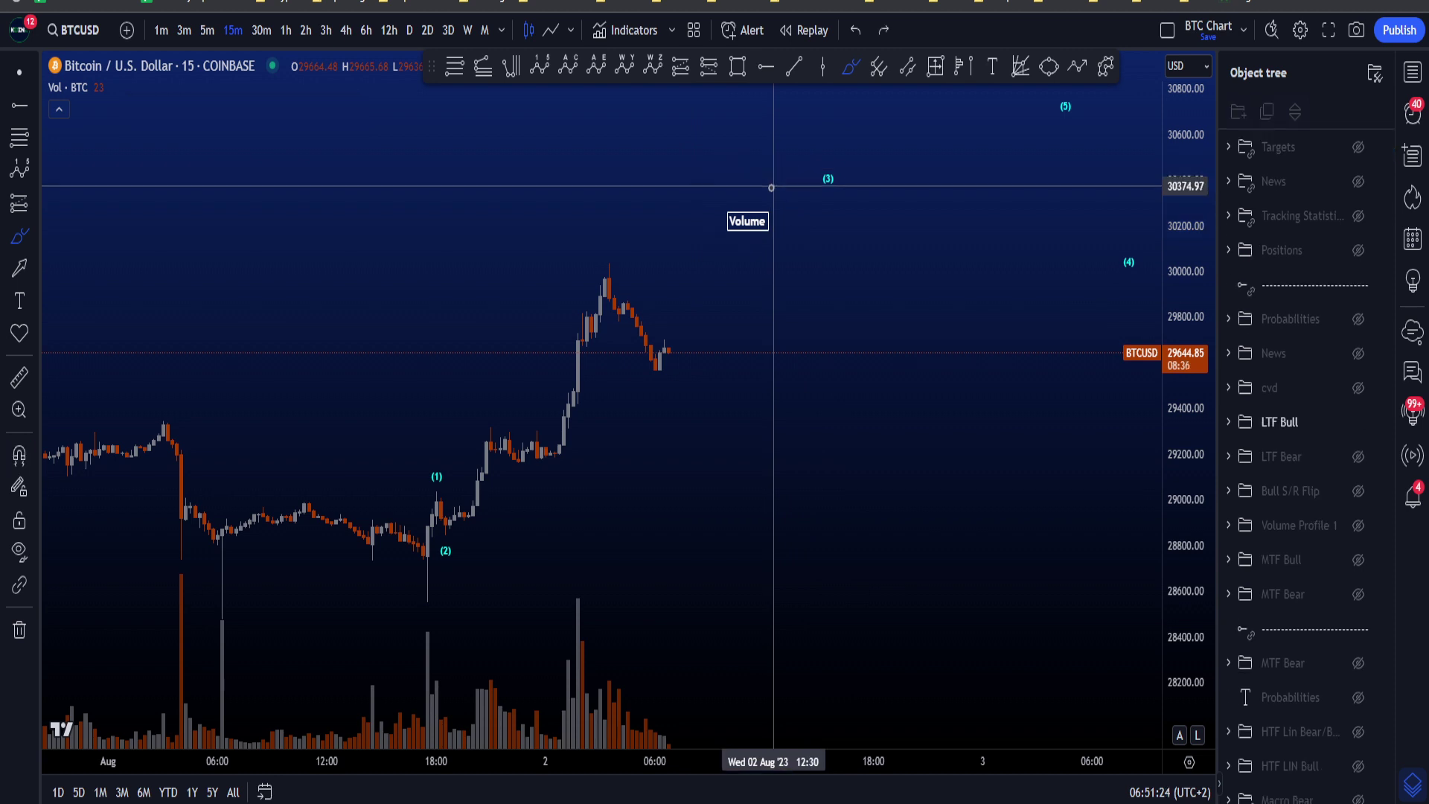
scroll(771, 188, down, 2)
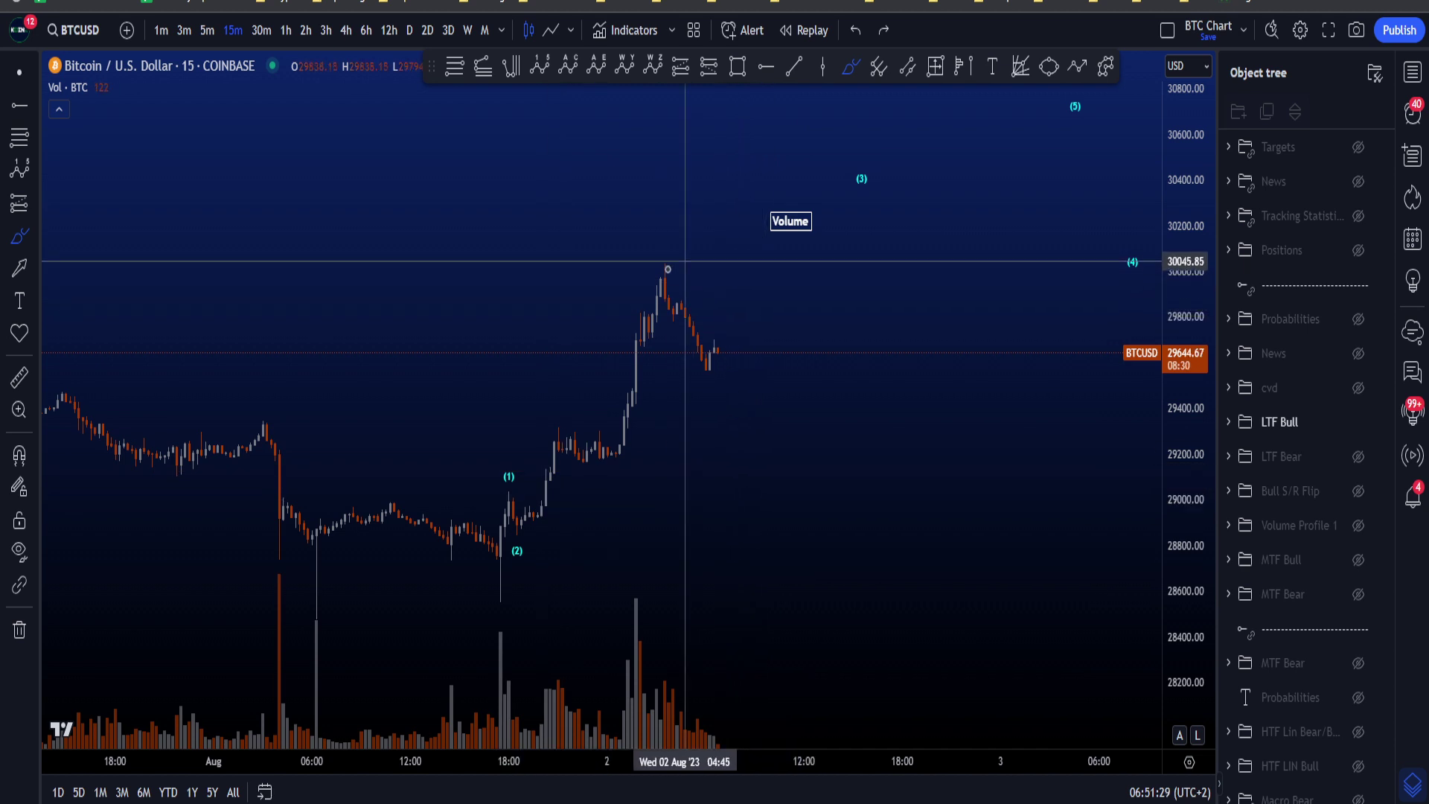
mouse_move(635, 432)
mouse_down()
mouse_move(609, 412)
mouse_move(682, 328)
mouse_up()
key(ctrl+z)
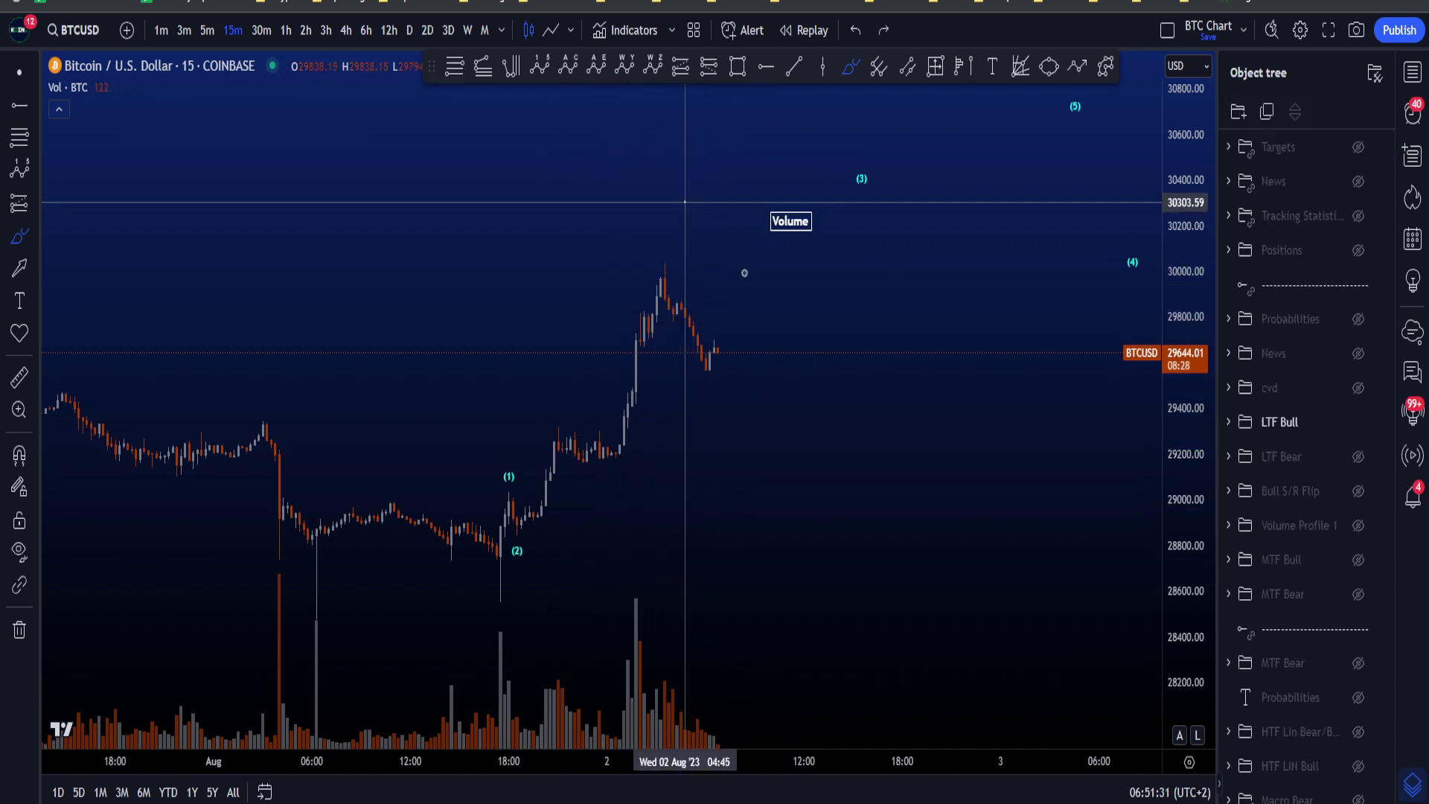
- Sketch a path beside the recent pullback and a rise toward the (3) label with the Brush, undoing the strokes
drag(692, 207, 785, 328)
key(ctrl+z)
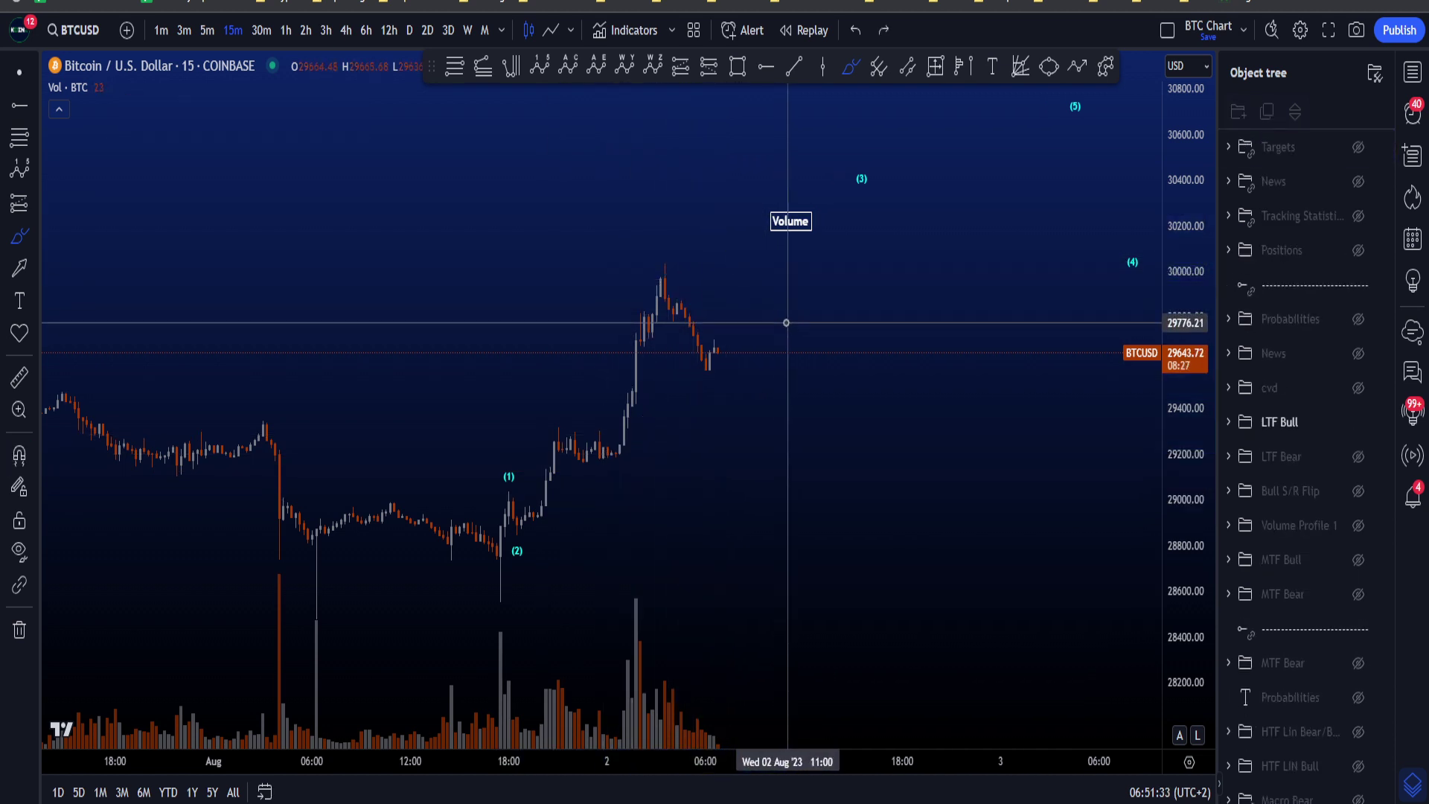
mouse_move(700, 384)
mouse_down()
mouse_move(746, 325)
mouse_move(807, 176)
mouse_move(828, 234)
mouse_up()
key(ctrl+z)
key(ctrl+z)
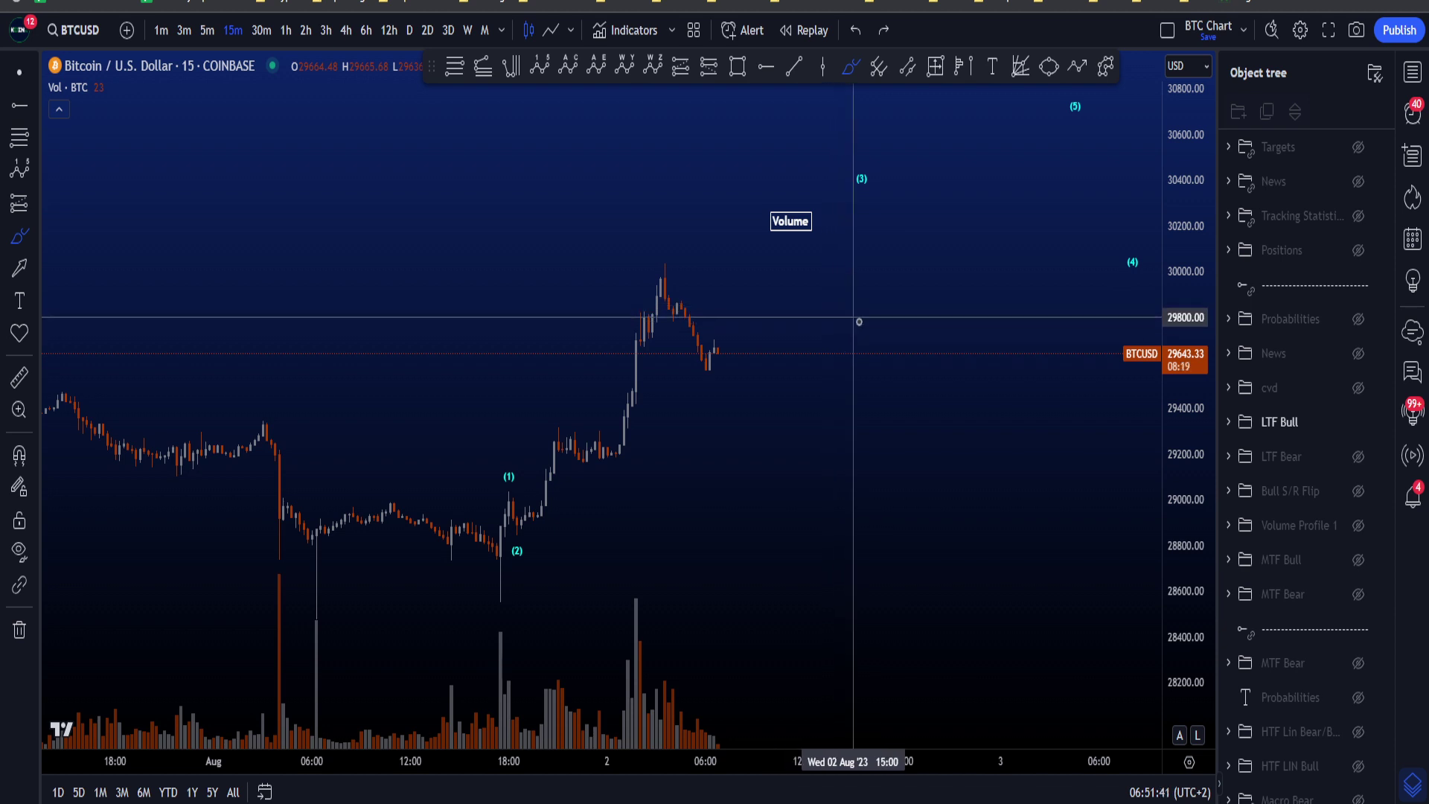
- Mark the recent price high with the Brush, undo the stroke and leave the tool
mouse_move(645, 272)
mouse_down()
mouse_move(692, 265)
mouse_move(665, 263)
mouse_up()
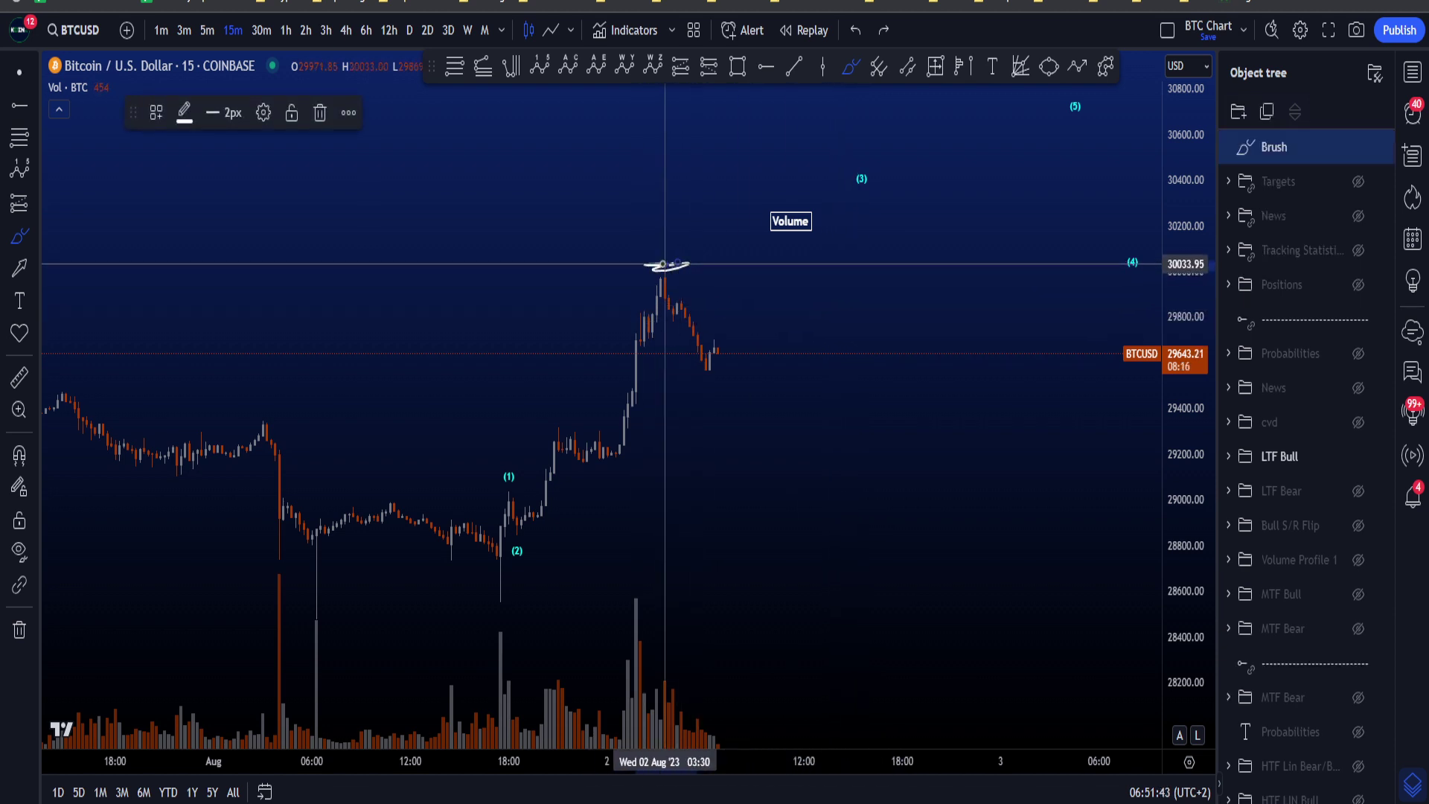
key(ctrl+z)
key(Escape)
- Sketch a rise past the Volume label toward (3) and its continuation toward (5) with the Brush, undoing the strokes
mouse_move(712, 496)
mouse_down()
mouse_move(677, 406)
mouse_move(616, 535)
mouse_up()
mouse_move(795, 254)
mouse_down()
mouse_move(765, 237)
mouse_move(744, 249)
mouse_up()
click(851, 69)
drag(668, 370, 713, 250)
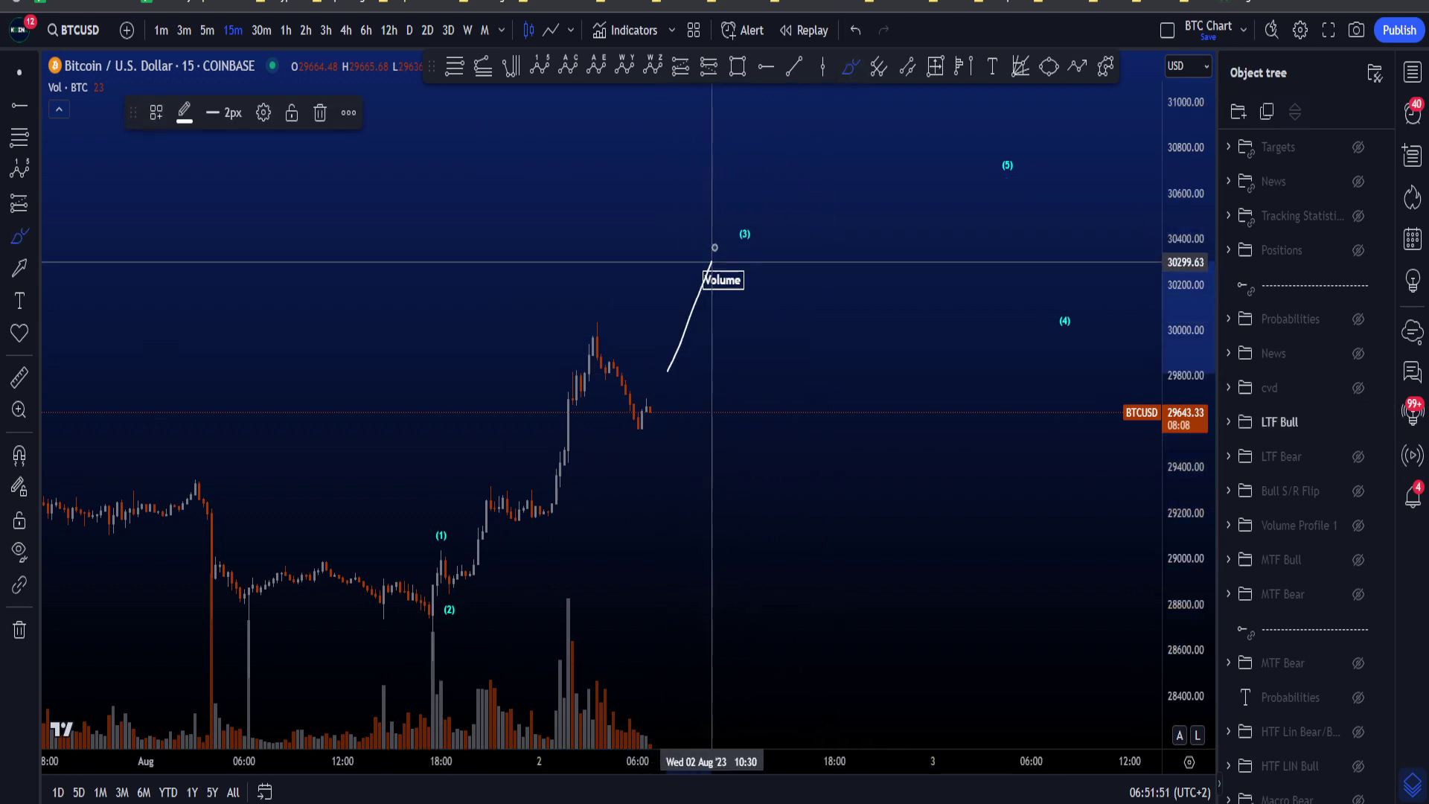
key(ctrl+z)
mouse_move(748, 204)
mouse_down()
mouse_move(720, 249)
mouse_move(752, 206)
mouse_move(807, 336)
mouse_move(876, 160)
mouse_up()
key(ctrl+z)
key(ctrl+z)
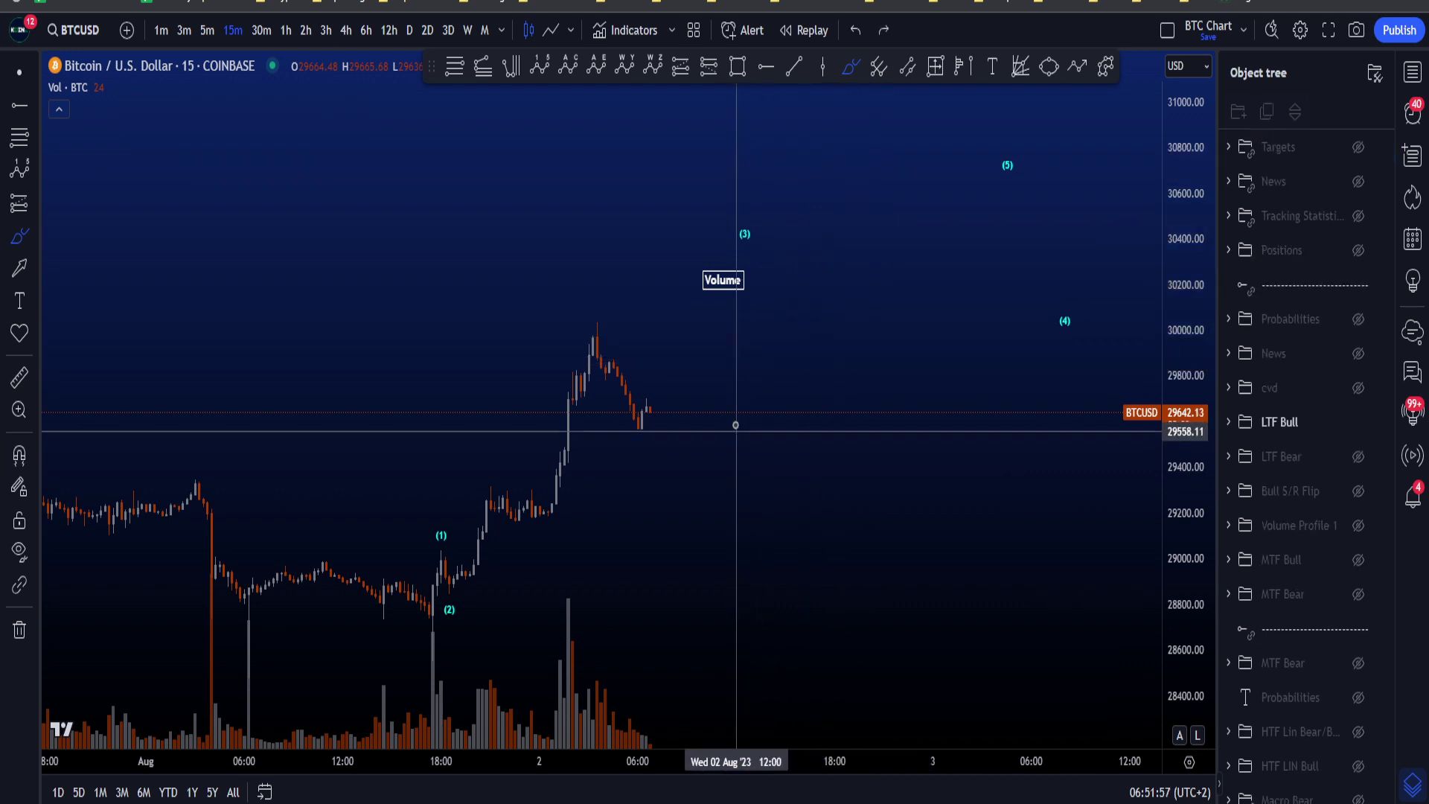
- Circle the (3) label and the wider area around the Volume label with the Brush, undoing both circles
drag(1176, 340, 1176, 381)
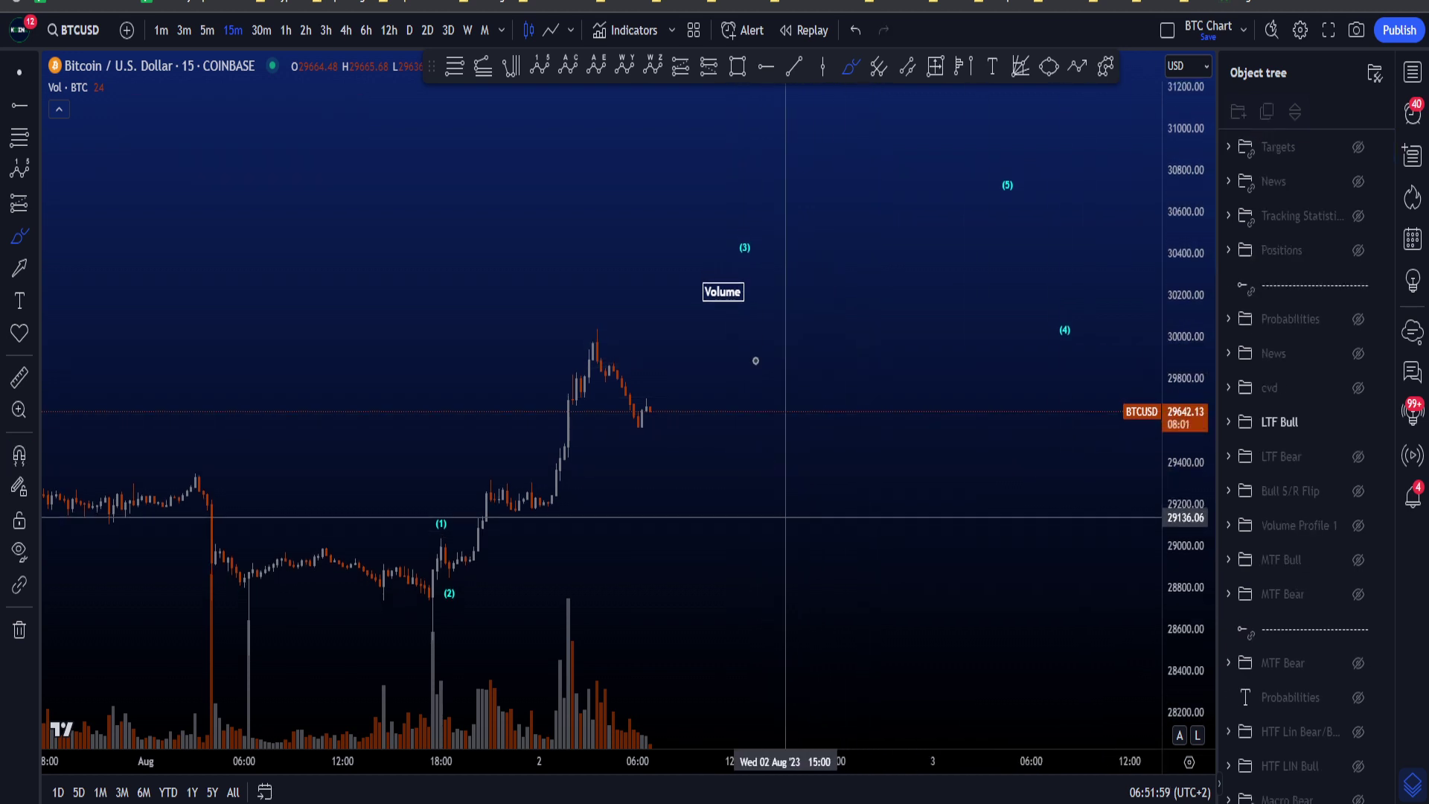
mouse_move(760, 227)
mouse_down()
mouse_move(707, 238)
mouse_move(778, 253)
mouse_move(707, 217)
mouse_move(775, 255)
mouse_move(716, 237)
mouse_up()
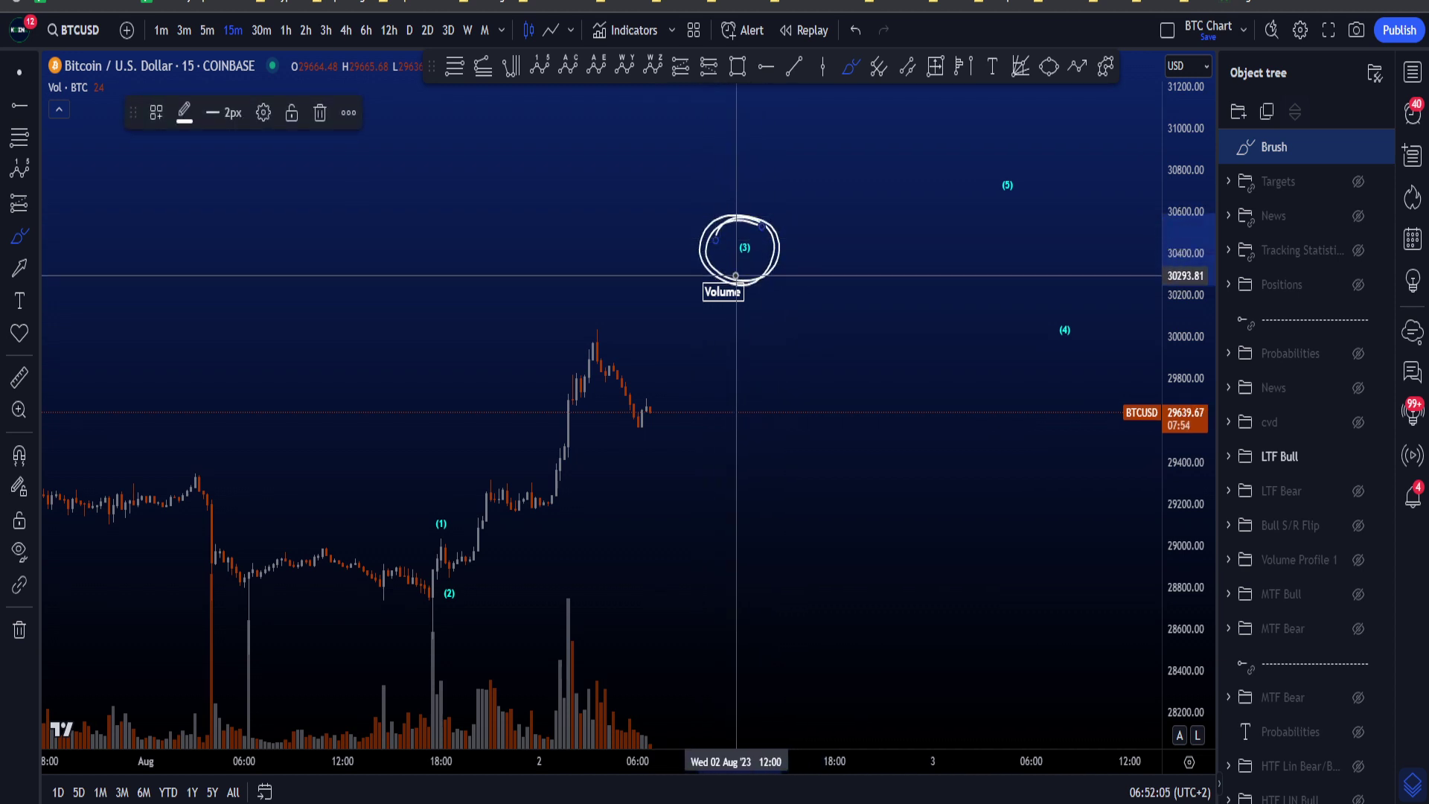
key(ctrl+z)
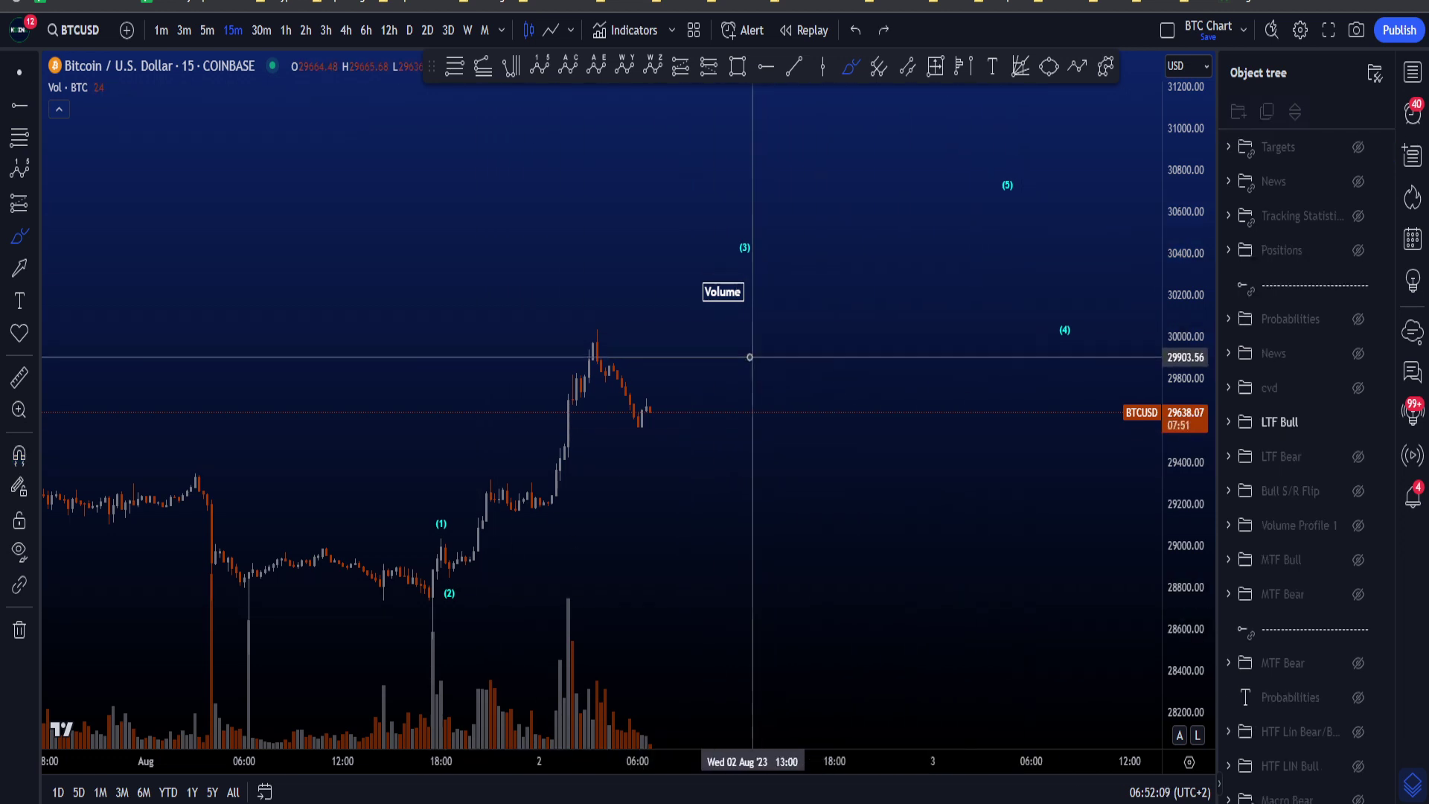
mouse_move(706, 318)
mouse_down()
mouse_move(797, 209)
mouse_move(629, 238)
mouse_up()
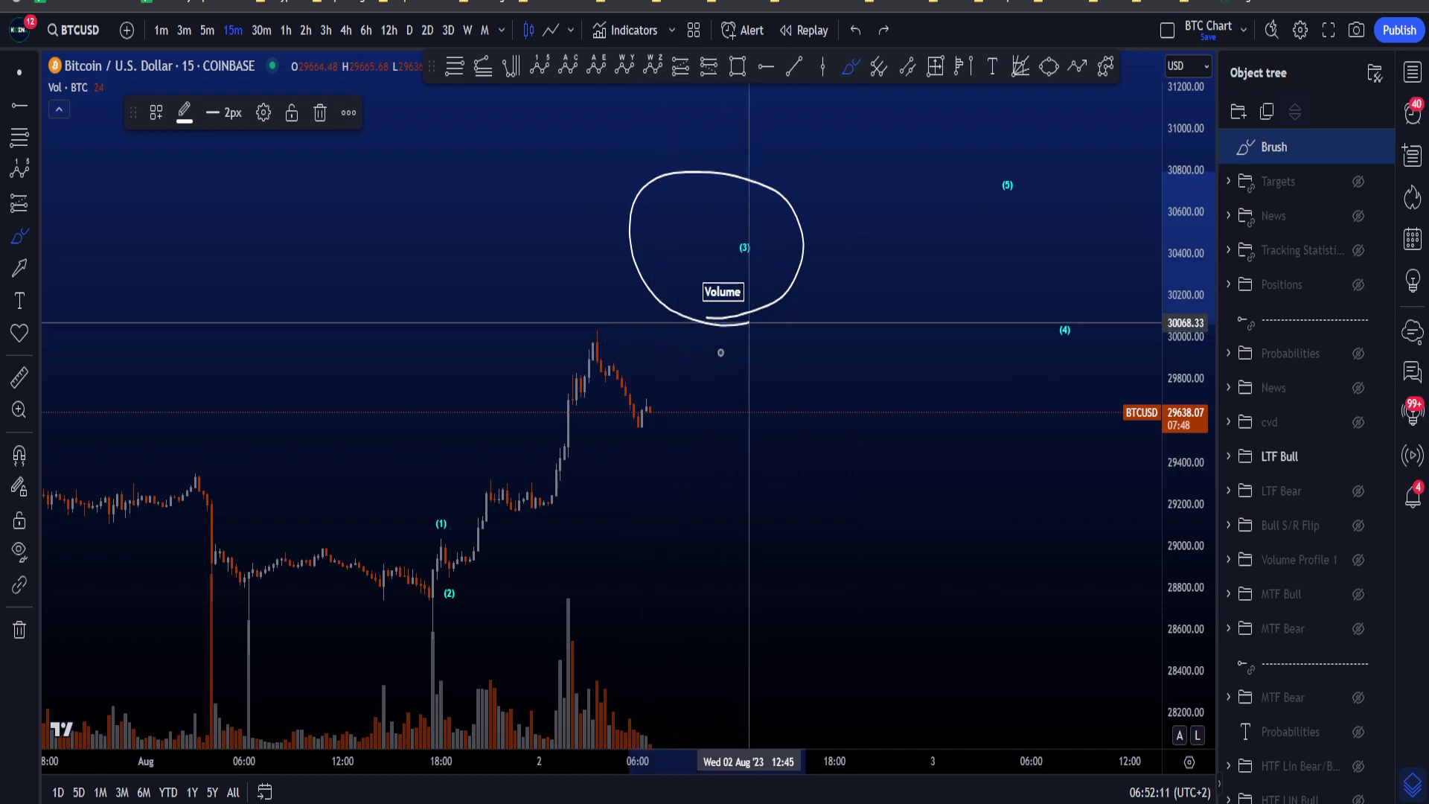
key(ctrl+z)
- Circle the latest rally and trace the rise from wave (2) to the recent high with the Brush, undoing each stroke
mouse_move(568, 519)
mouse_down()
mouse_move(616, 301)
mouse_move(606, 445)
mouse_up()
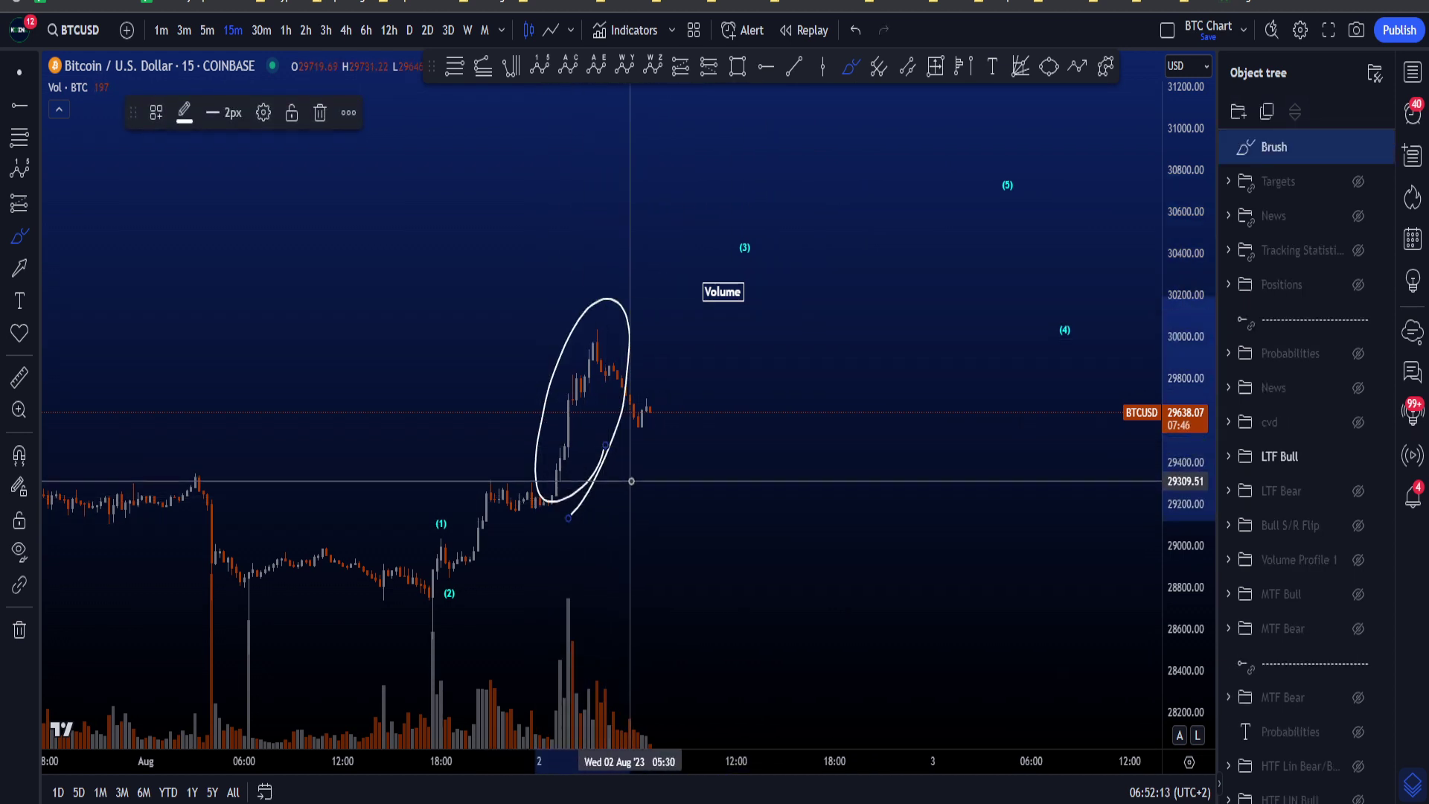
key(ctrl+z)
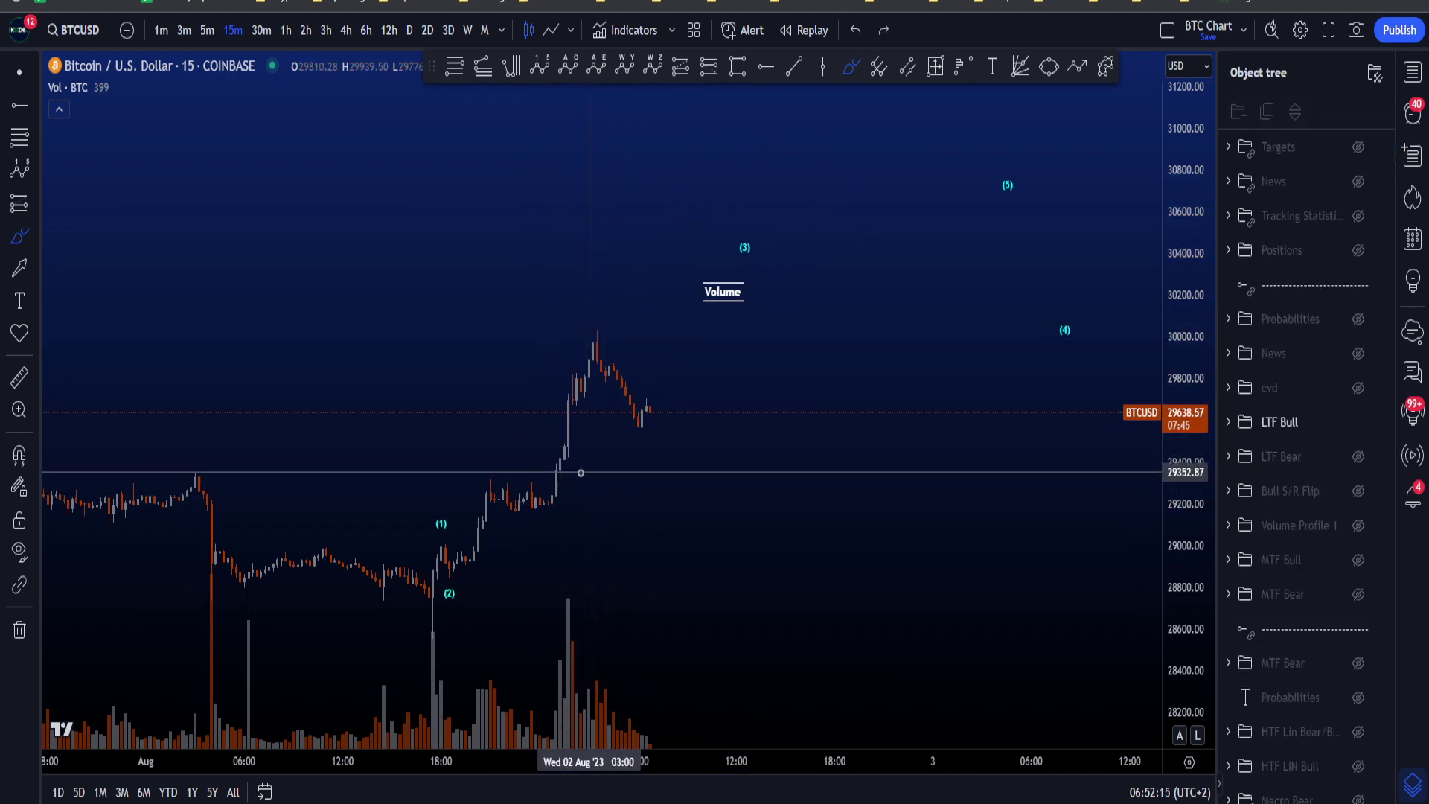
mouse_move(432, 601)
mouse_down()
mouse_move(456, 557)
mouse_move(526, 500)
mouse_move(593, 359)
mouse_up()
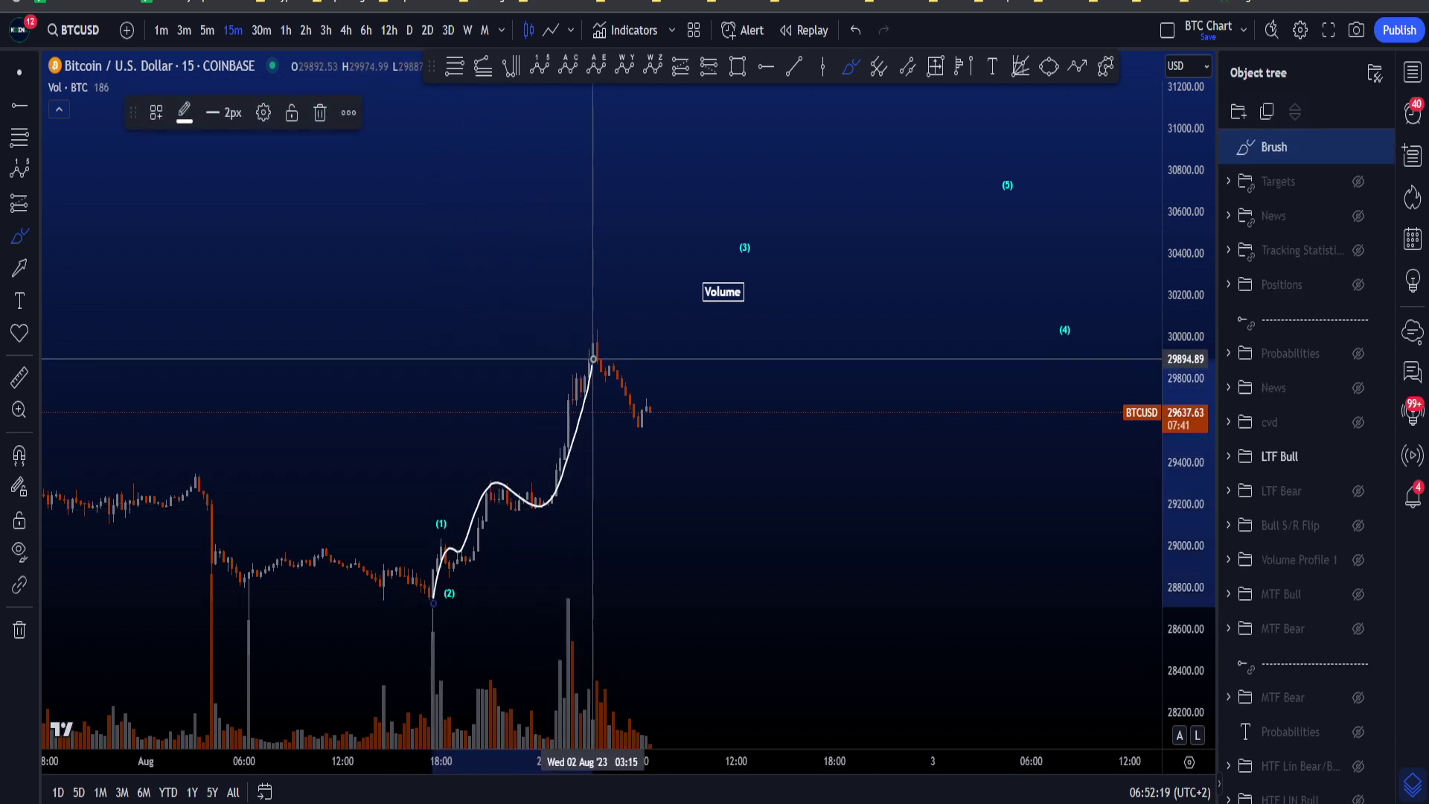
key(ctrl+z)
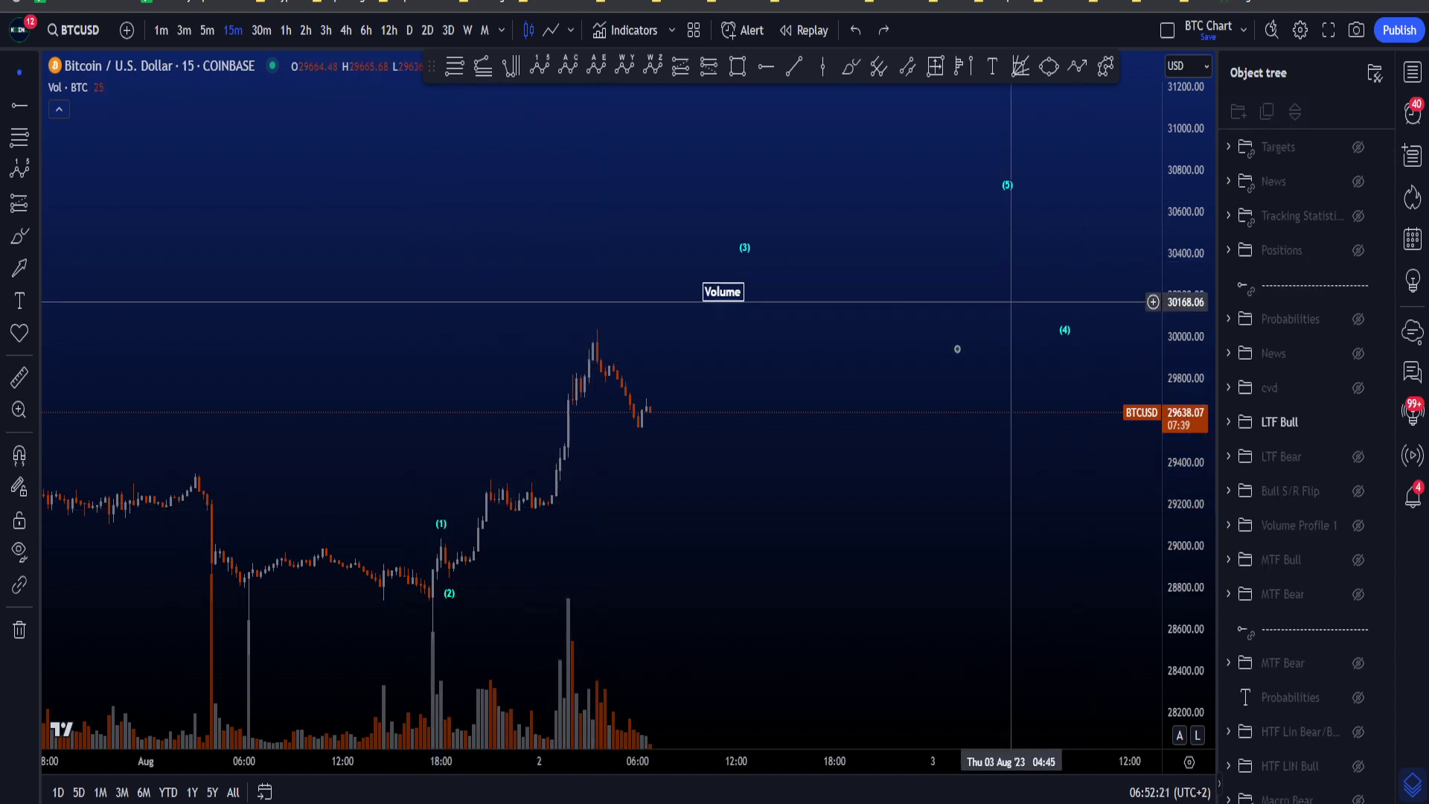
- Show the Targets drawings and switch the chart to the 30-minute timeframe
scroll(1036, 287, down, 3)
click(1358, 147)
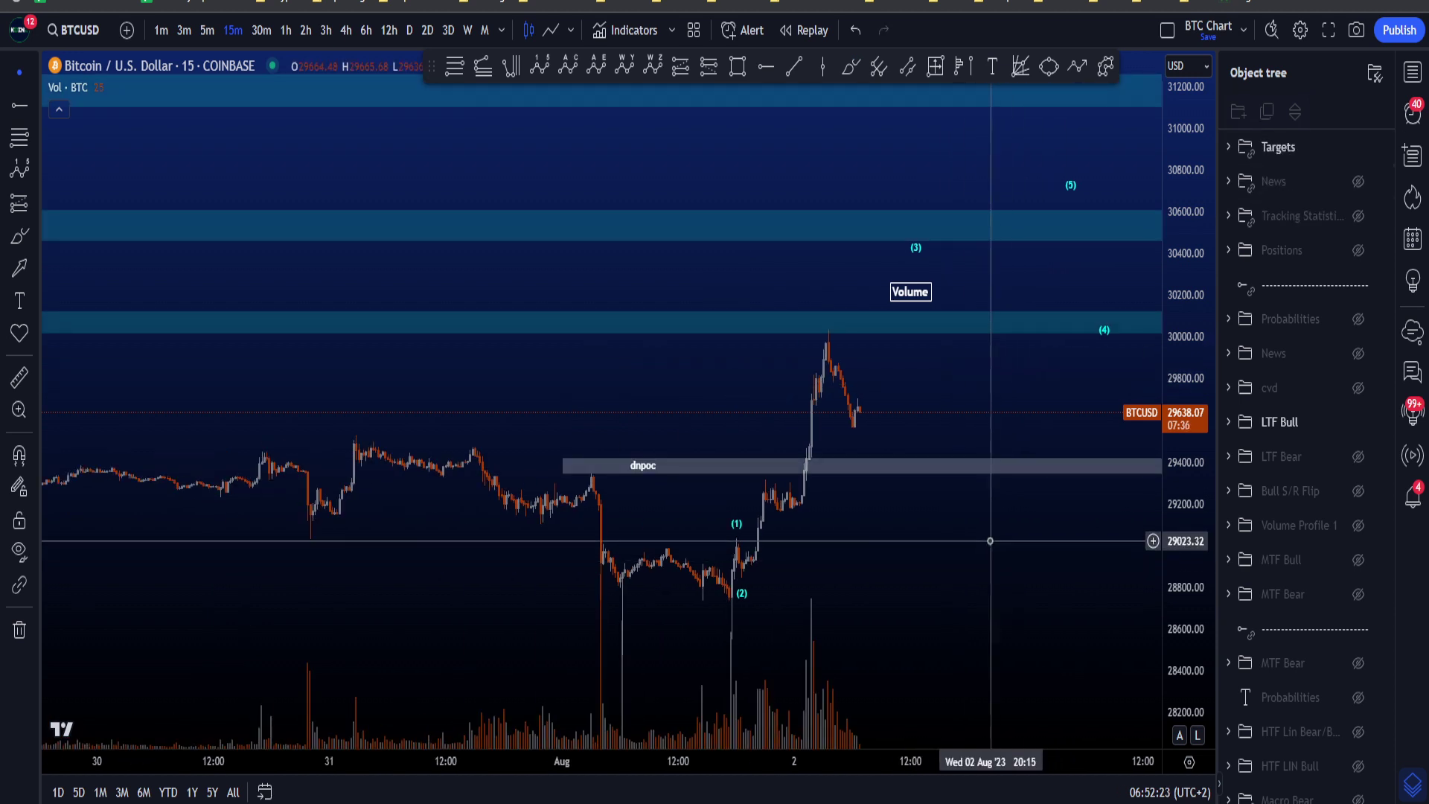
scroll(965, 424, down, 2)
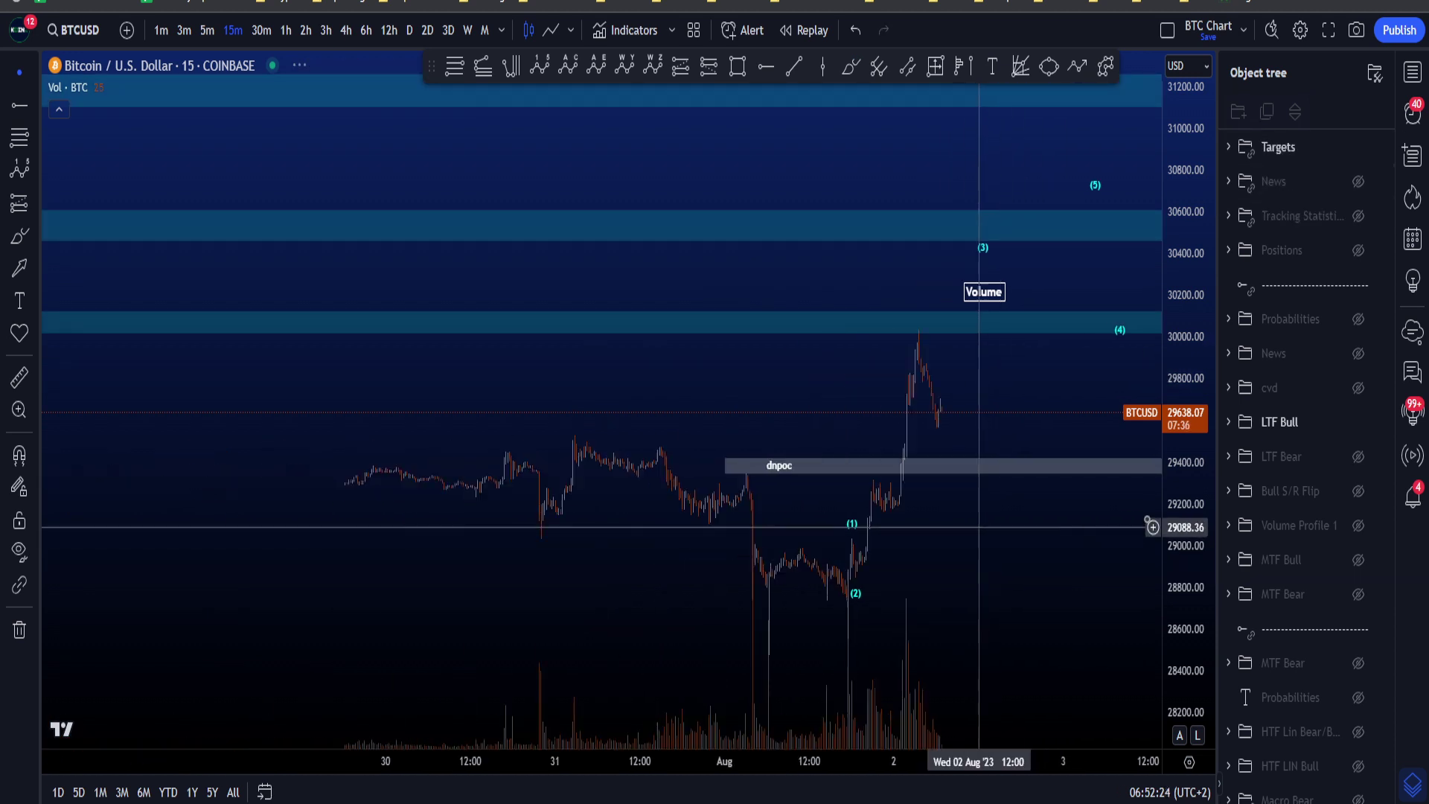
click(260, 30)
scroll(817, 404, up, 3)
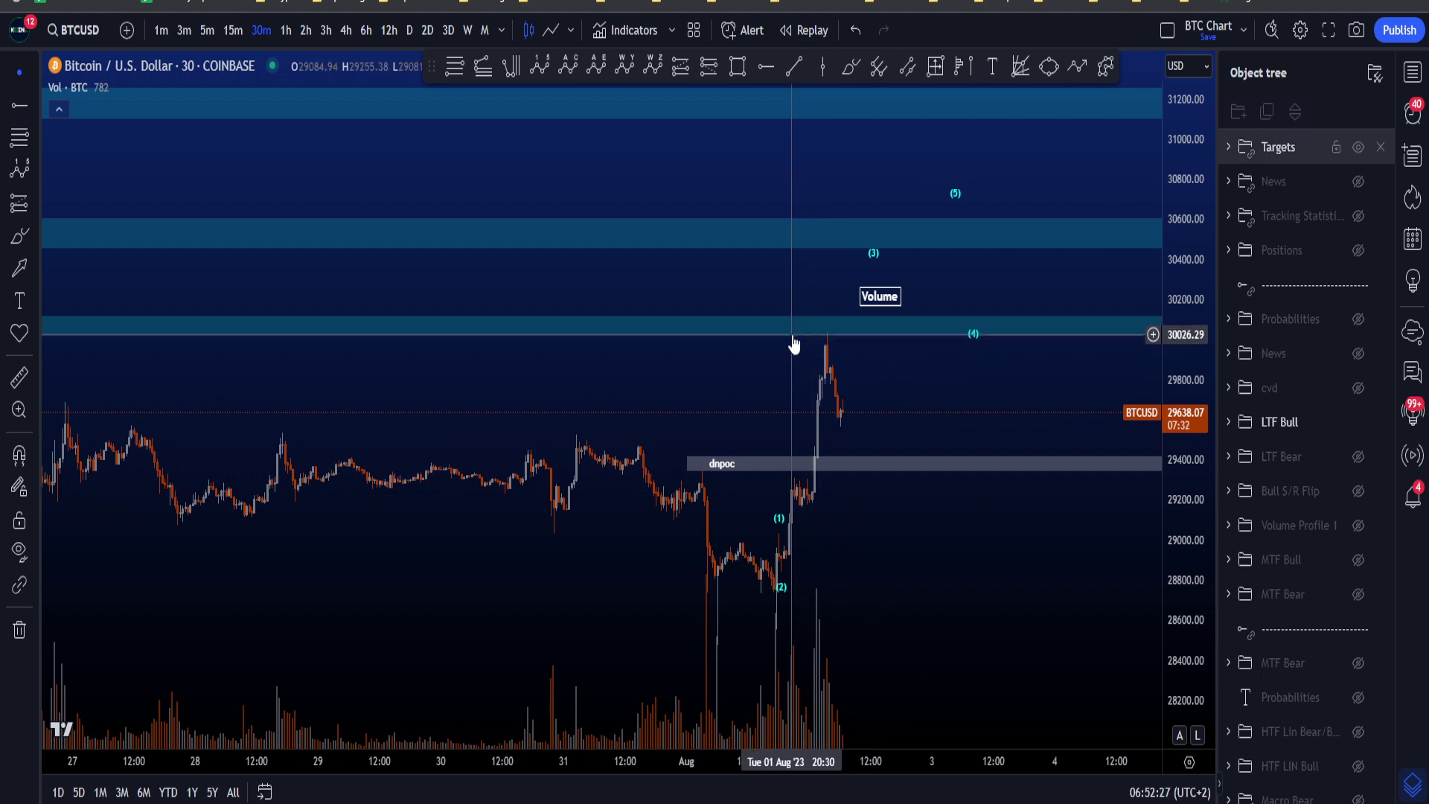
- Select the target zone at the recent high and circle the dnpoc zone below the price with the Brush, undoing the circle
click(793, 334)
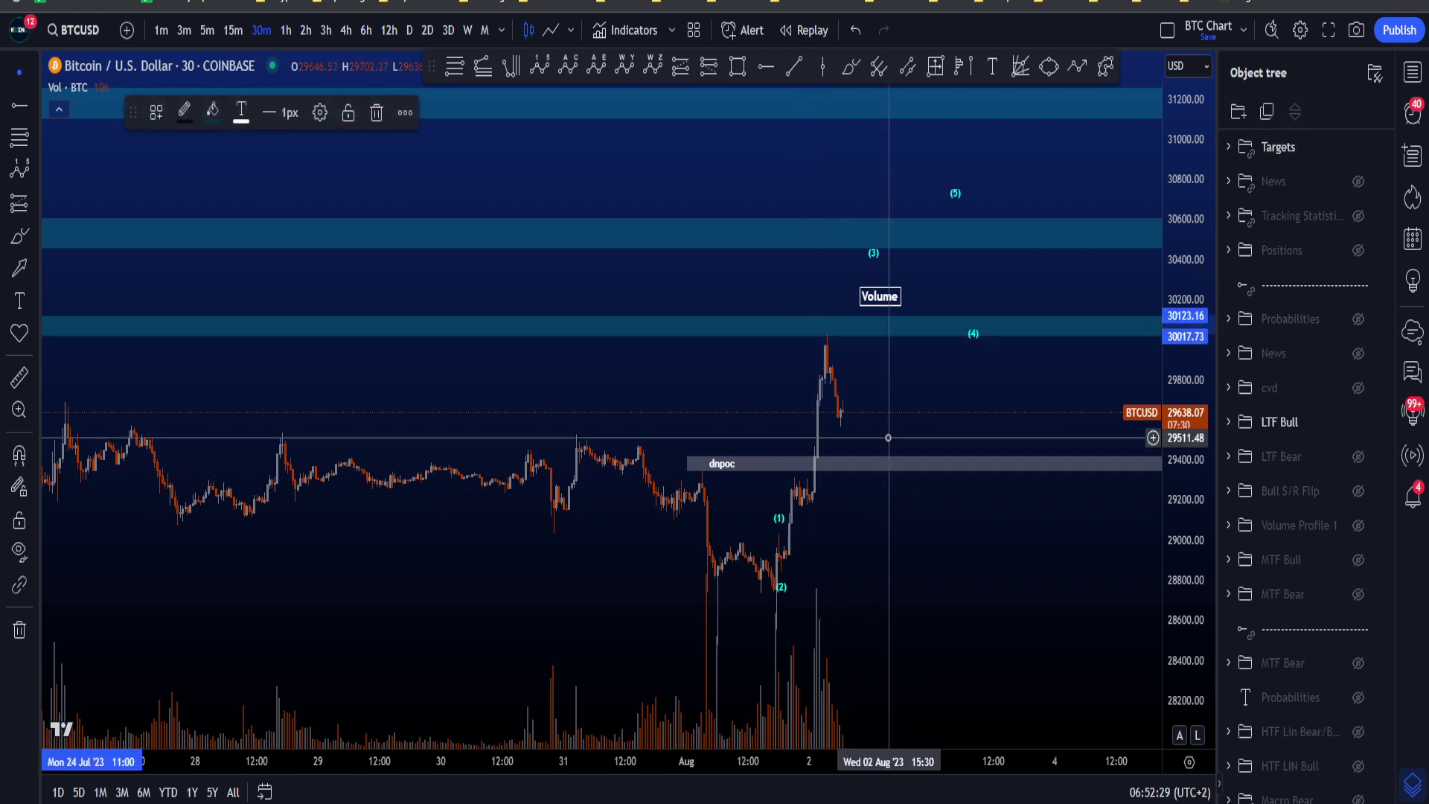
mouse_move(871, 376)
mouse_down()
mouse_move(890, 410)
mouse_move(875, 386)
mouse_up()
scroll(874, 376, up, 3)
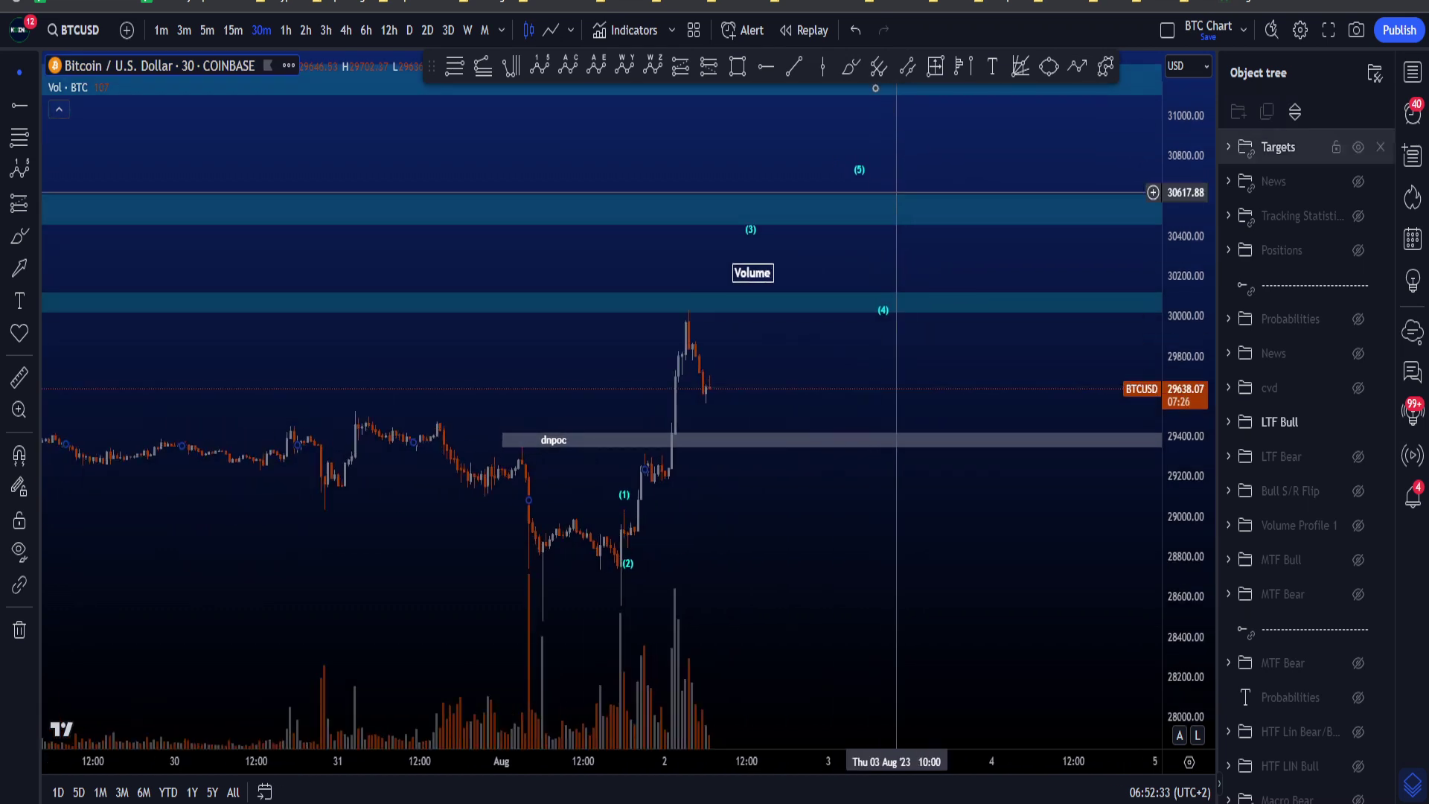
click(849, 67)
drag(726, 428, 696, 448)
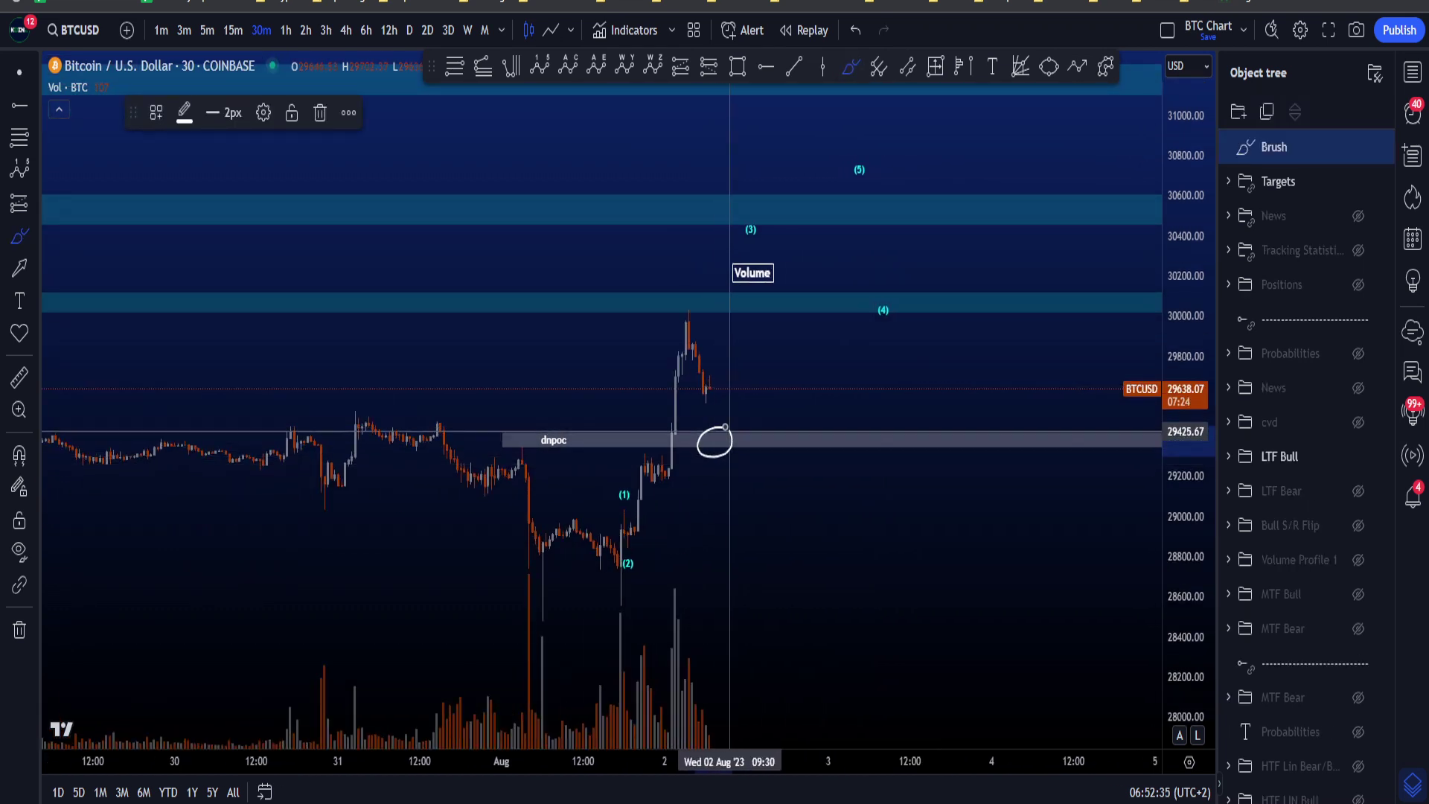
key(ctrl+z)
key(Escape)
- Examine the dnpoc Daily zone below the current price in a closer view, with the zone selected
drag(952, 577, 974, 537)
drag(1184, 573, 1183, 402)
scroll(784, 466, up, 3)
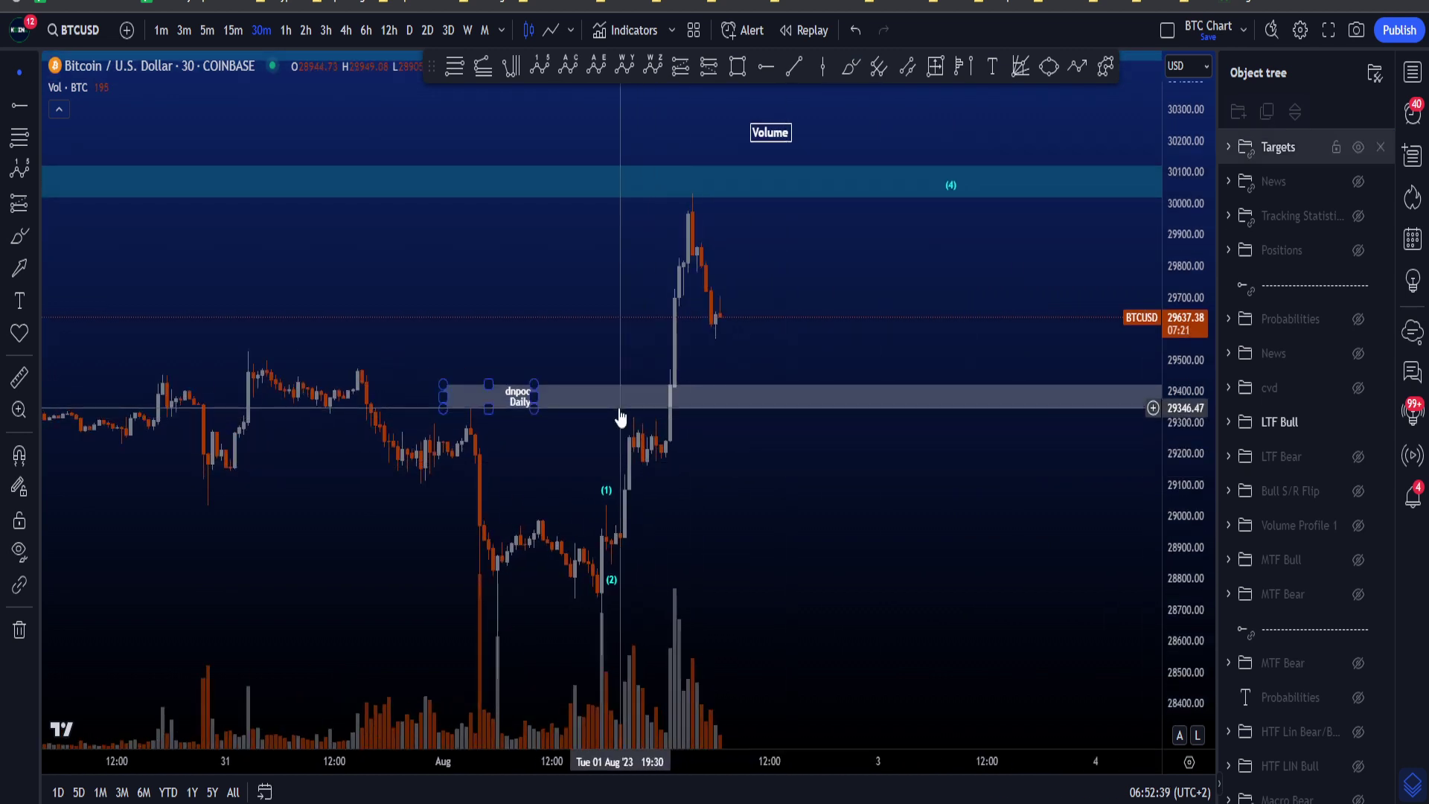
click(651, 401)
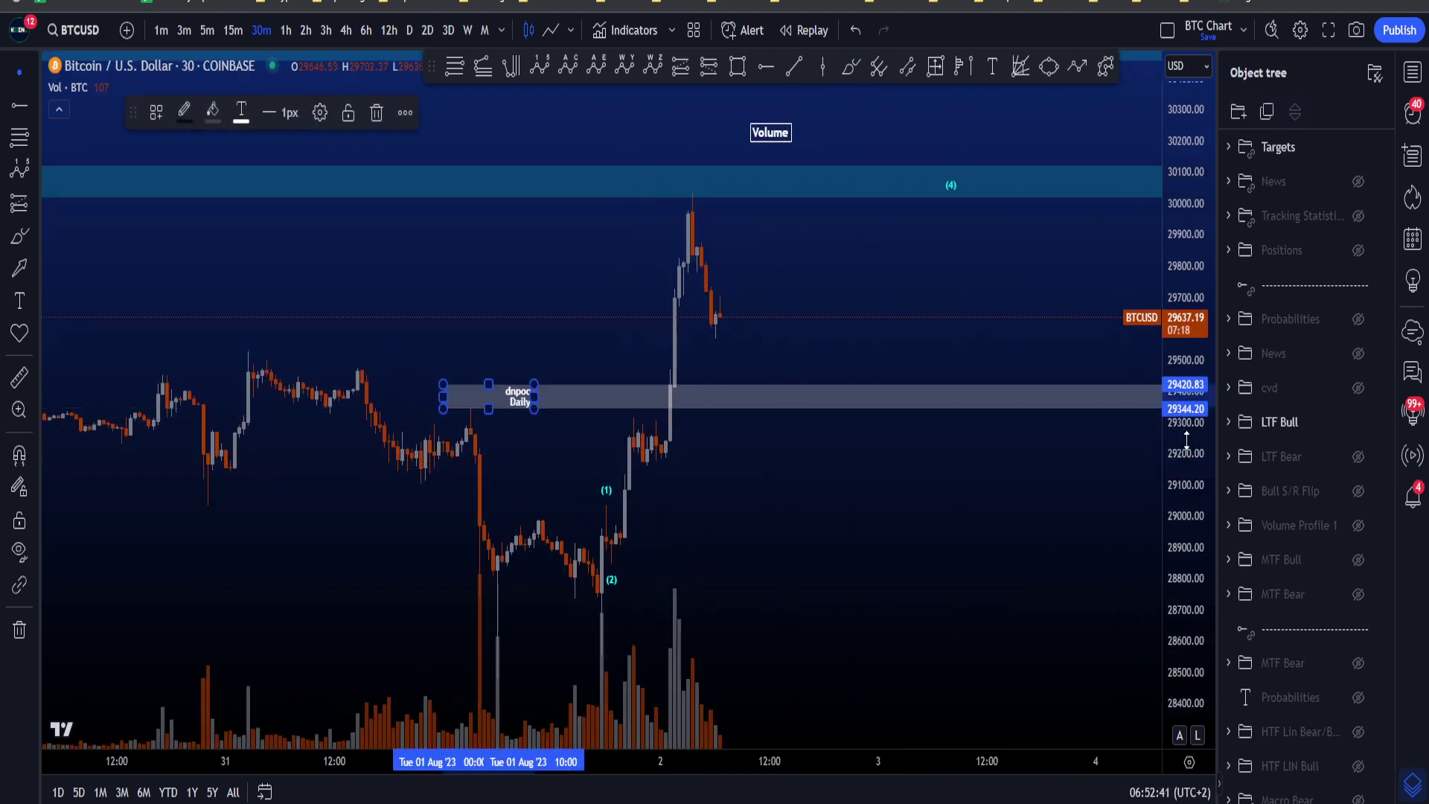
drag(928, 442, 931, 449)
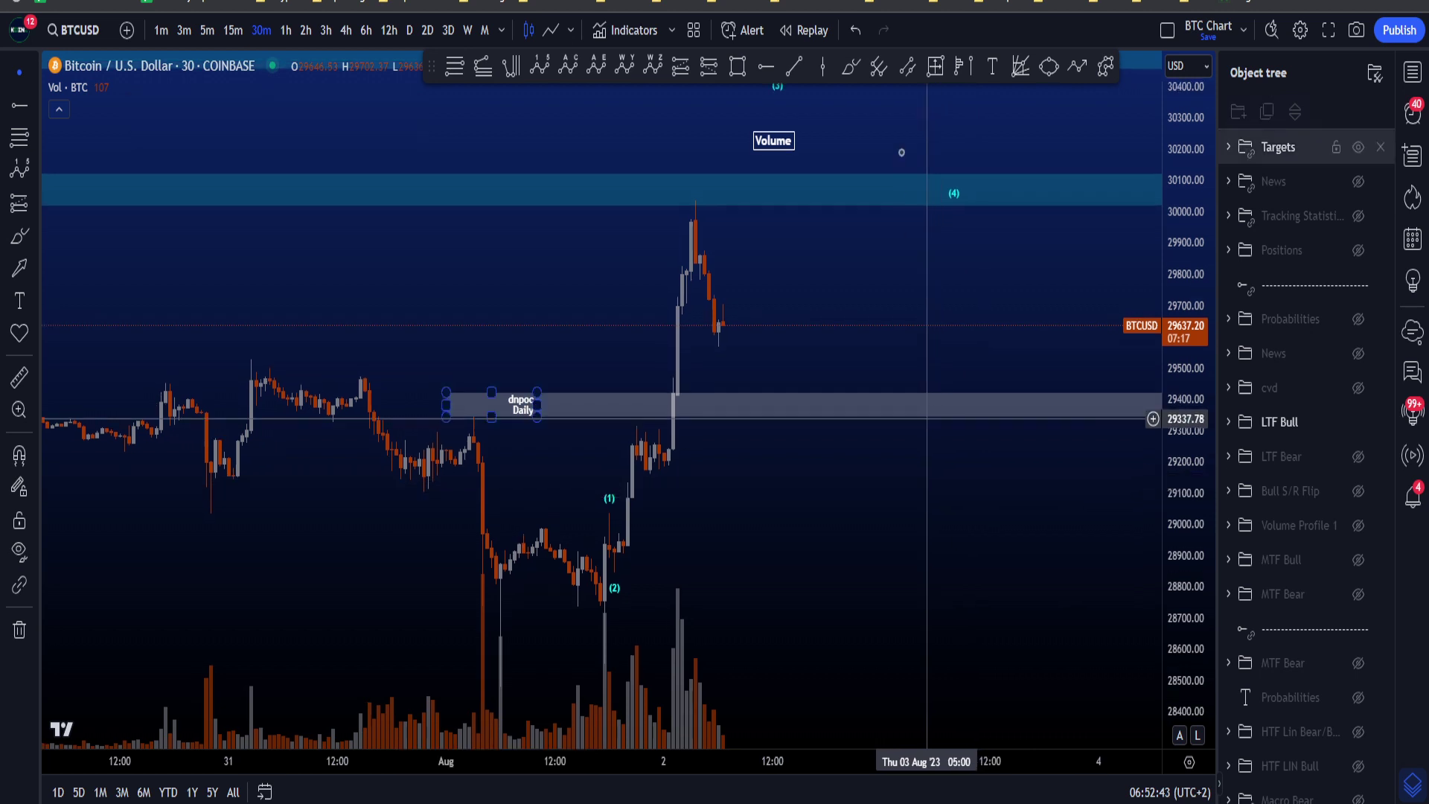
- Mark the breakout through the dnpoc Daily zone with the Brush, undoing the strokes
click(849, 67)
mouse_move(706, 402)
mouse_down()
mouse_move(447, 376)
mouse_move(655, 447)
mouse_move(678, 365)
mouse_up()
key(ctrl+z)
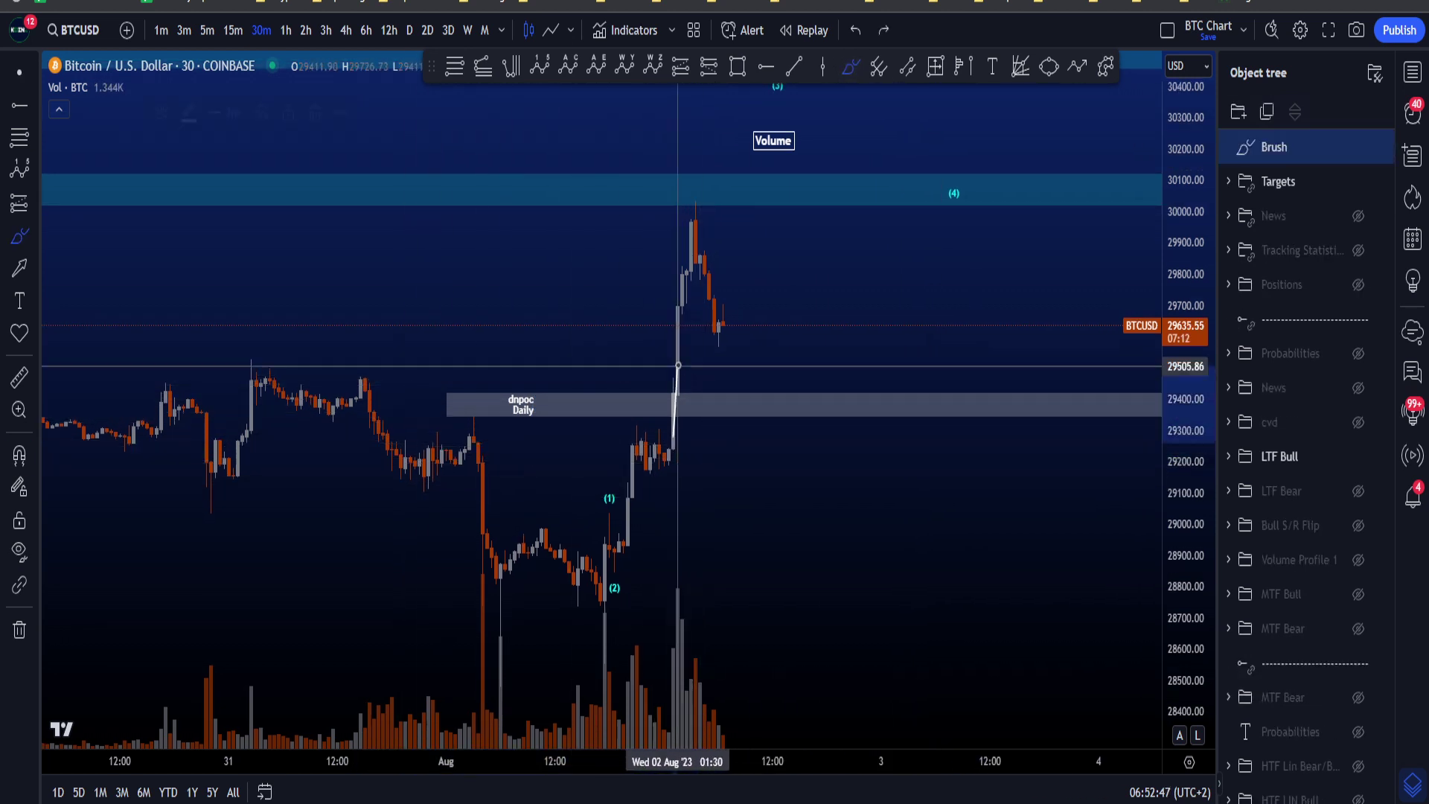
key(ctrl+z)
- Replace a Brush mark at the dnpoc Daily zone with a sketched dip into it and a rebound to the target zone above
mouse_move(791, 392)
mouse_down()
mouse_move(695, 399)
mouse_move(807, 405)
mouse_move(721, 385)
mouse_up()
key(ctrl+z)
mouse_move(733, 313)
mouse_down()
mouse_move(752, 379)
mouse_move(884, 202)
mouse_up()
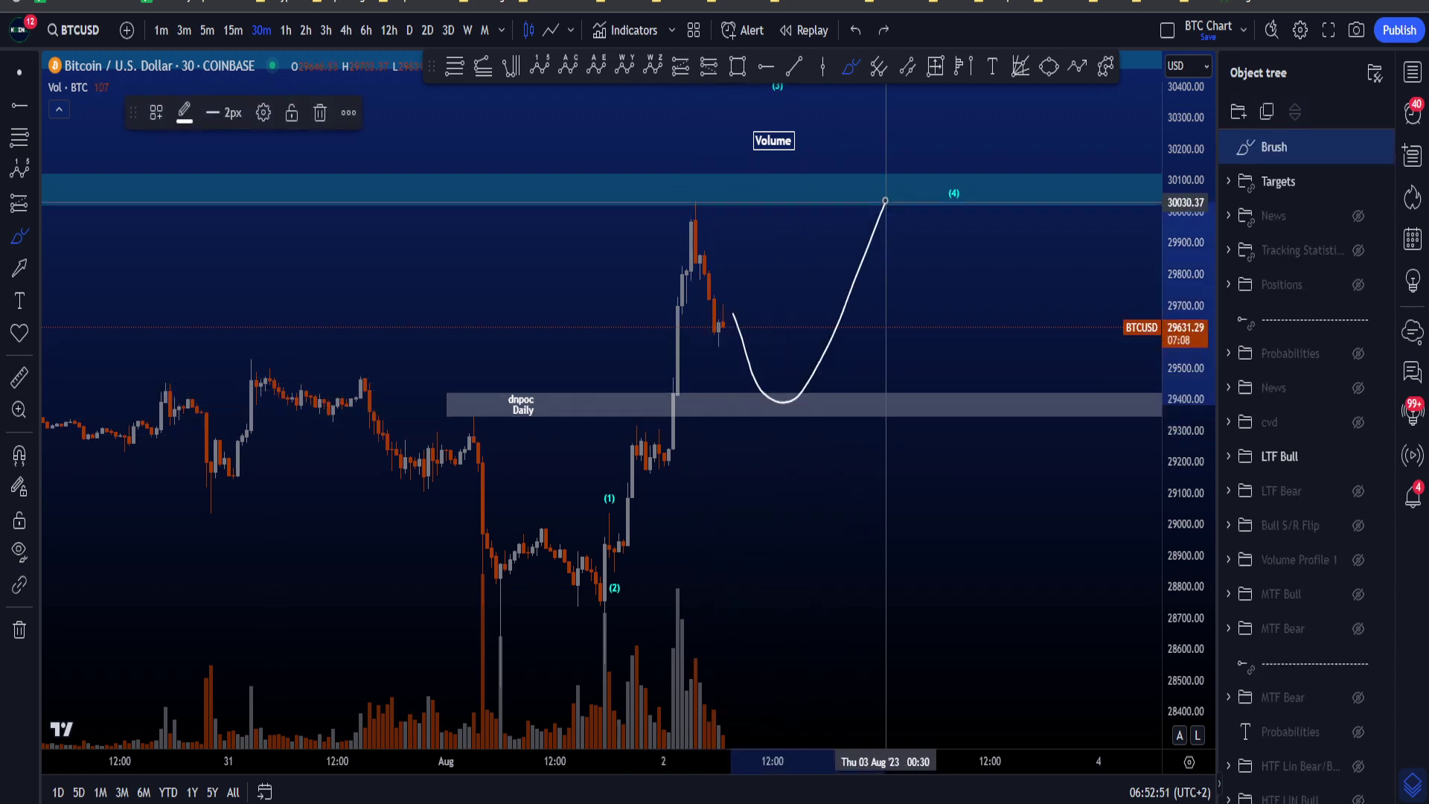
- Undo the sketched rebound and show the cvd folder in place of the LTF Bull and Targets folders
key(ctrl+z)
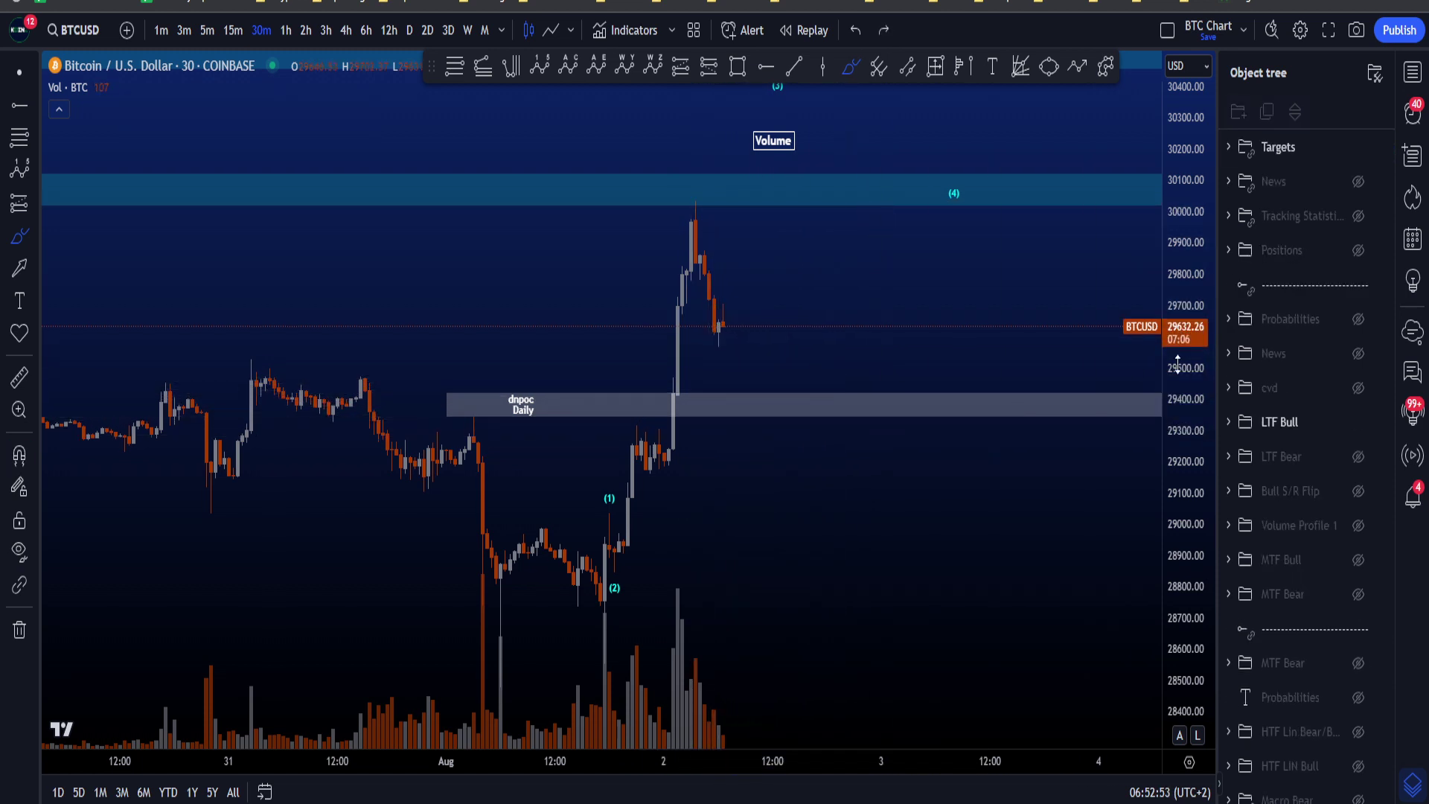
click(1362, 425)
click(1359, 389)
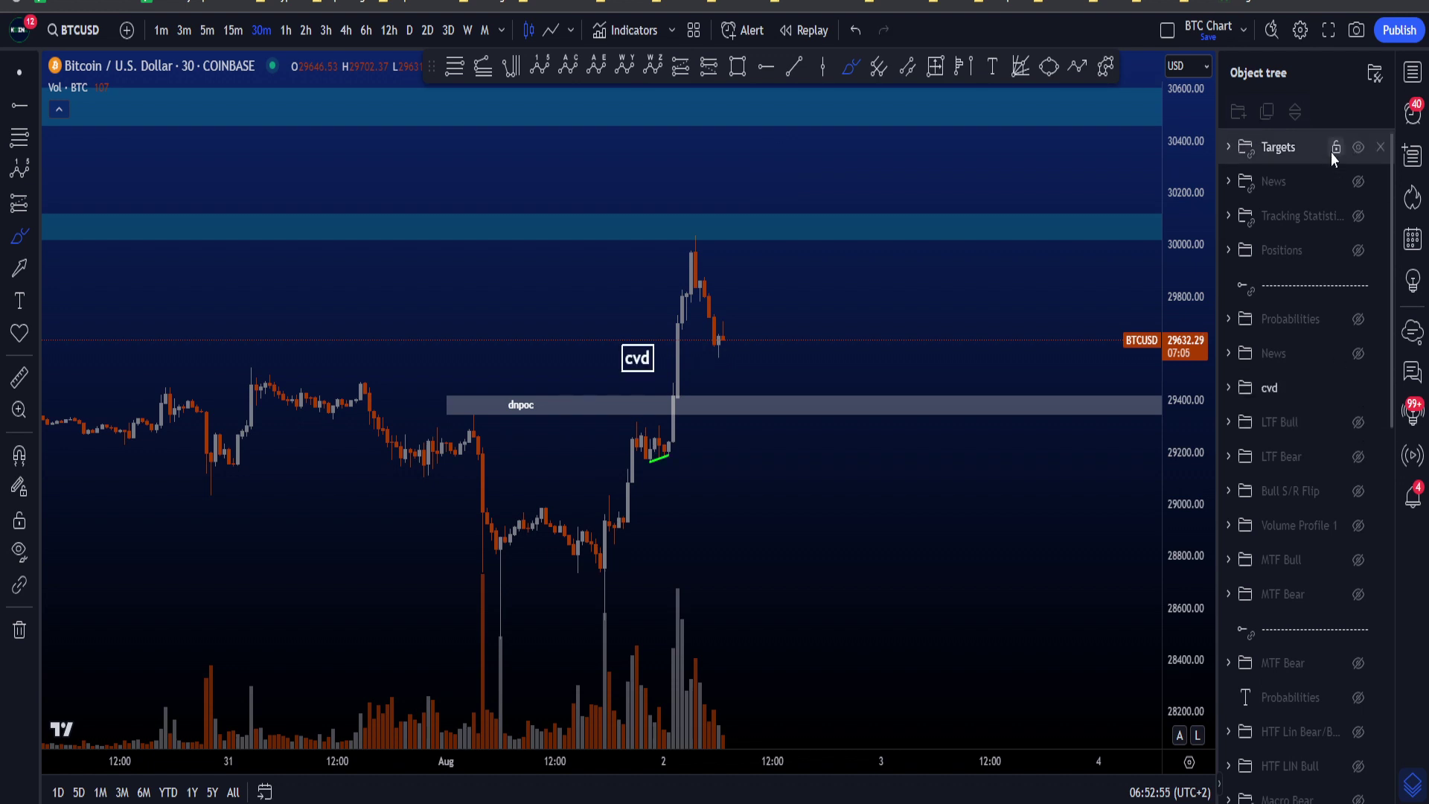
click(1358, 148)
- Mark the green cvd divergence line before the breakout and the area beside the current price with the Brush, undoing both strokes
mouse_move(662, 483)
mouse_down()
mouse_move(689, 405)
mouse_move(638, 472)
mouse_move(680, 450)
mouse_up()
key(ctrl+z)
scroll(689, 440, up, 1)
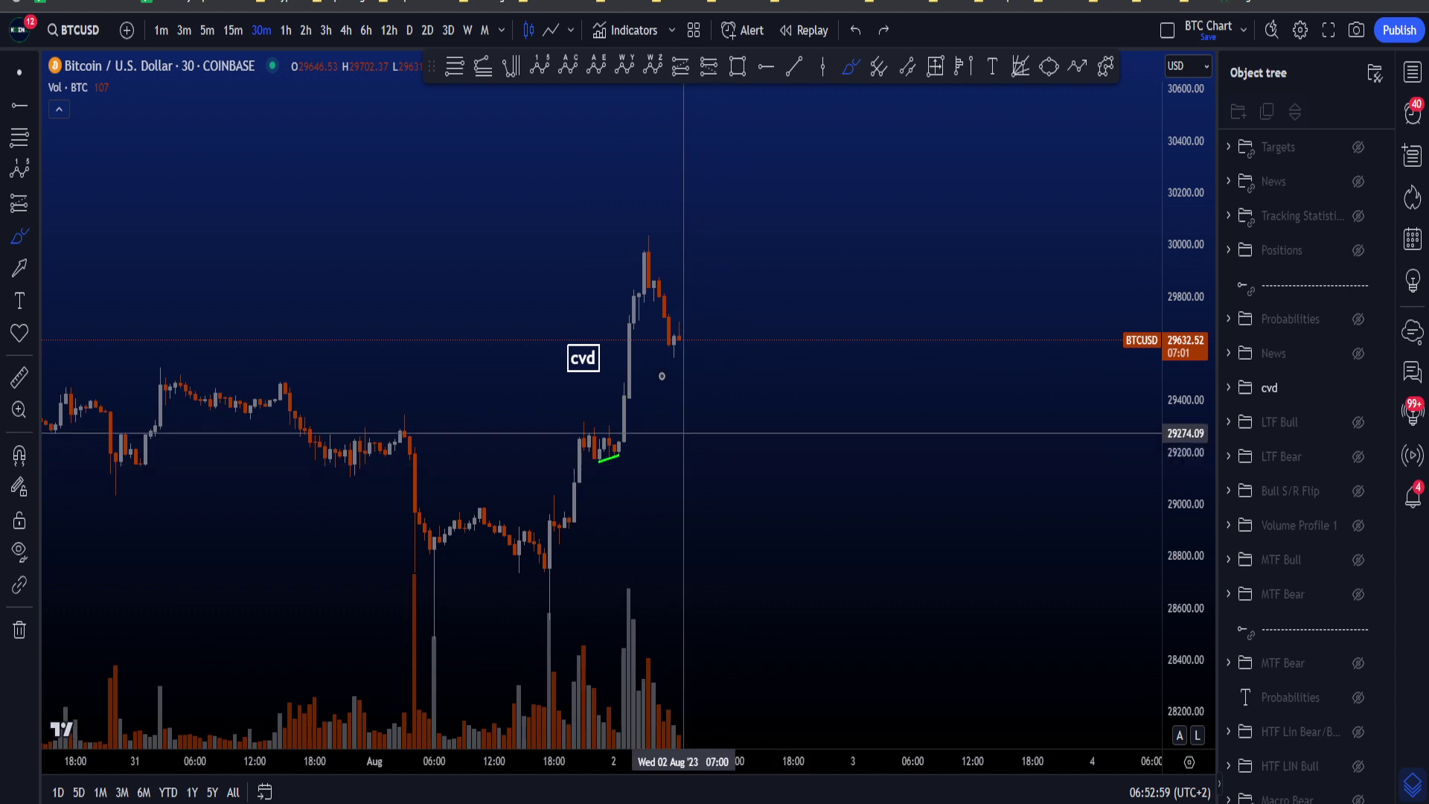
mouse_move(743, 333)
mouse_down()
mouse_move(682, 405)
mouse_move(718, 284)
mouse_up()
key(ctrl+z)
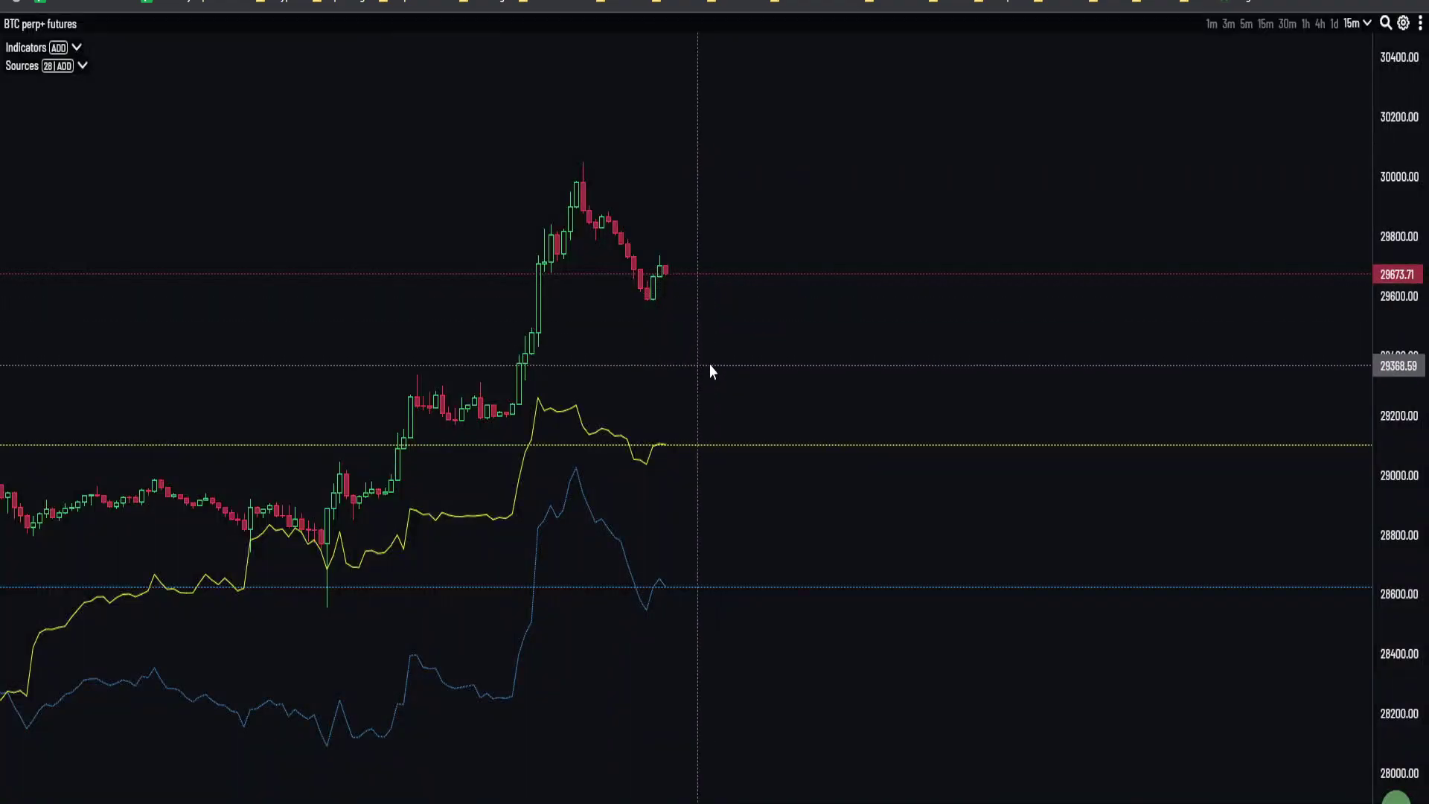
- Switch to the BTC perp+ futures chart and examine the yellow and blue lines against the consolidation before the breakout on 15m
drag(703, 365, 931, 247)
drag(1396, 582, 1389, 159)
scroll(912, 212, up, 4)
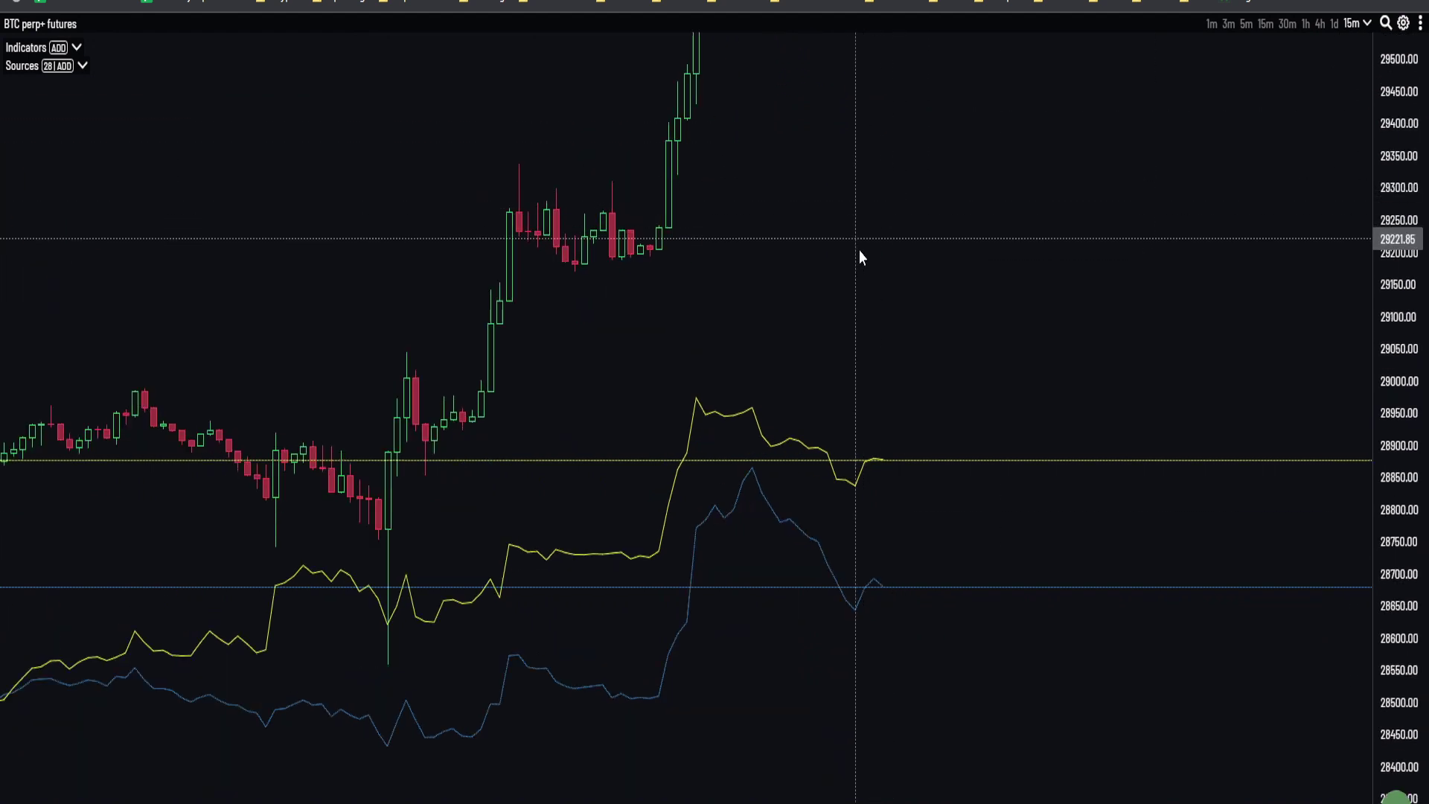
drag(811, 240, 826, 278)
drag(1390, 448, 1390, 282)
scroll(636, 191, up, 4)
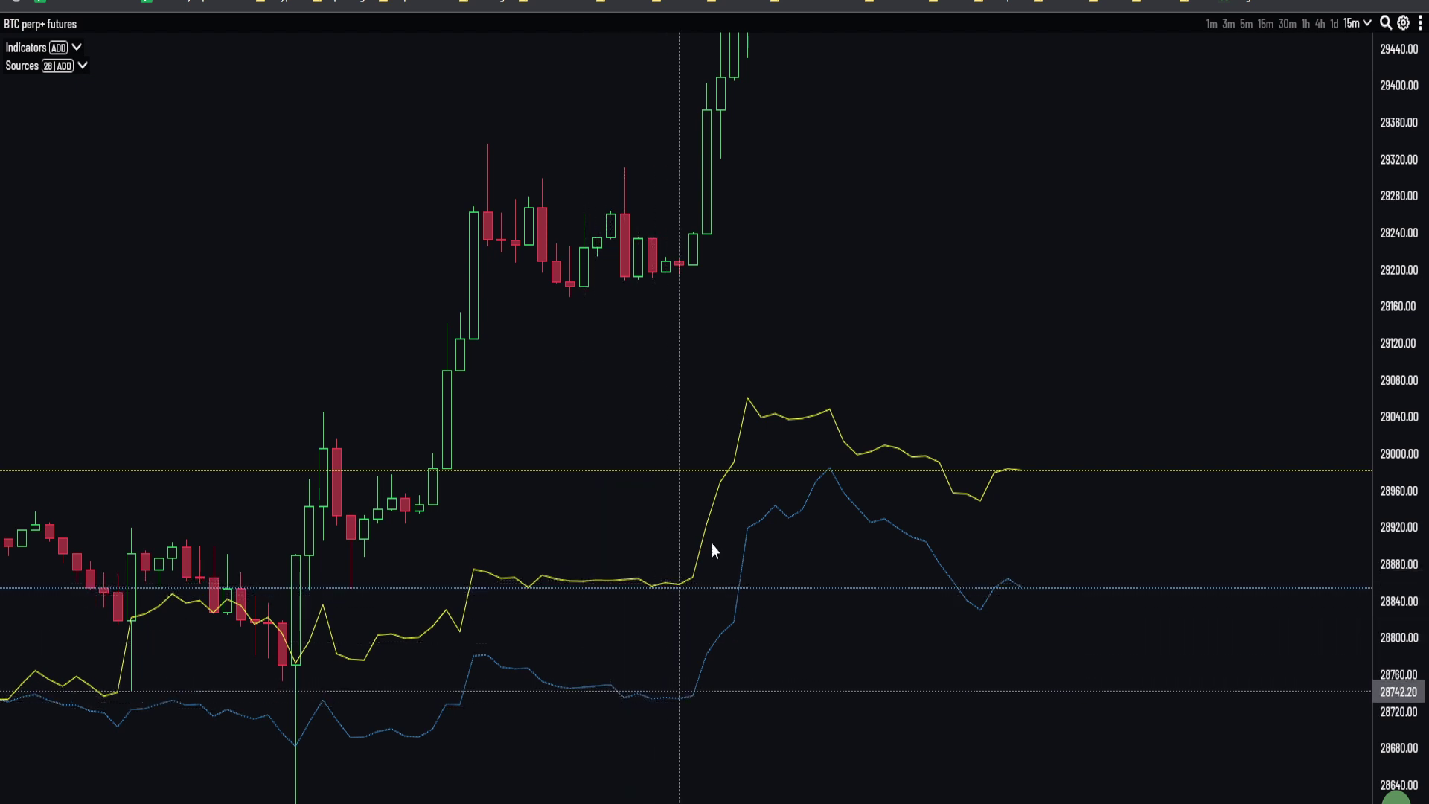
- Set the perp futures chart to 5m and examine the yellow and blue lines during the pullback from the recent high
drag(1196, 293, 1048, 393)
scroll(1079, 313, down, 3)
drag(1111, 199, 1016, 434)
click(1242, 27)
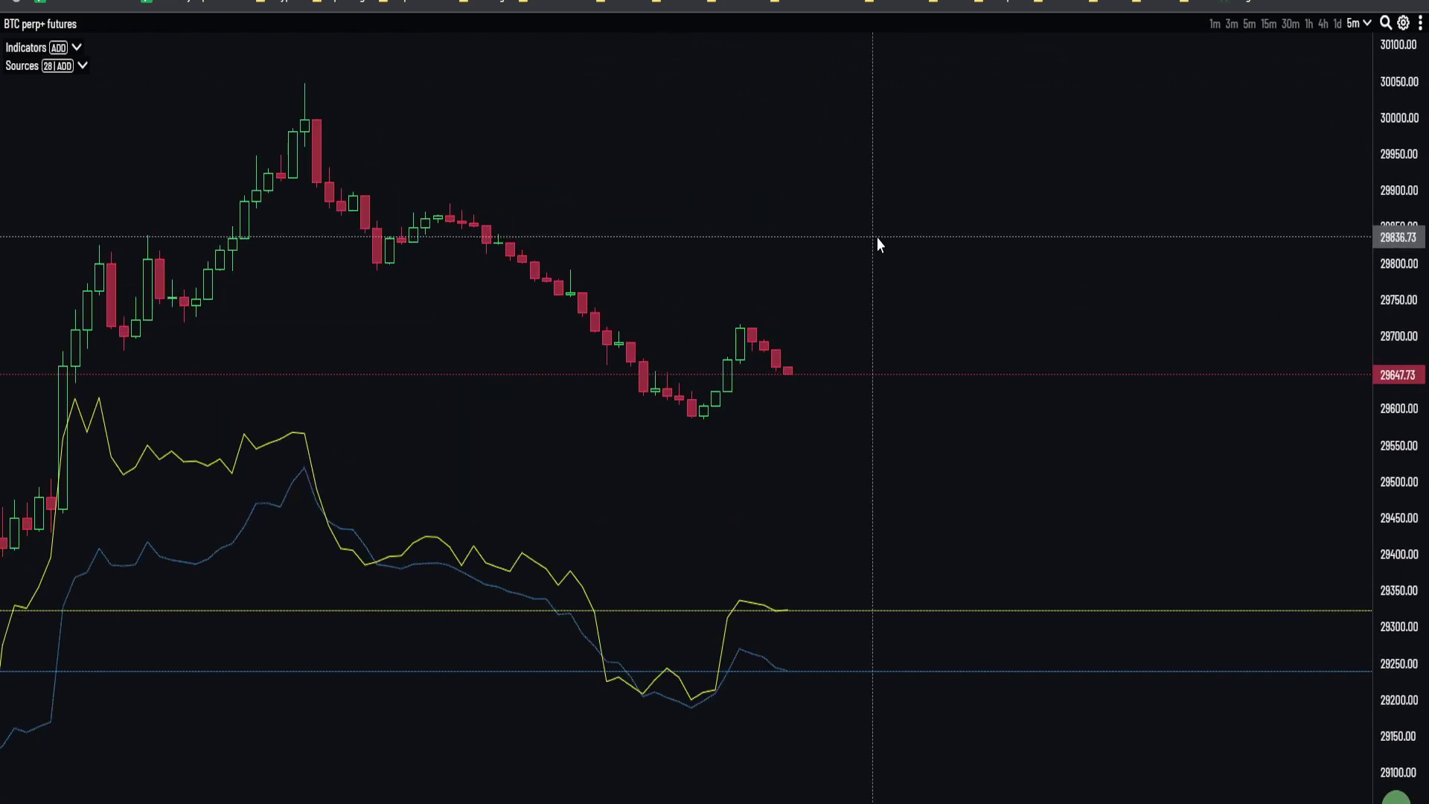
scroll(877, 247, up, 2)
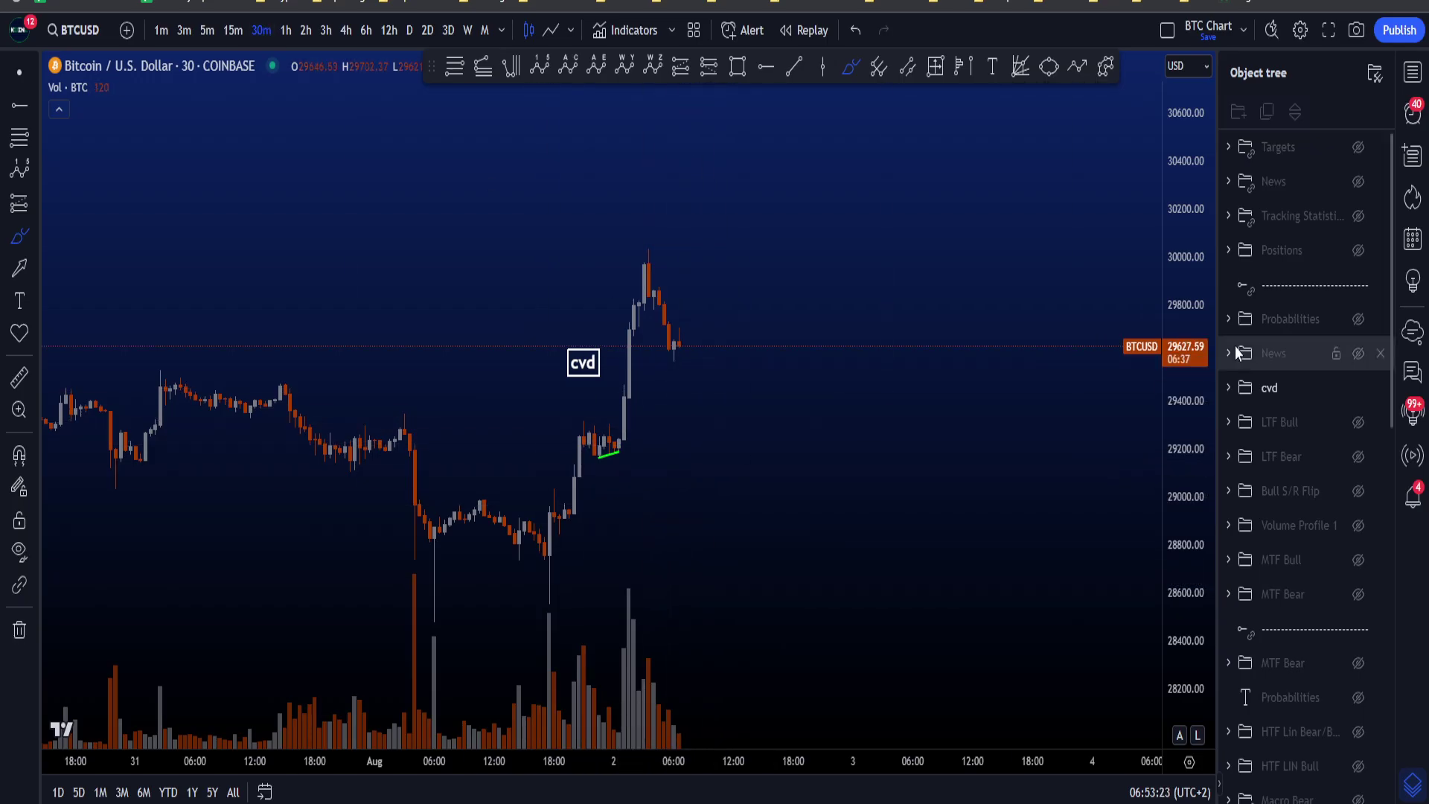
- Switch back to the TradingView BTCUSD chart and mark the area above the recent high and the lows below with the Brush, undoing both marks
drag(1200, 322, 1182, 466)
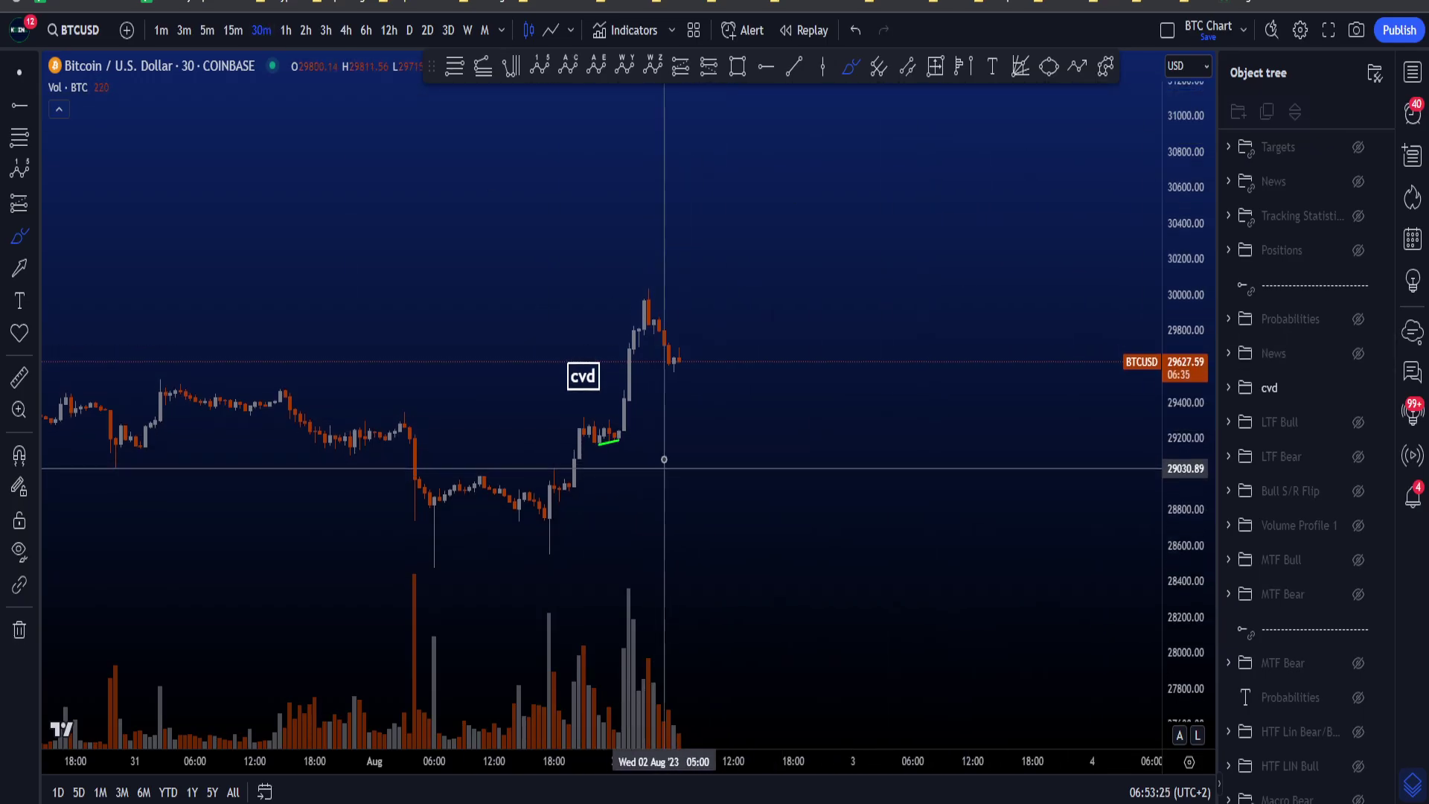
mouse_move(744, 173)
mouse_down()
mouse_move(790, 182)
mouse_move(783, 169)
mouse_up()
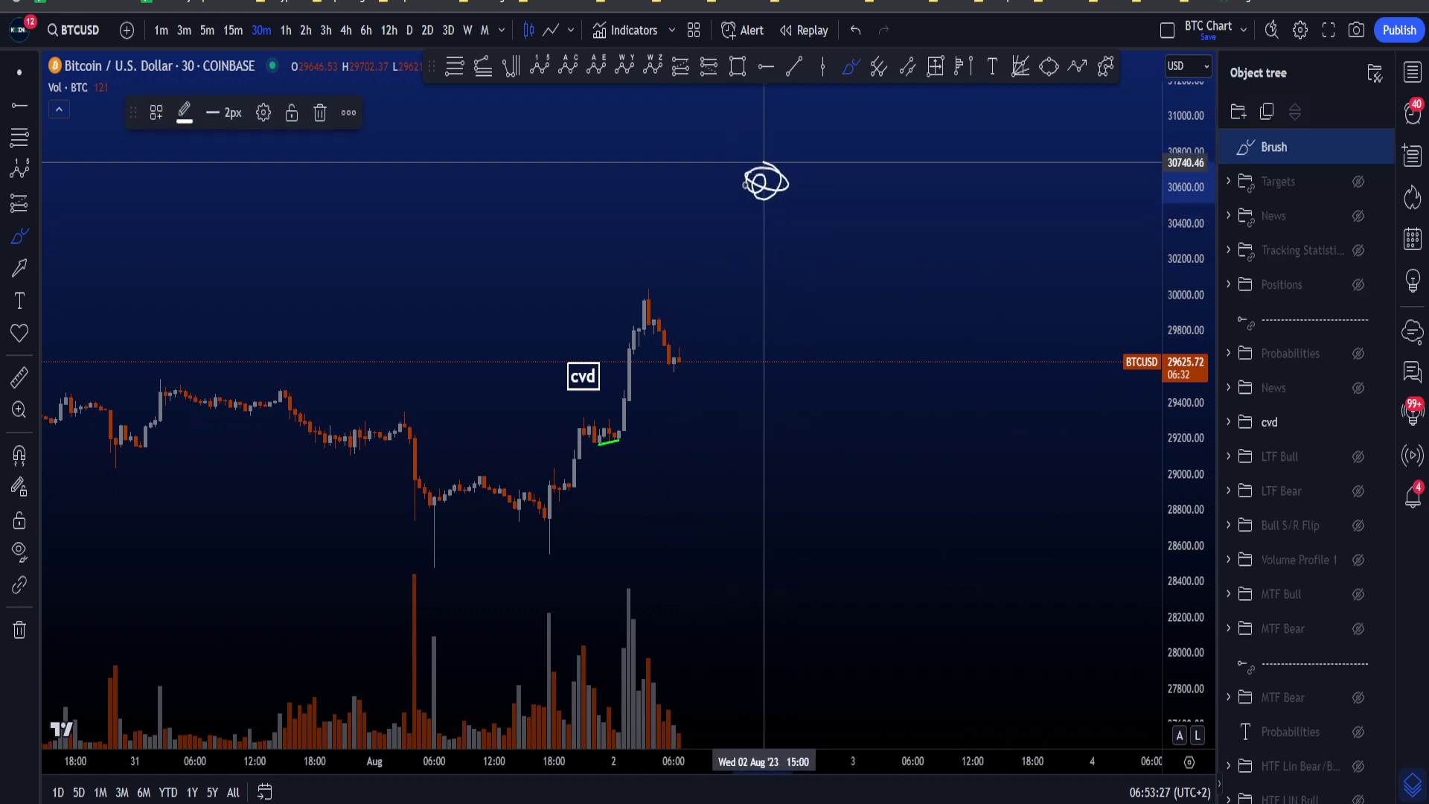
key(ctrl+z)
mouse_move(574, 506)
mouse_down()
mouse_move(520, 551)
mouse_move(569, 494)
mouse_up()
key(ctrl+z)
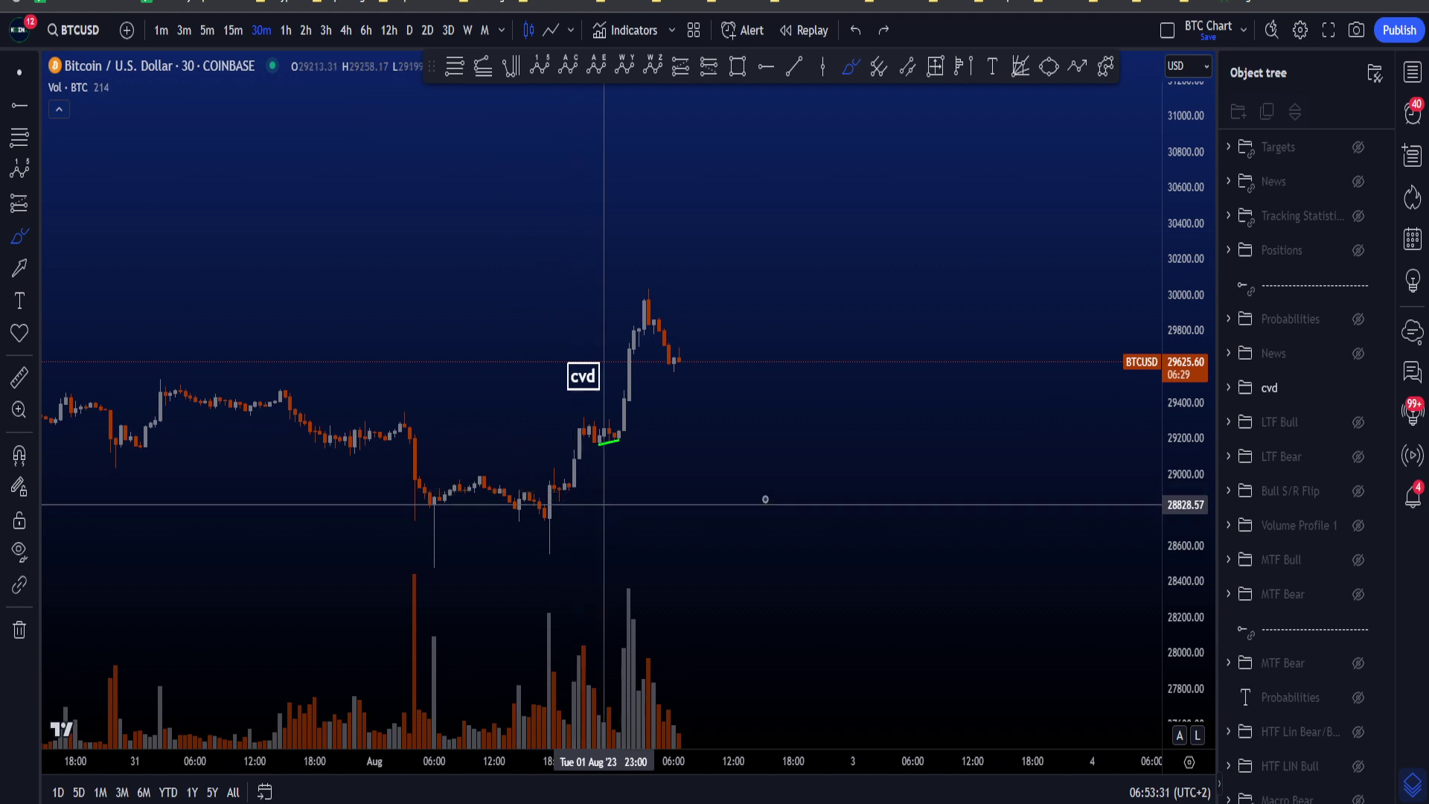
- Look into the News folder and show the Probabilities folder in place of cvd on the 1-hour chart
click(1356, 354)
click(521, 1)
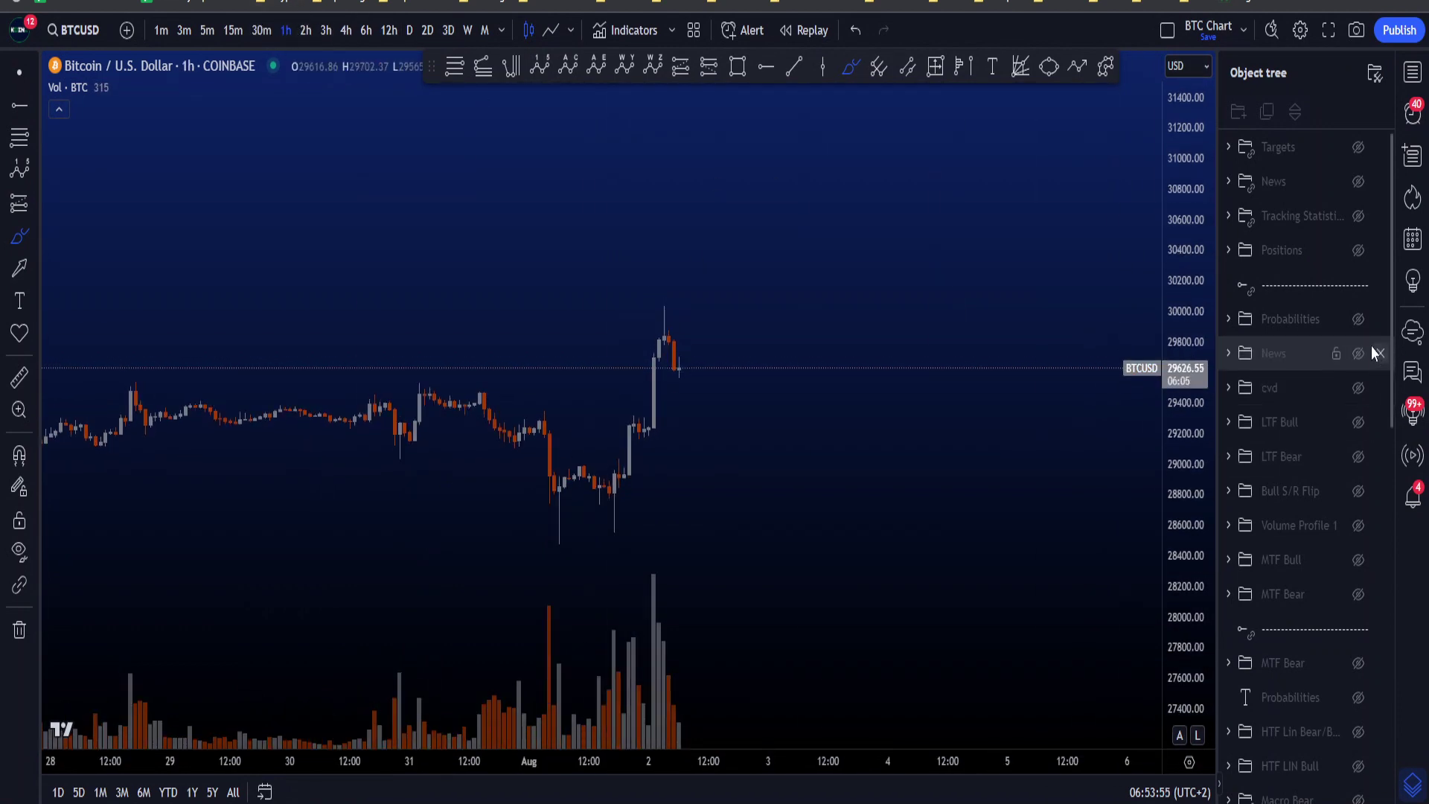
click(1358, 318)
scroll(1006, 317, down, 2)
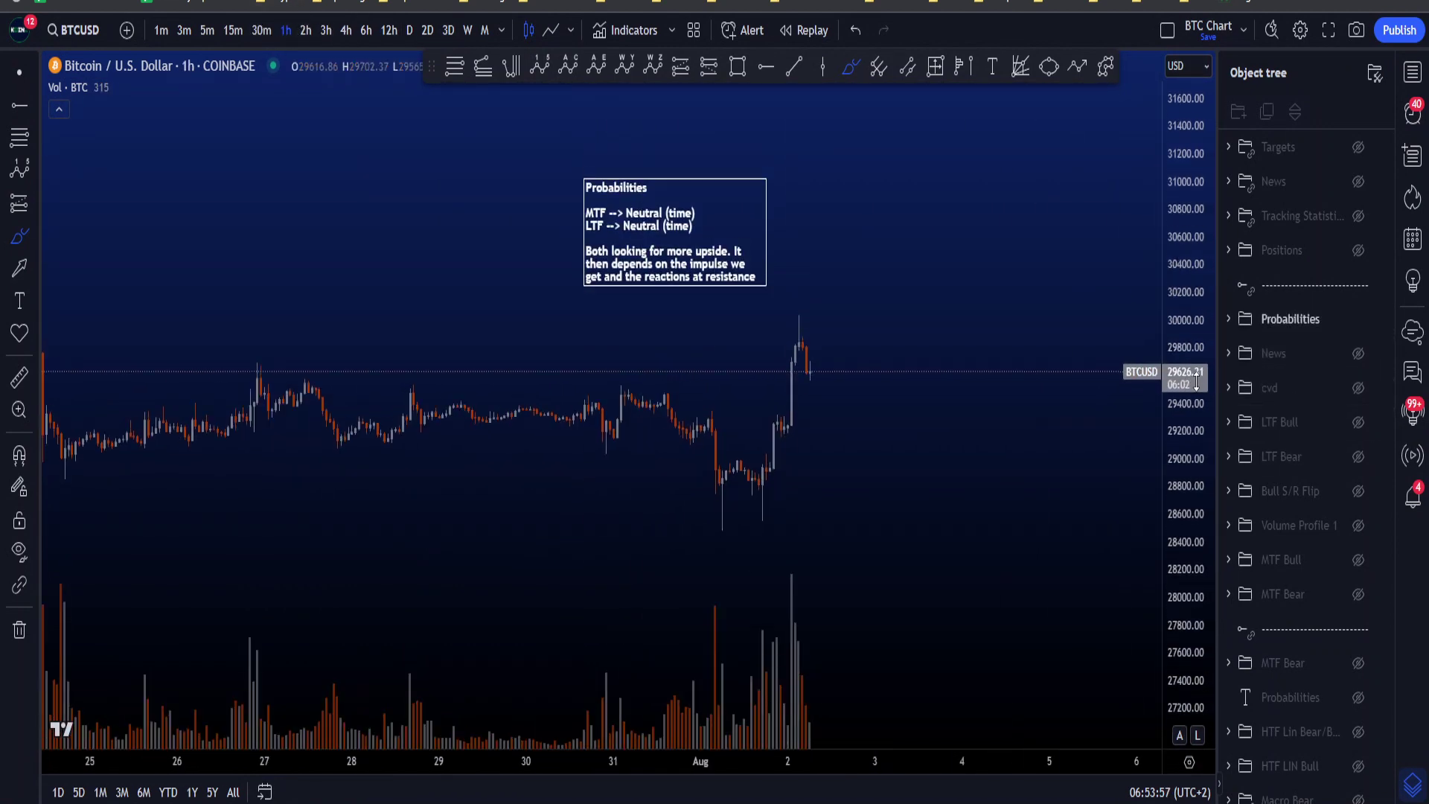
- Set the chart to the 12-hour interval and show the MTF Bear folder with the Probabilities note in view
click(387, 31)
drag(923, 344, 895, 233)
drag(1078, 527, 1021, 476)
drag(1187, 369, 1187, 386)
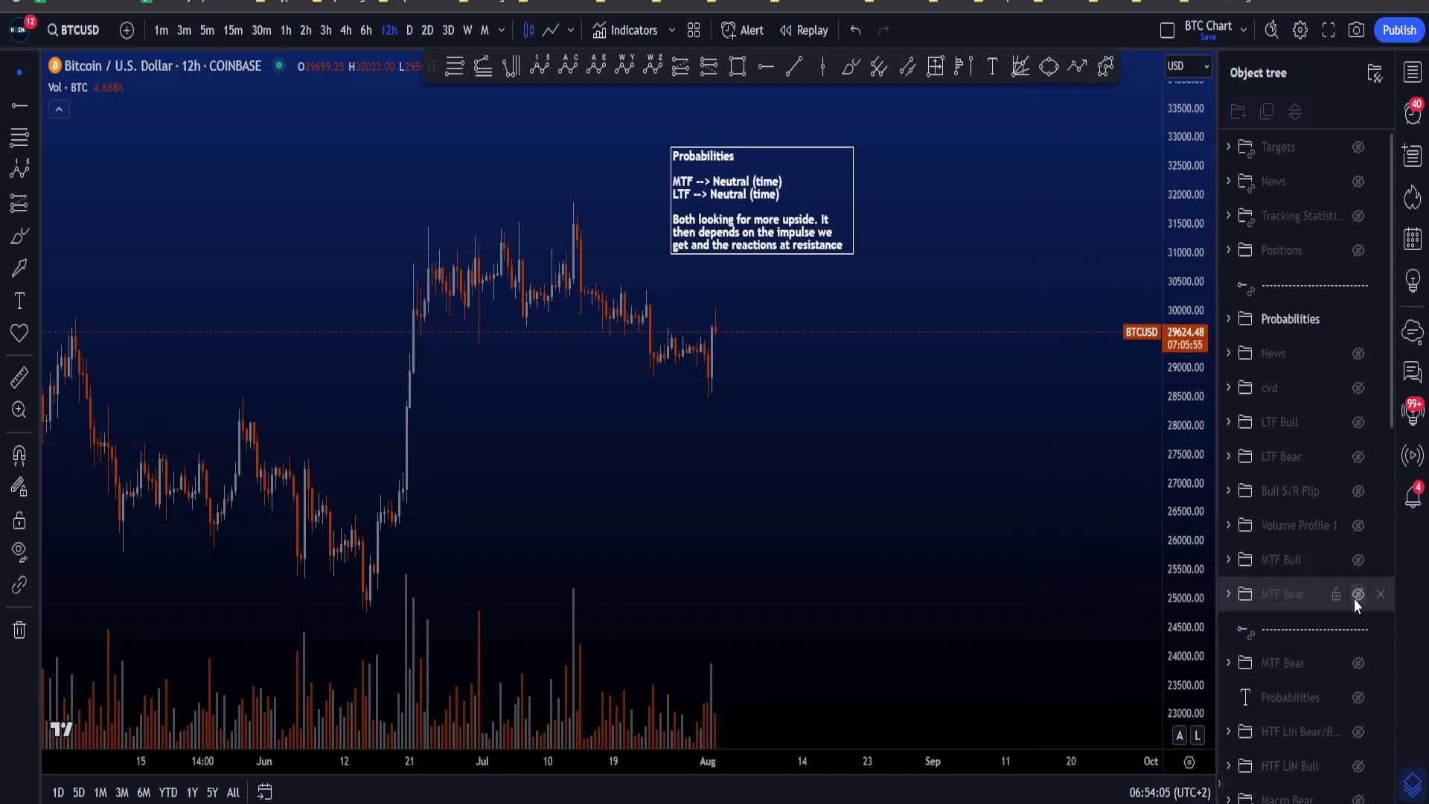
click(793, 240)
click(893, 325)
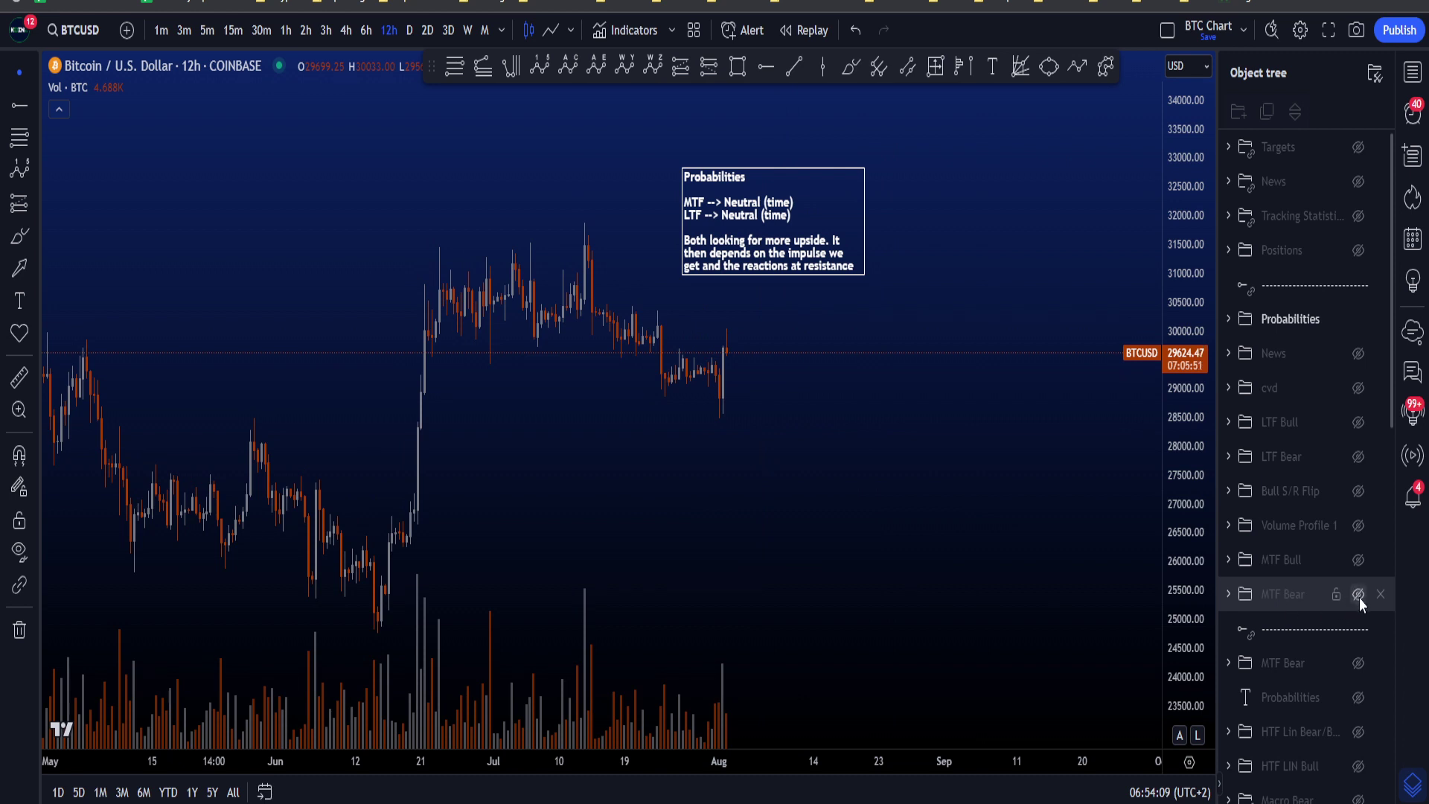
drag(819, 214, 805, 164)
click(848, 251)
- Circle the late June to mid-July consolidation between waves (3) and (5) with the Brush, deleting the circle
click(850, 68)
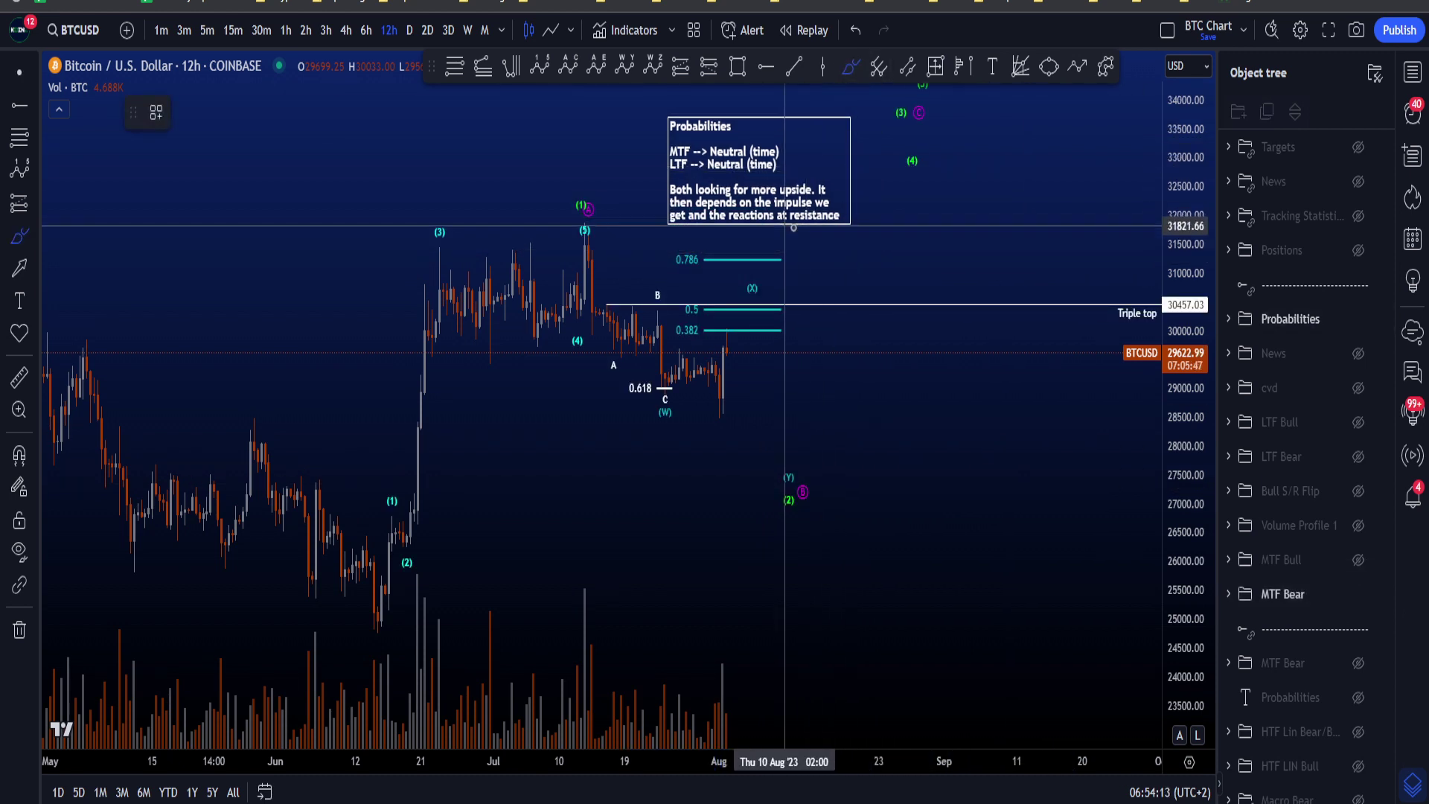
mouse_move(592, 341)
mouse_down()
mouse_move(439, 350)
mouse_move(536, 380)
mouse_move(593, 344)
mouse_up()
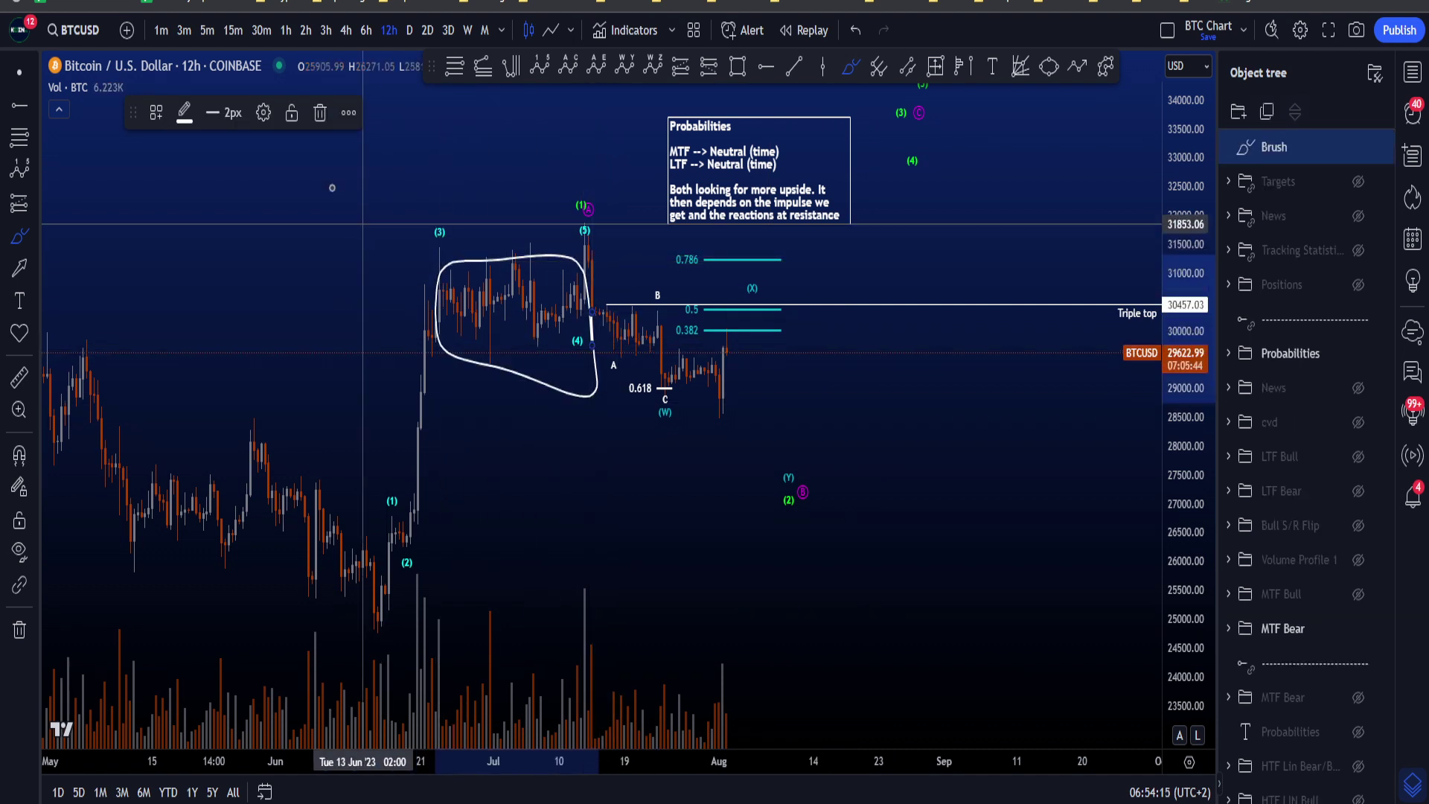
click(319, 116)
- Sketch the decline from wave (5) through (W) and (X) toward (Y) and a mark near wave (4) with the Brush, deleting each stroke
mouse_move(592, 240)
mouse_down()
mouse_move(783, 322)
mouse_move(831, 473)
mouse_up()
click(319, 115)
mouse_move(584, 246)
mouse_down()
mouse_move(631, 369)
mouse_move(809, 454)
mouse_up()
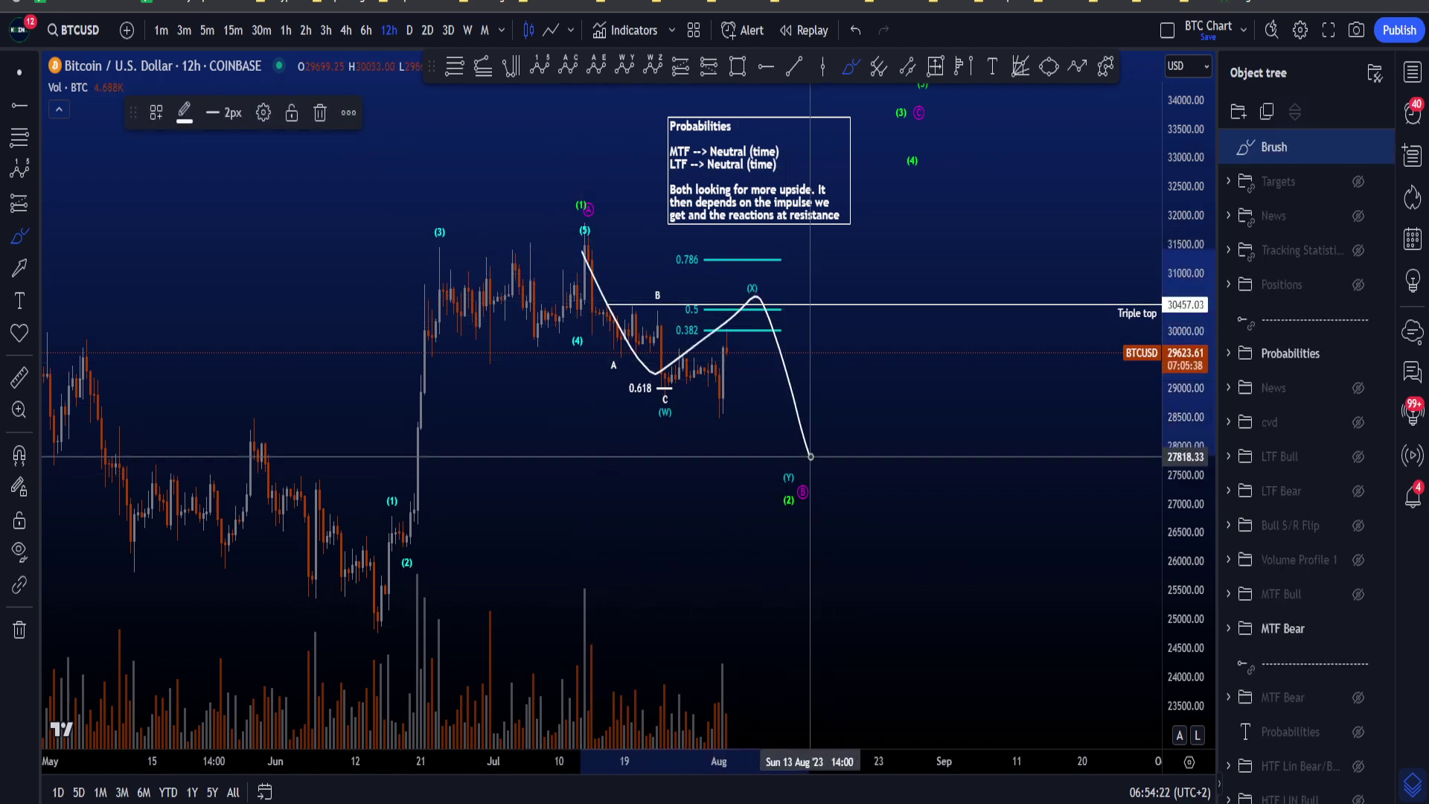
click(320, 113)
mouse_move(589, 323)
mouse_down()
mouse_move(428, 251)
mouse_move(587, 368)
mouse_move(592, 329)
mouse_up()
click(319, 118)
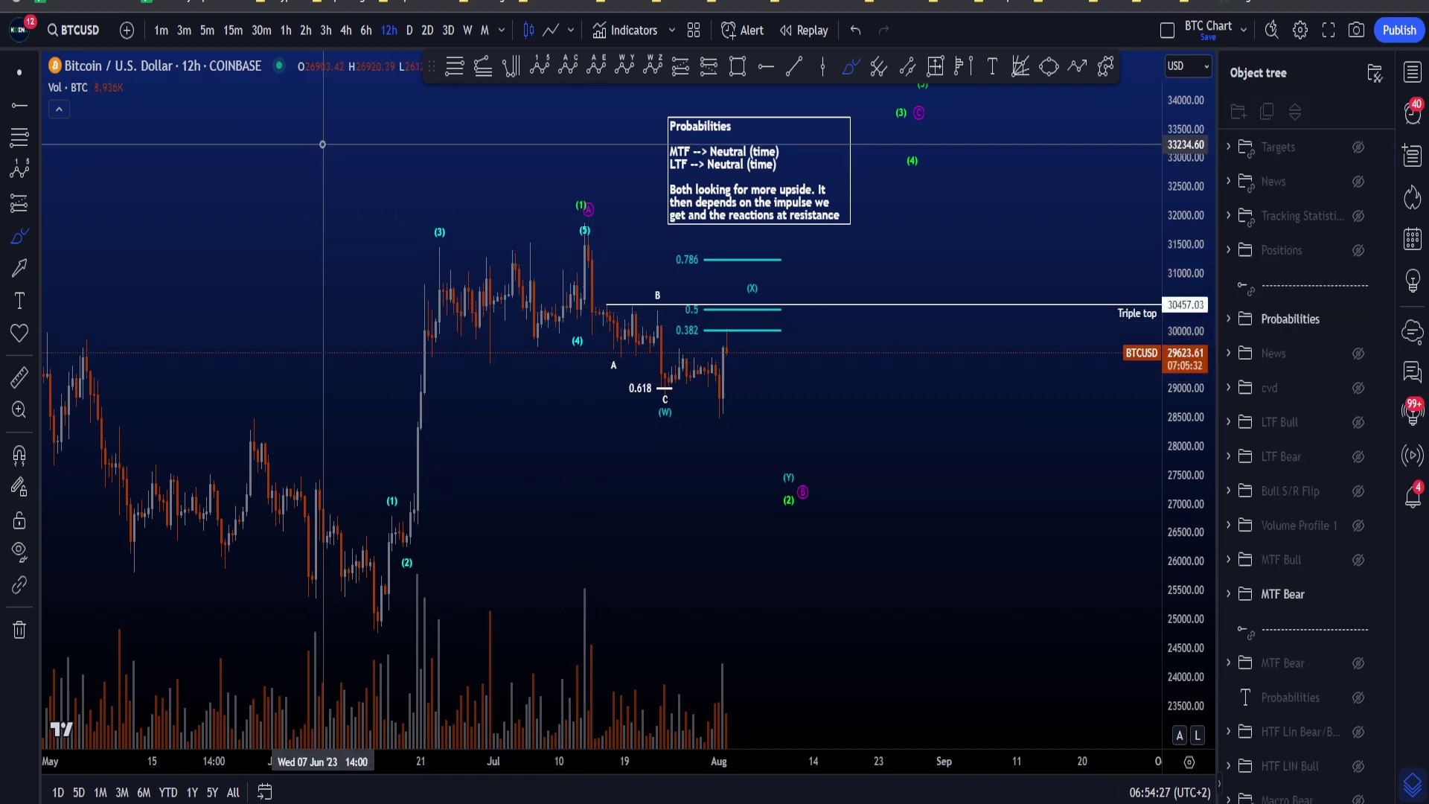
- Show the MTF Bull folder in place of MTF Bear and circle the late June to mid-July consolidation, deleting the circle
click(1358, 594)
click(1358, 560)
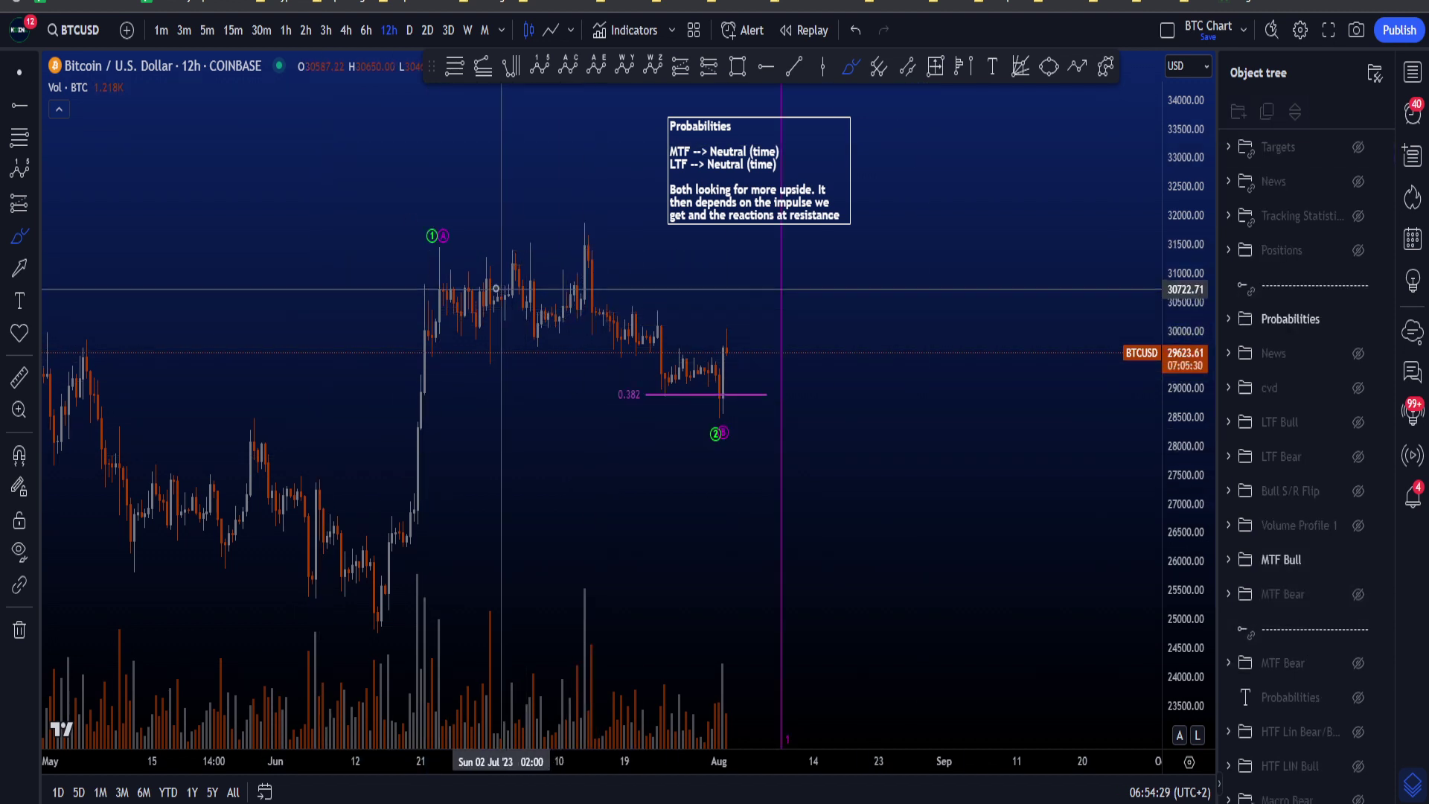
mouse_move(456, 255)
mouse_down()
mouse_move(536, 255)
mouse_move(515, 378)
mouse_up()
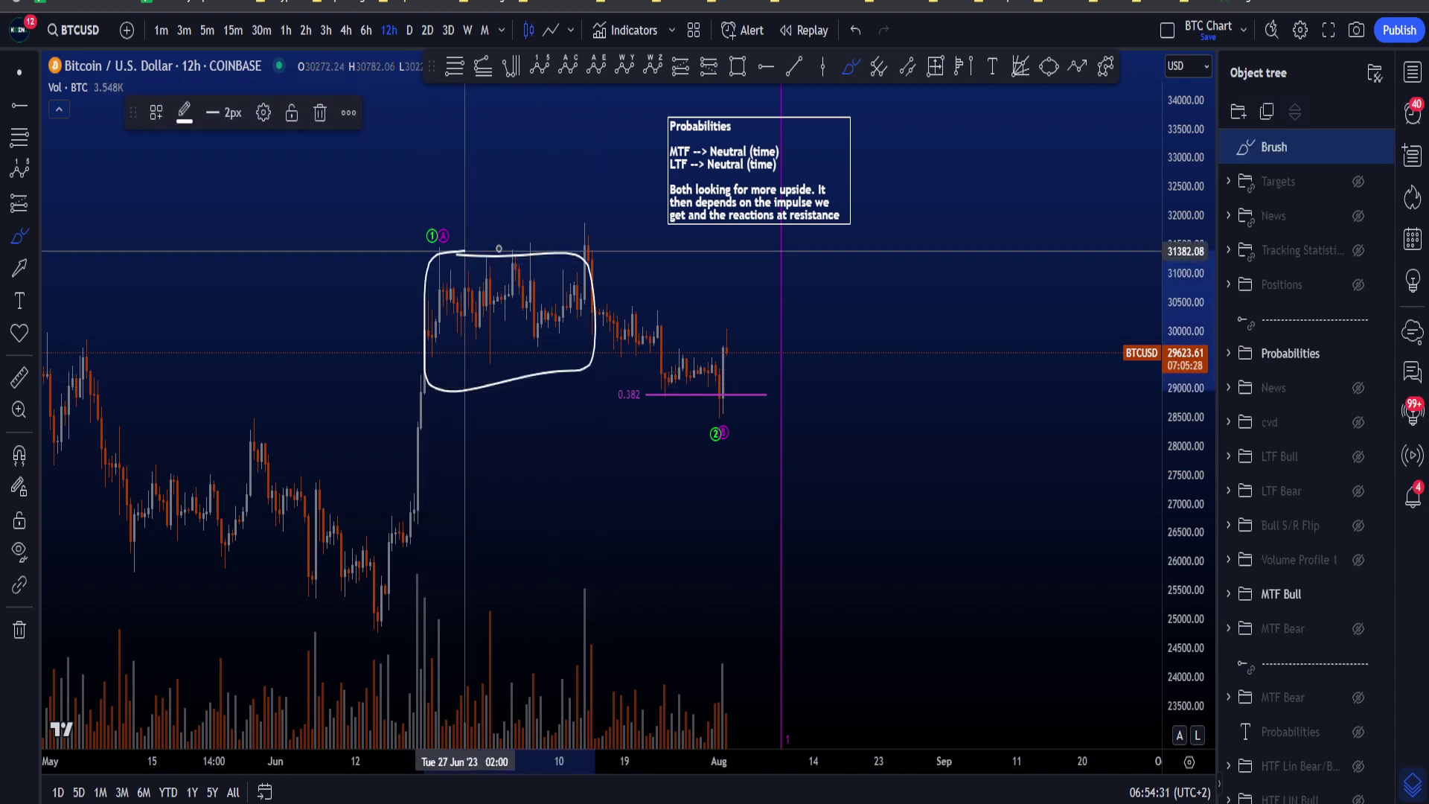
click(320, 113)
- Mark the correction from wave 1 to wave 2 and the Neutral ratings in the Probabilities note with the Brush, deleting each mark
mouse_move(444, 250)
mouse_down()
mouse_move(576, 262)
mouse_move(692, 394)
mouse_up()
click(320, 113)
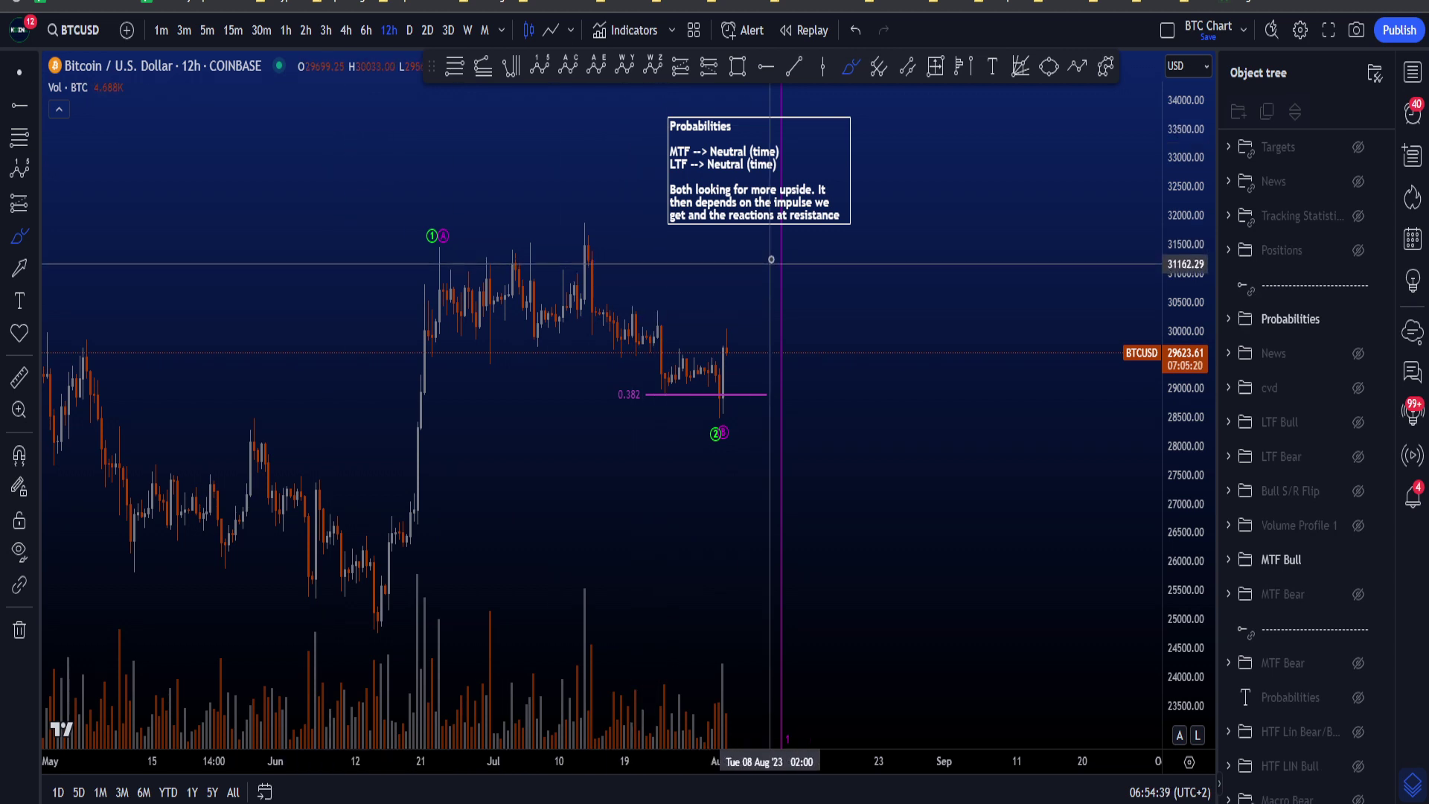
drag(715, 158, 708, 143)
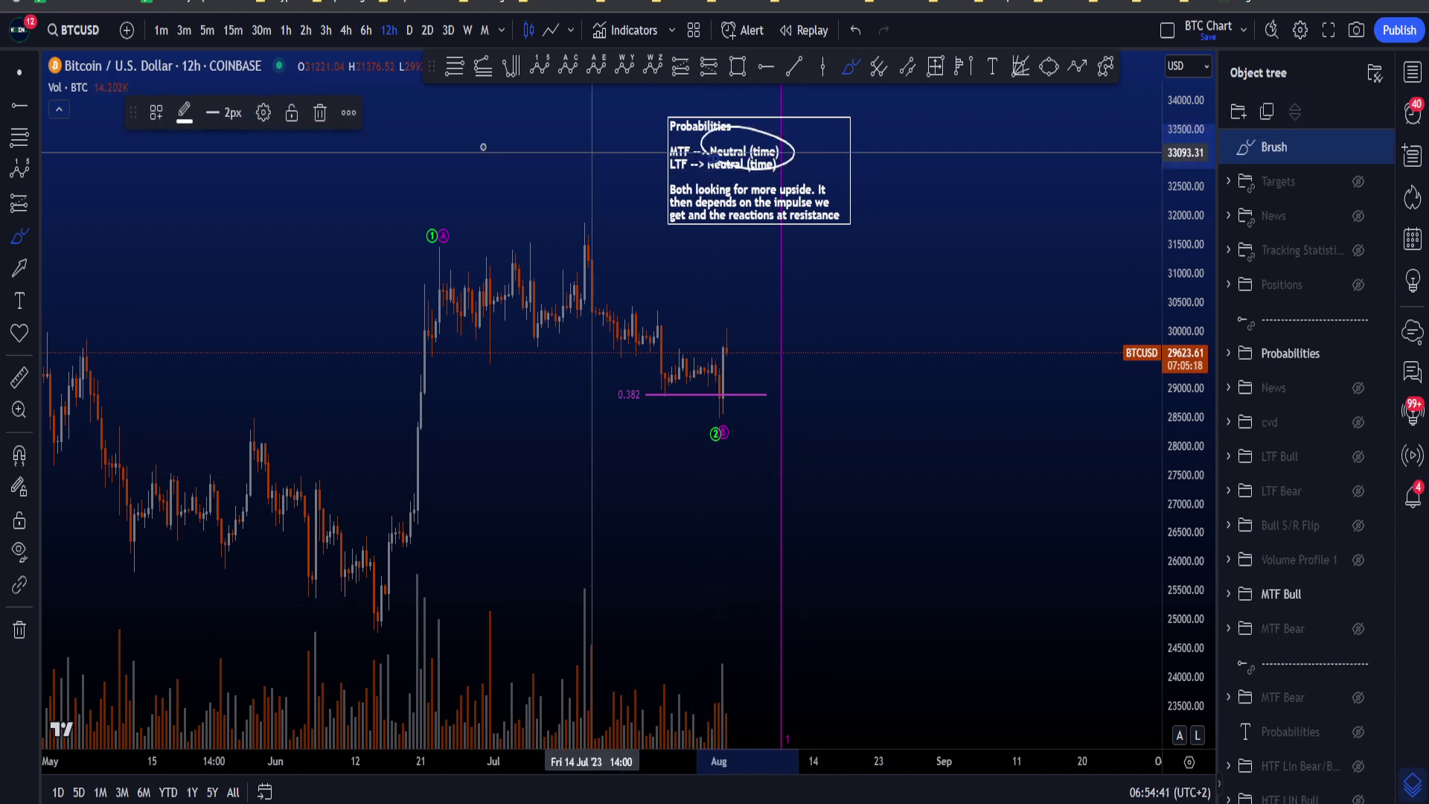
key(Delete)
mouse_move(424, 221)
mouse_down()
mouse_move(744, 290)
mouse_move(381, 305)
mouse_move(462, 217)
mouse_up()
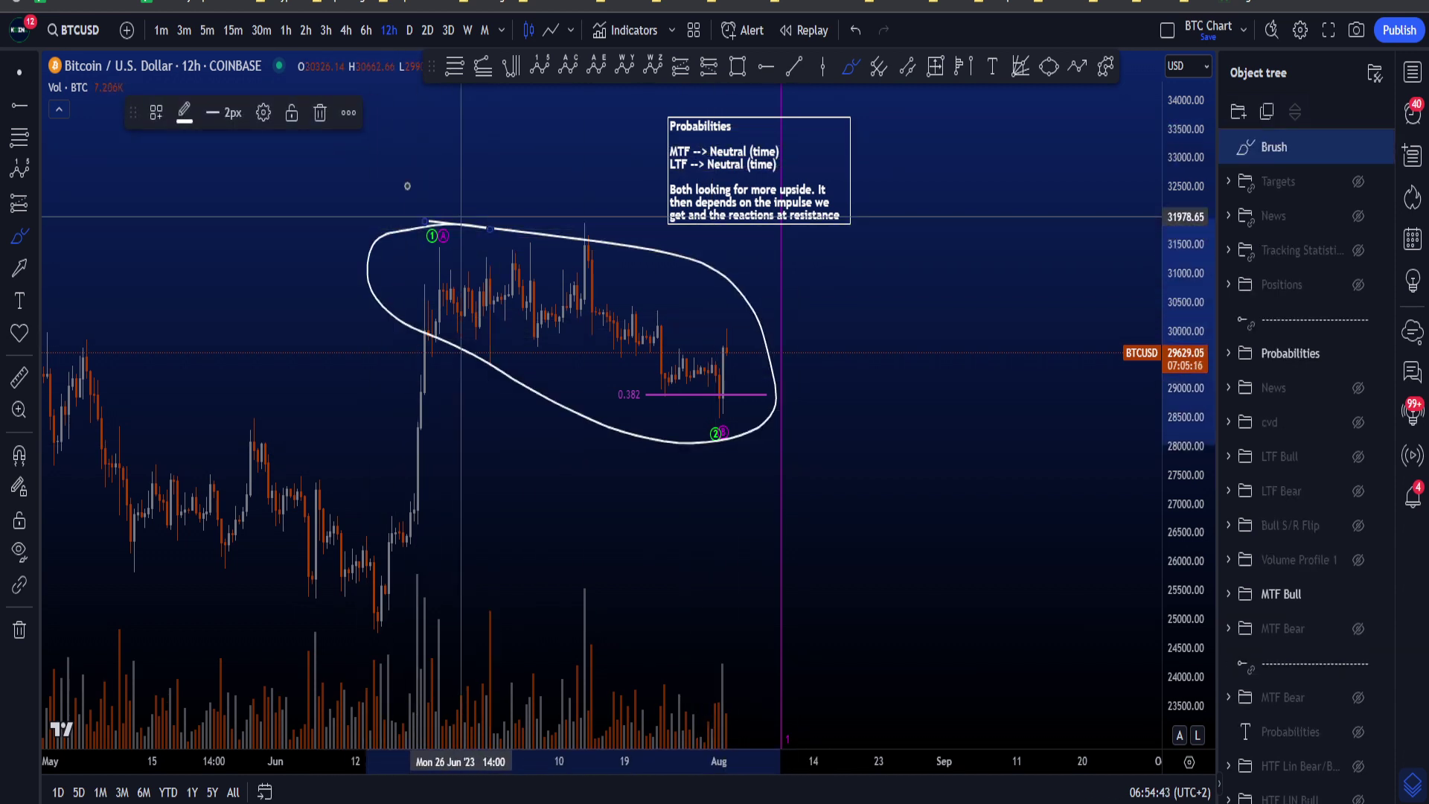
click(320, 114)
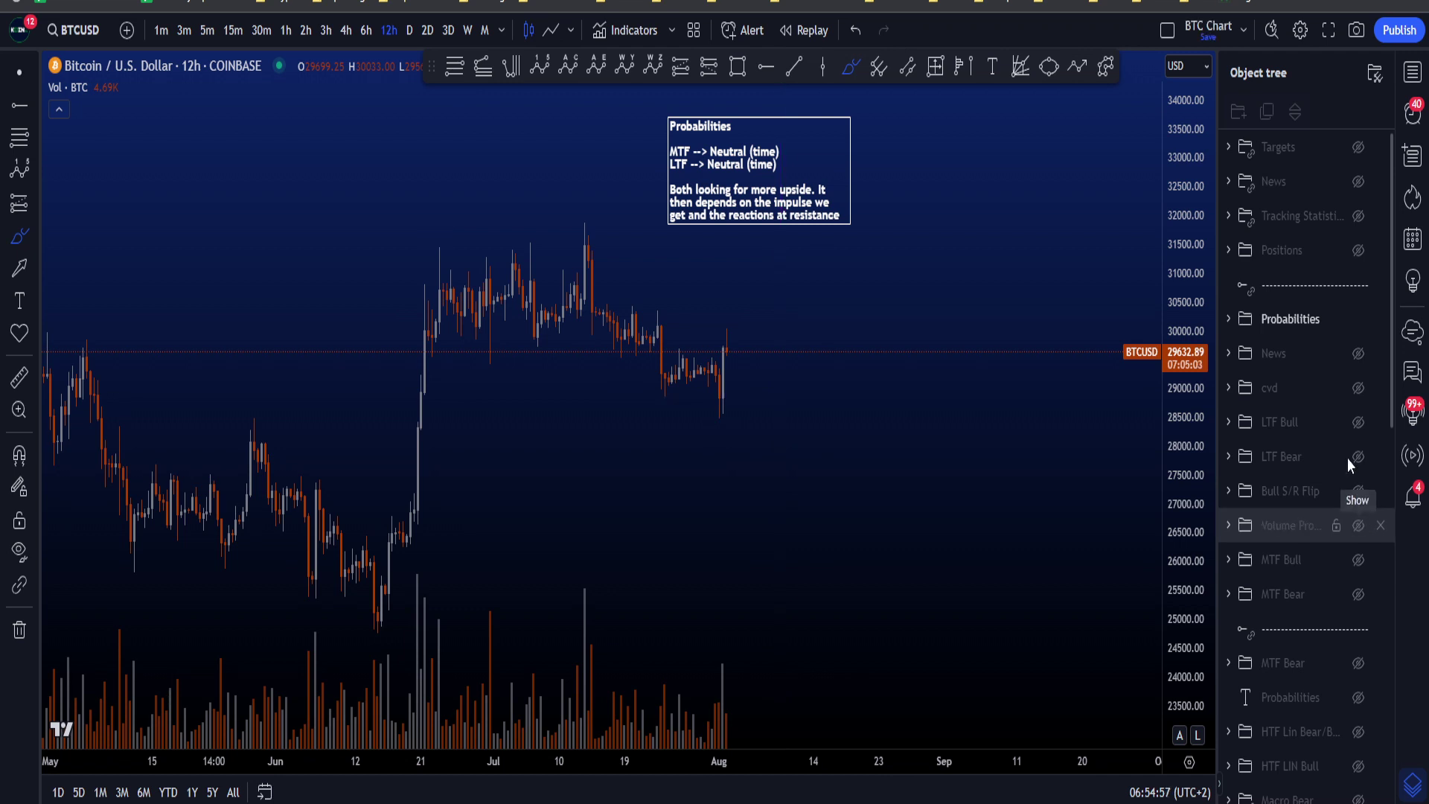
- Set the chart to the 15-minute interval and show the LTF Bear folder with its full range of Fibonacci targets in view
click(233, 31)
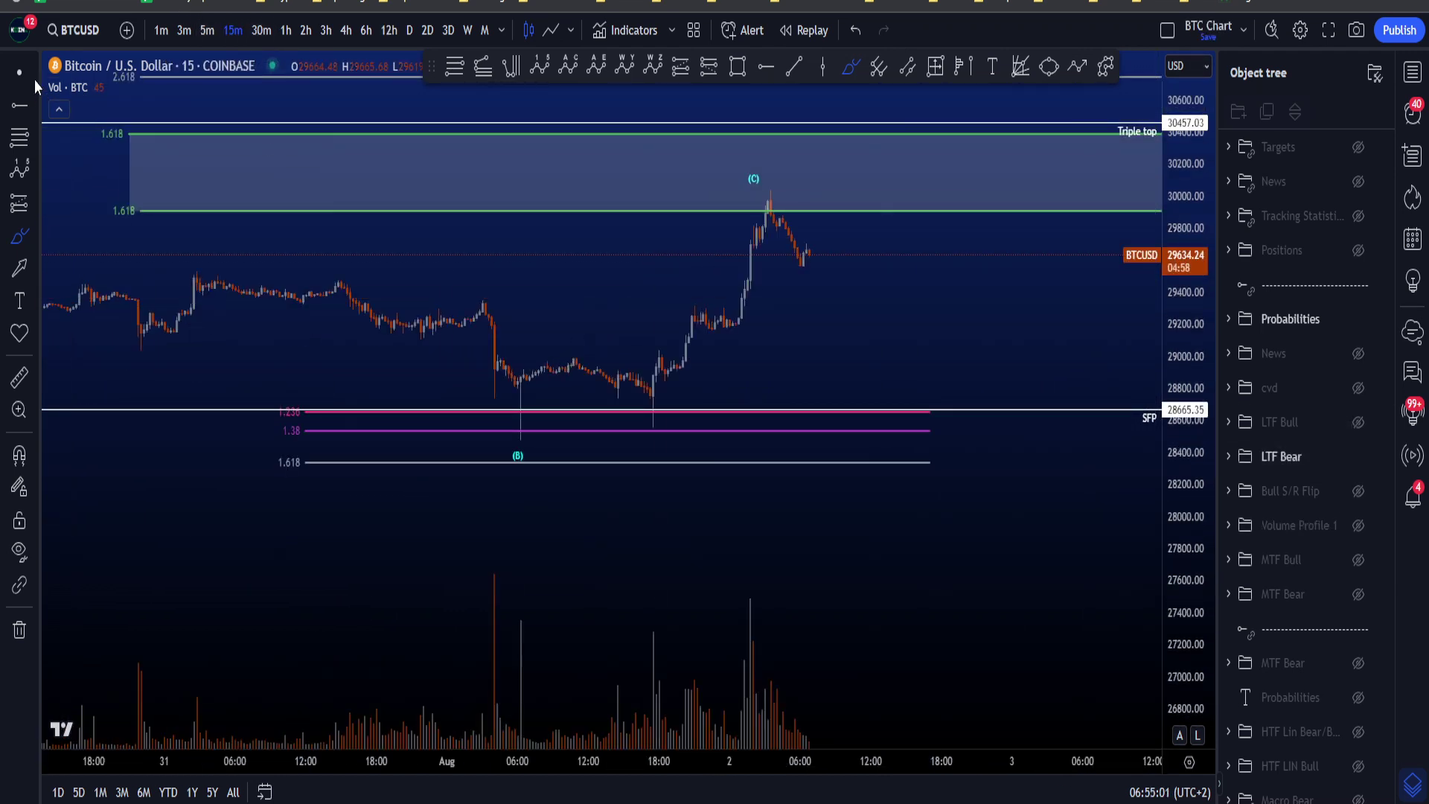
scroll(984, 364, down, 5)
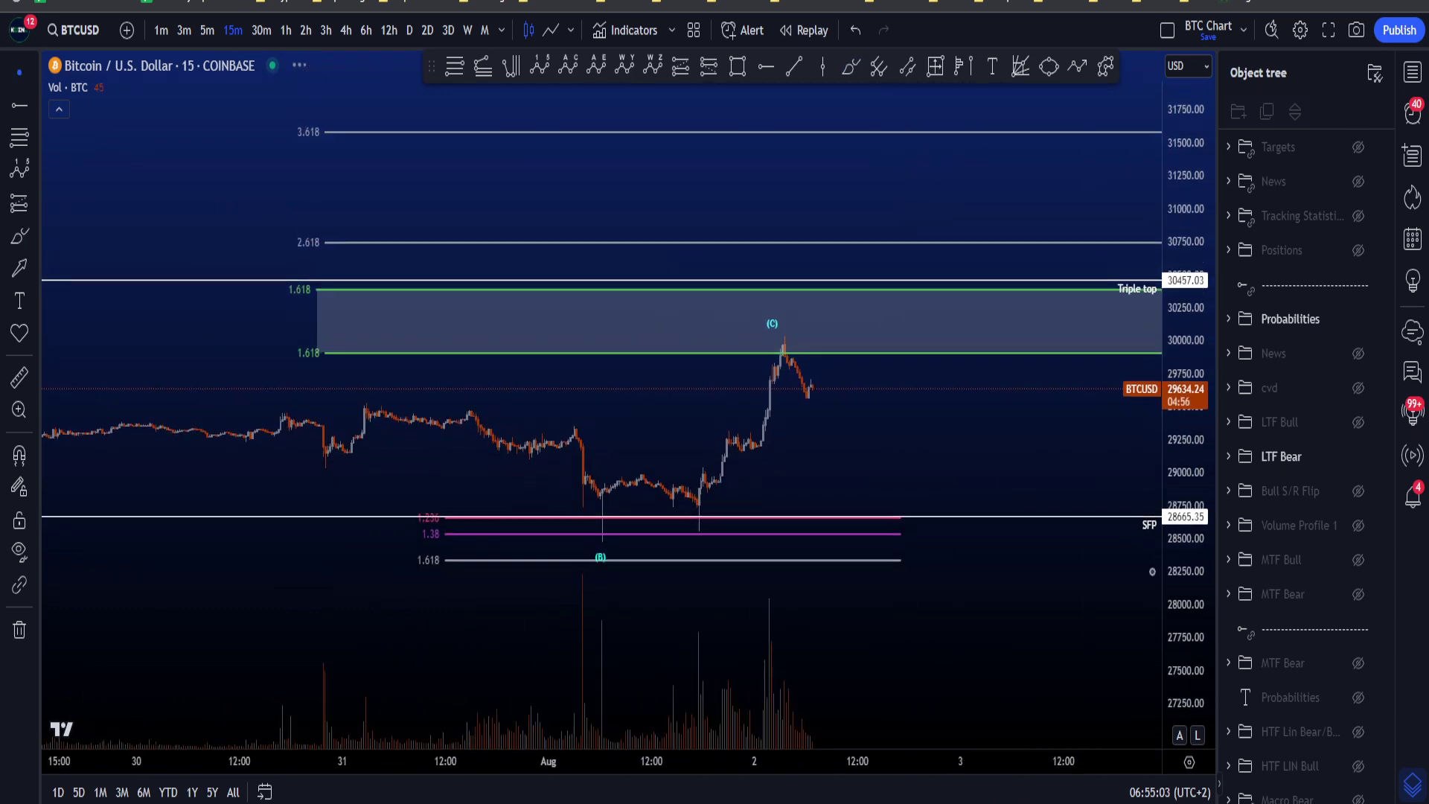
drag(1063, 428, 955, 621)
scroll(992, 581, down, 6)
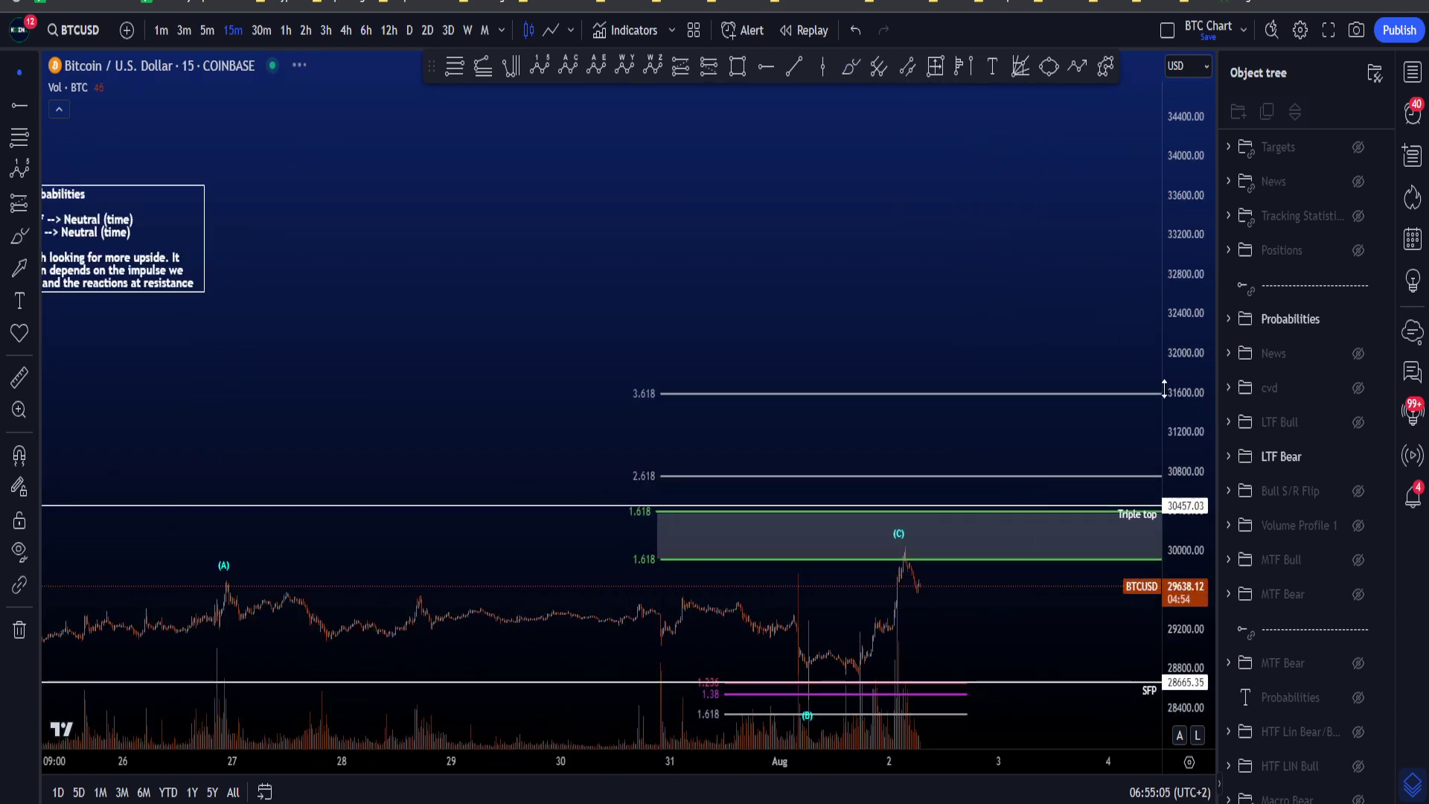
- Move the Probabilities note over to the recent price action, above the wave (C) target zone
drag(92, 253, 916, 338)
drag(778, 335, 711, 187)
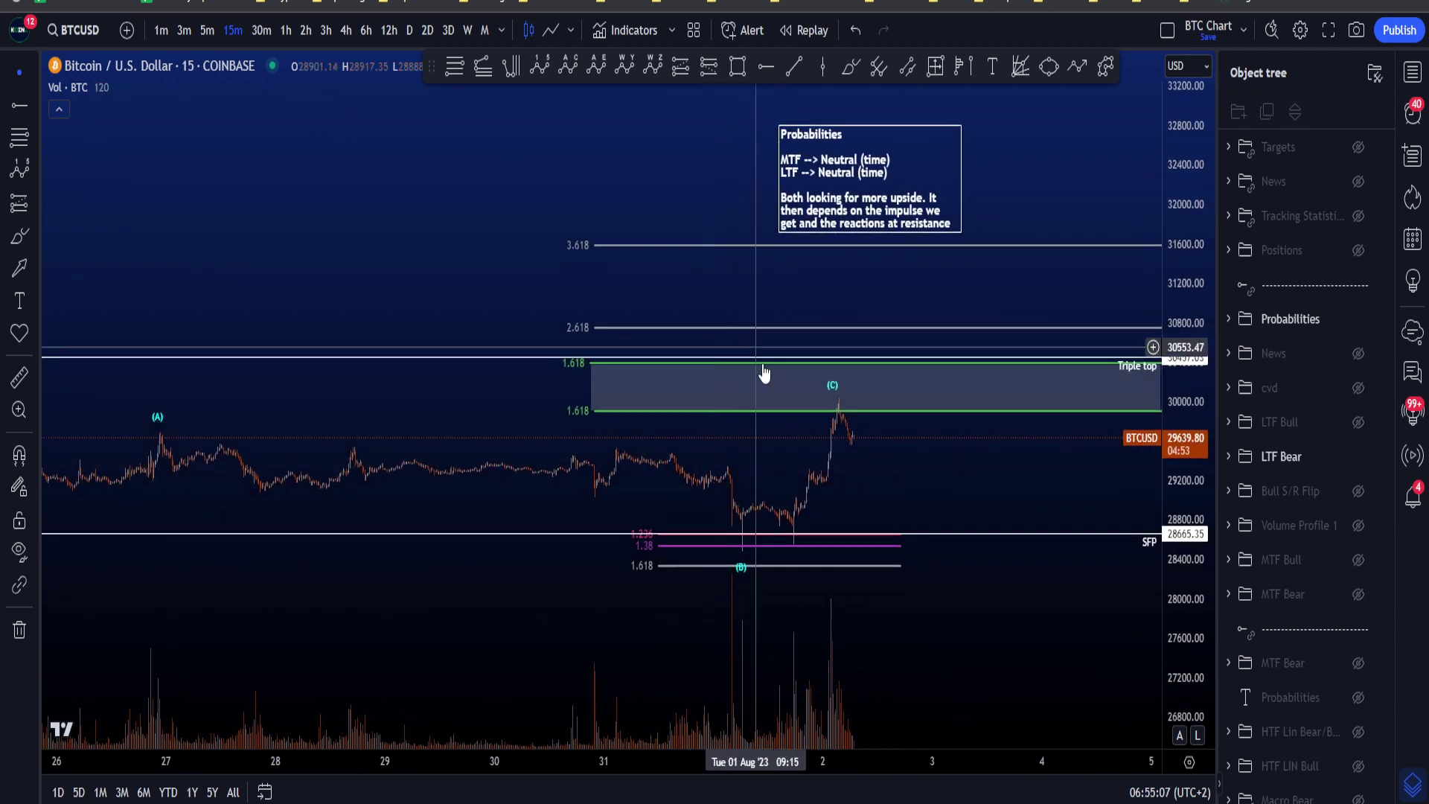
scroll(701, 203, up, 3)
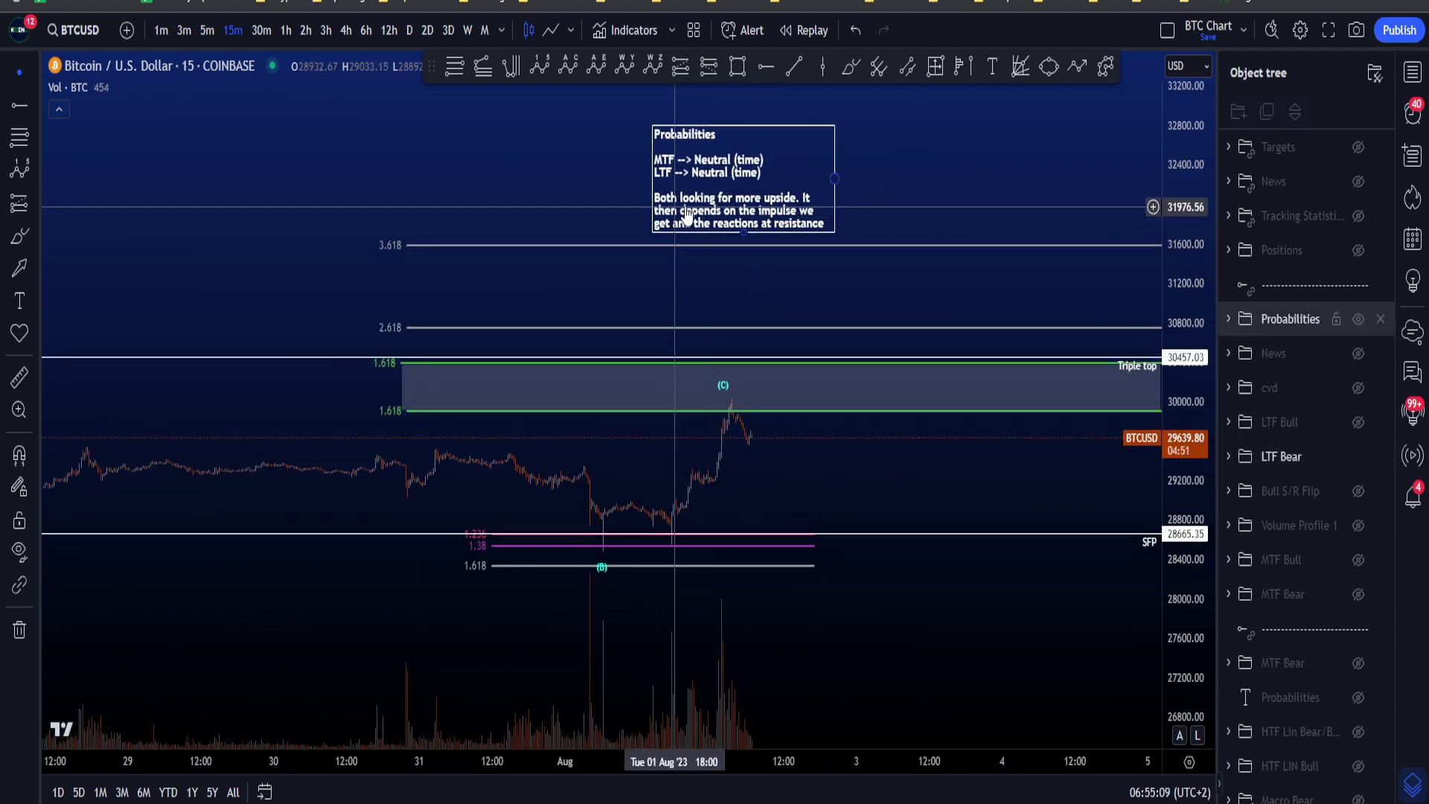
drag(870, 476, 872, 431)
scroll(809, 428, up, 2)
click(632, 180)
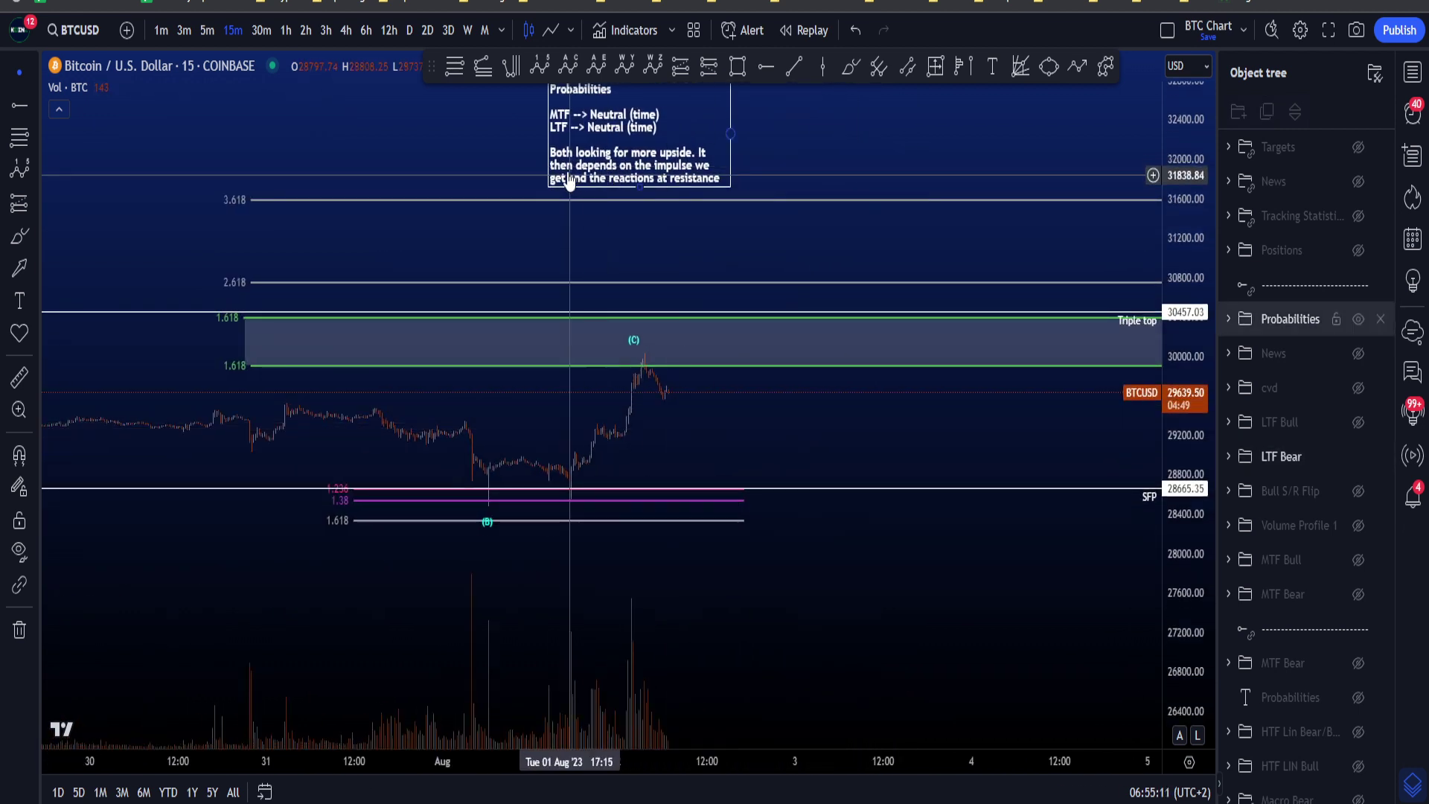
click(655, 195)
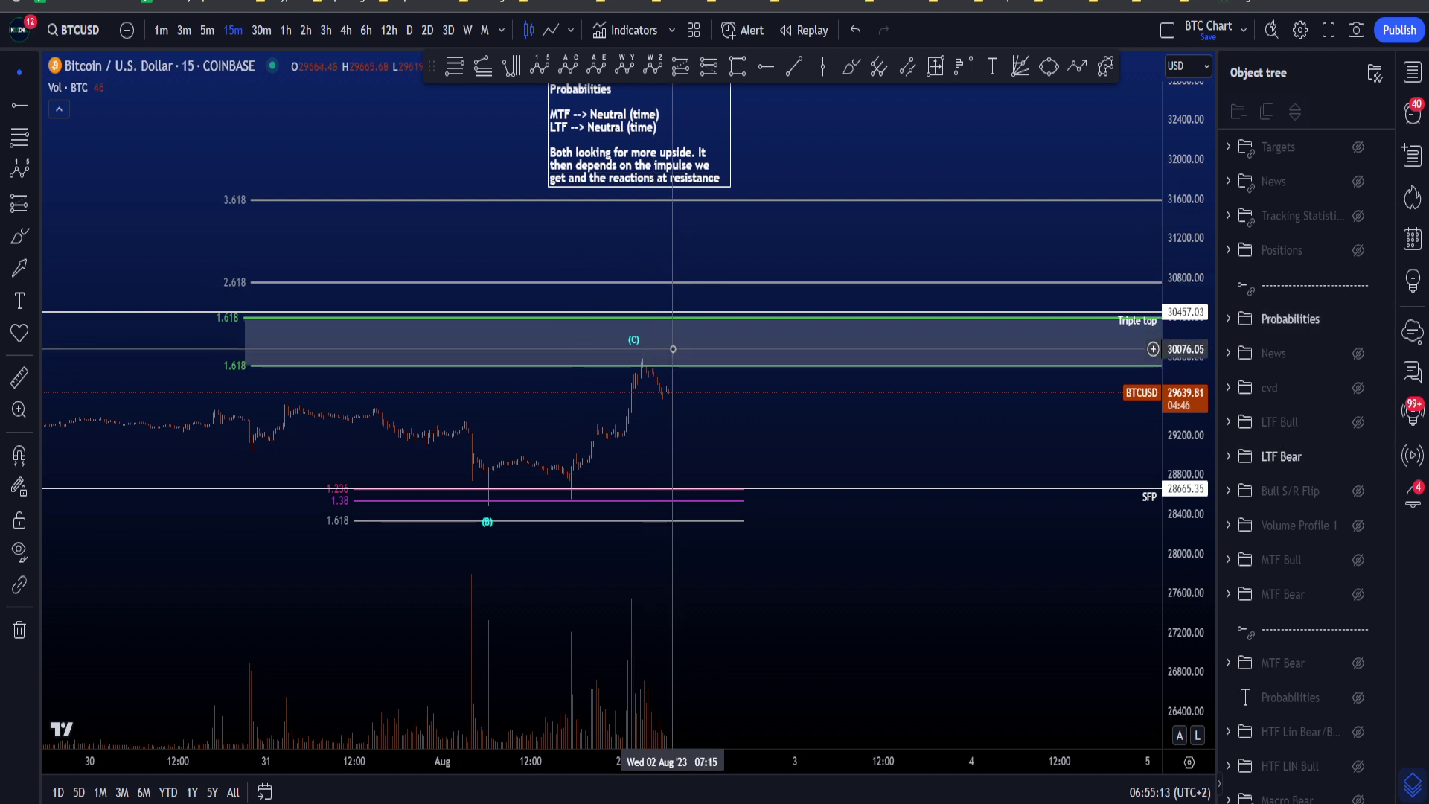
- Move the wave (C) point of the LTF Bear count up to about 30,301 inside the 1.618 target zone
scroll(781, 406, down, 5)
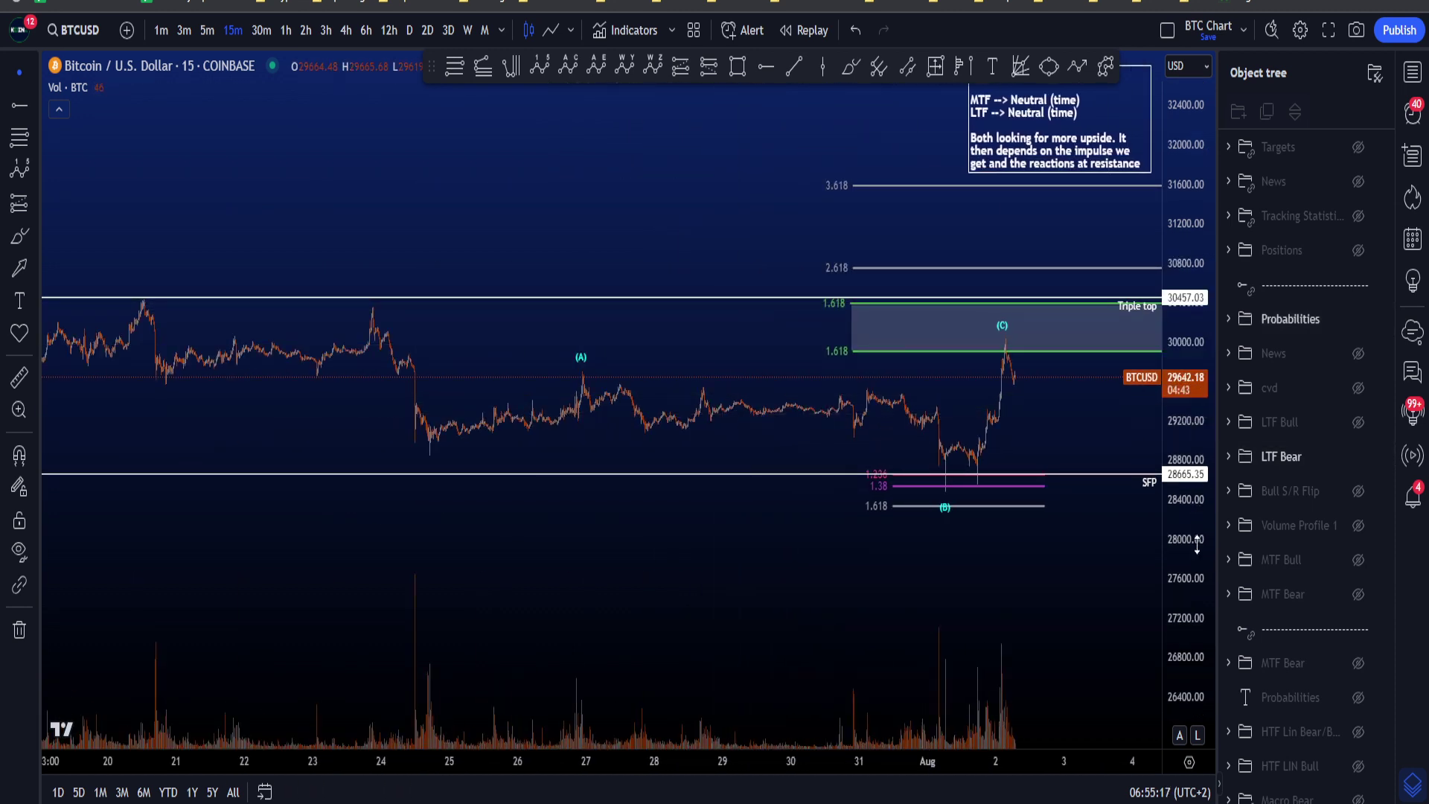
scroll(1034, 420, up, 5)
scroll(1034, 420, up, 1)
drag(874, 415, 950, 472)
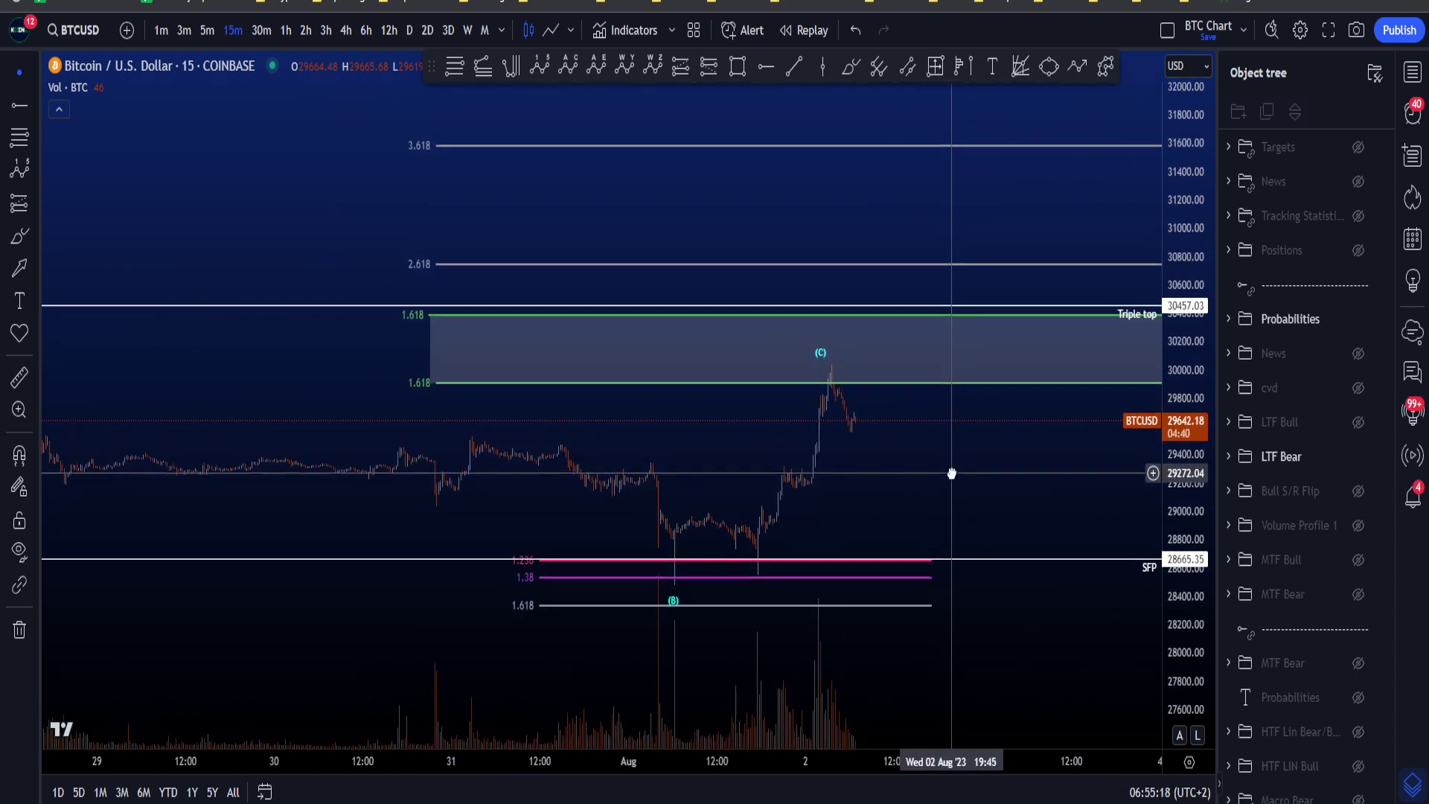
scroll(909, 477, up, 4)
drag(860, 476, 846, 461)
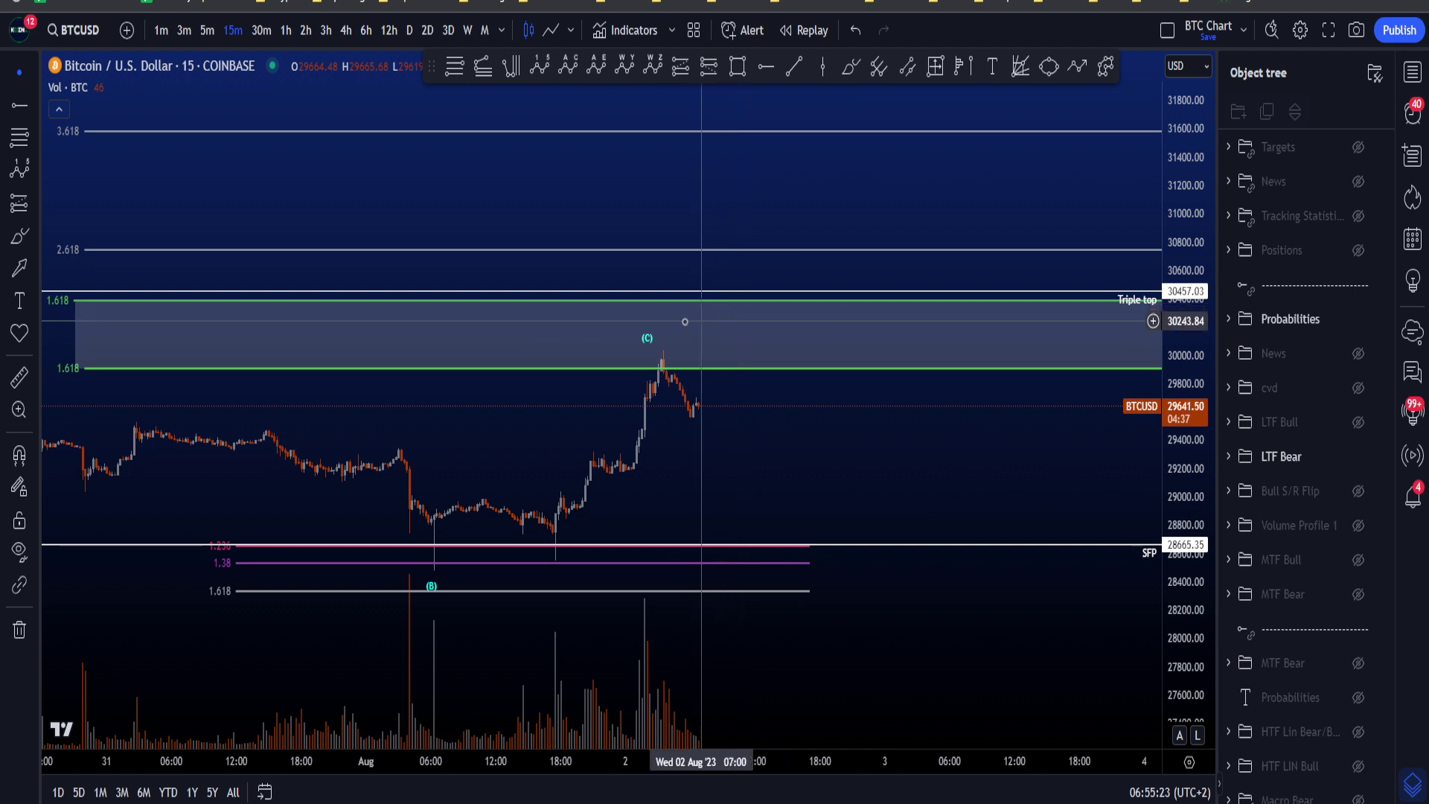
drag(648, 359, 688, 313)
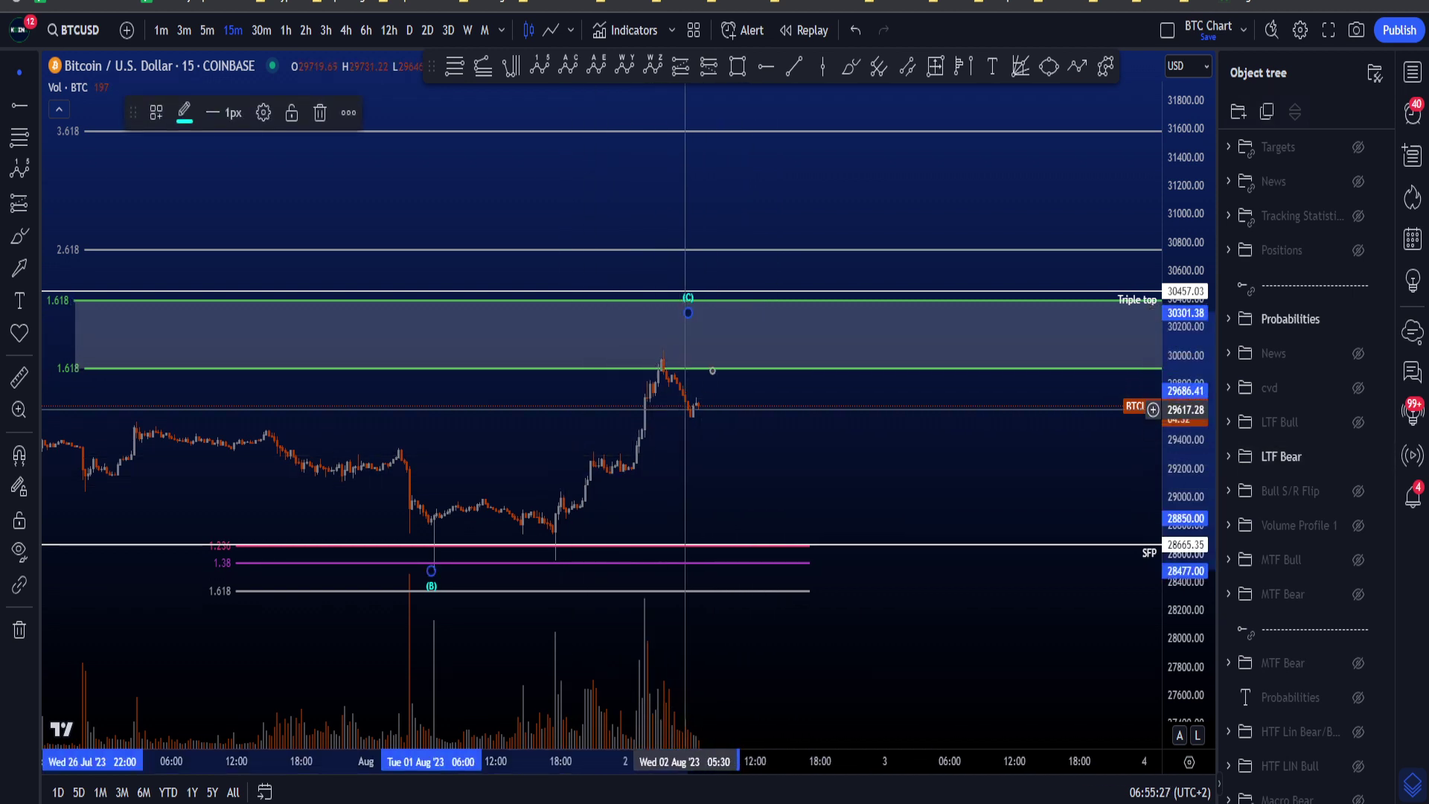